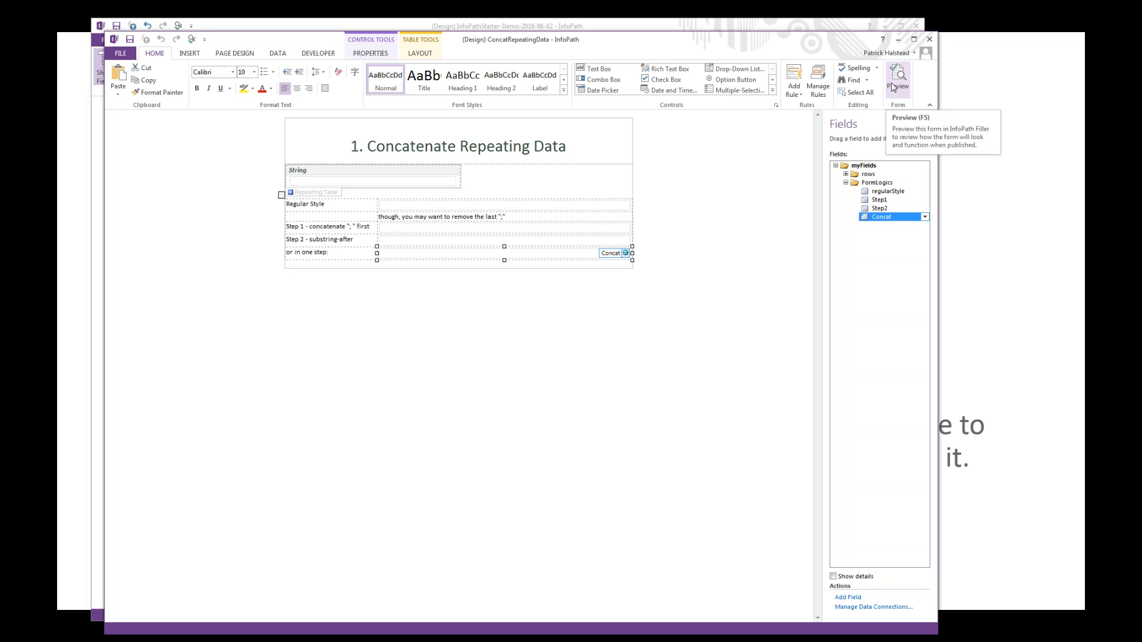
Step: Preview the form and fill four rows of the String table with hello, world, it's and Thursday
{"action": "left_click", "coordinate": [893, 87]}
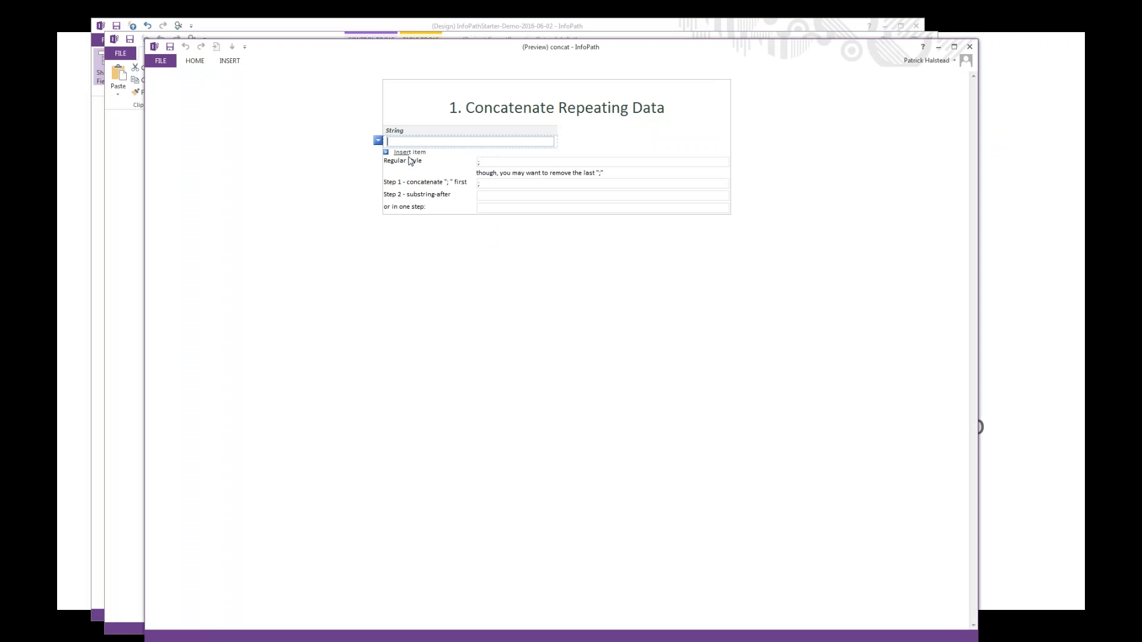
{"action": "type", "text": "hello"}
{"action": "left_click", "coordinate": [425, 158]}
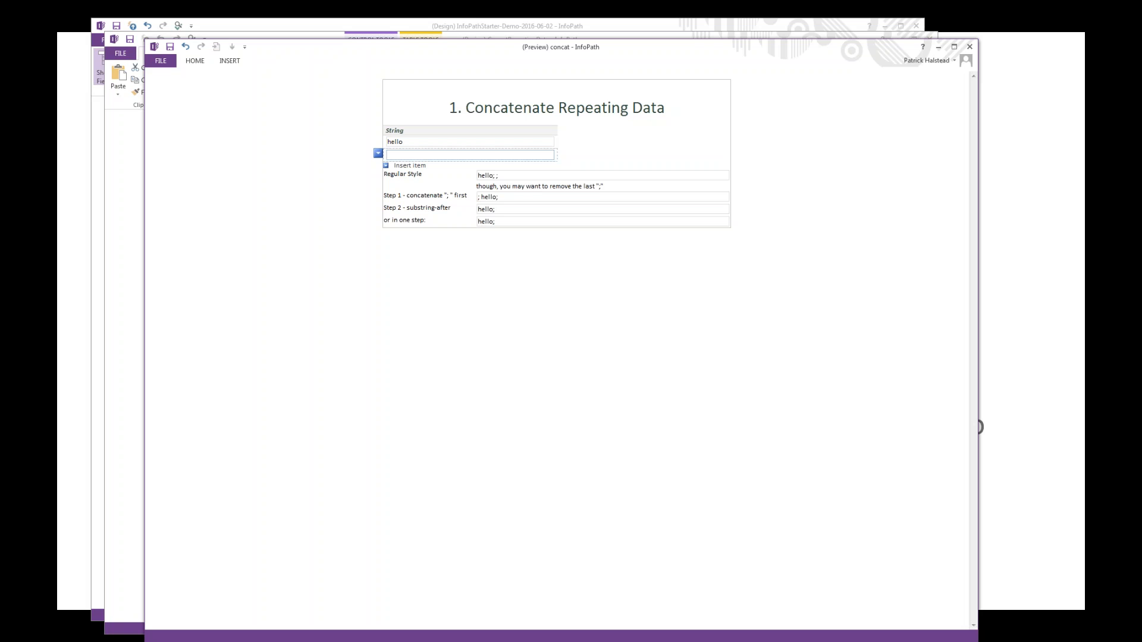
{"action": "type", "text": "world"}
{"action": "key", "text": "Return"}
{"action": "left_click", "coordinate": [422, 168]}
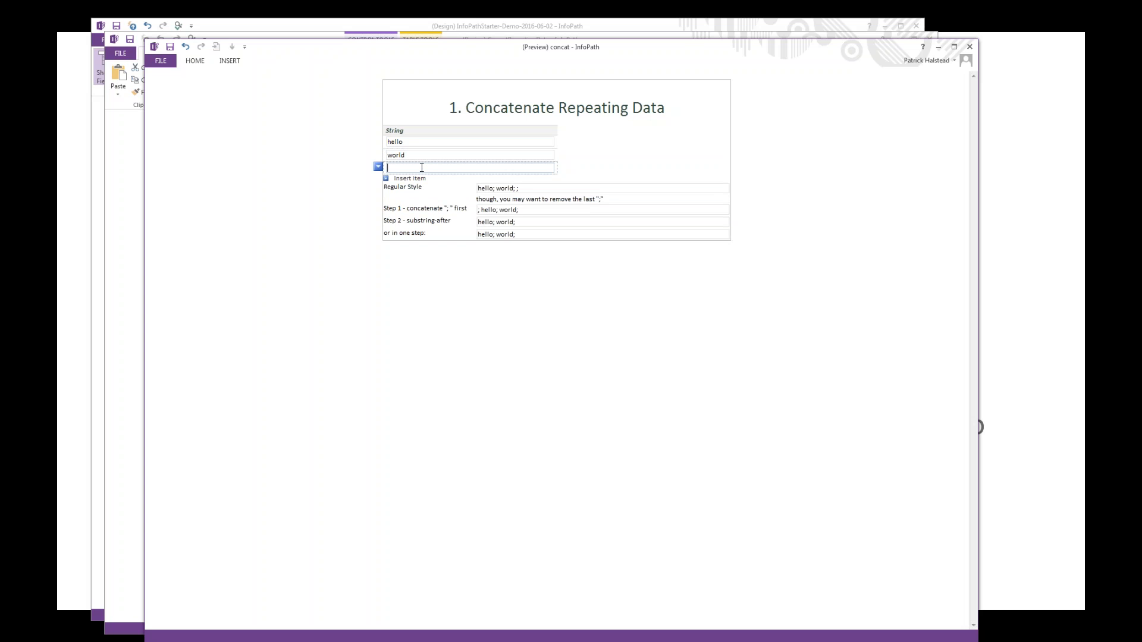
{"action": "type", "text": "it's"}
{"action": "key", "text": "Return"}
{"action": "type", "text": "Thursday"}
{"action": "key", "text": "Tab"}
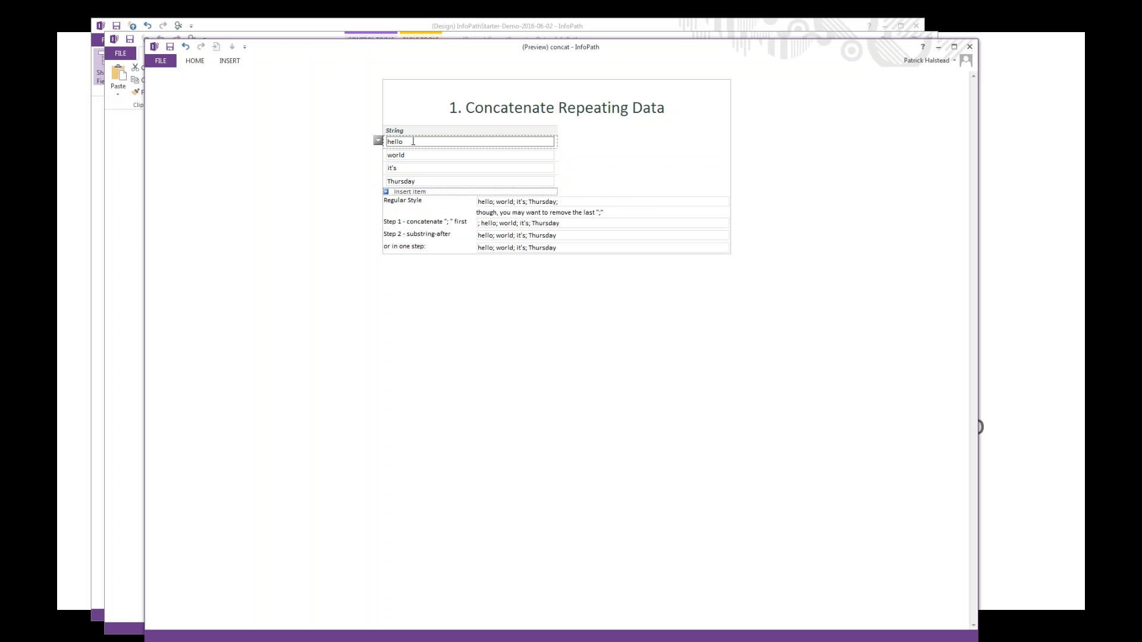
Step: Compare the concatenated text in the Regular Style and one-step fields, and close the preview
{"action": "left_click", "coordinate": [566, 202]}
{"action": "left_click_drag", "start_coordinate": [567, 202], "coordinate": [442, 210]}
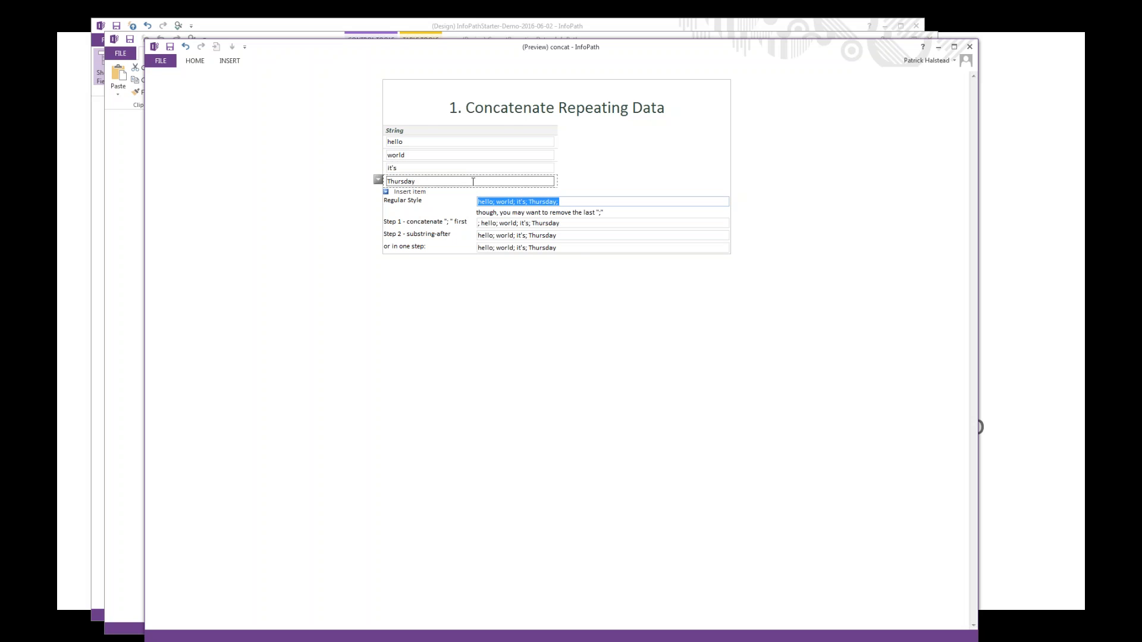
{"action": "left_click", "coordinate": [566, 248]}
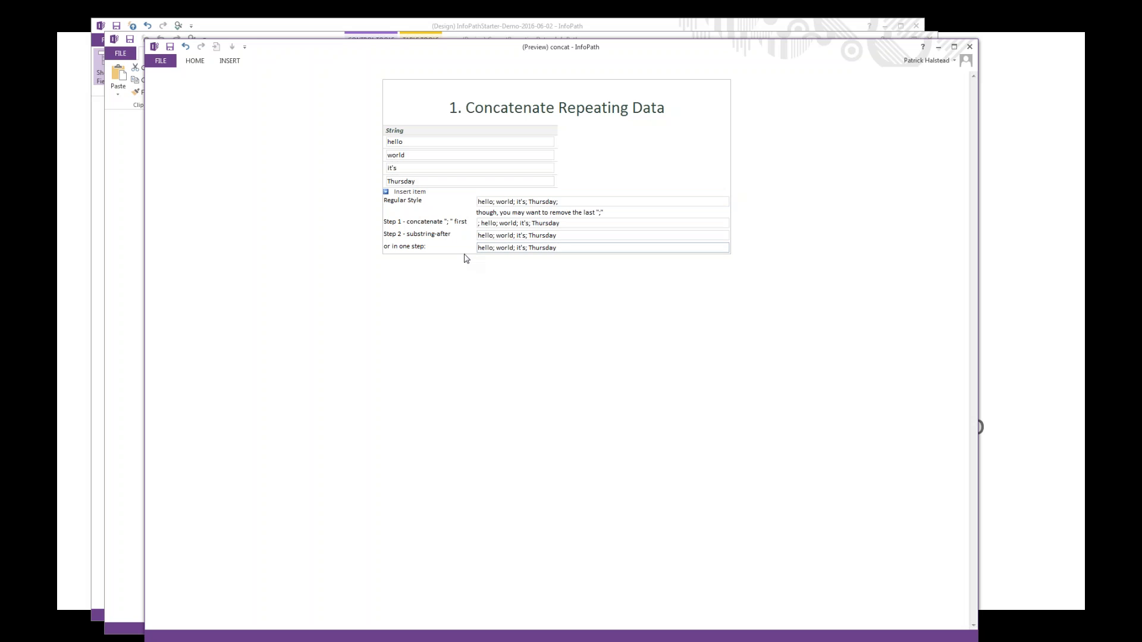
{"action": "key", "text": "ctrl+a"}
{"action": "left_click", "coordinate": [970, 48]}
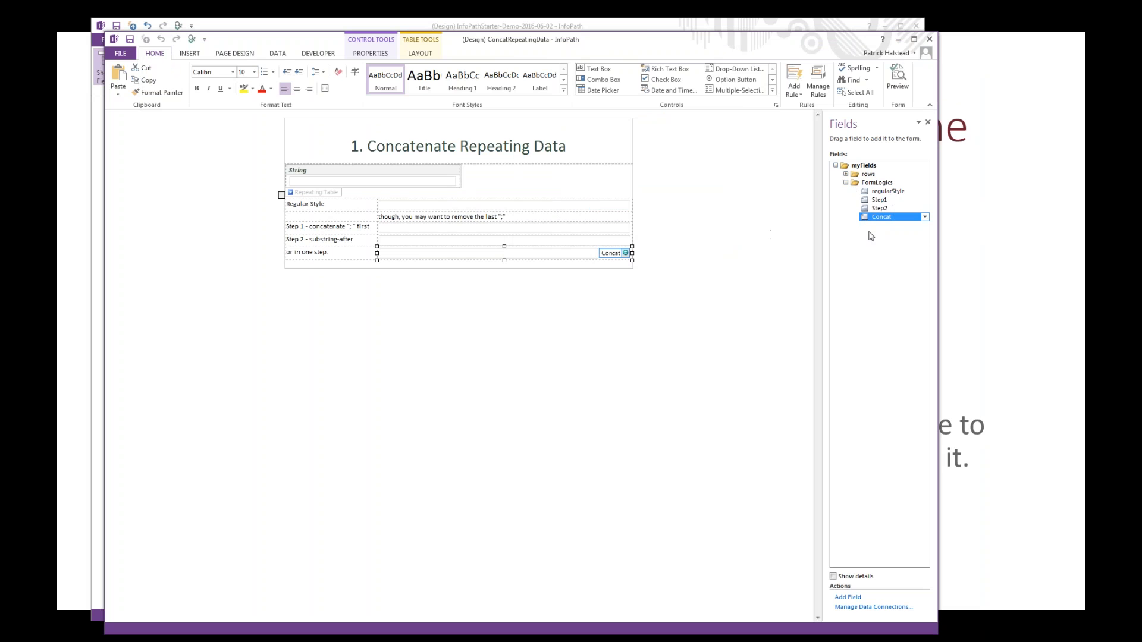
Step: Examine the default values of the Step2 and Step1 fields, including Step1's full formula, without changing them
{"action": "double_click", "coordinate": [884, 208]}
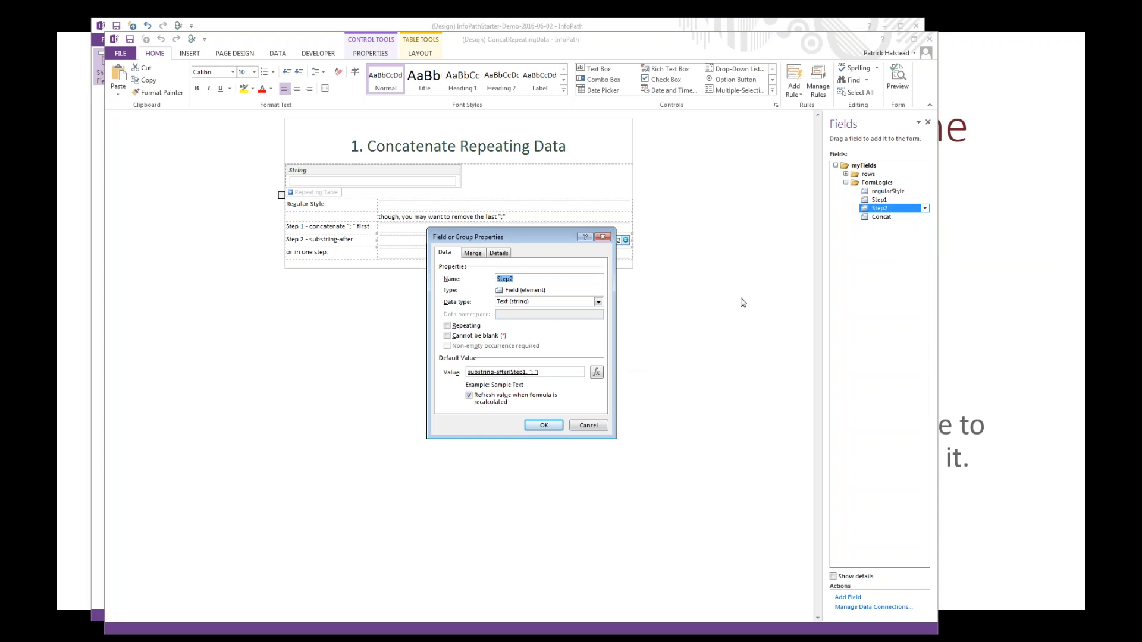
{"action": "left_click", "coordinate": [897, 201]}
{"action": "double_click", "coordinate": [898, 202]}
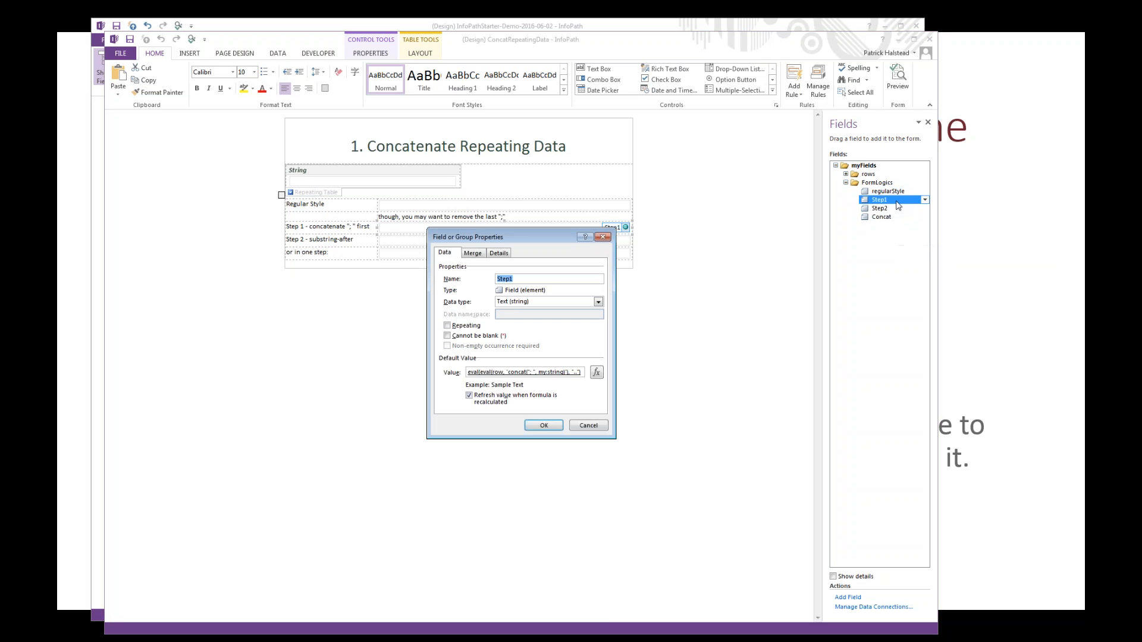
{"action": "left_click", "coordinate": [596, 373]}
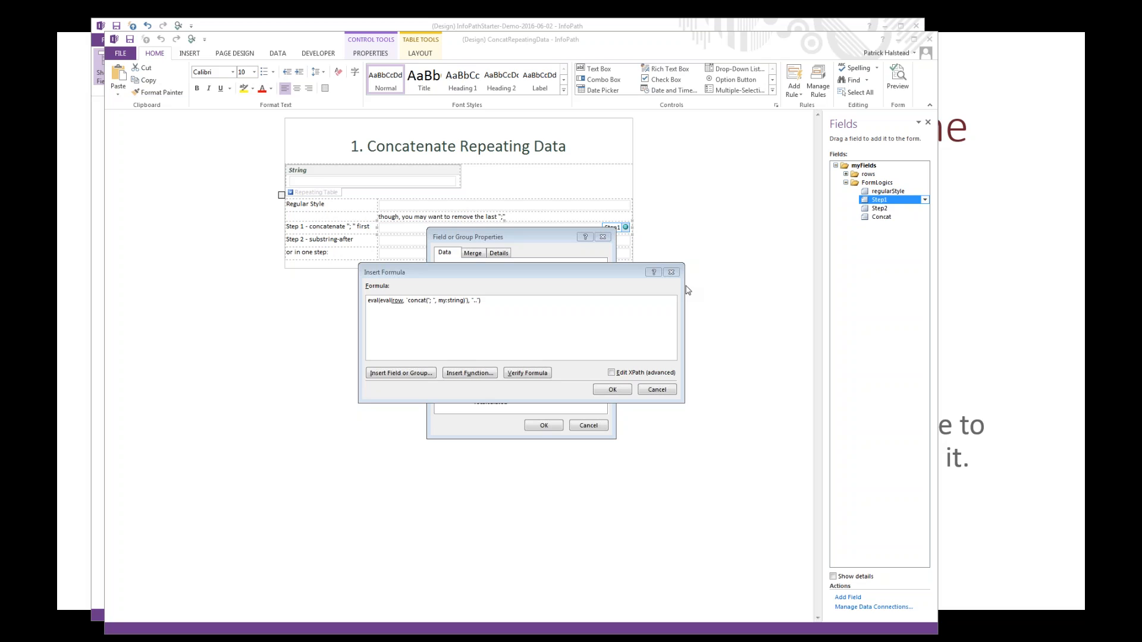
{"action": "left_click", "coordinate": [672, 273]}
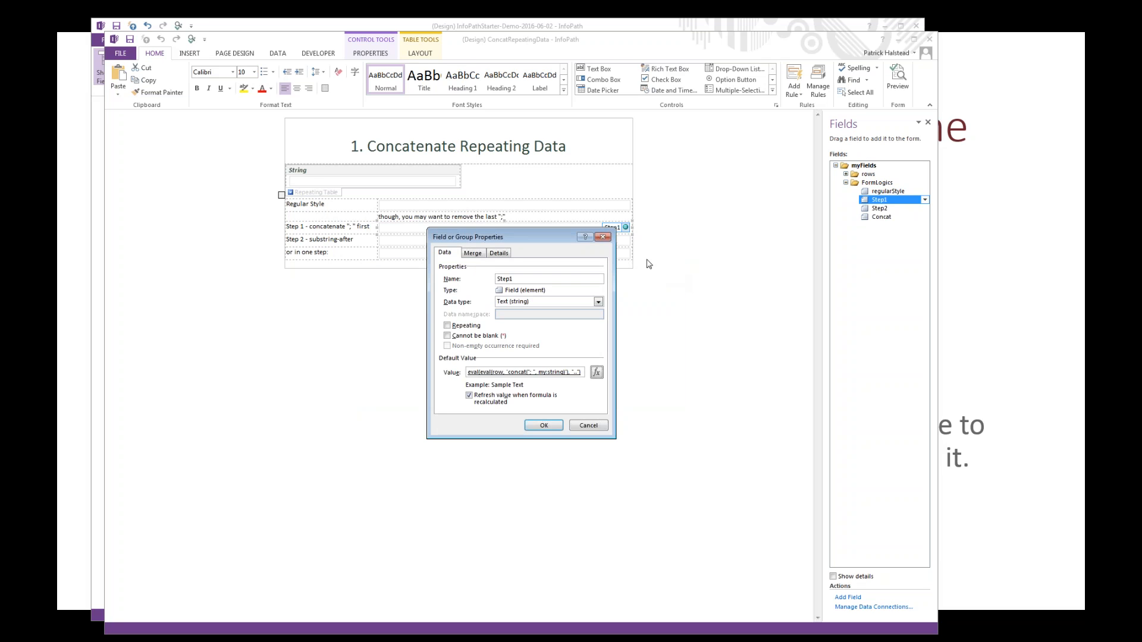
{"action": "left_click", "coordinate": [603, 237]}
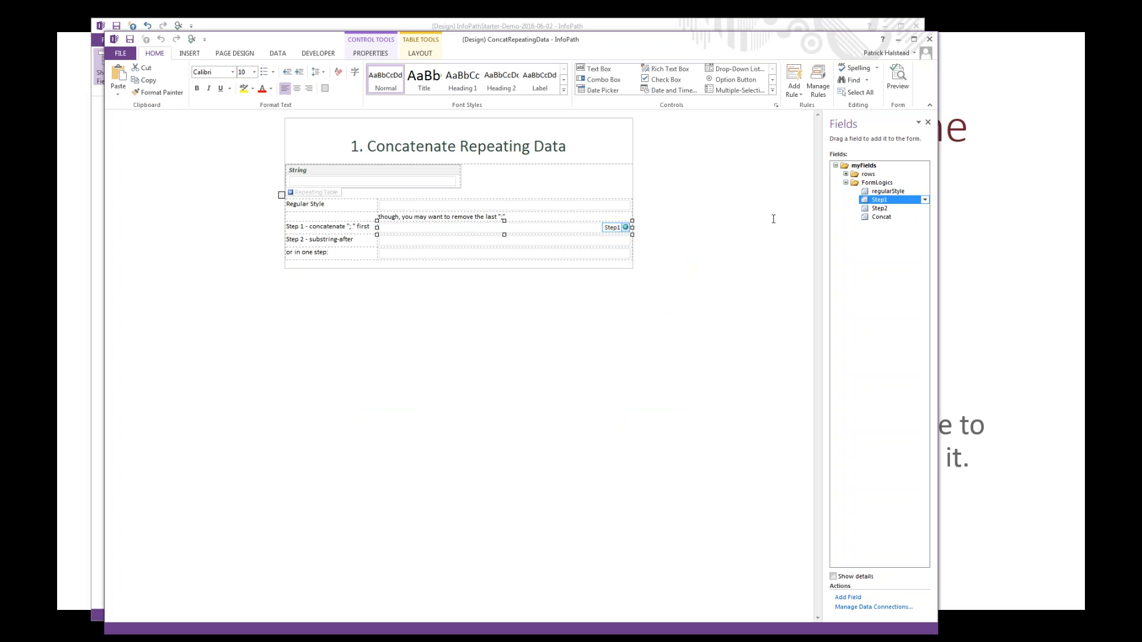
Step: Copy the XPath of the repeating row group under rows and paste it into the blank Notepad document
{"action": "left_click", "coordinate": [845, 175]}
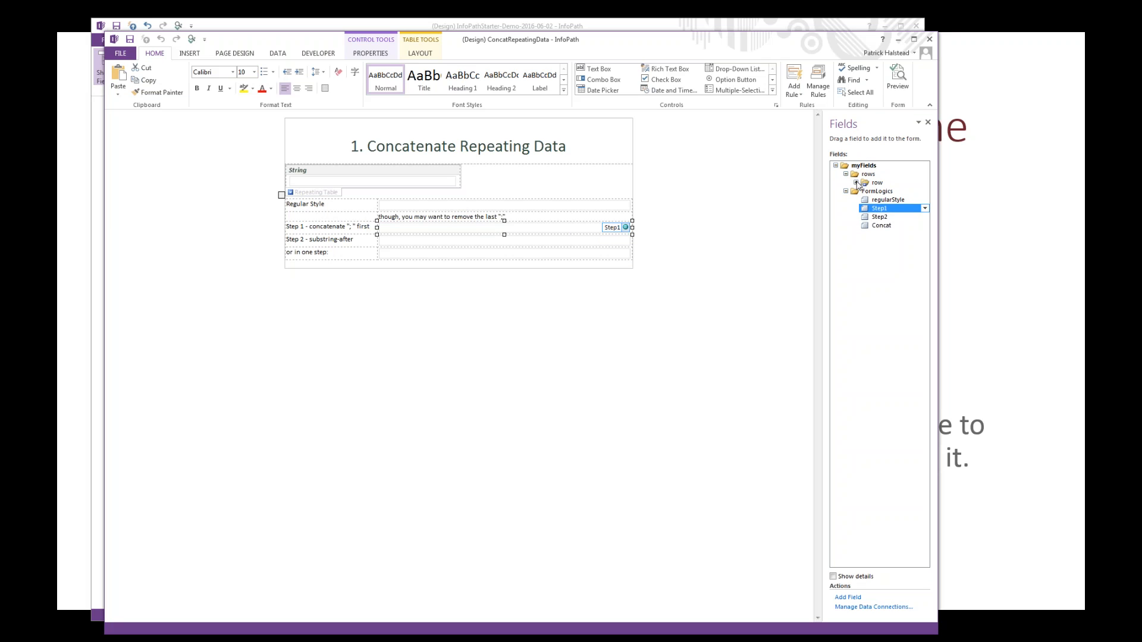
{"action": "left_click", "coordinate": [855, 182]}
{"action": "left_click", "coordinate": [873, 183]}
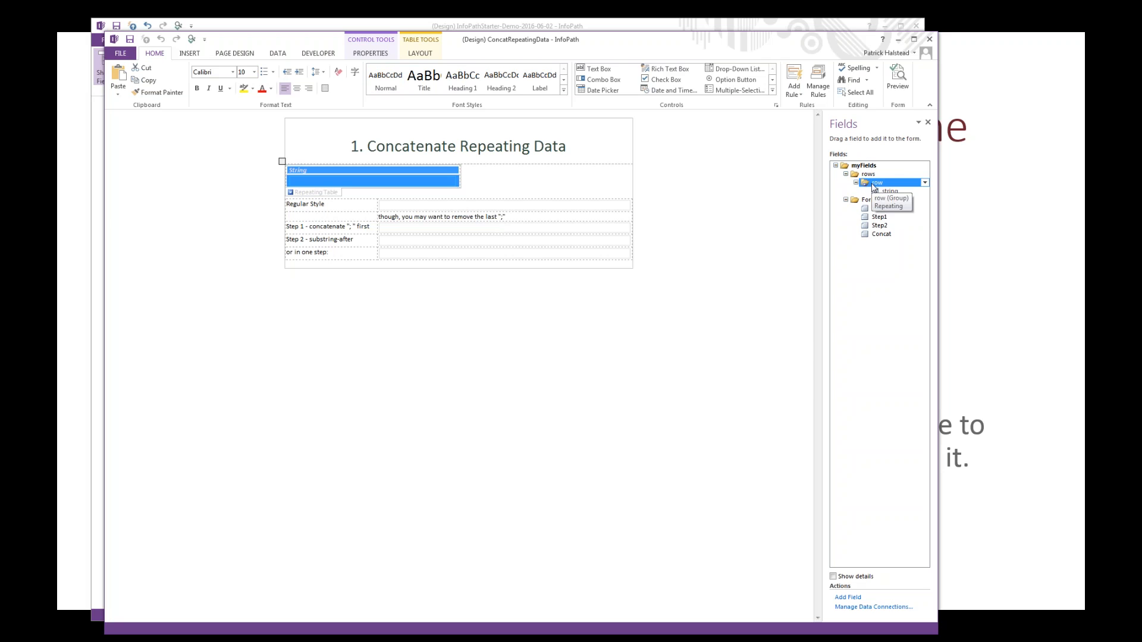
{"action": "right_click", "coordinate": [872, 187]}
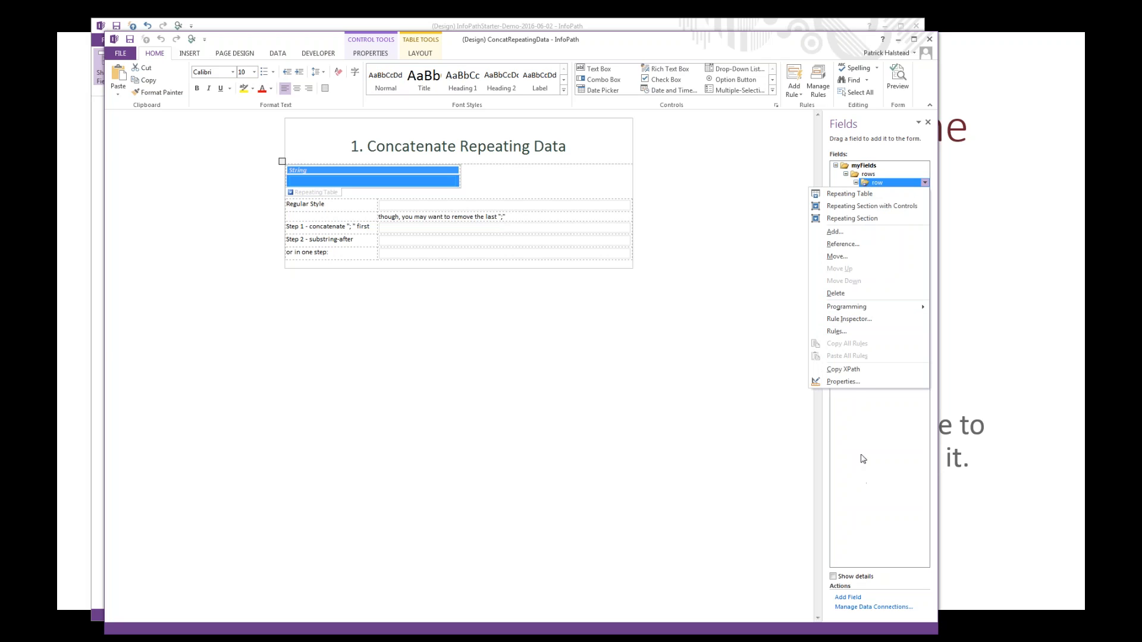
{"action": "left_click", "coordinate": [849, 369]}
{"action": "key", "text": "alt+Tab"}
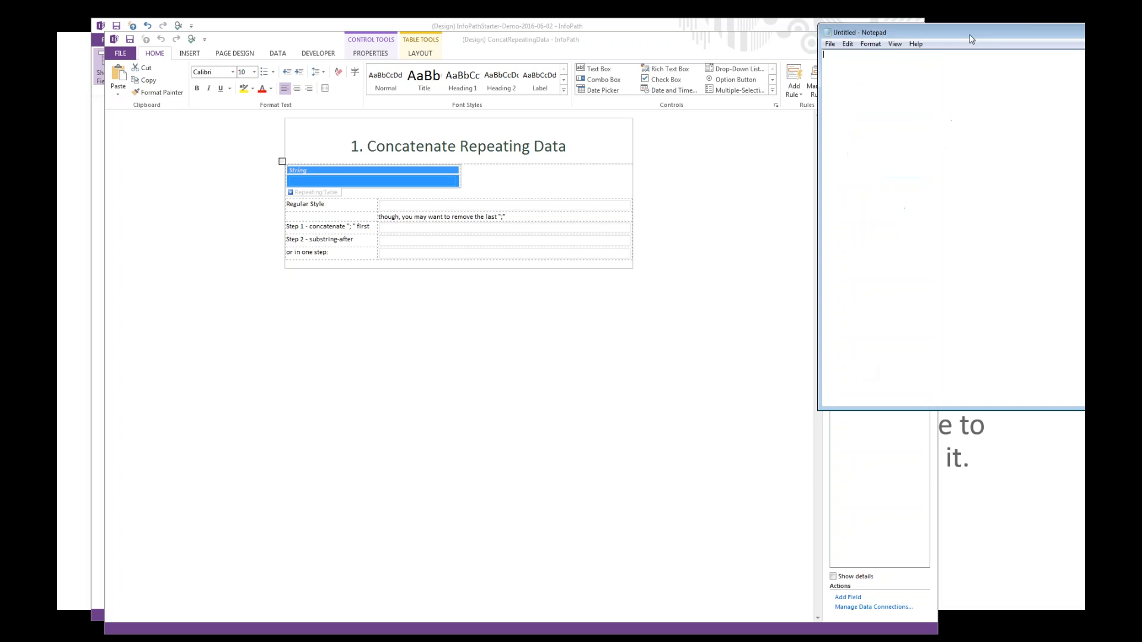
{"action": "left_click_drag", "start_coordinate": [684, 47], "coordinate": [548, 132]}
{"action": "key", "text": "ctrl+v"}
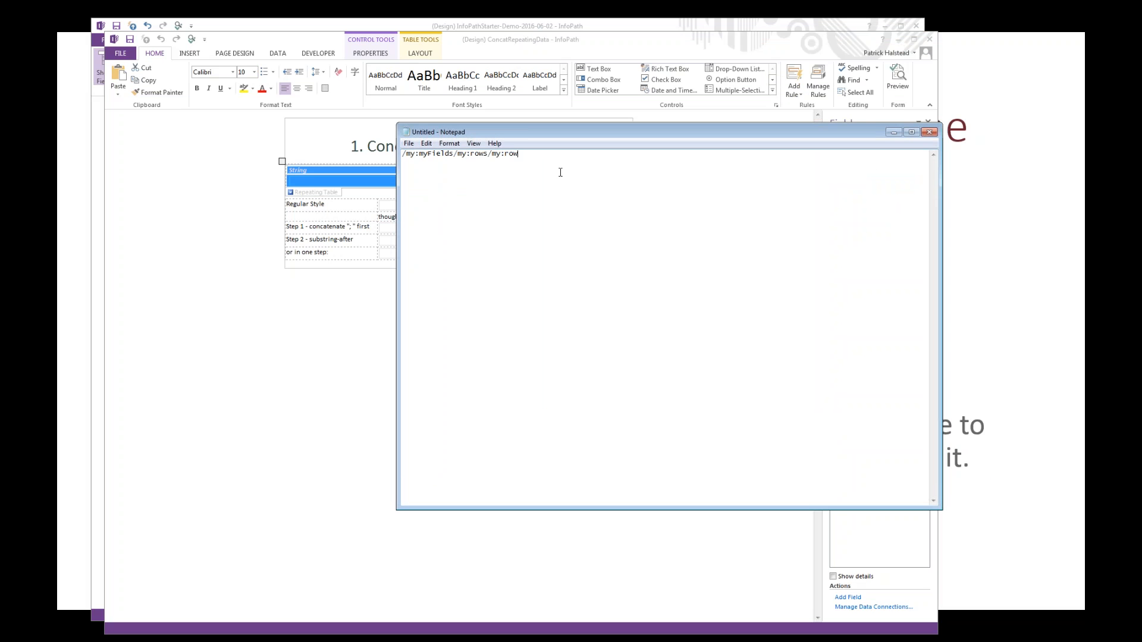
{"action": "key", "text": "alt+Tab"}
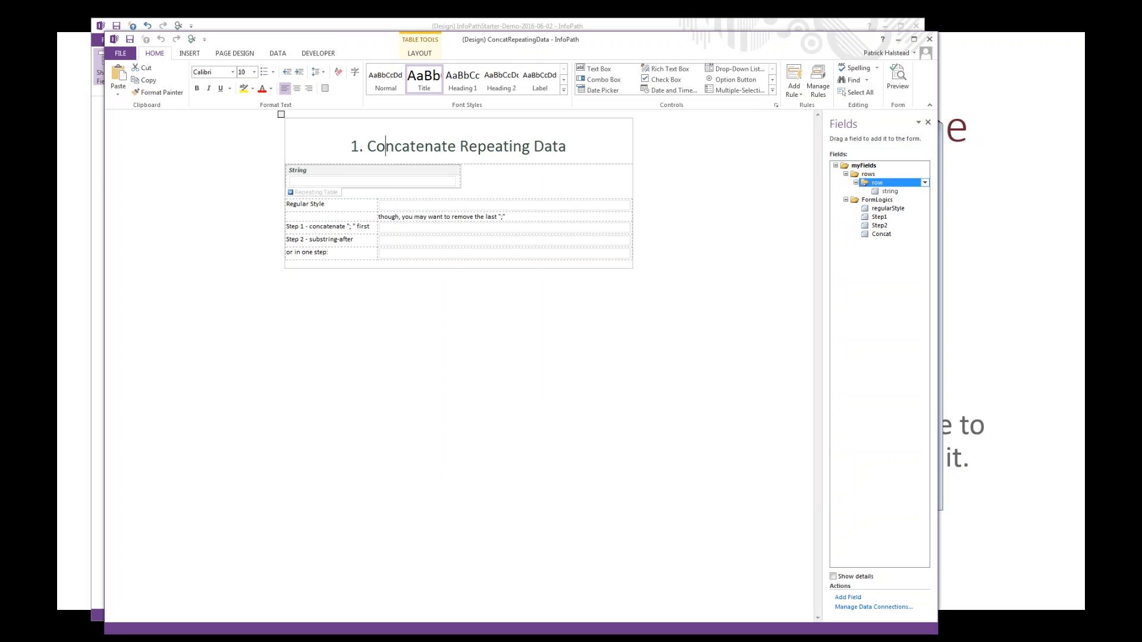
{"action": "key", "text": "alt+Tab"}
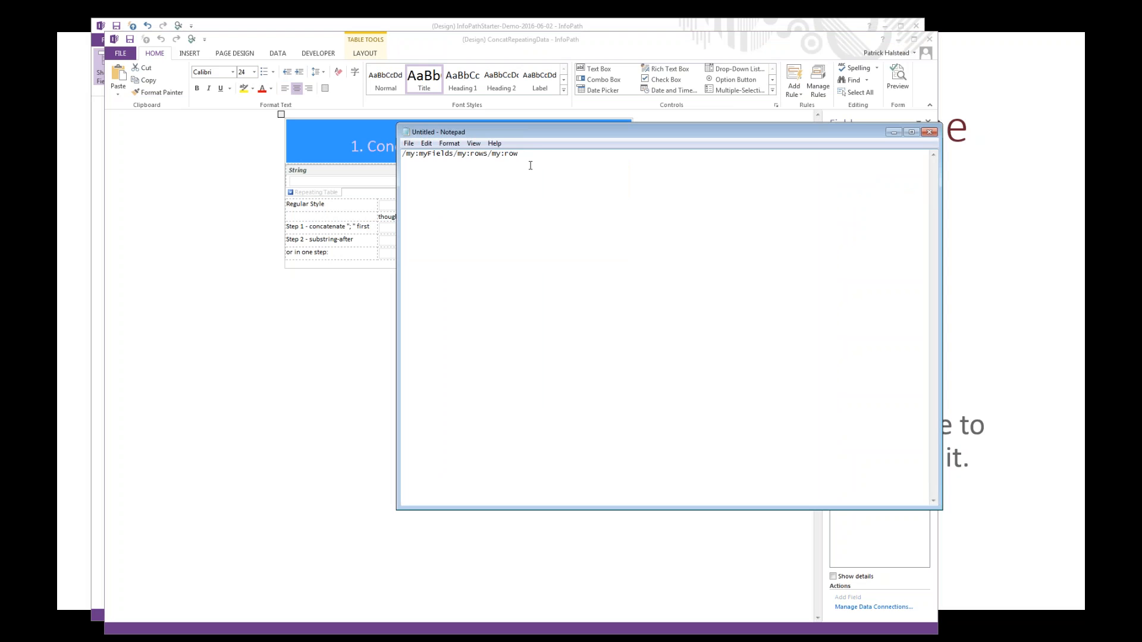
Step: Return to the InfoPath form and examine the row and my:string references in Step1's default value formula, leaving it unedited
{"action": "left_click", "coordinate": [331, 313]}
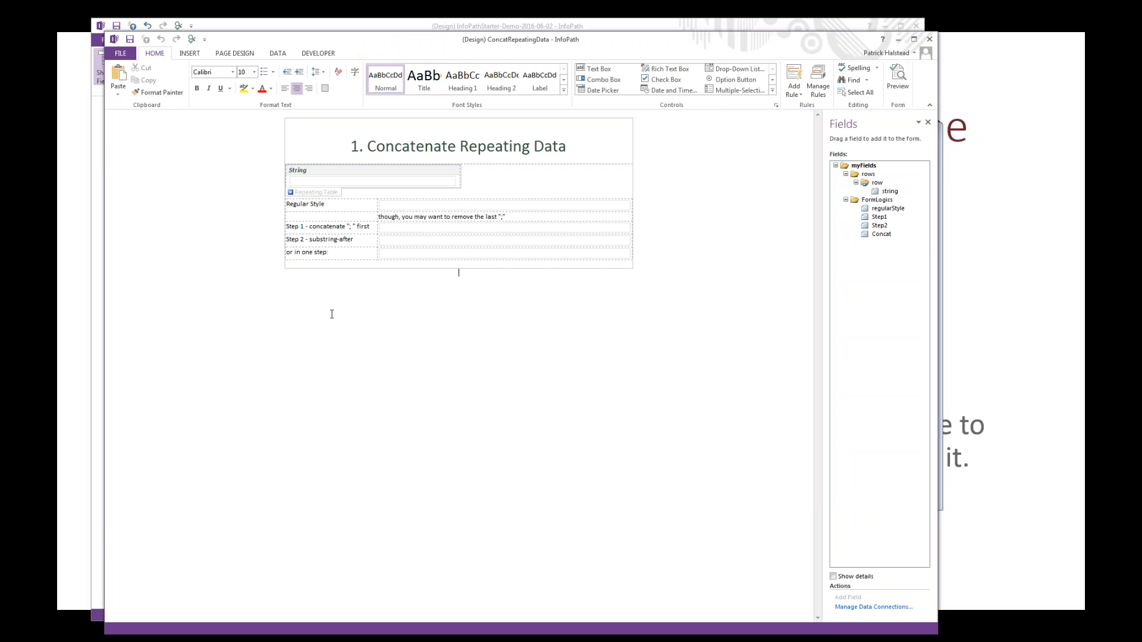
{"action": "left_click", "coordinate": [884, 217]}
{"action": "double_click", "coordinate": [884, 217]}
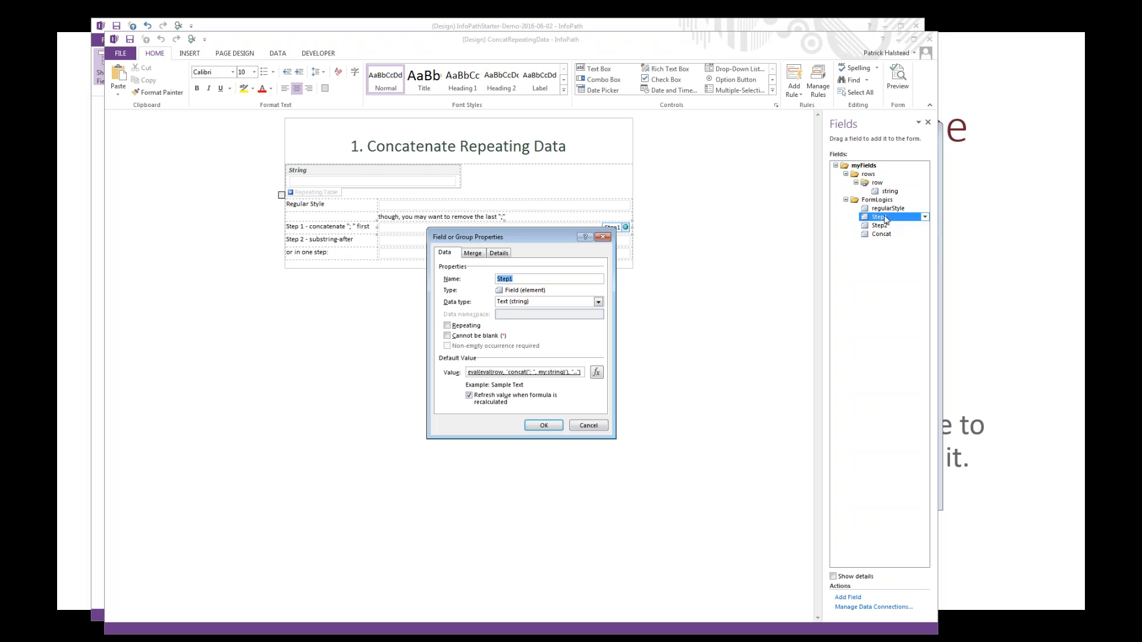
{"action": "left_click", "coordinate": [597, 373]}
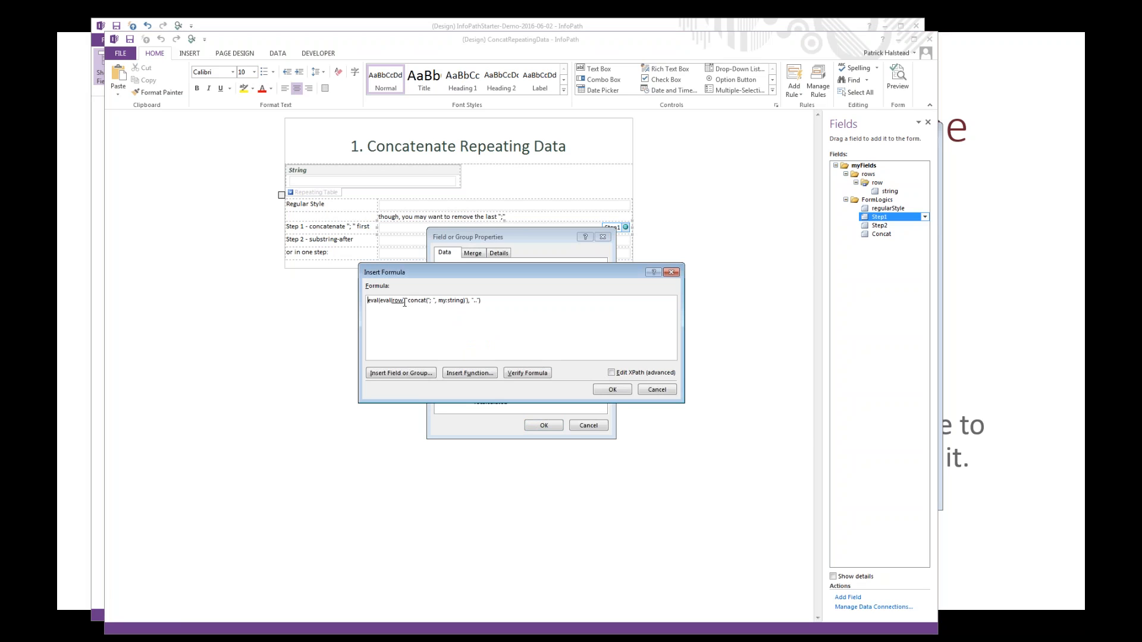
{"action": "left_click_drag", "start_coordinate": [437, 302], "coordinate": [470, 301]}
{"action": "double_click", "coordinate": [397, 300]}
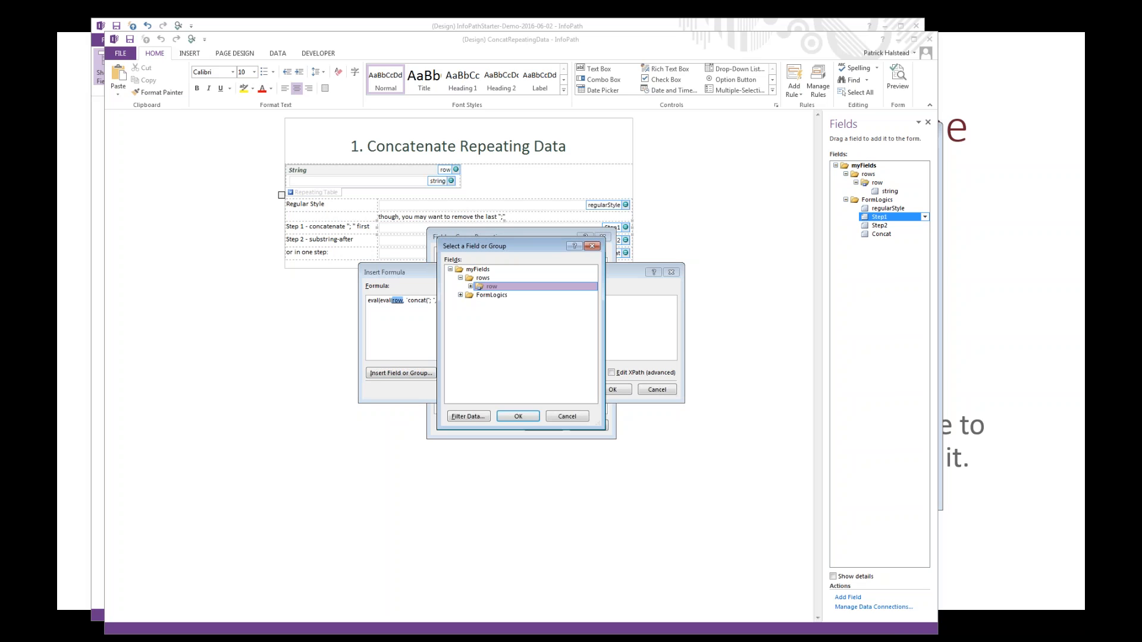
{"action": "key", "text": "Escape"}
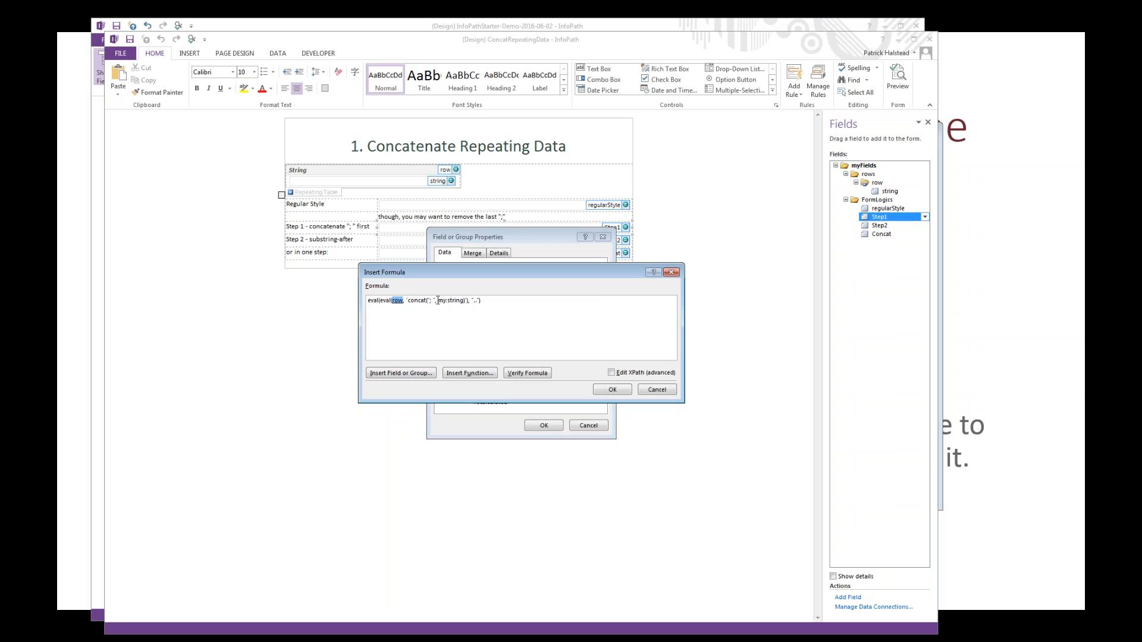
{"action": "left_click_drag", "start_coordinate": [446, 301], "coordinate": [451, 302]}
{"action": "left_click", "coordinate": [657, 389]}
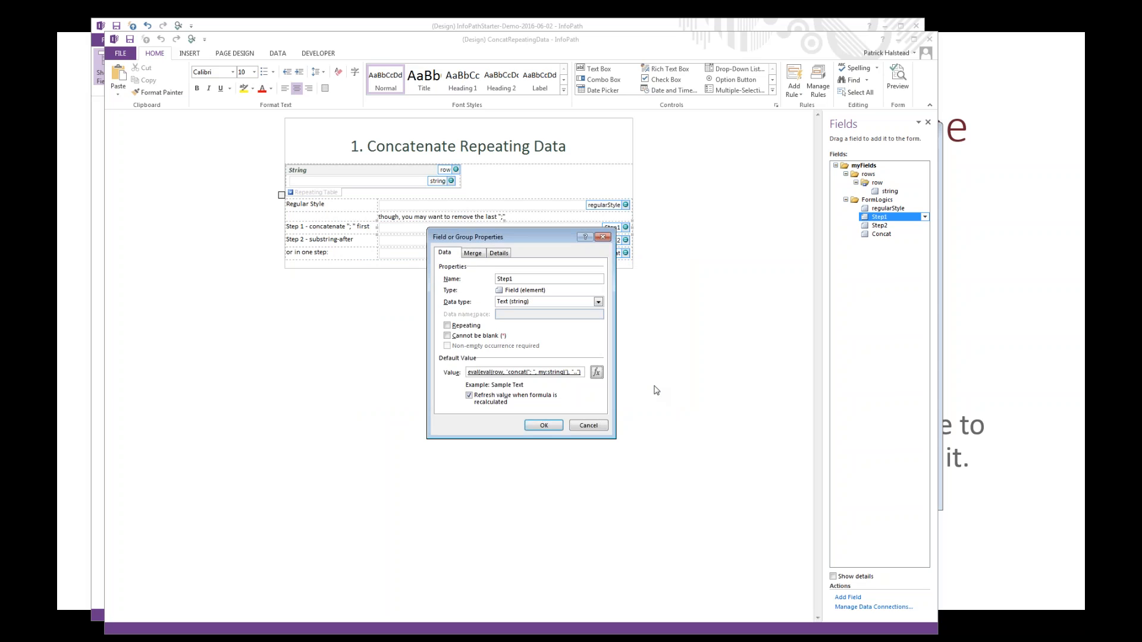
{"action": "left_click", "coordinate": [588, 426]}
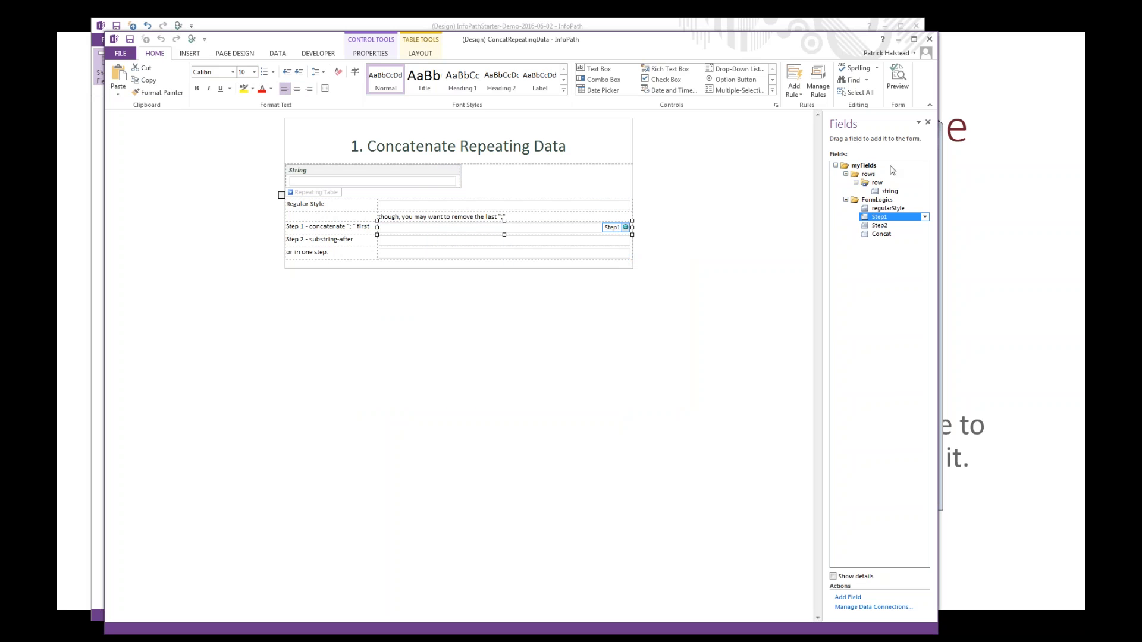
Step: Close the ConcatRepeatingData form template without saving changes
{"action": "left_click", "coordinate": [951, 151]}
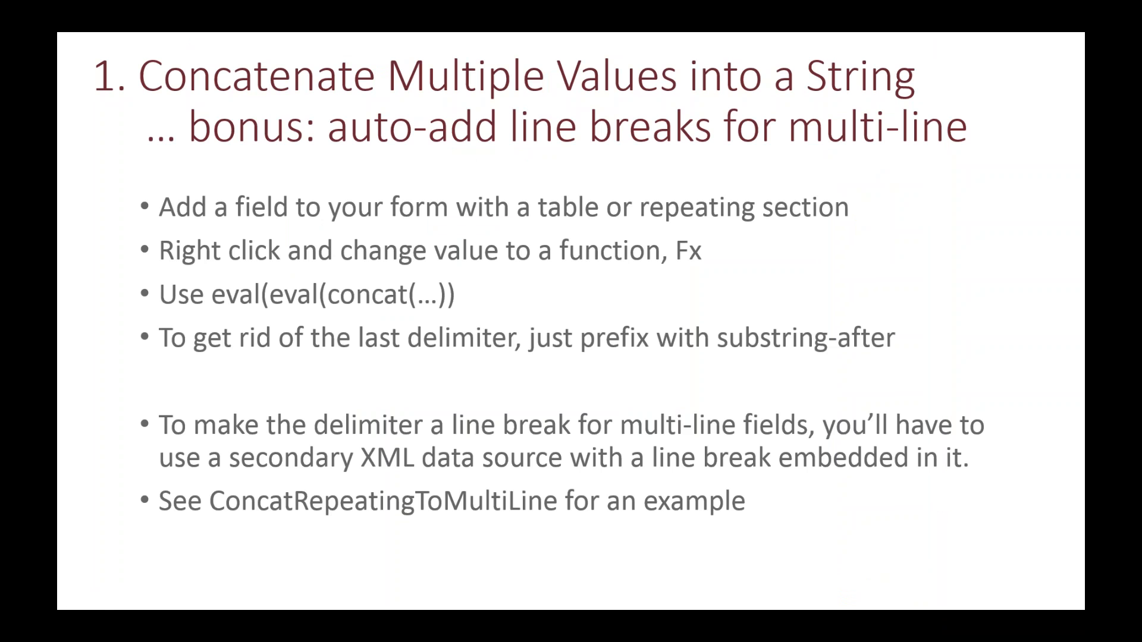
{"action": "key", "text": "alt+Tab"}
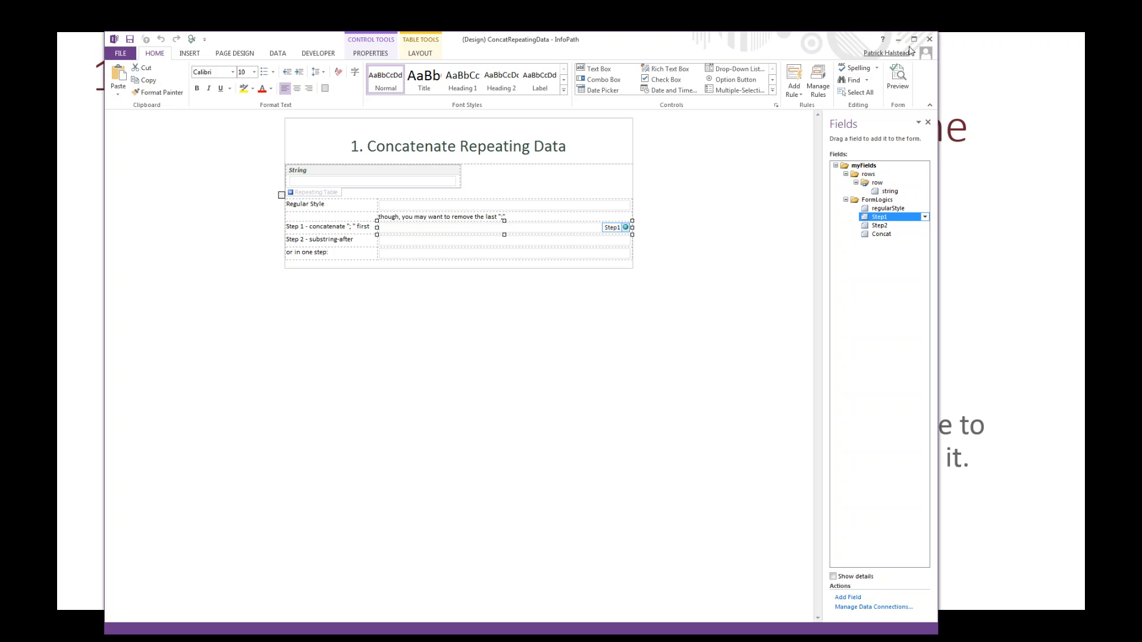
{"action": "left_click", "coordinate": [929, 38]}
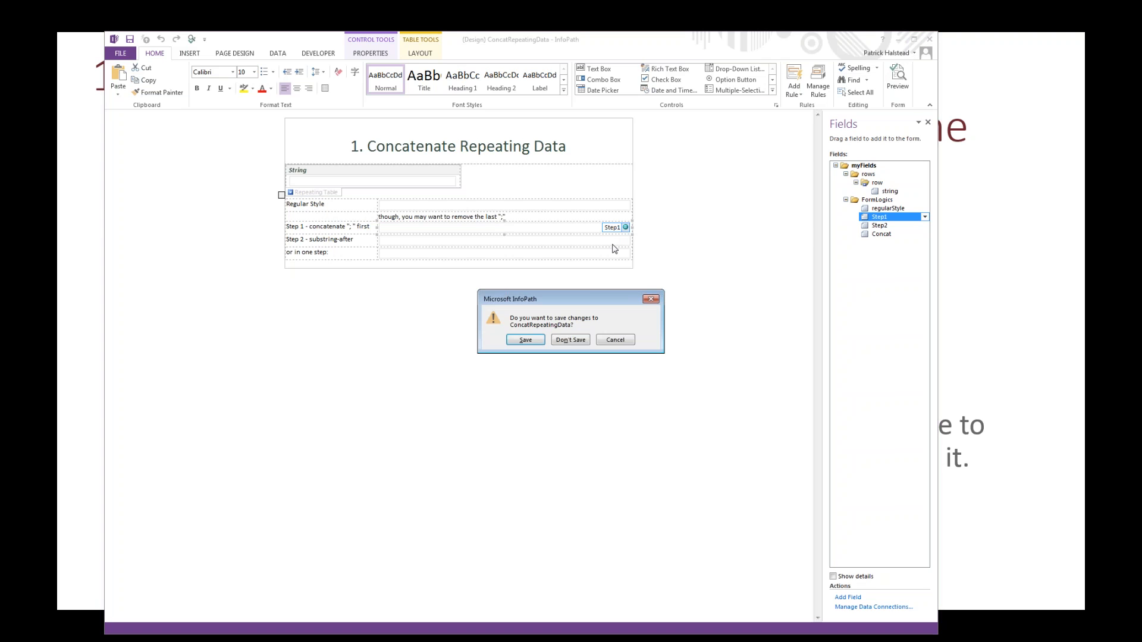
{"action": "left_click", "coordinate": [570, 339]}
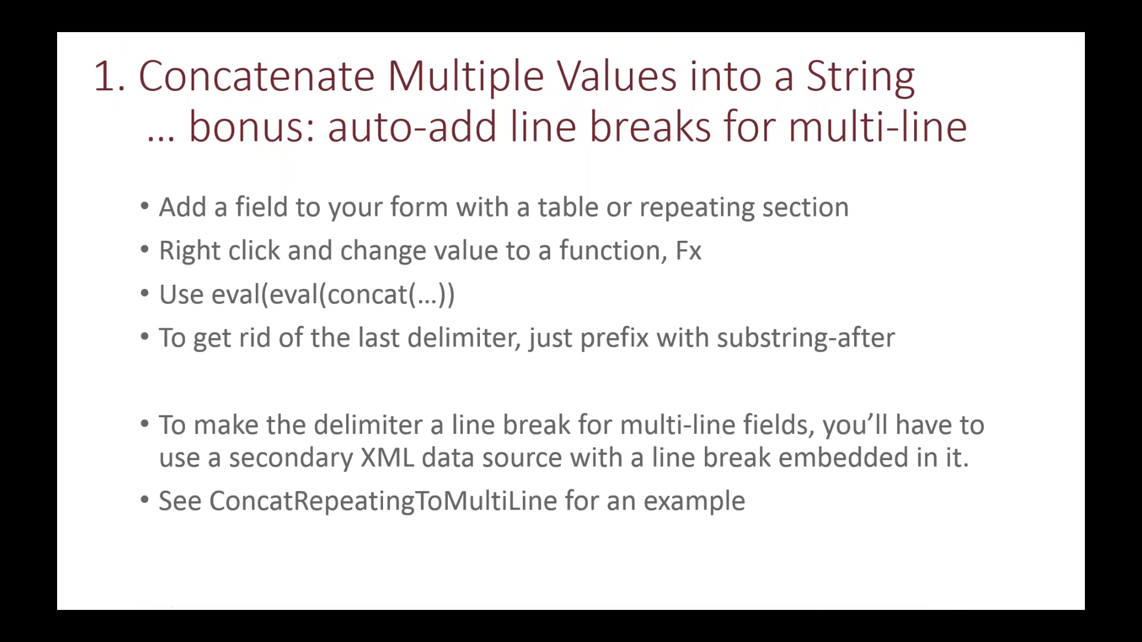
Step: In a preview of the ConcatRepeatingToMultiline form, add a fourth item reading Goodbye and copy the repeating items to the Multiline field
{"action": "key", "text": "alt+Tab"}
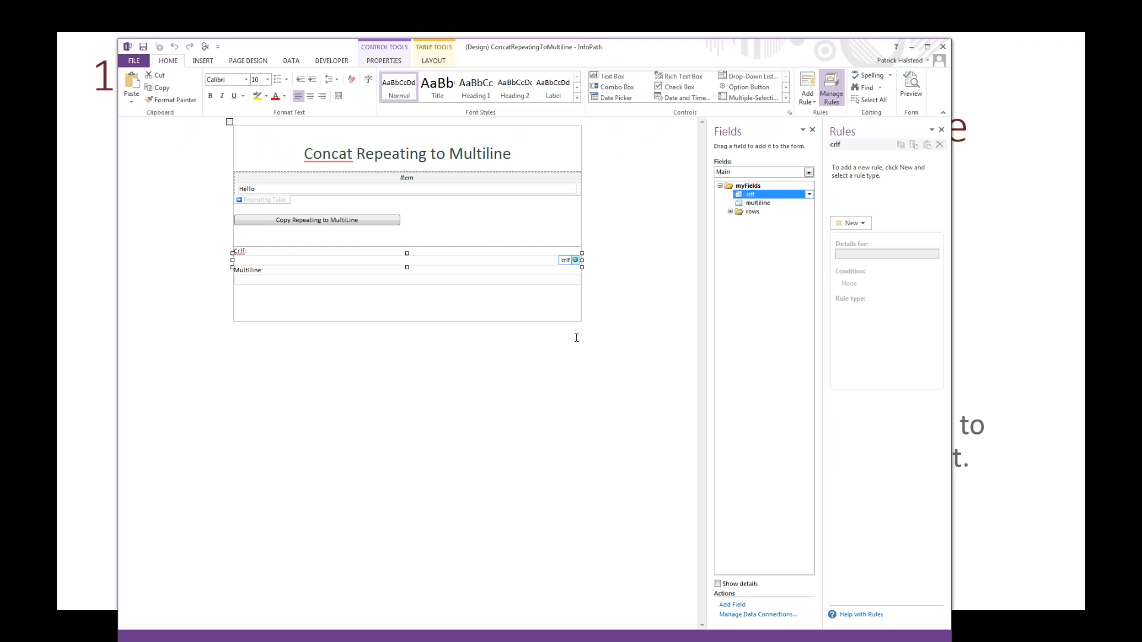
{"action": "left_click", "coordinate": [911, 86]}
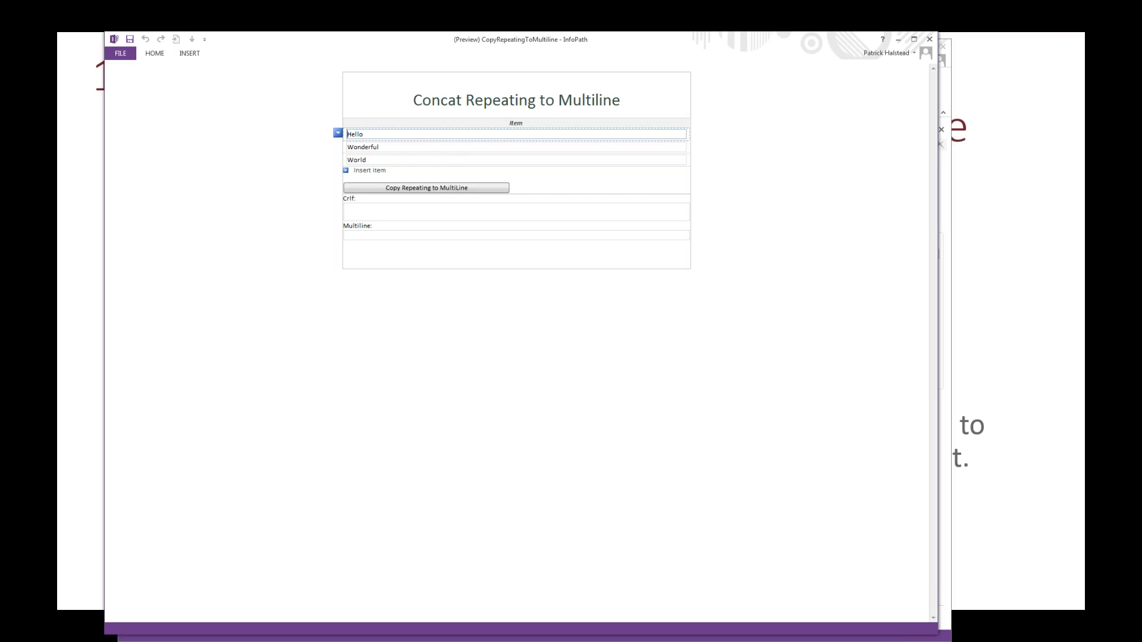
{"action": "left_click", "coordinate": [370, 170]}
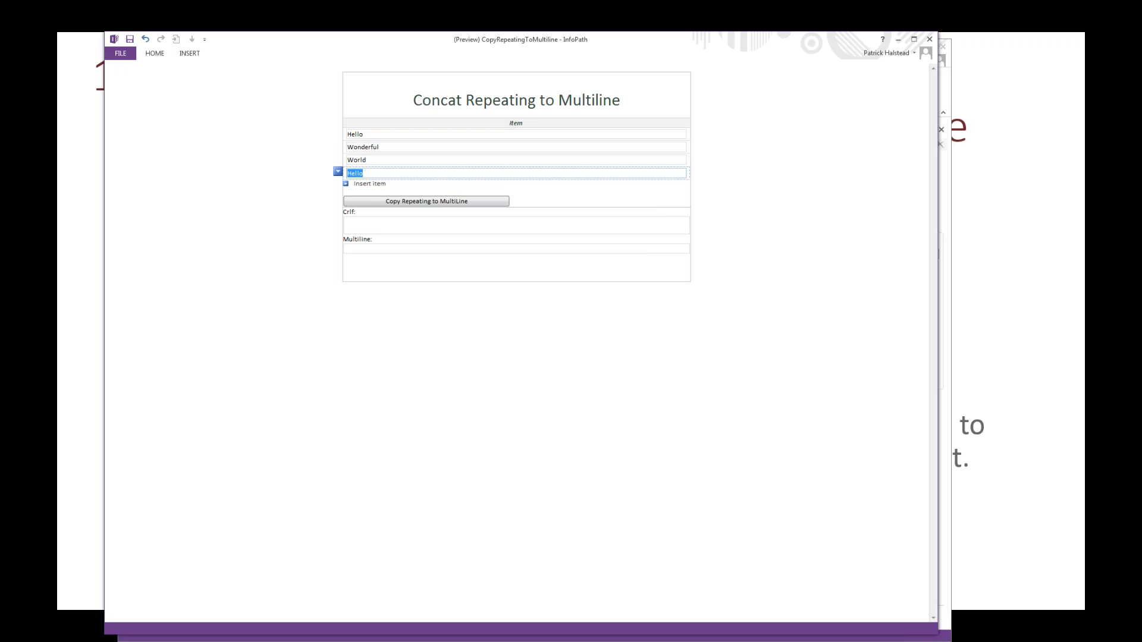
{"action": "type", "text": "Goodbye"}
{"action": "key", "text": "Tab"}
{"action": "left_click", "coordinate": [390, 203]}
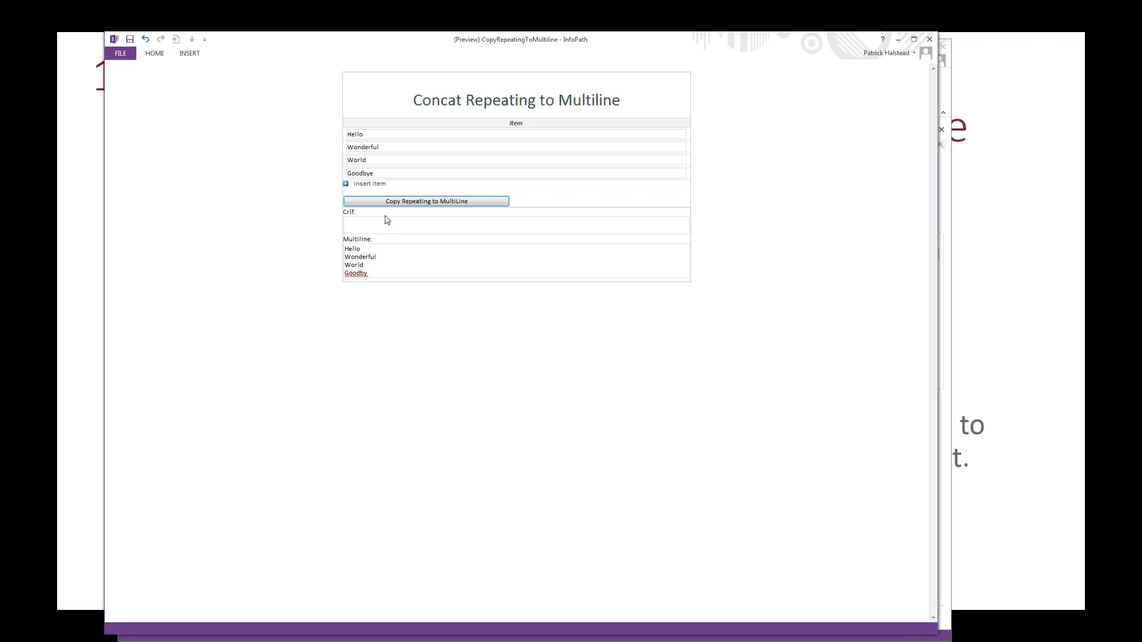
{"action": "left_click", "coordinate": [383, 248]}
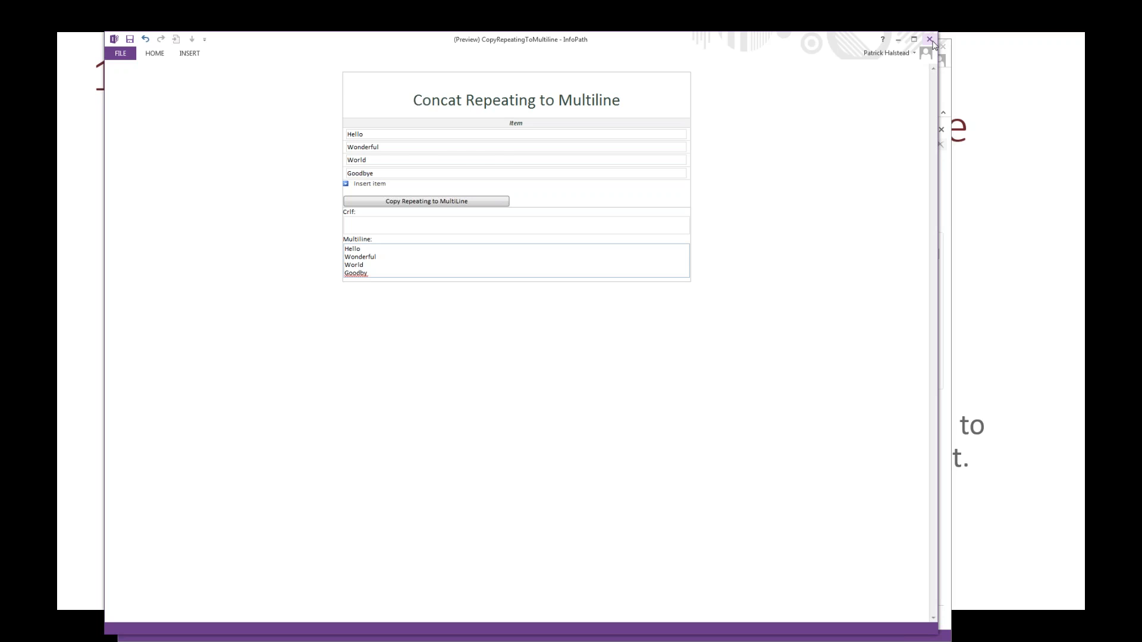
Step: Close the preview and examine the multiline value formula in the Copy Repeating to MultiLine button's rule, leaving it unedited
{"action": "left_click", "coordinate": [930, 40]}
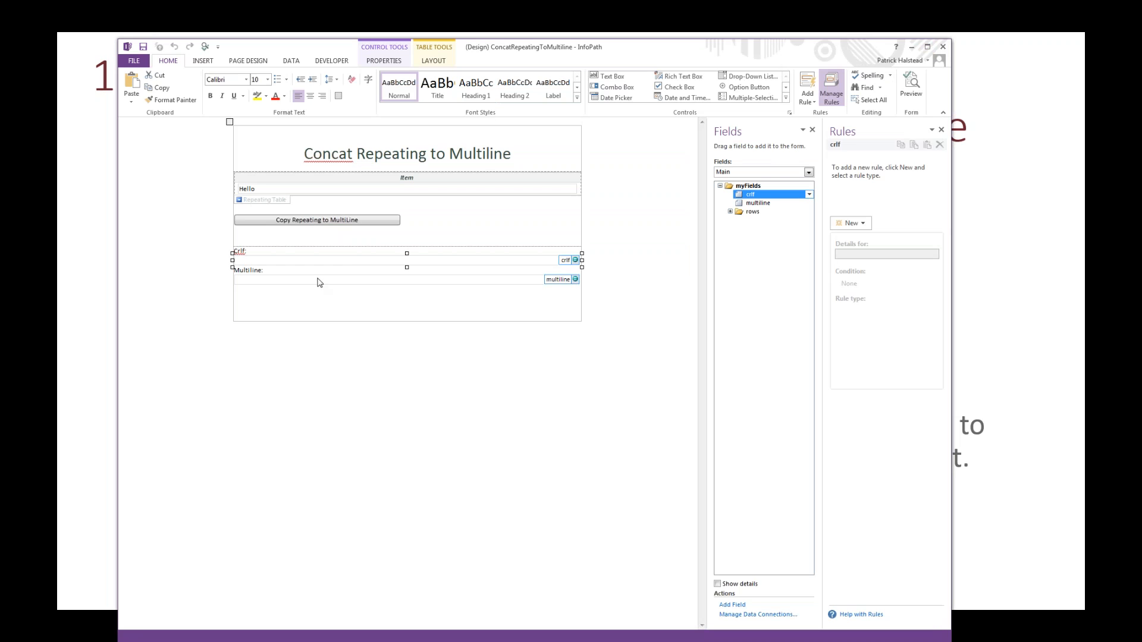
{"action": "left_click", "coordinate": [346, 221]}
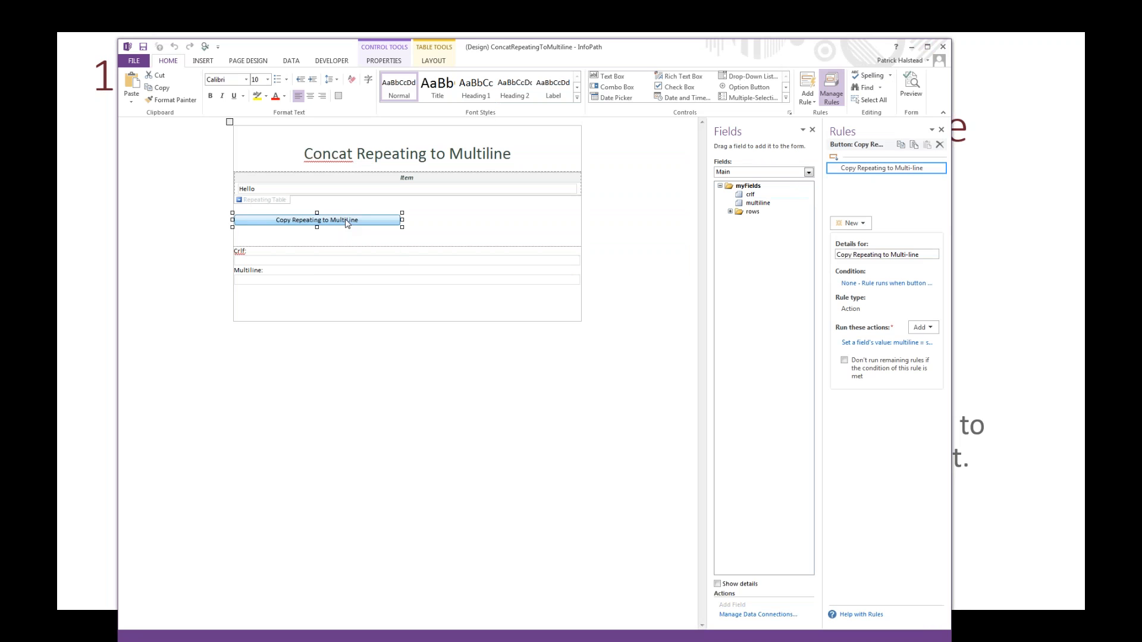
{"action": "left_click", "coordinate": [890, 343]}
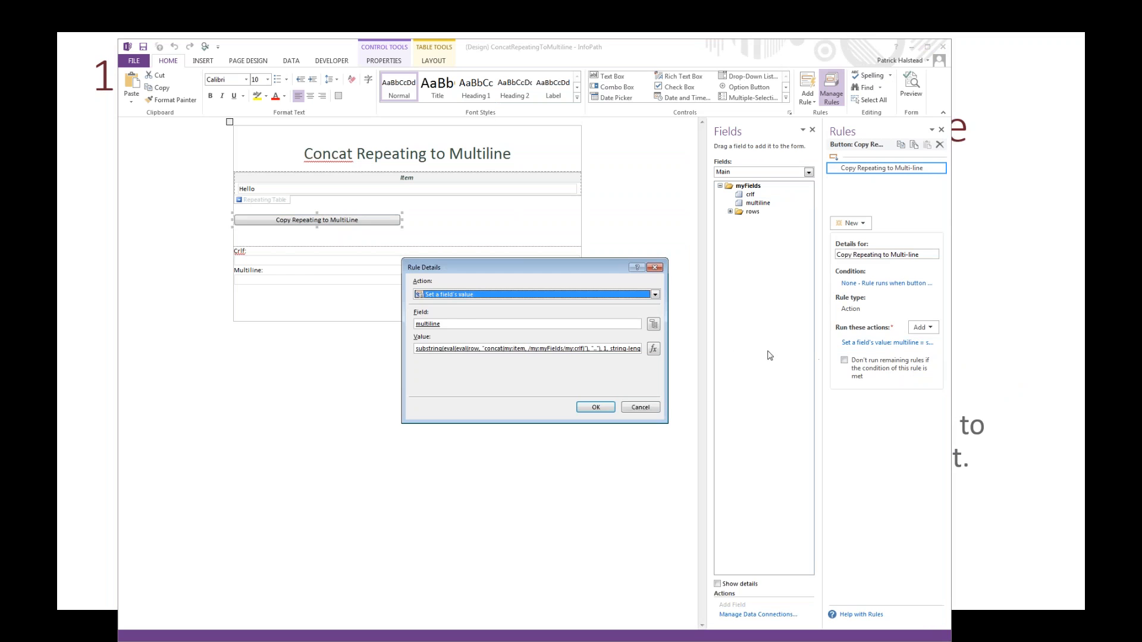
{"action": "left_click", "coordinate": [653, 349]}
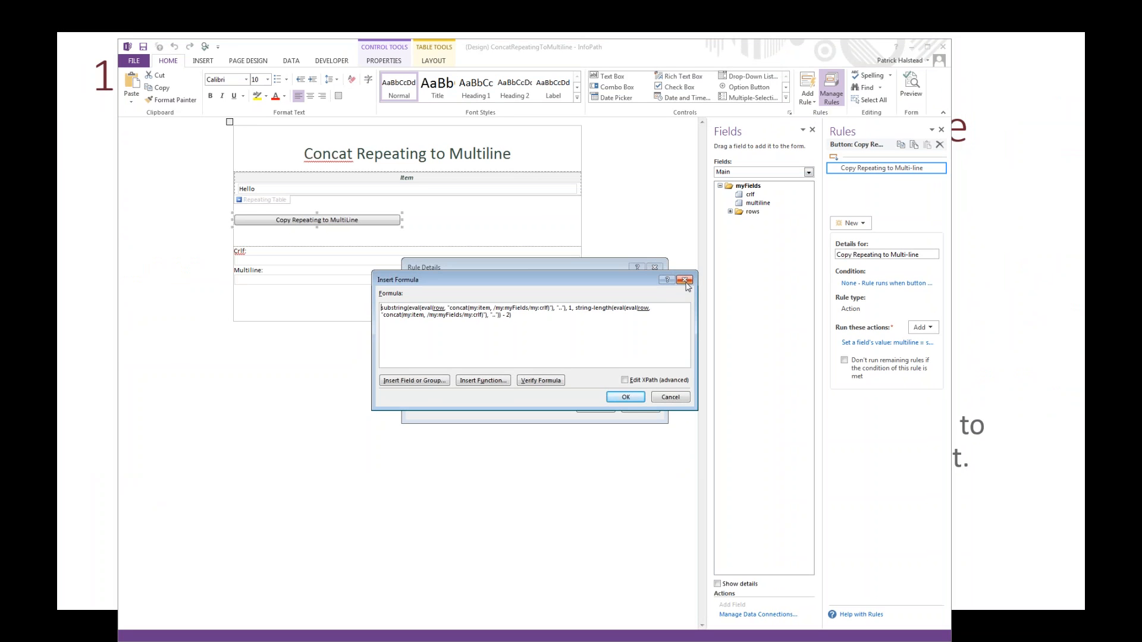
{"action": "key", "text": "Return"}
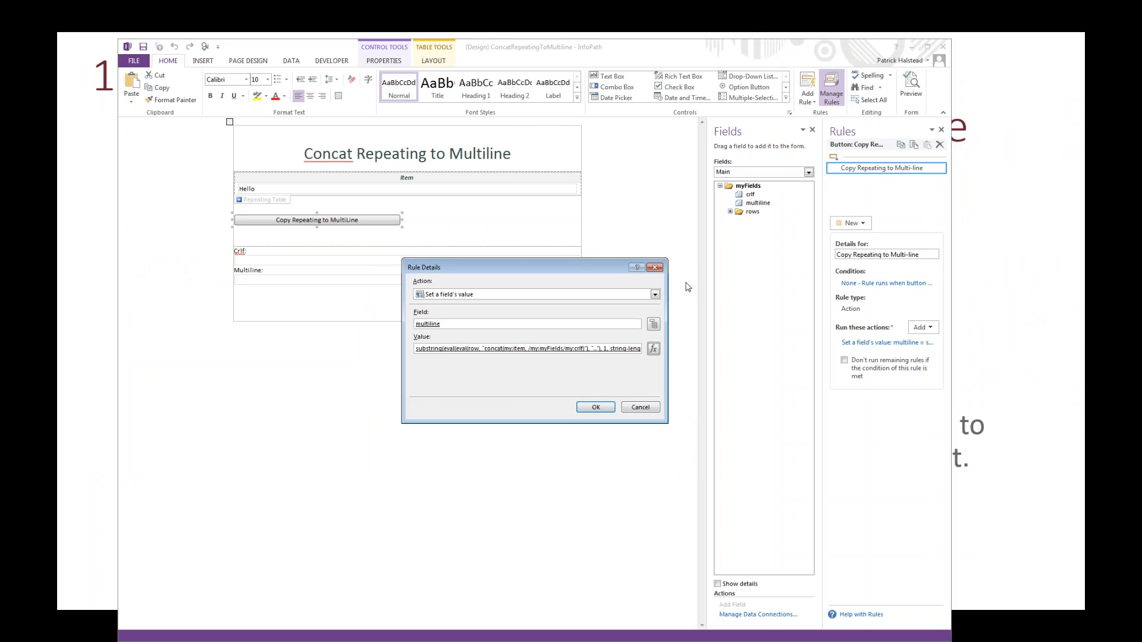
{"action": "left_click", "coordinate": [656, 269]}
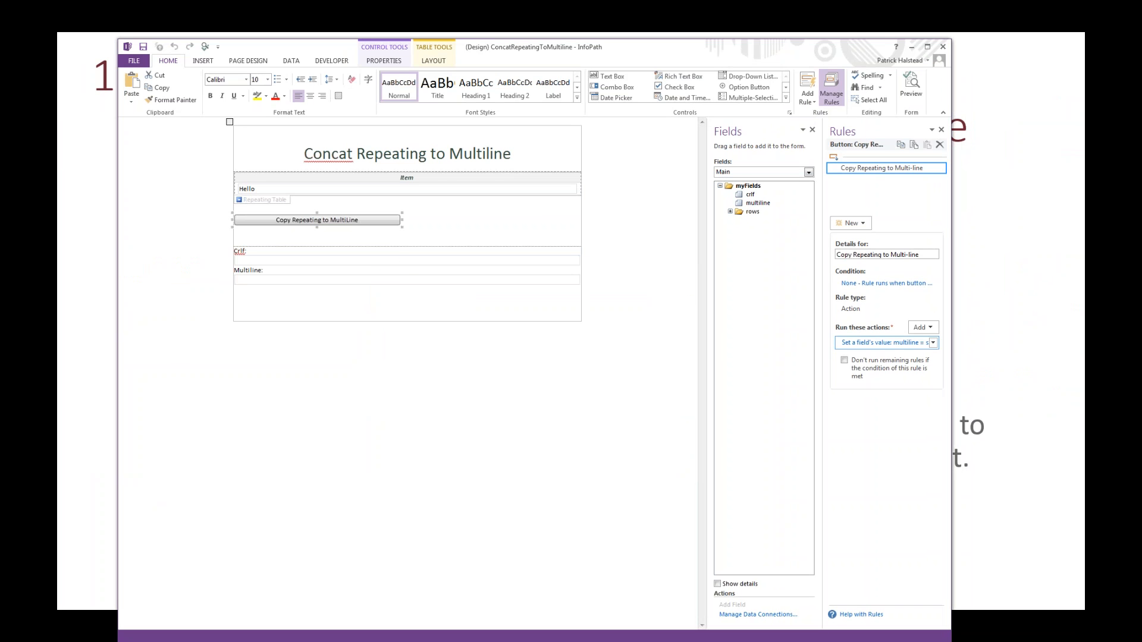
Step: Open the crlf field's default value formula and inspect which secondary data source field its text reference points to
{"action": "double_click", "coordinate": [750, 195]}
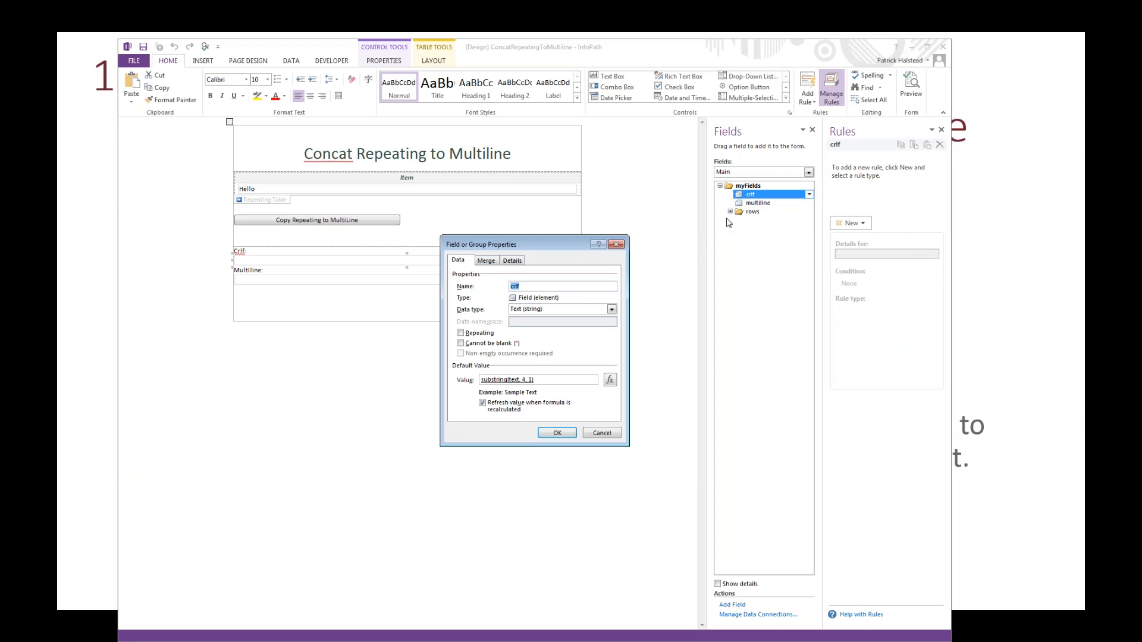
{"action": "left_click", "coordinate": [611, 384]}
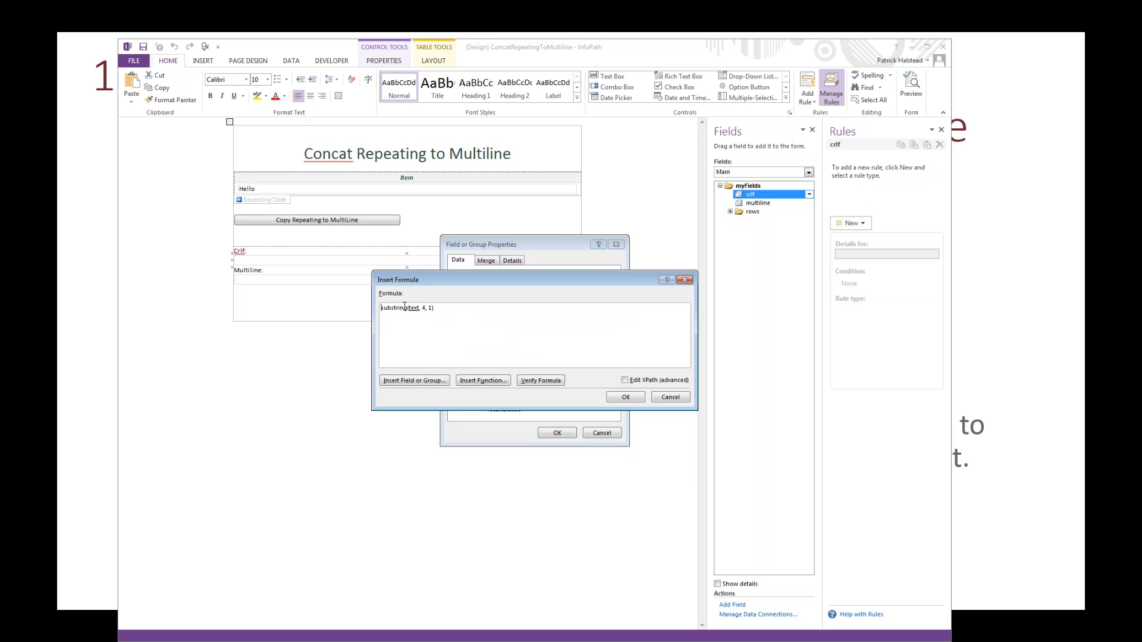
{"action": "double_click", "coordinate": [412, 307]}
{"action": "double_click", "coordinate": [412, 308]}
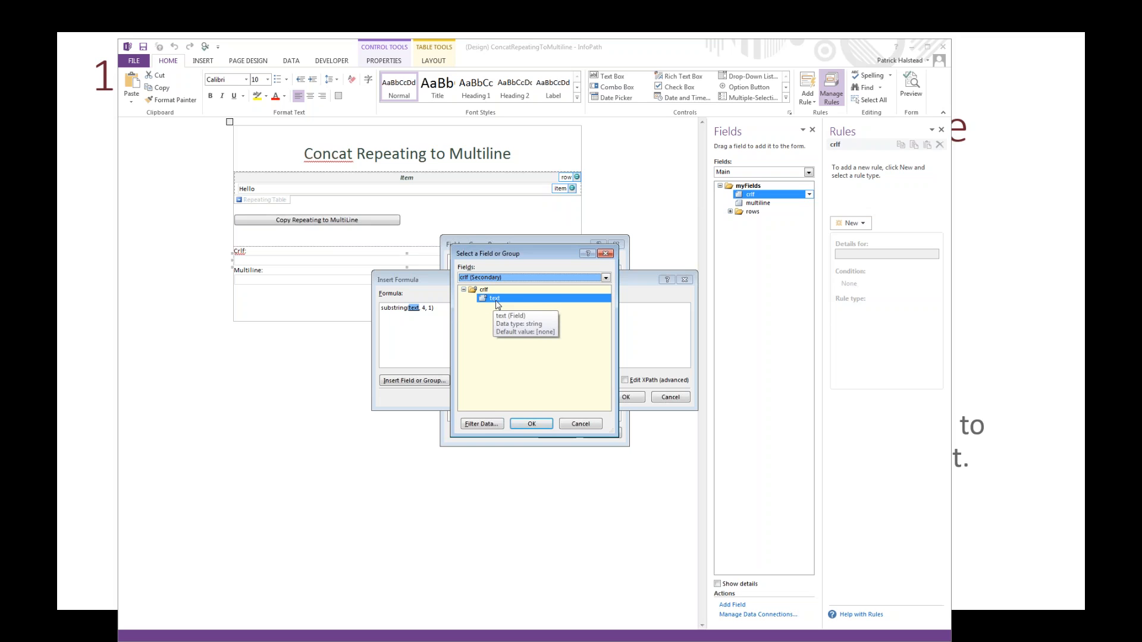
Step: Switch to Notepad++, highlight the text element's abc and def lines in the crlf XML file, and close the window
{"action": "key", "text": "alt+Tab"}
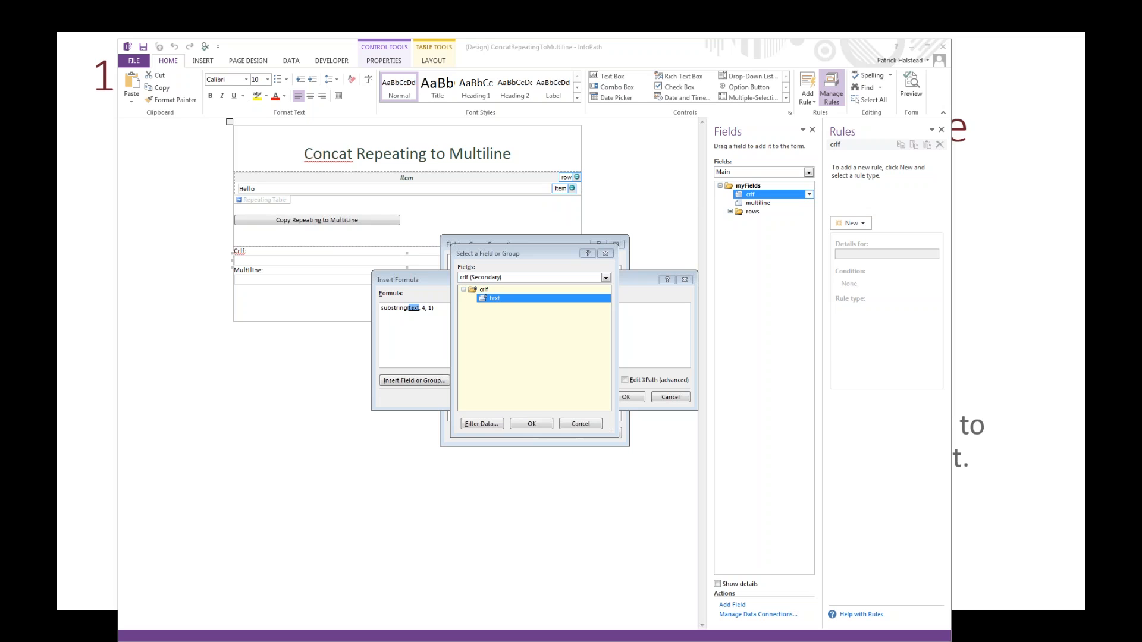
{"action": "left_click_drag", "start_coordinate": [1141, 12], "coordinate": [962, 69]}
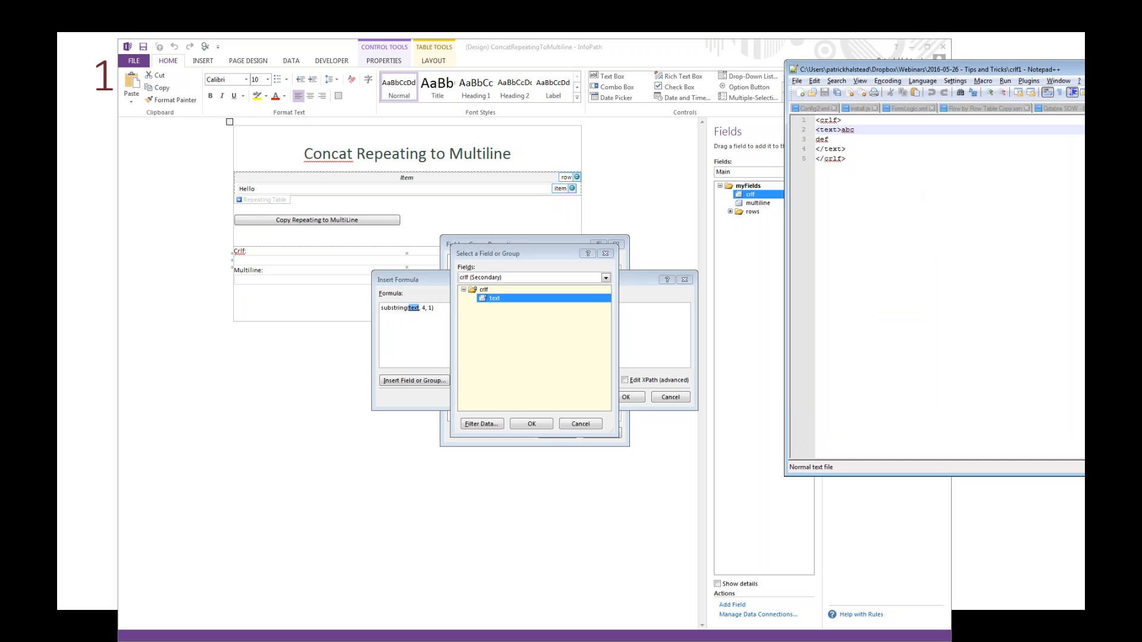
{"action": "left_click", "coordinate": [842, 120]}
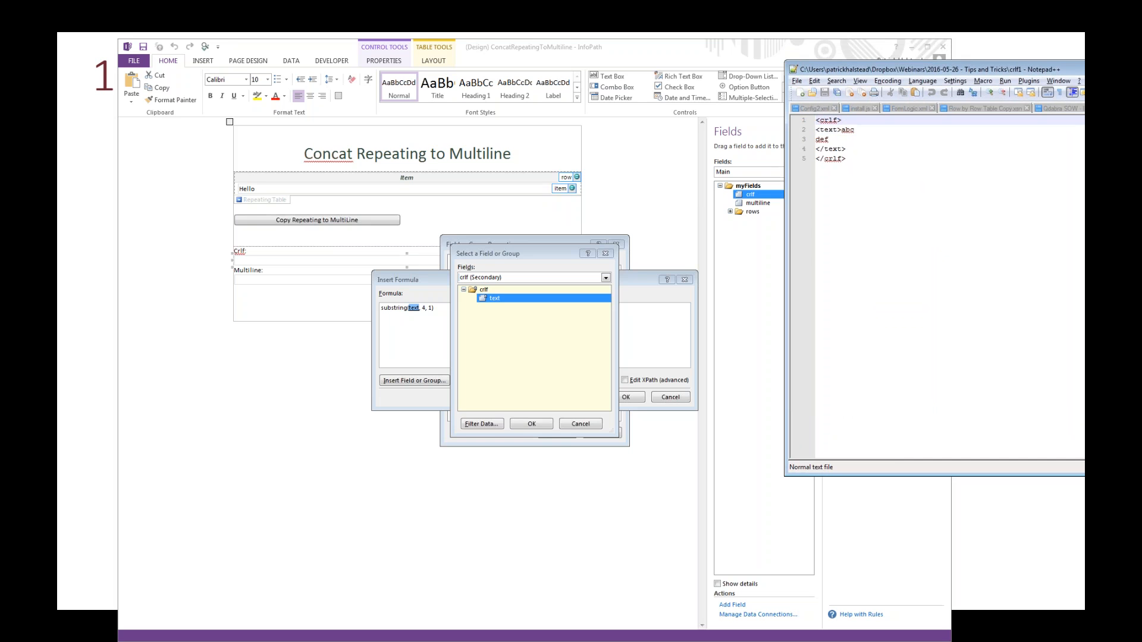
{"action": "left_click", "coordinate": [815, 129]}
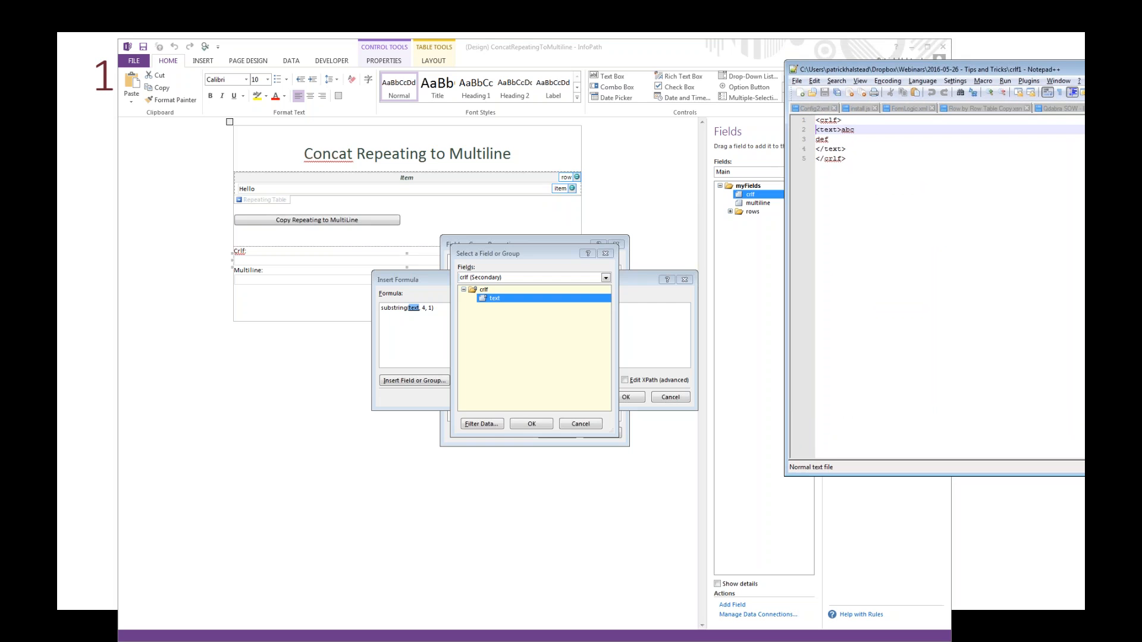
{"action": "key", "text": "shift+Down"}
{"action": "key", "text": "shift+Down"}
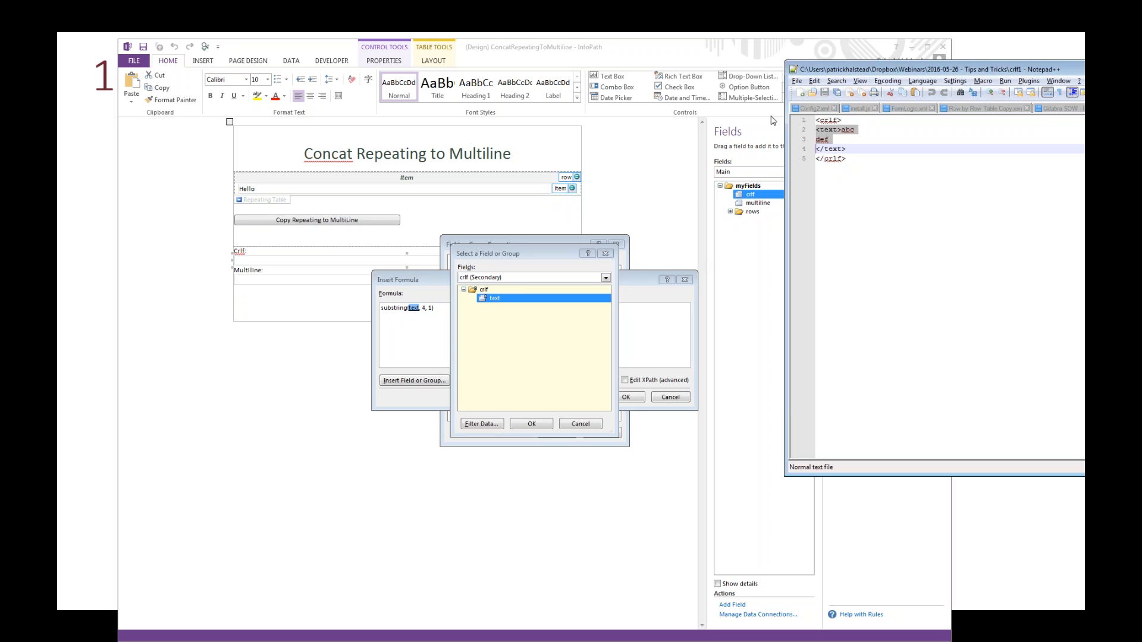
{"action": "double_click", "coordinate": [793, 71]}
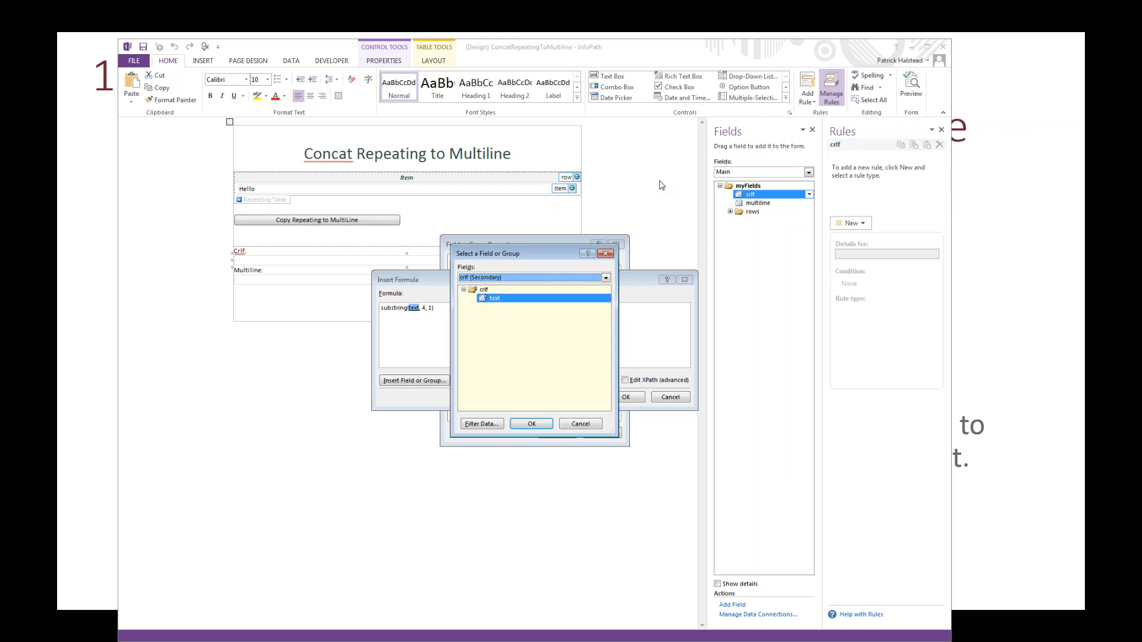
Step: Return to the crlf formula, review the position and length arguments of its substring function, and cancel the field properties
{"action": "left_click", "coordinate": [532, 423]}
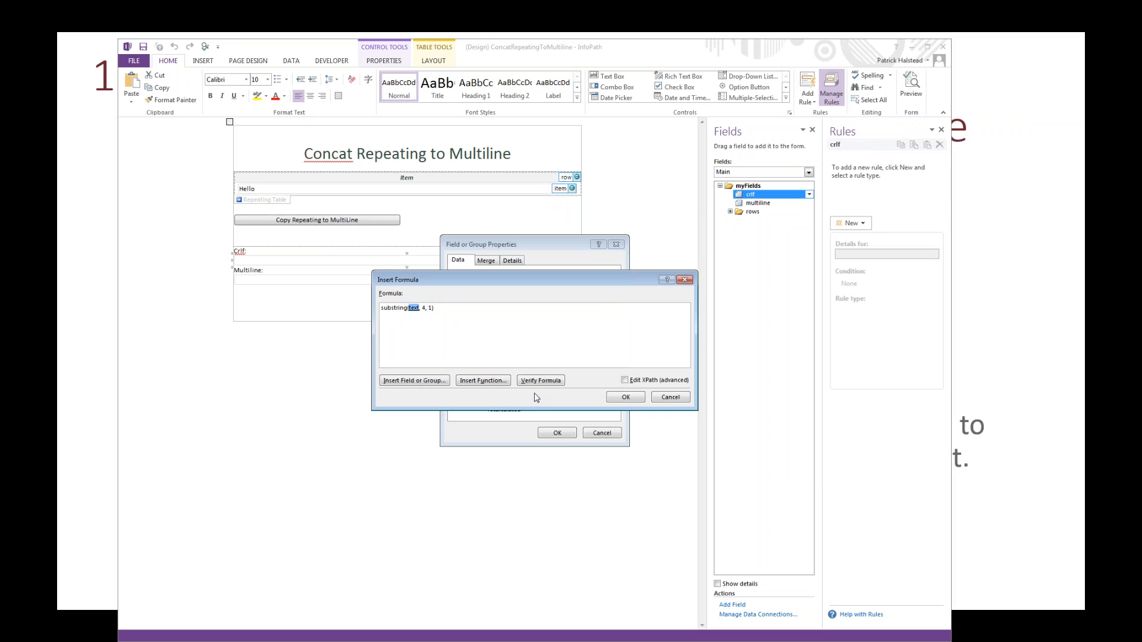
{"action": "left_click_drag", "start_coordinate": [427, 308], "coordinate": [433, 309]}
{"action": "type", "text": "4"}
{"action": "key", "text": "Return"}
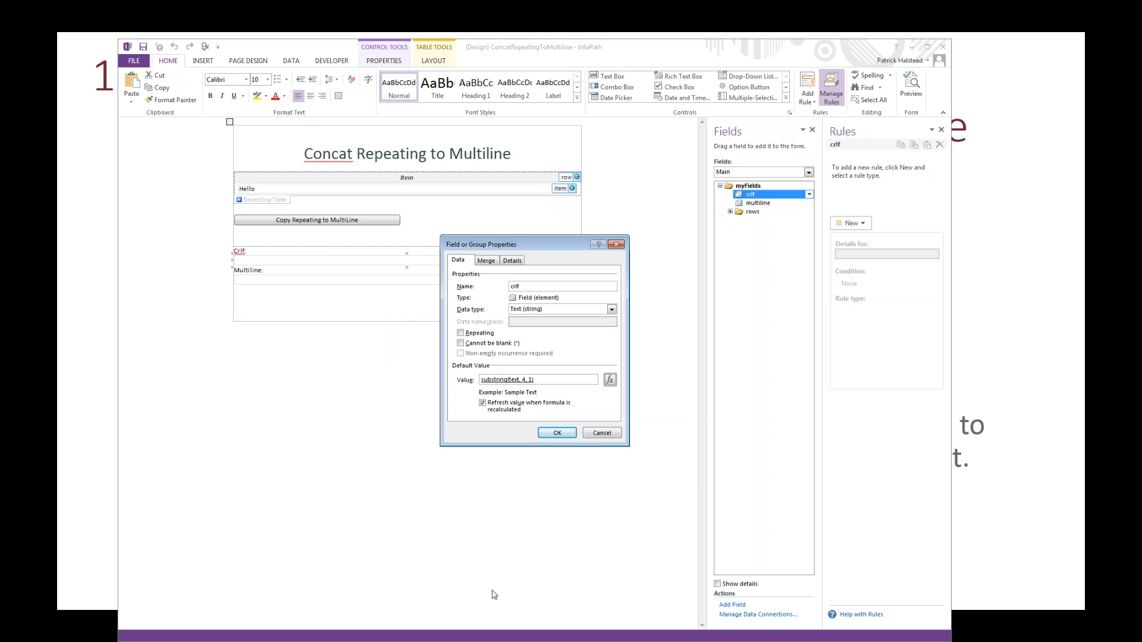
{"action": "left_click", "coordinate": [595, 434]}
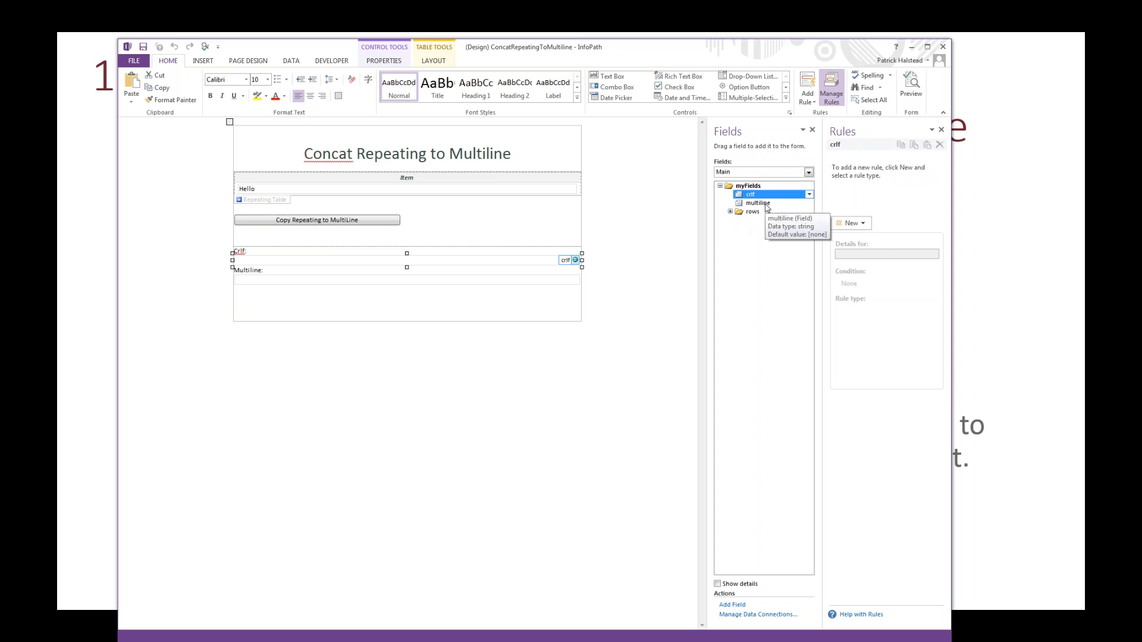
Step: In the Copy Repeating to MultiLine button's rule, change the multiline formula to subtract 1 from the string length
{"action": "left_click", "coordinate": [318, 221]}
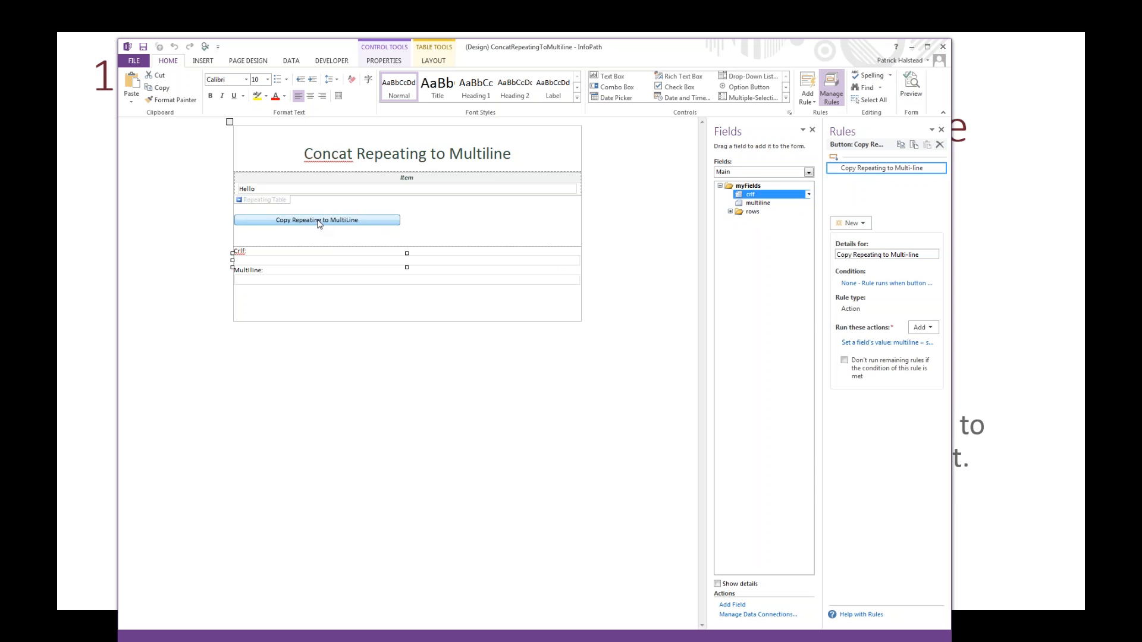
{"action": "left_click", "coordinate": [874, 344]}
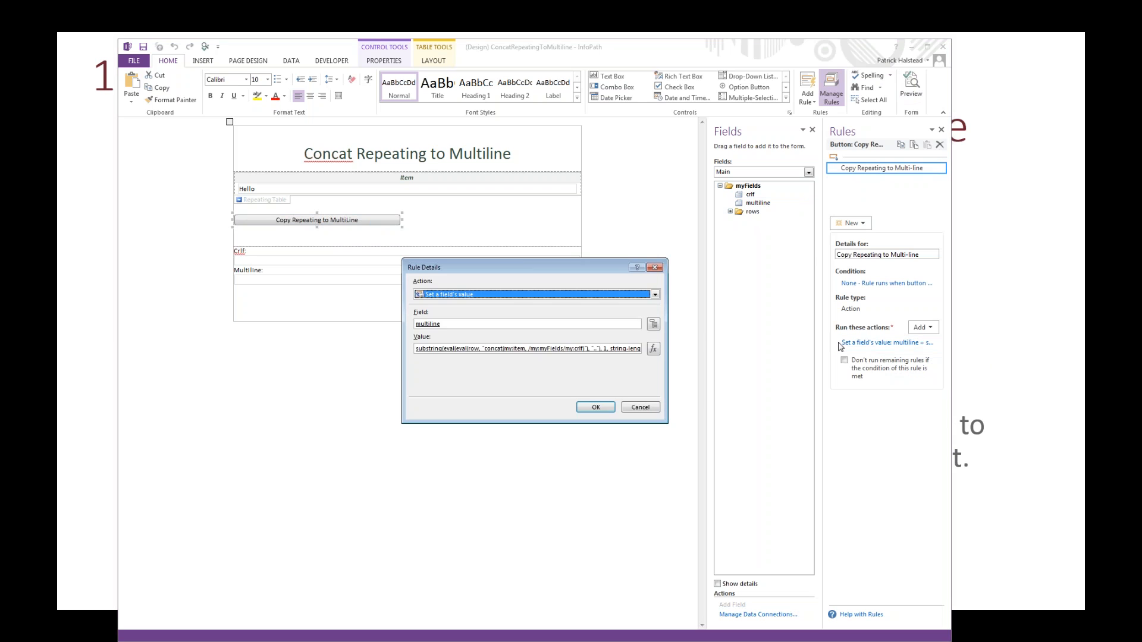
{"action": "left_click", "coordinate": [653, 349]}
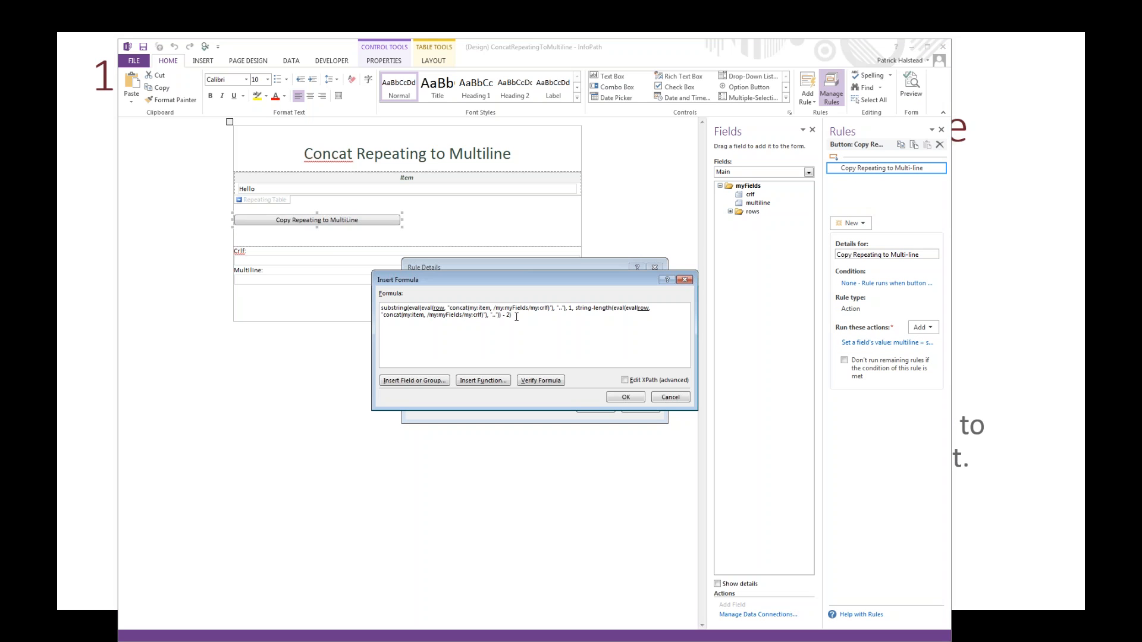
{"action": "key", "text": "BackSpace"}
{"action": "type", "text": "1"}
{"action": "left_click", "coordinate": [617, 396]}
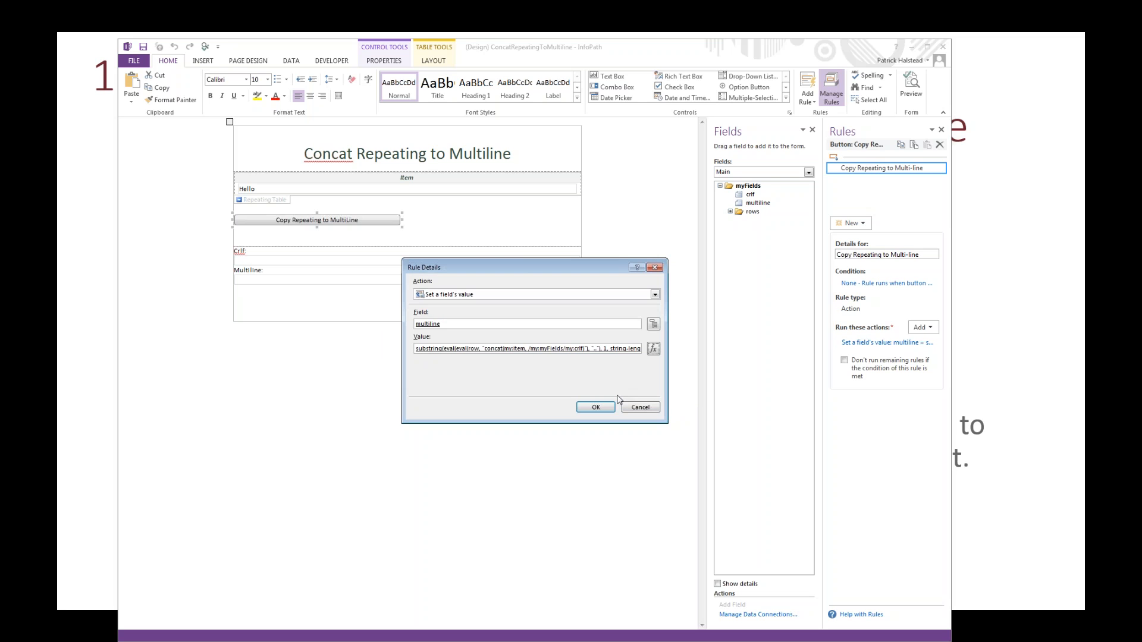
{"action": "left_click", "coordinate": [595, 407]}
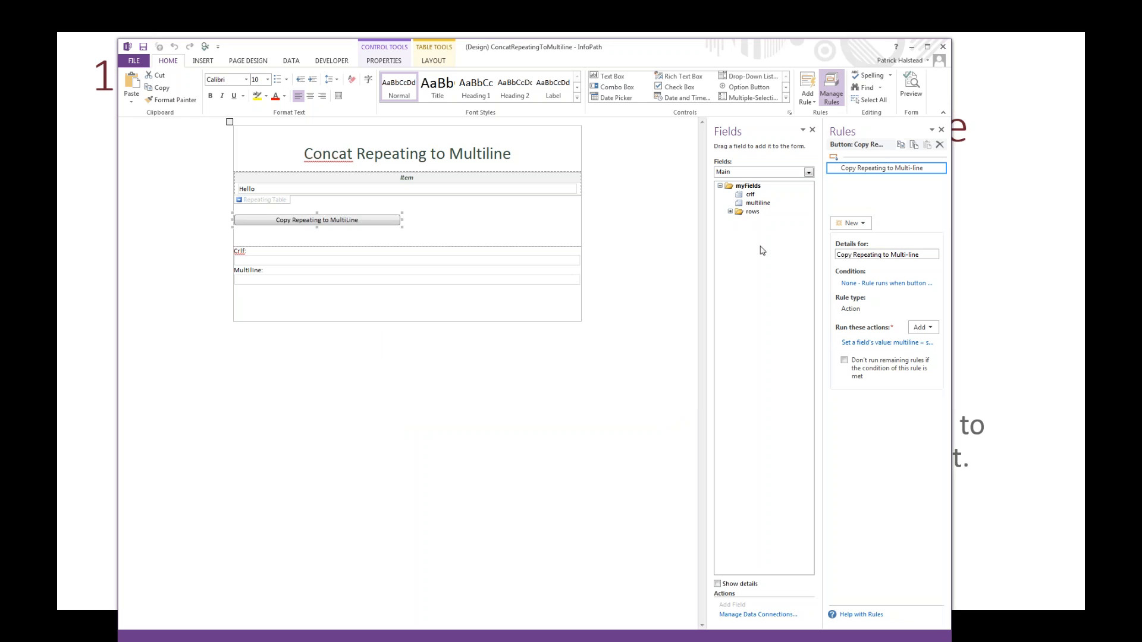
Step: Preview the form, set the fourth item to Sayonara, copy the repeating items to the Multiline field, and close the preview
{"action": "left_click", "coordinate": [917, 95]}
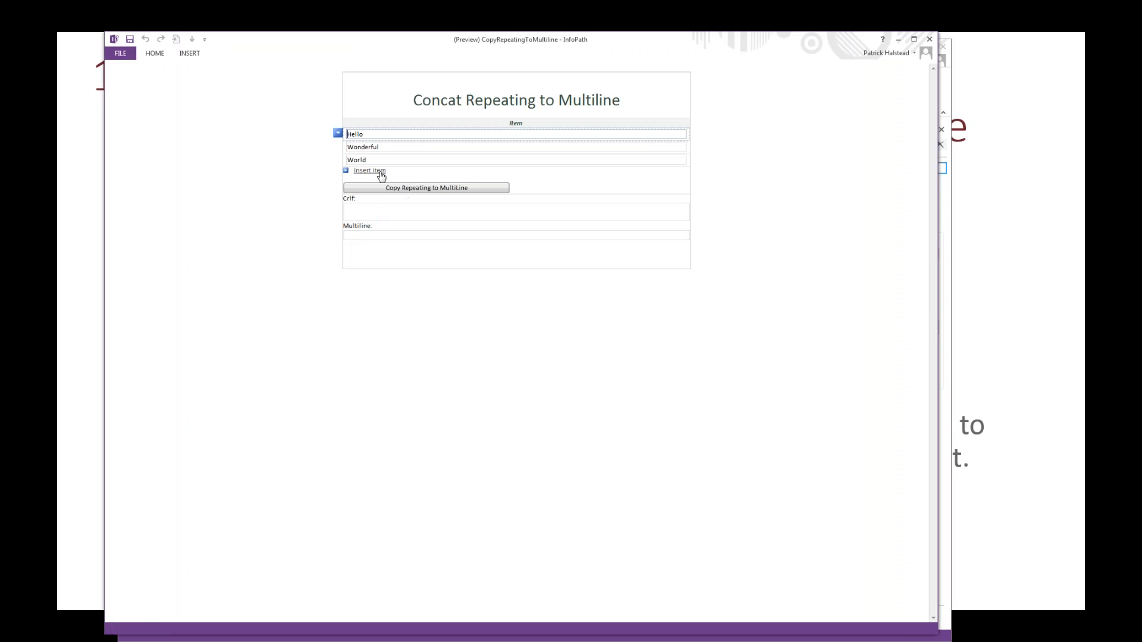
{"action": "left_click", "coordinate": [375, 172]}
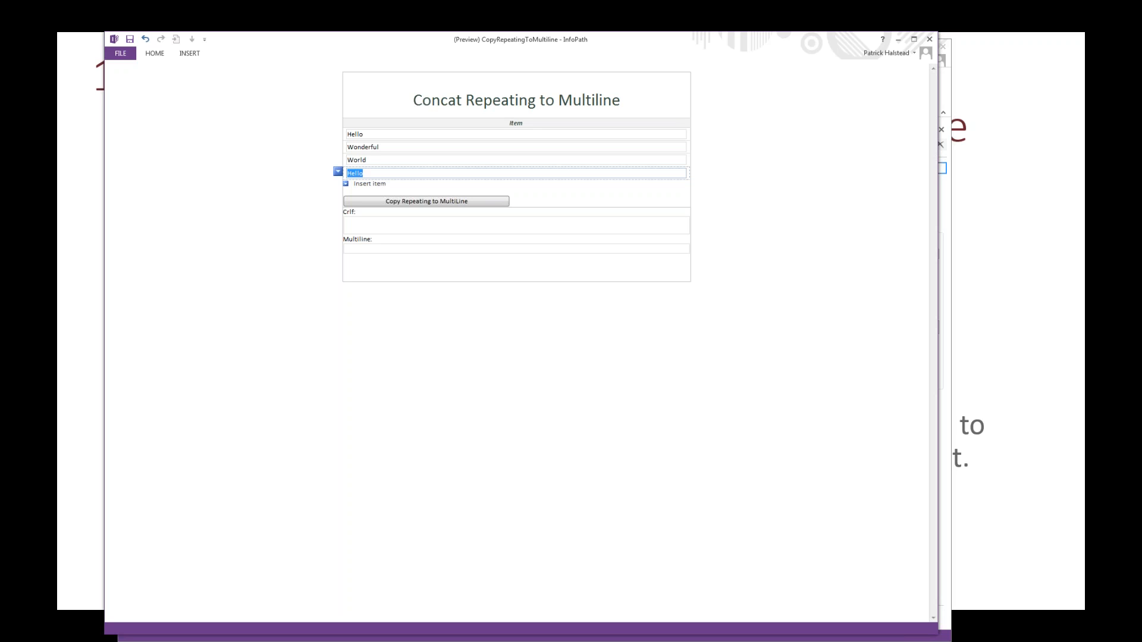
{"action": "key", "text": "End"}
{"action": "type", "text": "Sayonar"}
{"action": "key", "text": "ctrl+a"}
{"action": "type", "text": "Sayonara"}
{"action": "key", "text": "Tab"}
{"action": "left_click", "coordinate": [414, 204]}
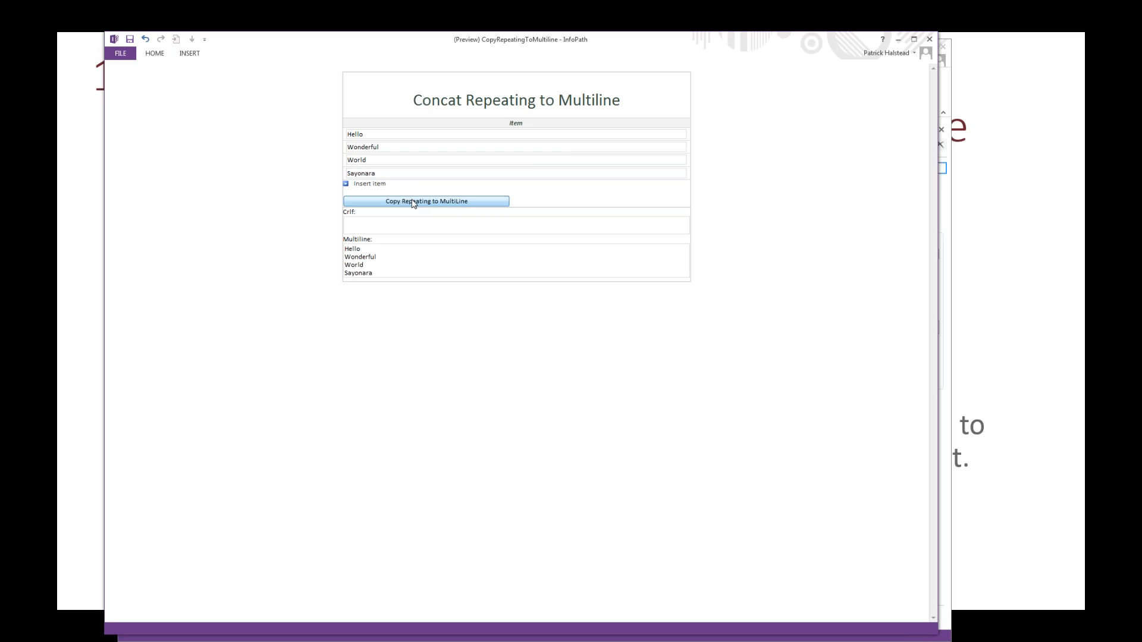
{"action": "left_click", "coordinate": [931, 40]}
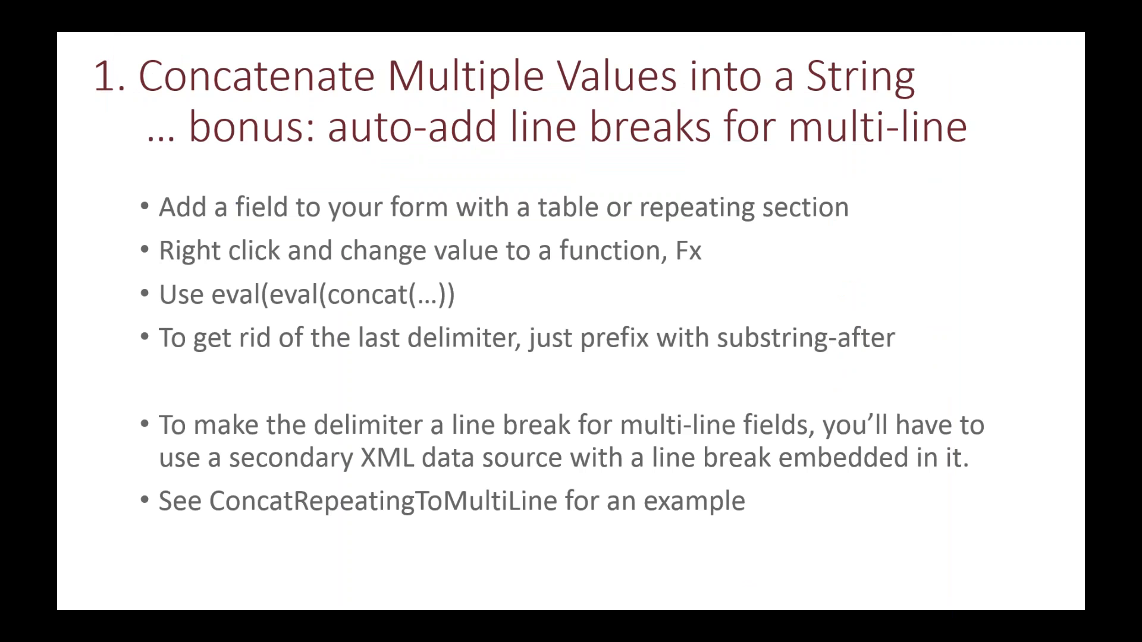
Step: Preview the Paginate Tables form, set the page size to 20, and close the preview
{"action": "key", "text": "Right"}
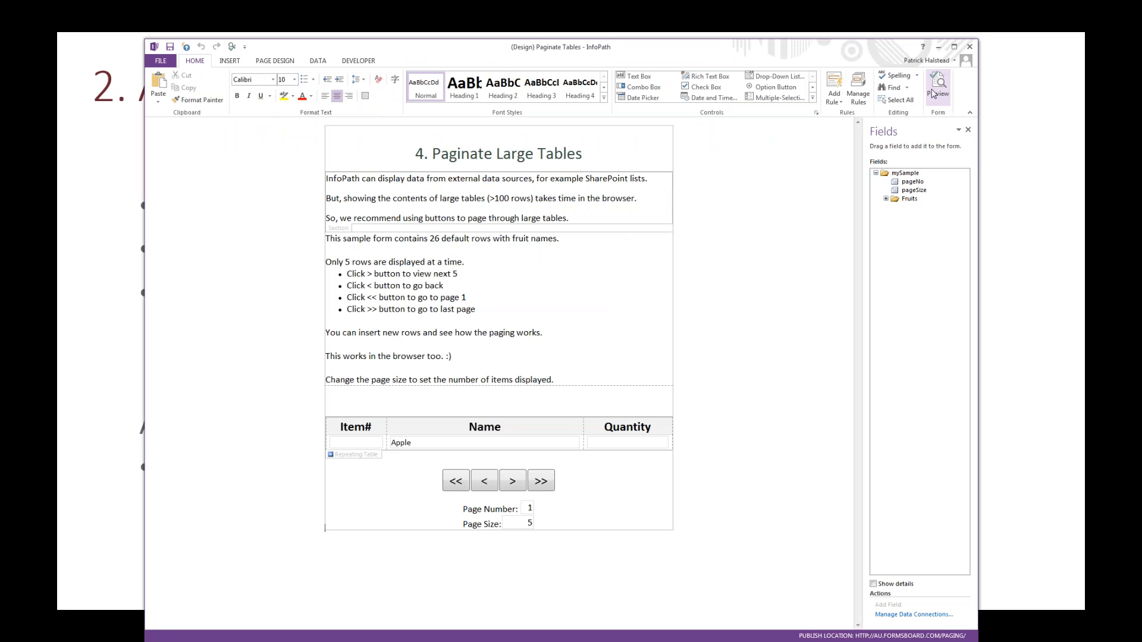
{"action": "left_click", "coordinate": [932, 93]}
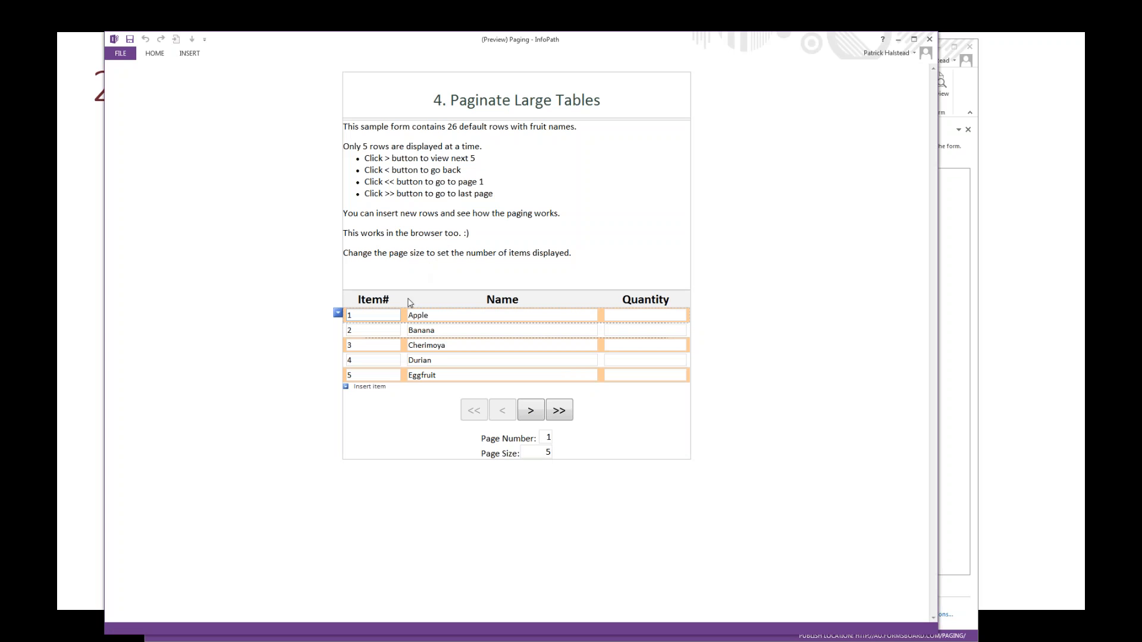
{"action": "double_click", "coordinate": [544, 454]}
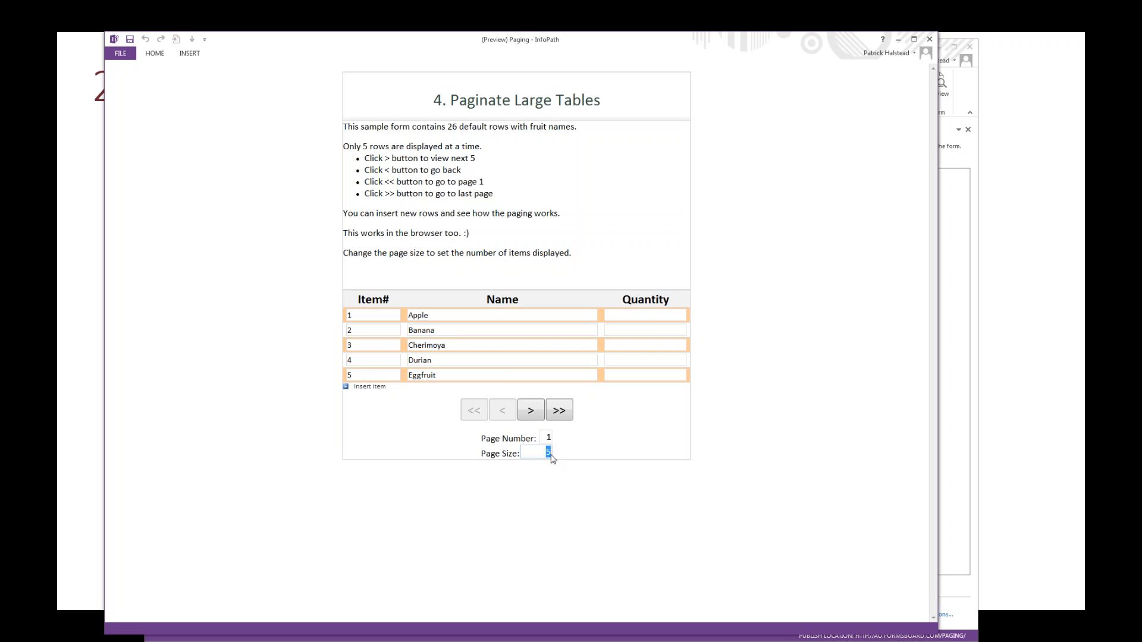
{"action": "type", "text": "20"}
{"action": "key", "text": "Tab"}
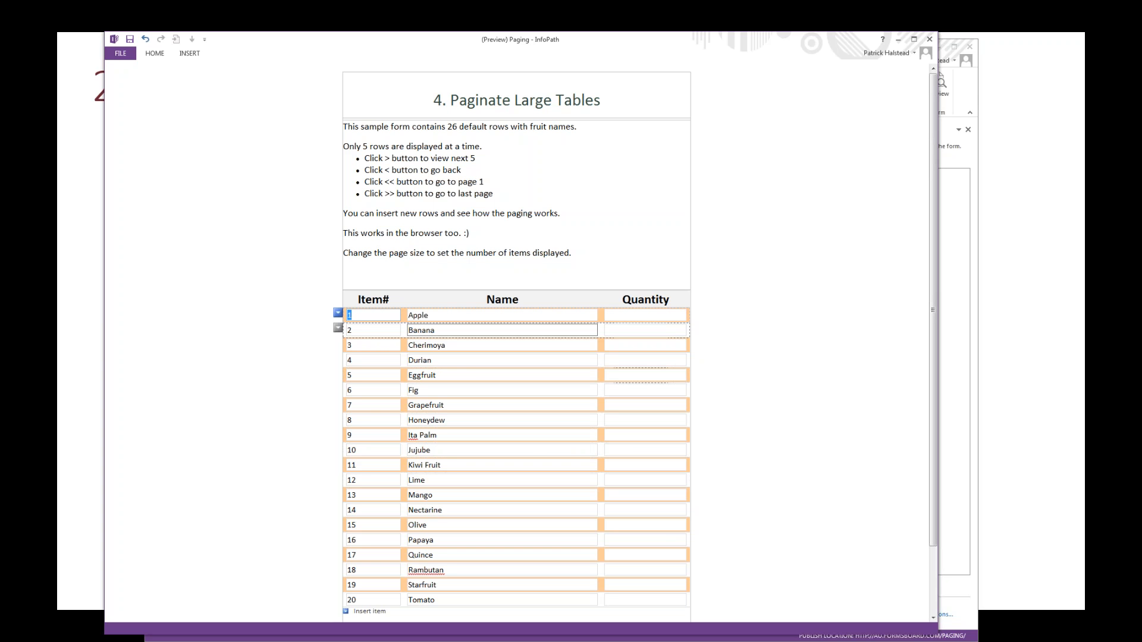
{"action": "left_click", "coordinate": [928, 40]}
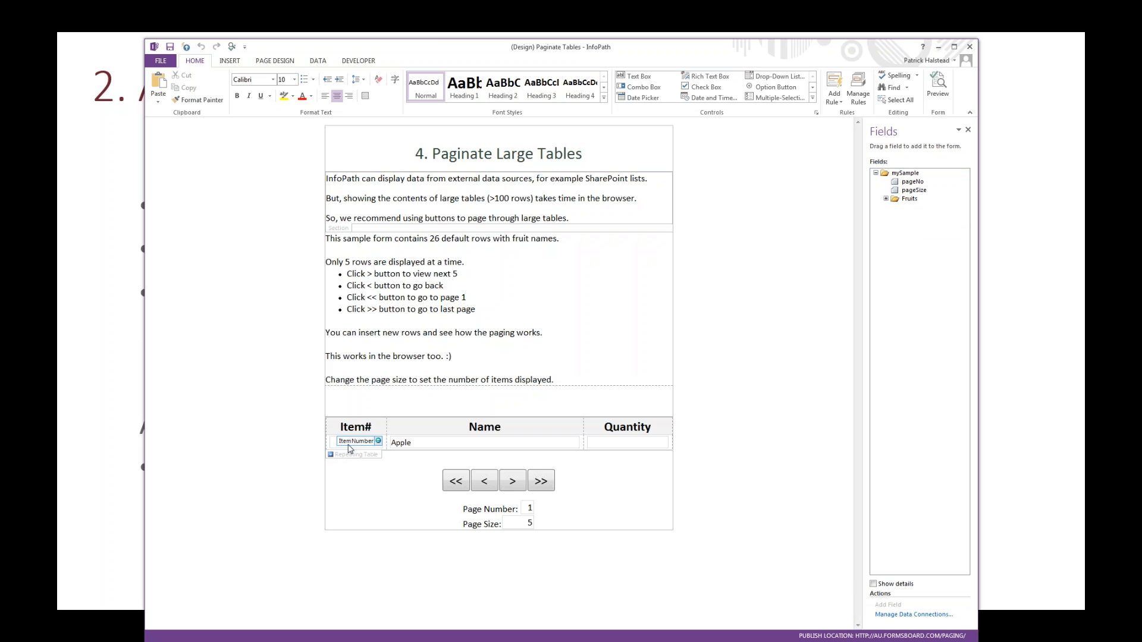
Step: Open the ItemNumber field's default value formula and look up the count function among all functions without inserting it
{"action": "left_click", "coordinate": [349, 449]}
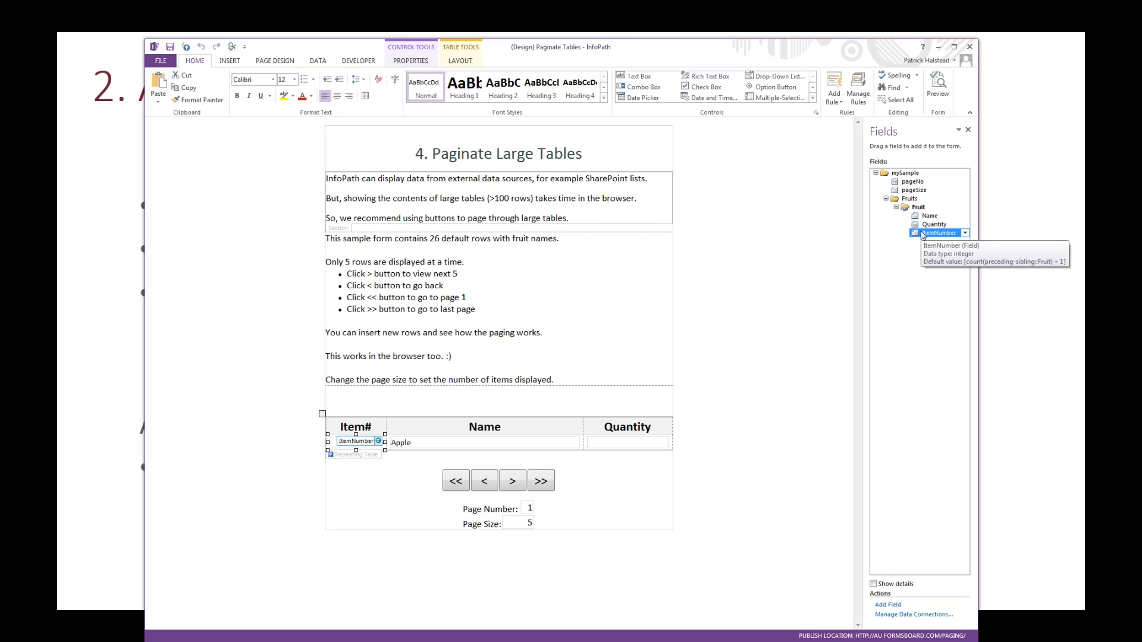
{"action": "double_click", "coordinate": [923, 233]}
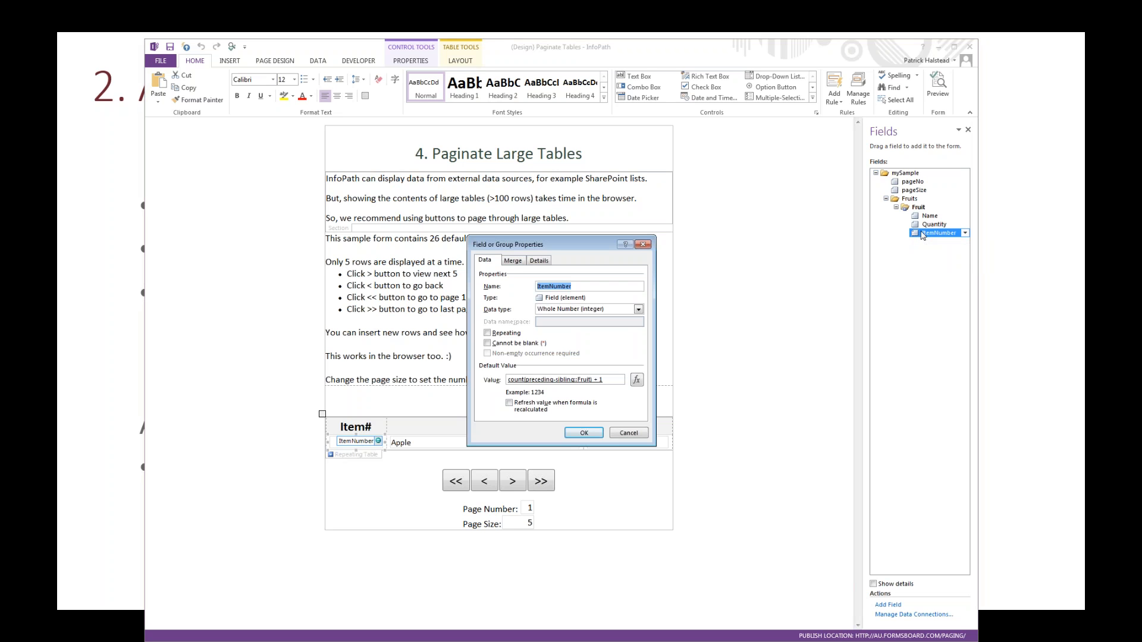
{"action": "left_click", "coordinate": [636, 380]}
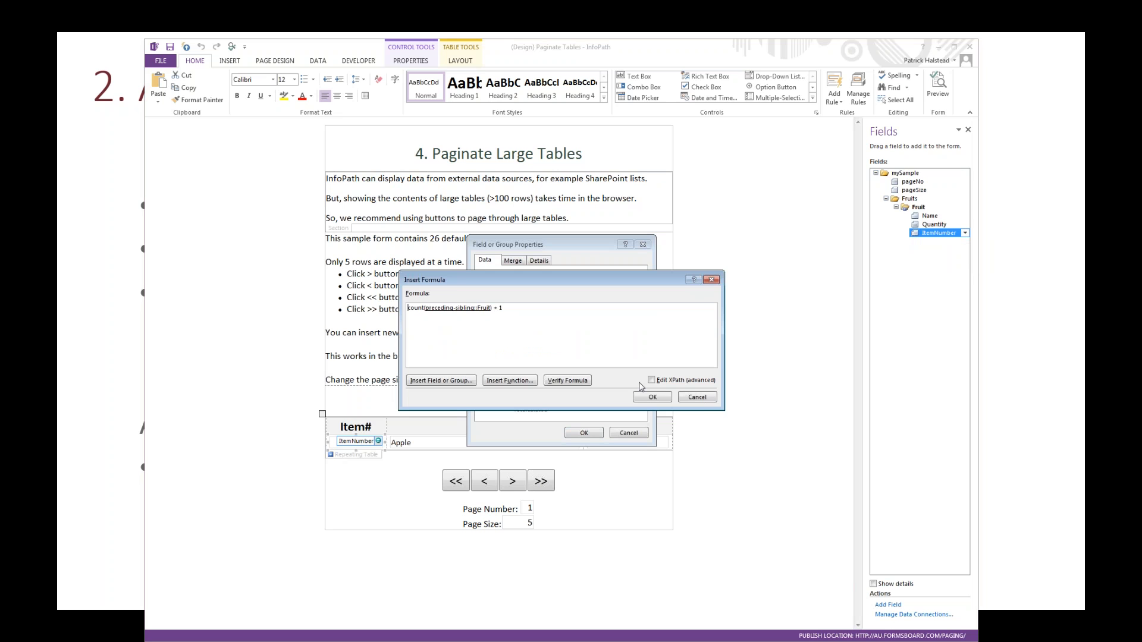
{"action": "left_click", "coordinate": [528, 382]}
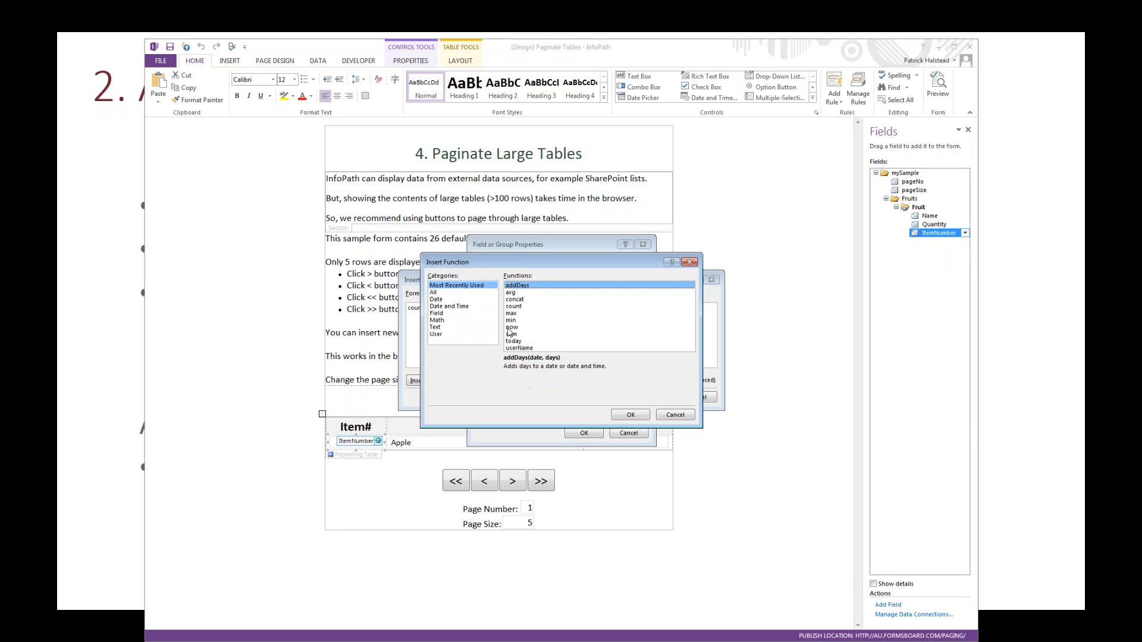
{"action": "left_click", "coordinate": [444, 293]}
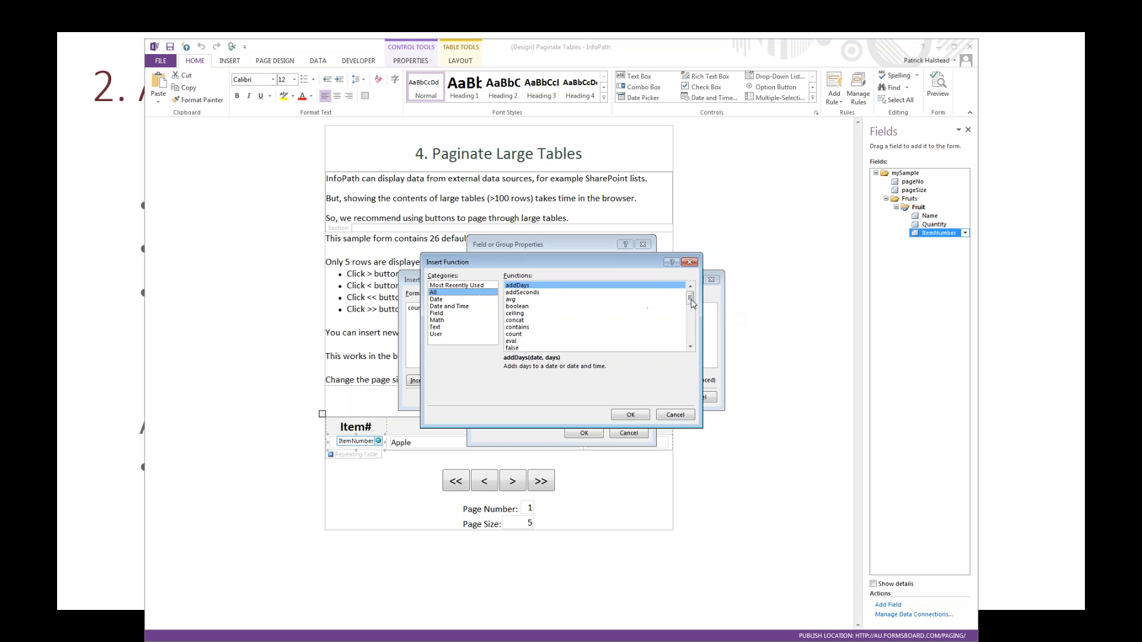
{"action": "mouse_move", "coordinate": [690, 303]}
{"action": "left_mouse_down"}
{"action": "mouse_move", "coordinate": [690, 347]}
{"action": "mouse_move", "coordinate": [690, 297]}
{"action": "left_mouse_up"}
{"action": "left_click", "coordinate": [513, 335]}
{"action": "key", "text": "Escape"}
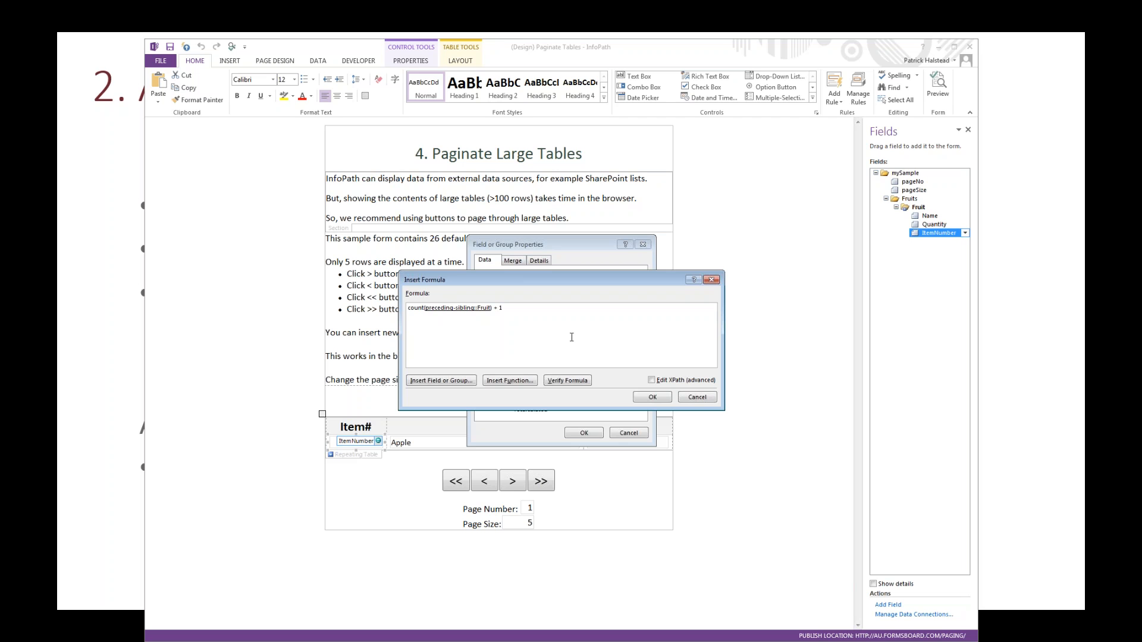
Step: Show the ItemNumber formula as XPath, accept the formula and field properties, and check the field's default value in its tooltip
{"action": "left_click", "coordinate": [655, 384]}
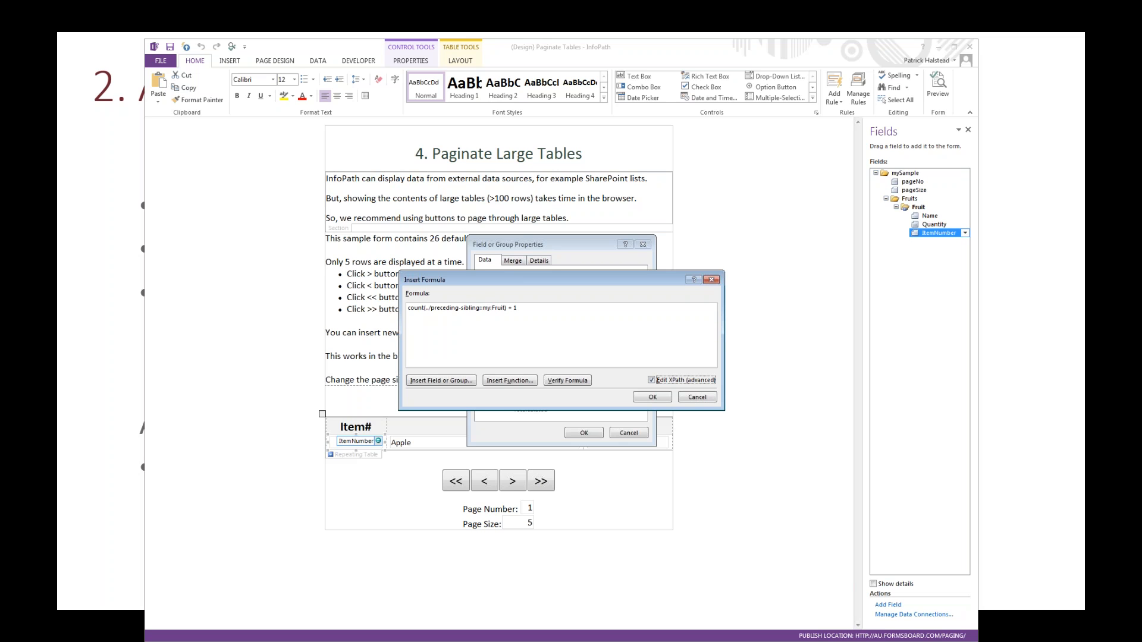
{"action": "key", "text": "Return"}
{"action": "key", "text": "Return"}
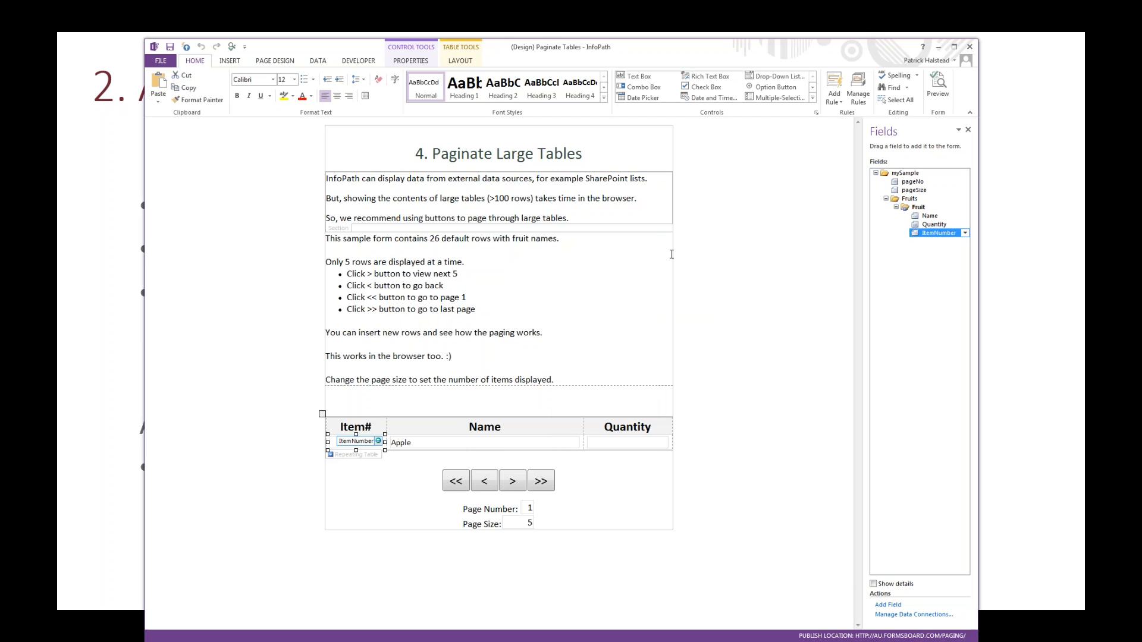
{"action": "mouse_move", "coordinate": [926, 237]}
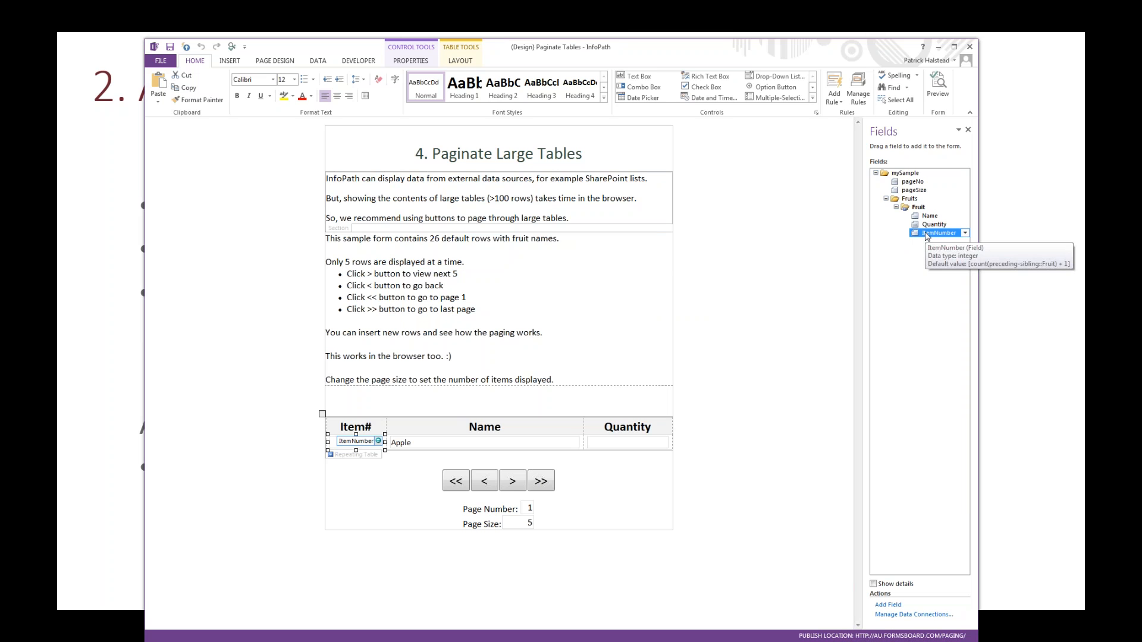
{"action": "mouse_move", "coordinate": [921, 216]}
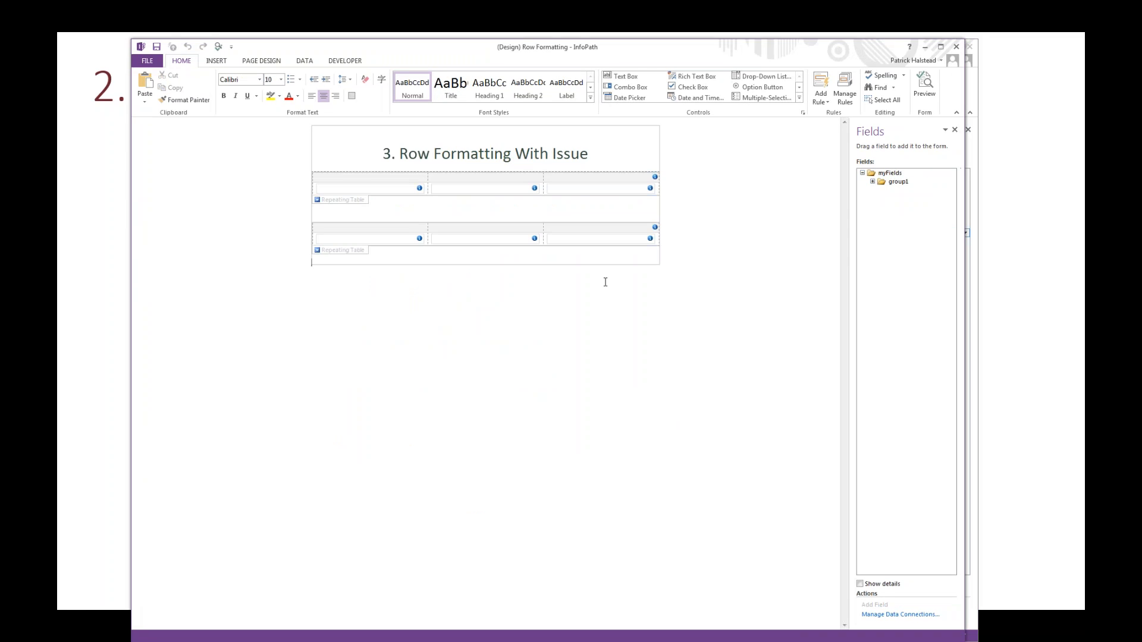
Step: Preview the Row Formatting form, insert four rows from the first repeating table and one from the second, and close the preview
{"action": "left_click", "coordinate": [921, 95]}
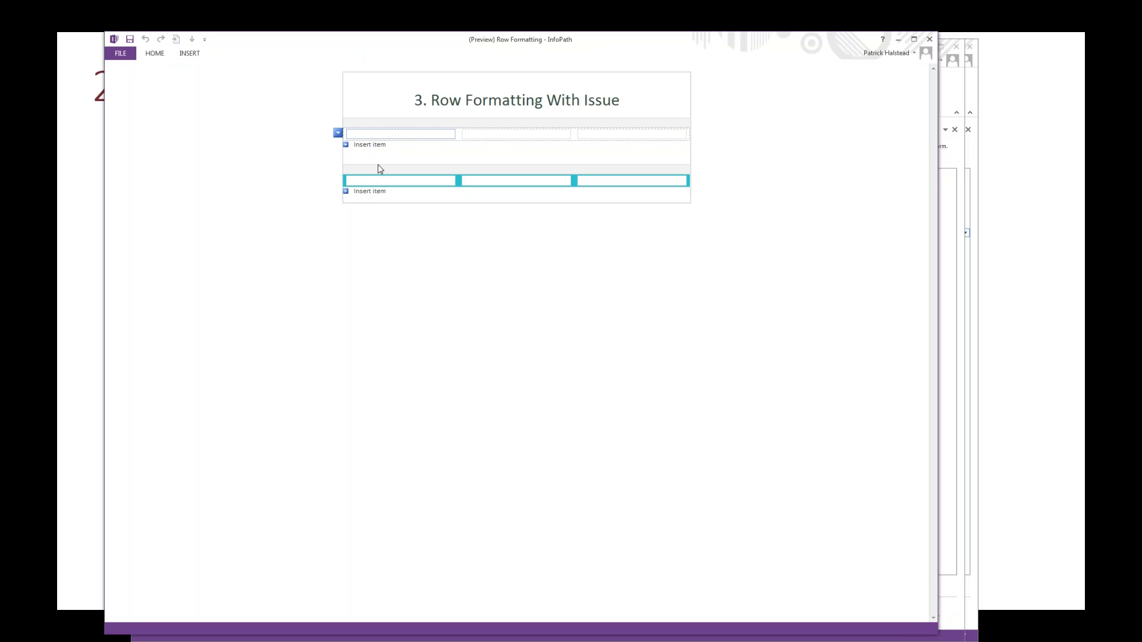
{"action": "left_click", "coordinate": [379, 145]}
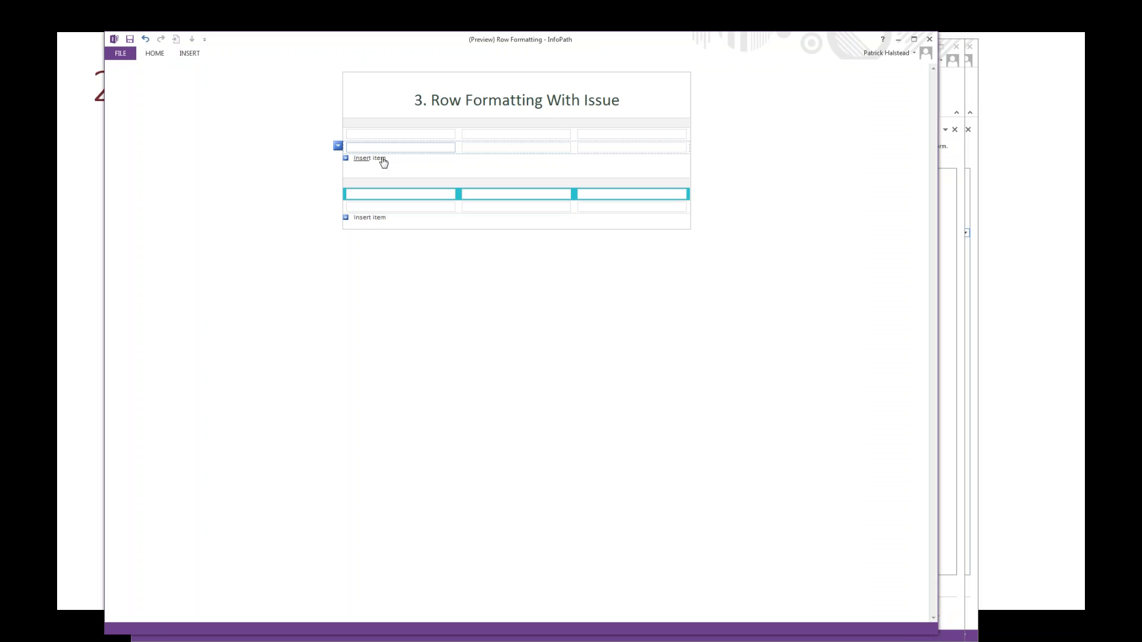
{"action": "left_click", "coordinate": [379, 159]}
{"action": "left_click", "coordinate": [379, 172]}
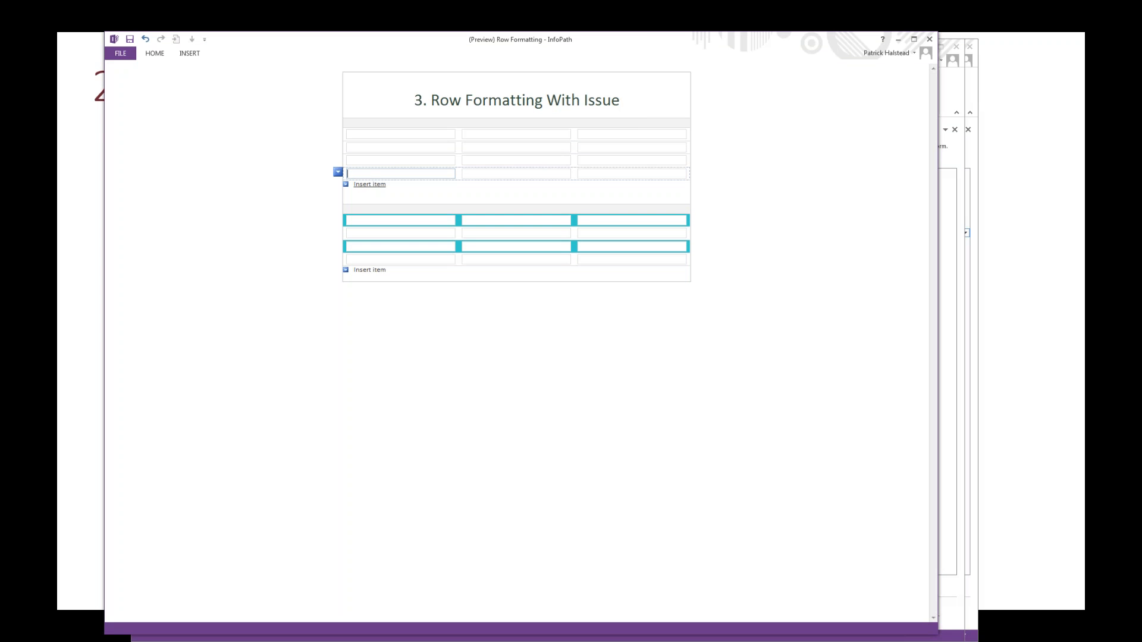
{"action": "left_click", "coordinate": [378, 185]}
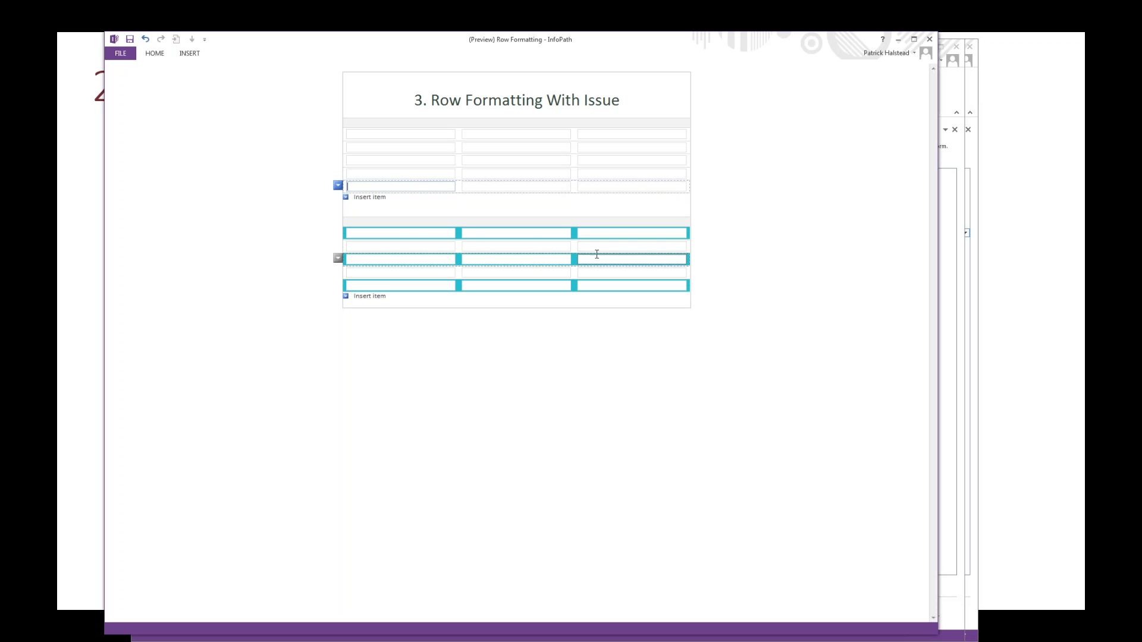
{"action": "left_click", "coordinate": [373, 296]}
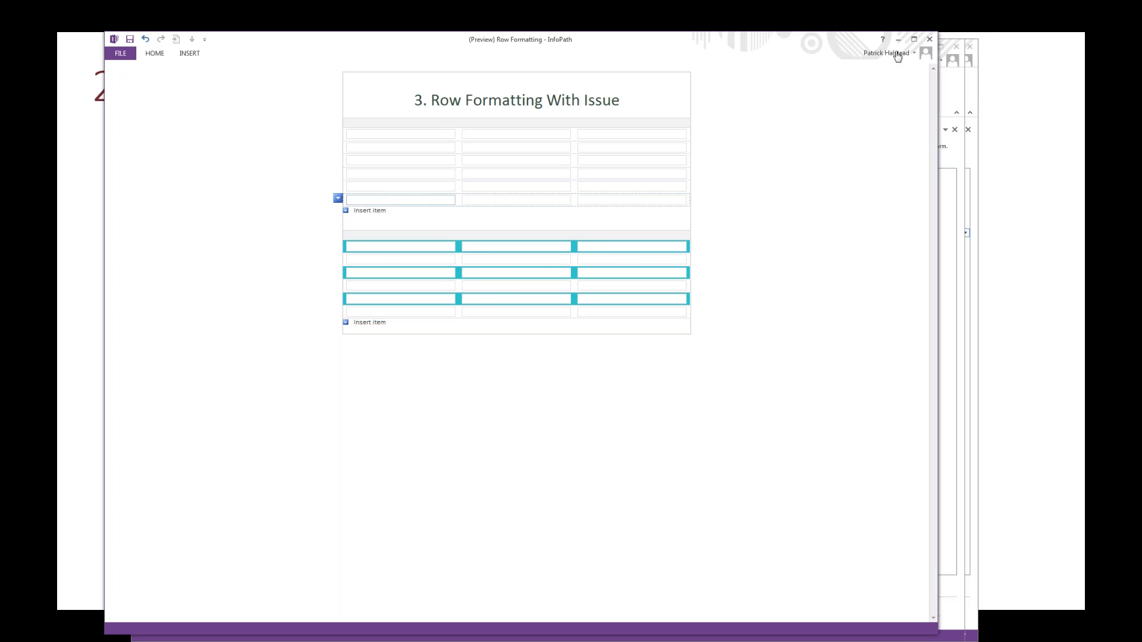
{"action": "left_click", "coordinate": [927, 42]}
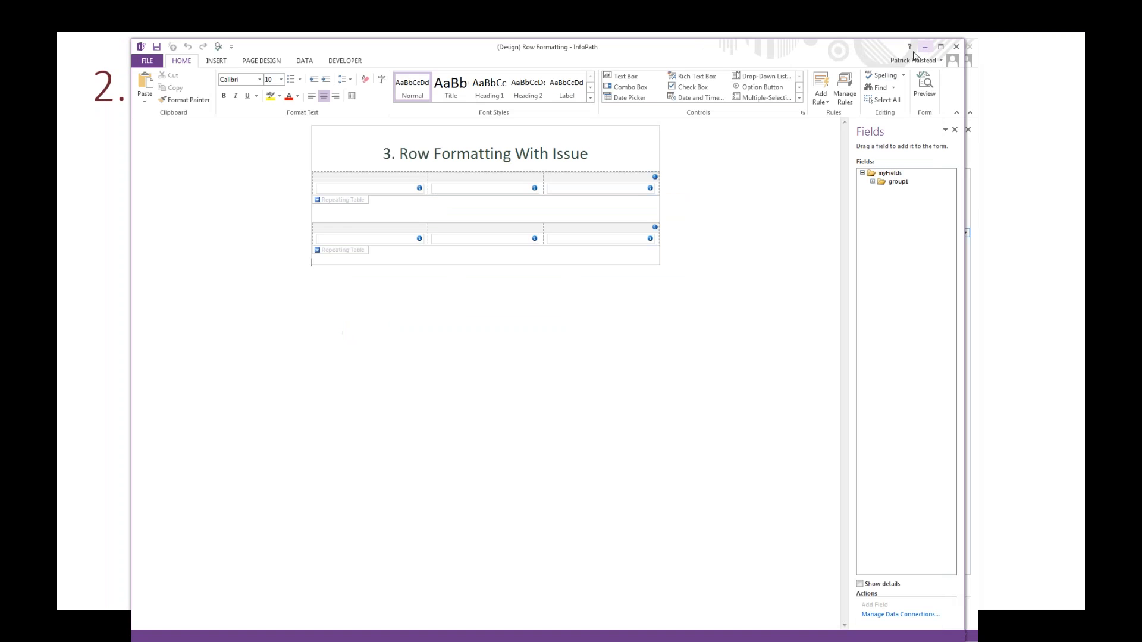
Step: Review the condition expression of the Highlight rule on the second repeating table and close the condition without changes
{"action": "left_click", "coordinate": [343, 252]}
{"action": "left_click", "coordinate": [844, 89]}
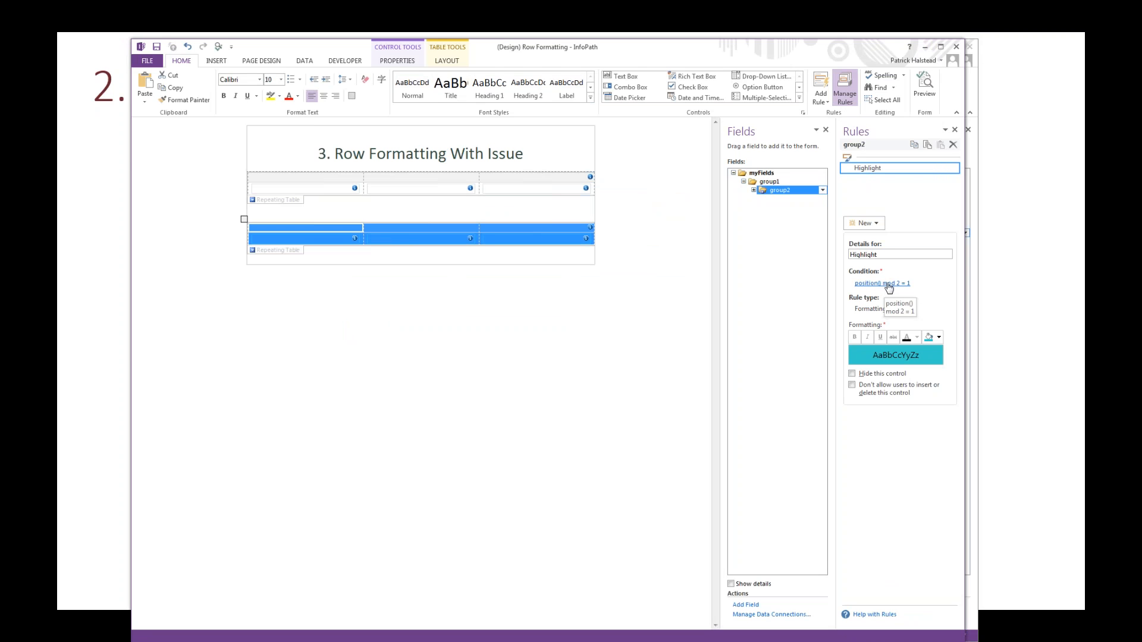
{"action": "left_click", "coordinate": [888, 284]}
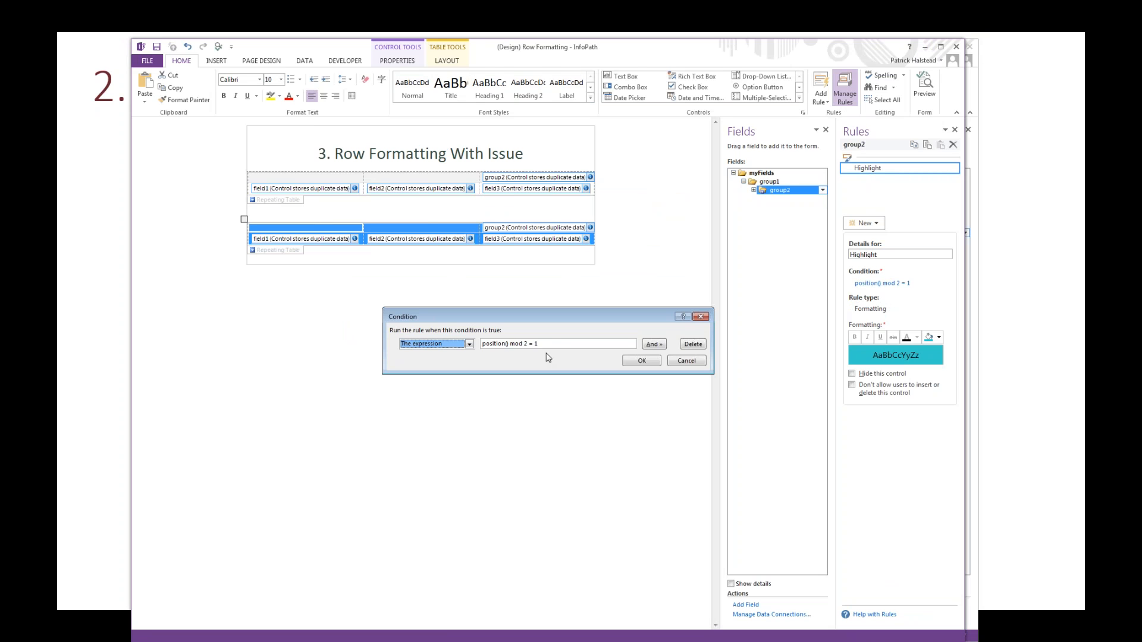
{"action": "left_click_drag", "start_coordinate": [540, 344], "coordinate": [473, 343]}
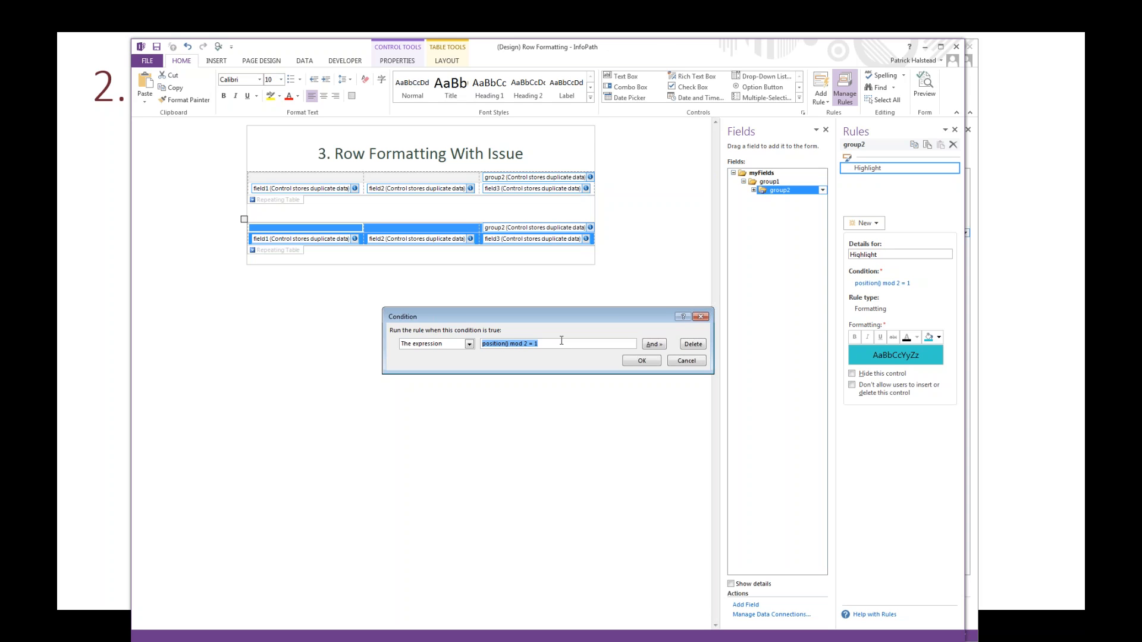
{"action": "left_click", "coordinate": [700, 317]}
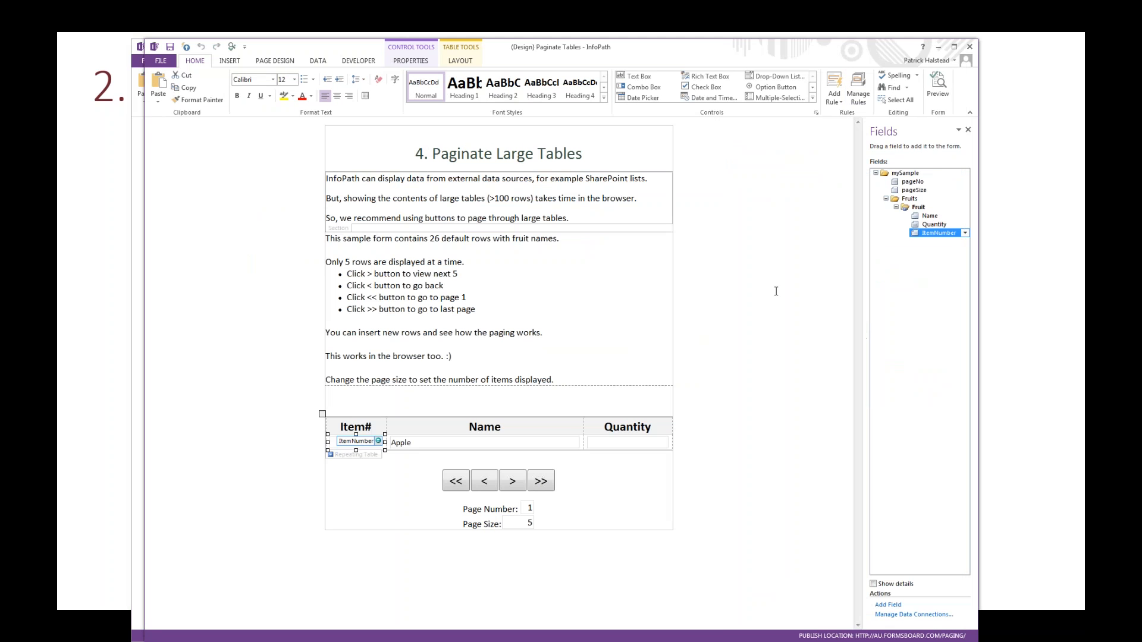
Step: In the Paginate Tables form, review the condition of the Fruit table's Alternate Color rule, and advance the presentation to the Alternate Row Coloring slide
{"action": "left_click", "coordinate": [374, 456]}
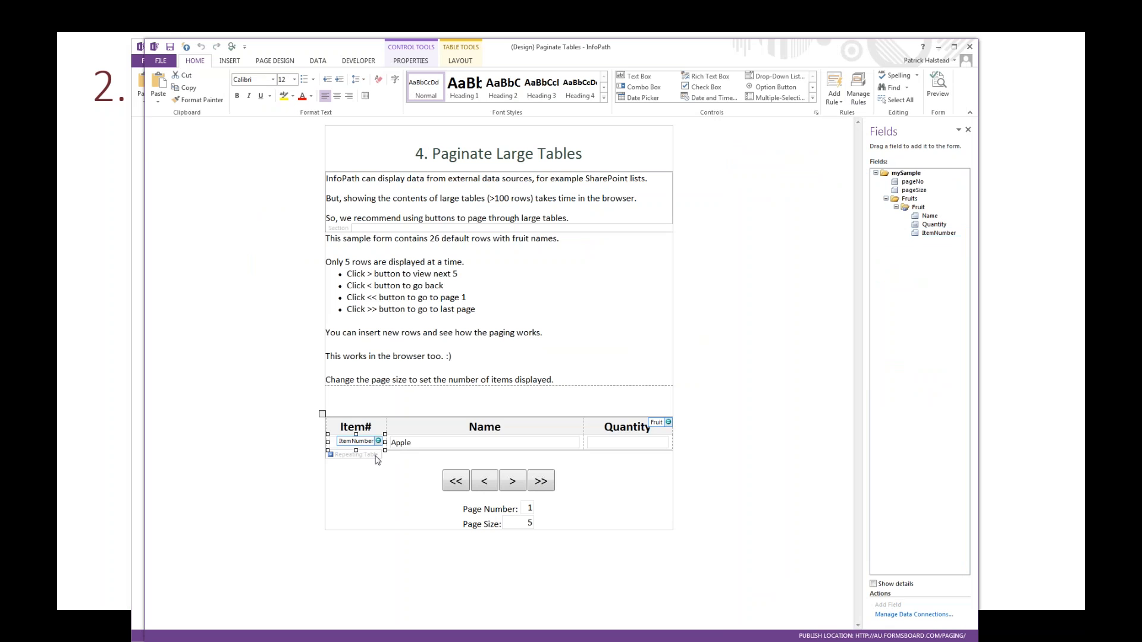
{"action": "left_click", "coordinate": [858, 97]}
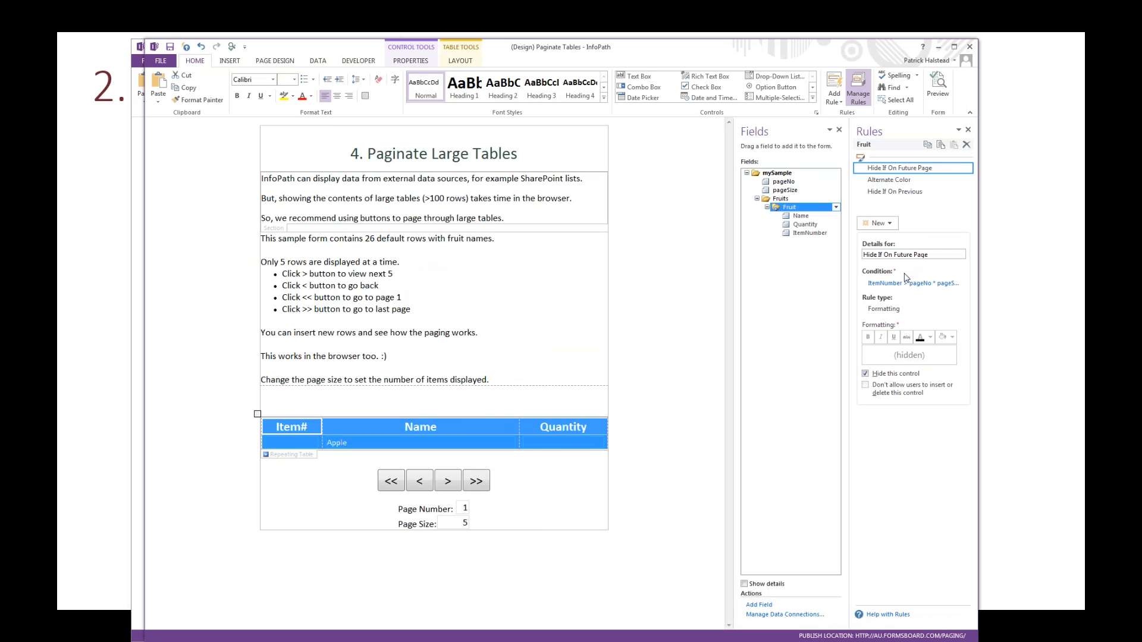
{"action": "left_click", "coordinate": [907, 180]}
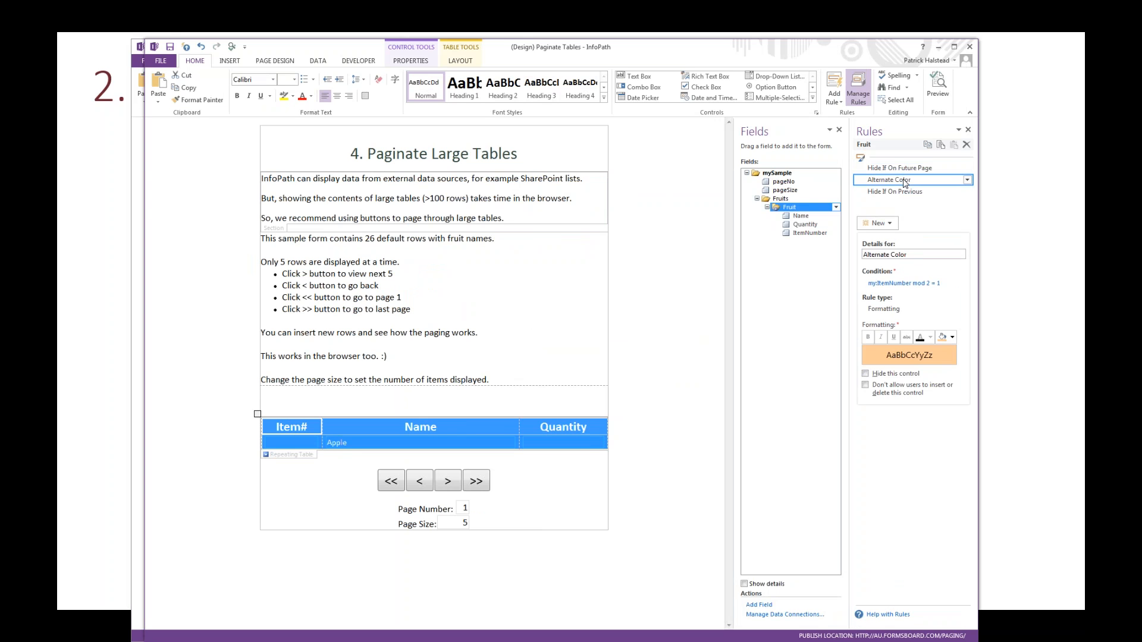
{"action": "left_click", "coordinate": [907, 284]}
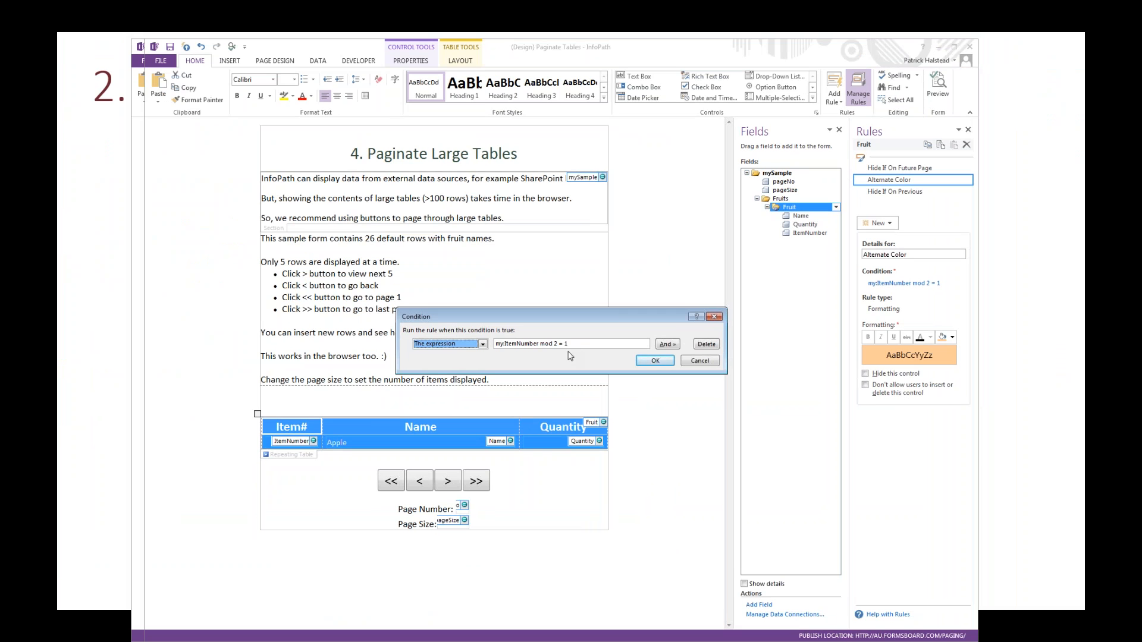
{"action": "left_click", "coordinate": [716, 318]}
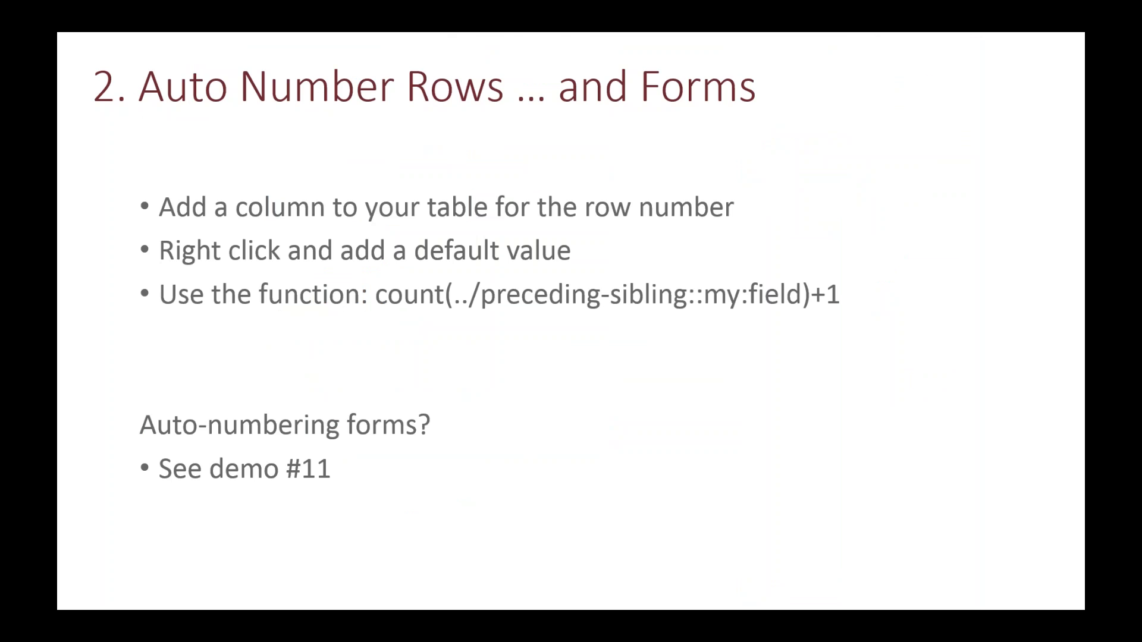
{"action": "key", "text": "Right"}
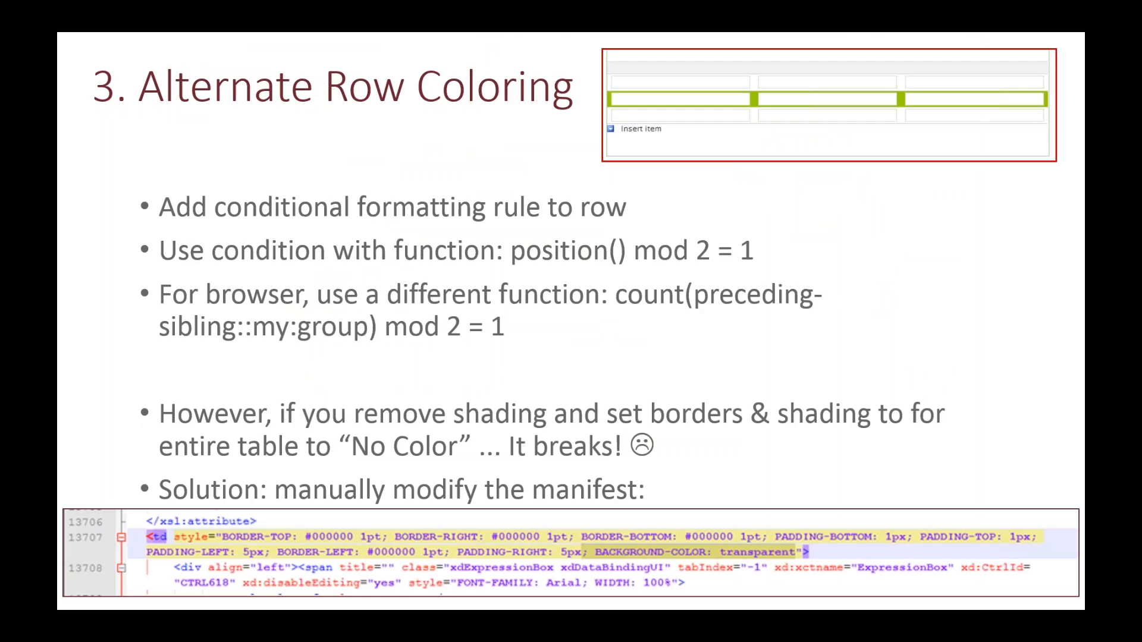
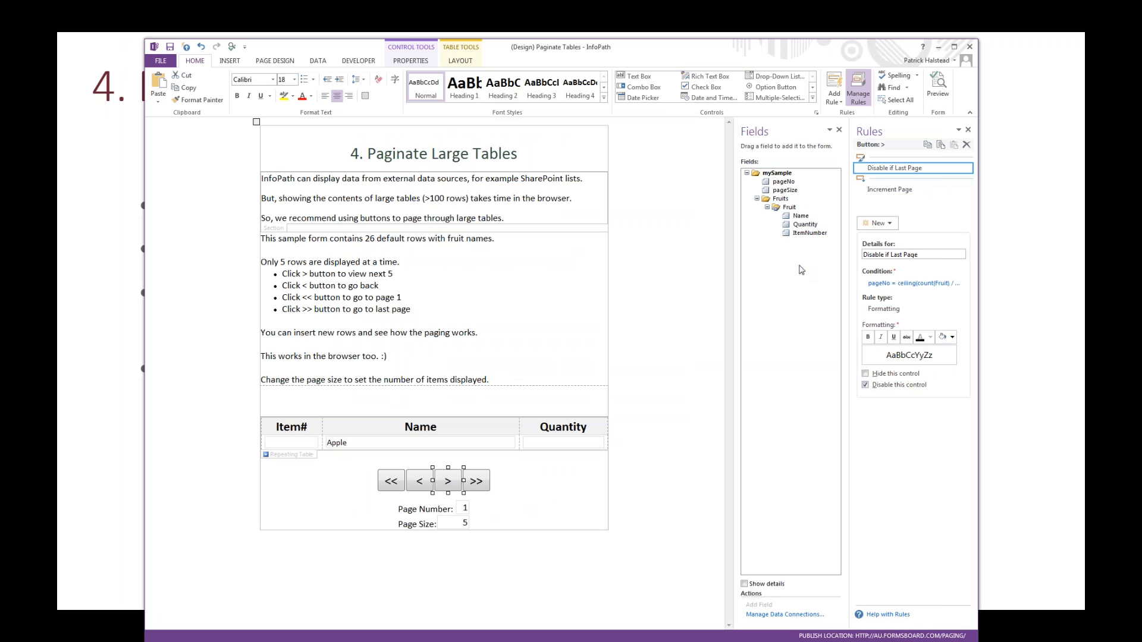
Step: Review the Increment Page rule's set-value action on the next-page button and close the rule details without changes
{"action": "left_click", "coordinate": [888, 191]}
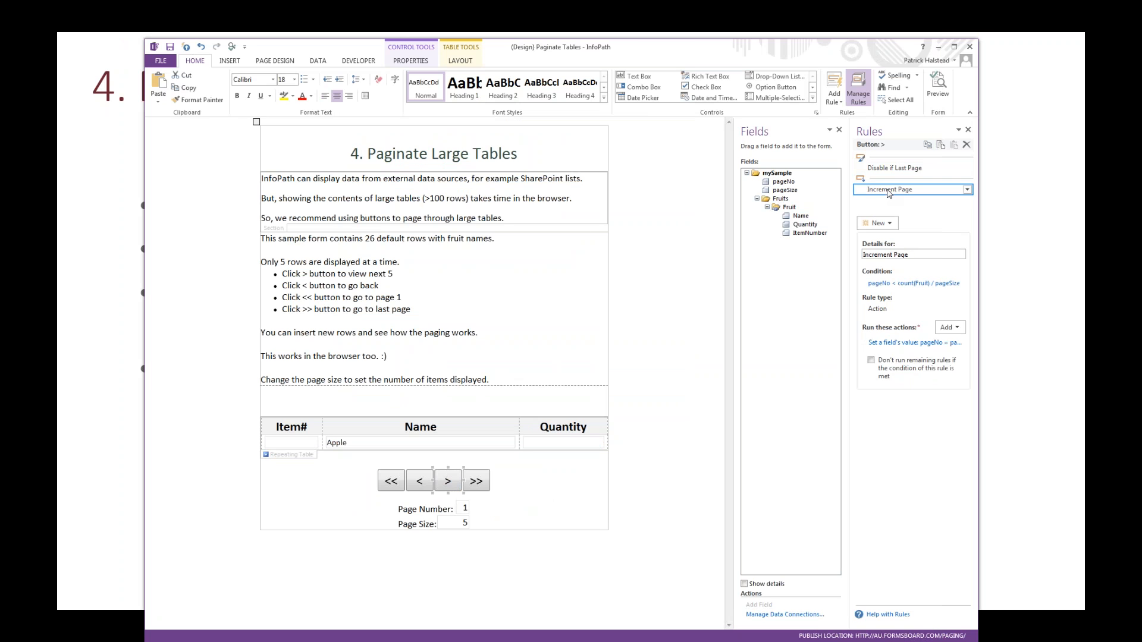
{"action": "left_click", "coordinate": [906, 345]}
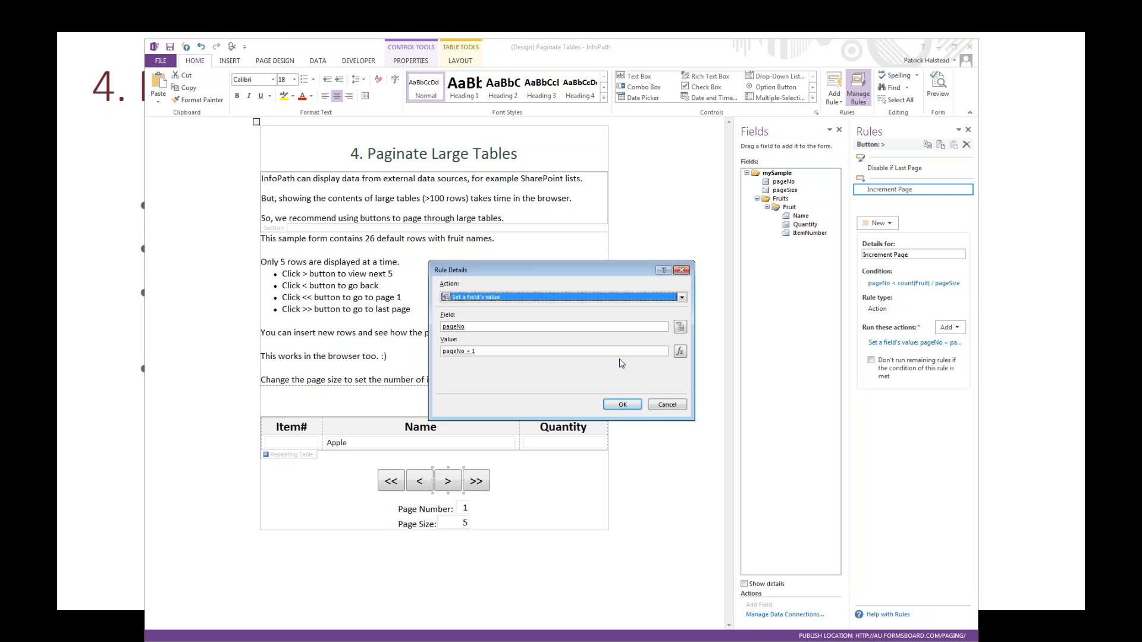
{"action": "left_click", "coordinate": [623, 405]}
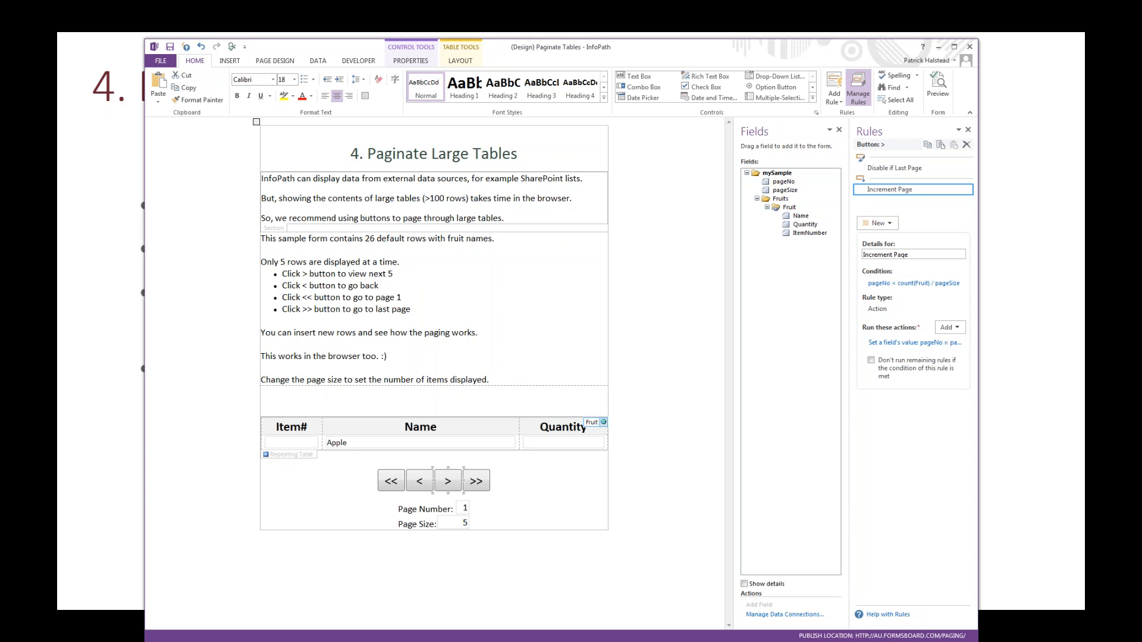
Step: Review the condition of the Fruit repeating table's Hide If On Future Page rule and close it without changes
{"action": "left_click", "coordinate": [592, 422]}
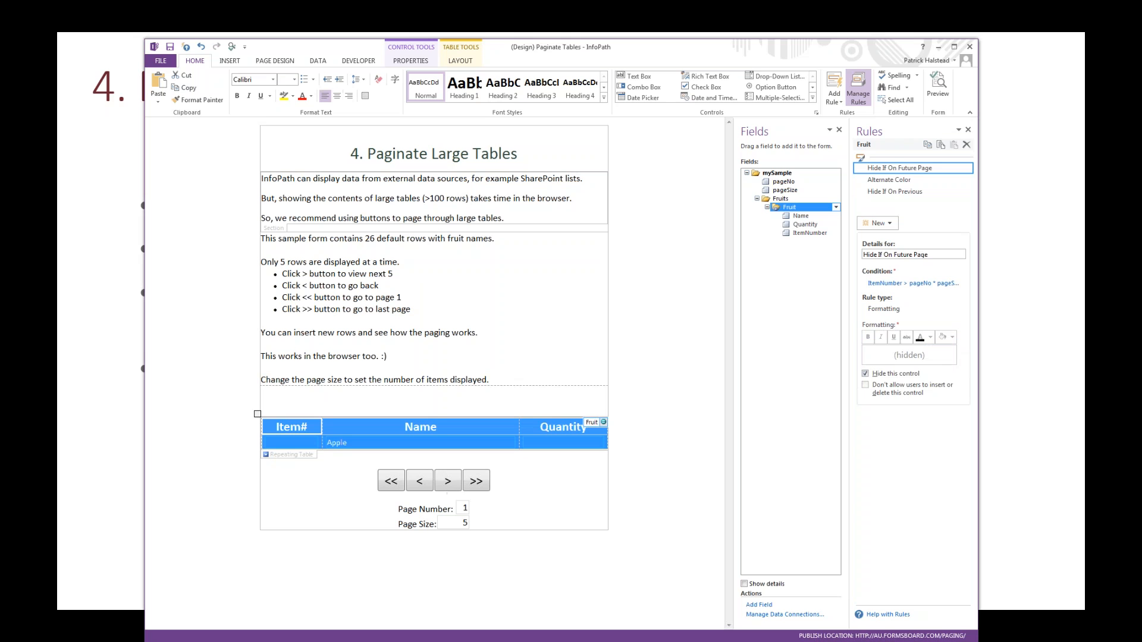
{"action": "left_click", "coordinate": [899, 284]}
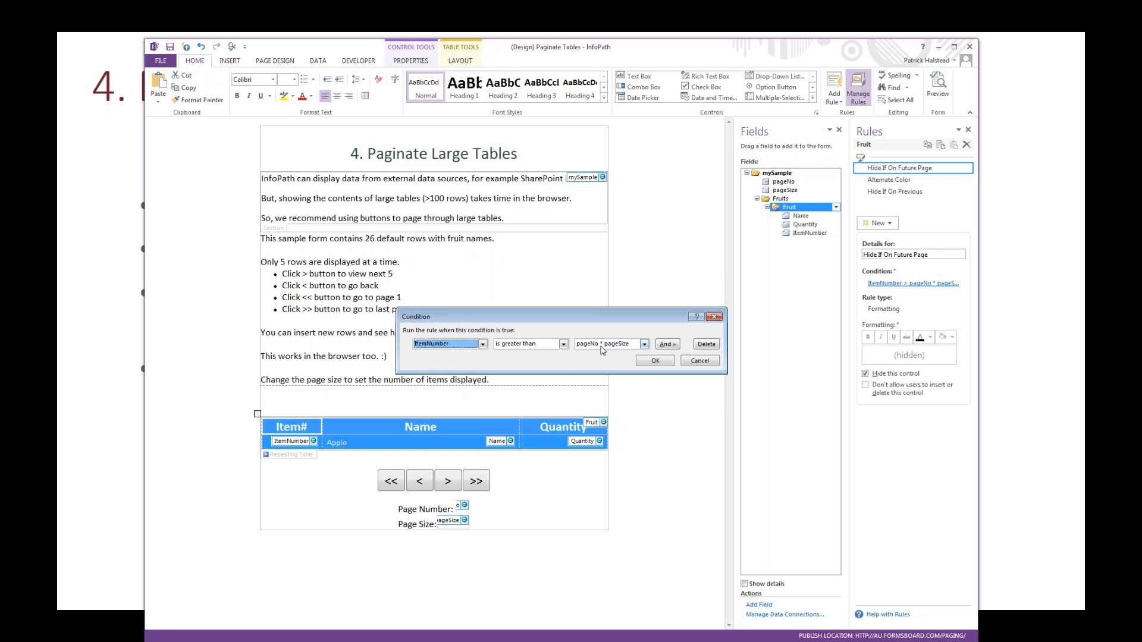
{"action": "left_click", "coordinate": [655, 362]}
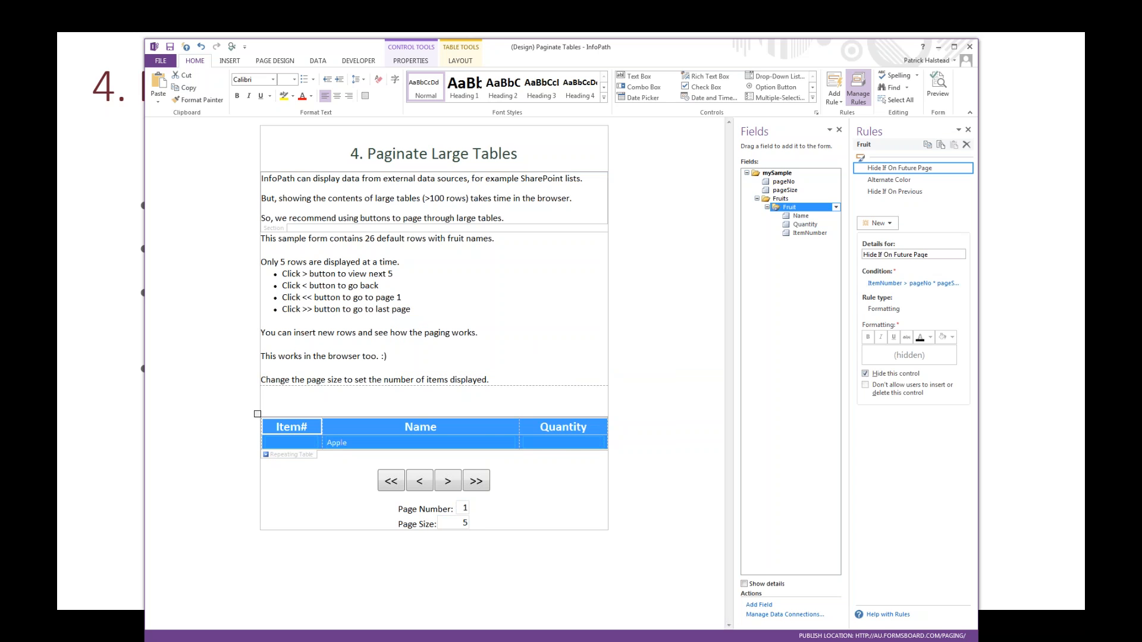
Step: Move the Fruit table's Hide If On Previous rule up, above the Alternate Color rule
{"action": "left_click", "coordinate": [891, 191]}
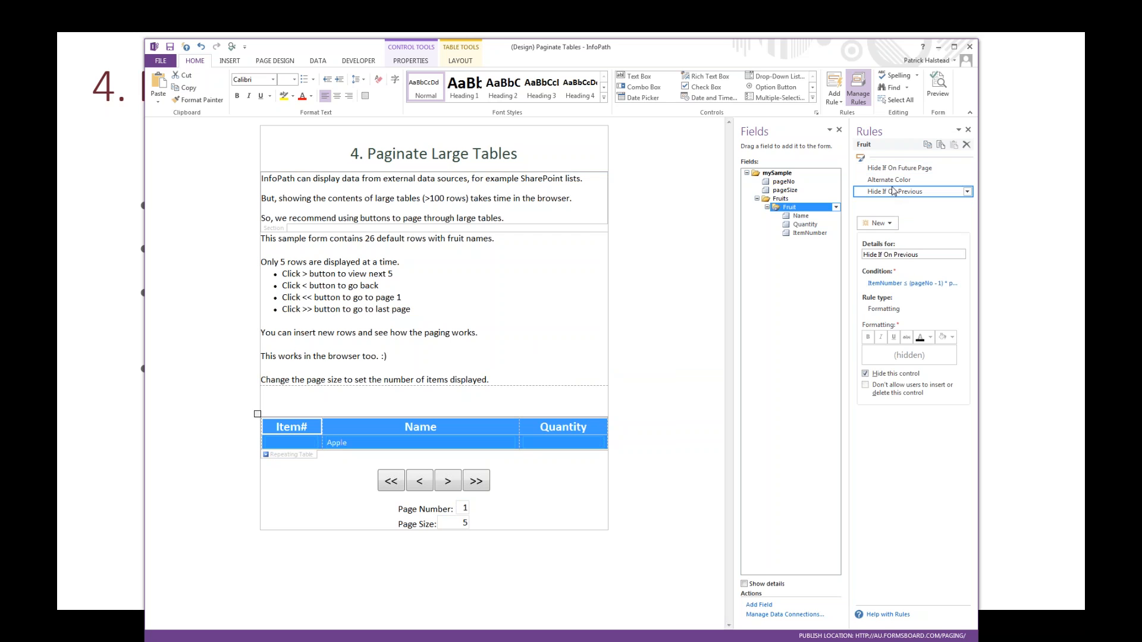
{"action": "left_click", "coordinate": [891, 181]}
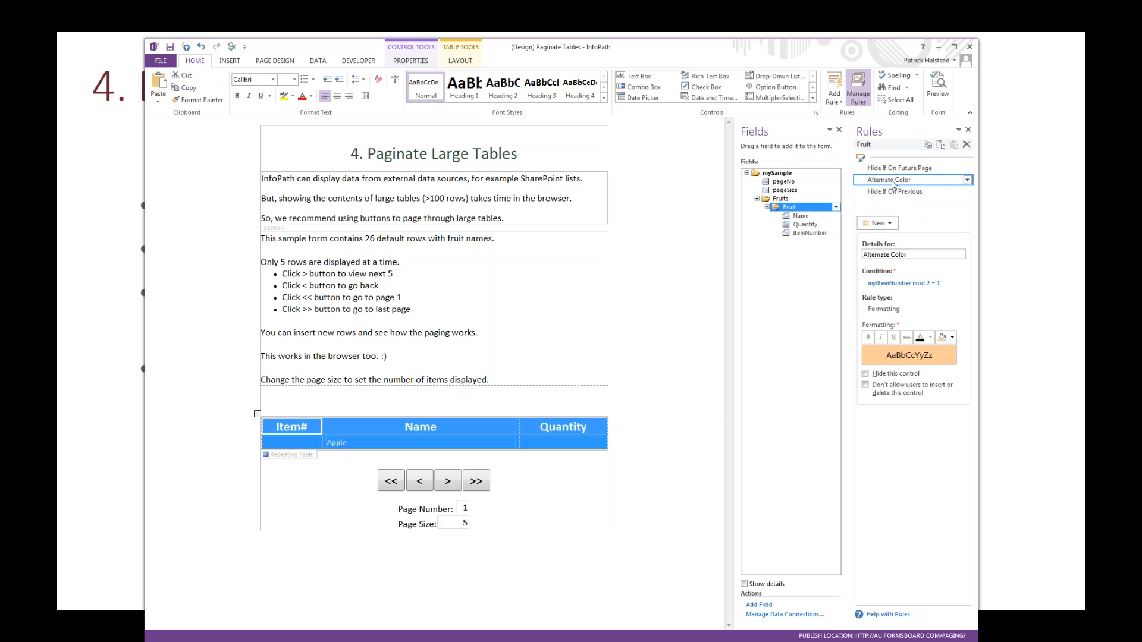
{"action": "left_click", "coordinate": [895, 192]}
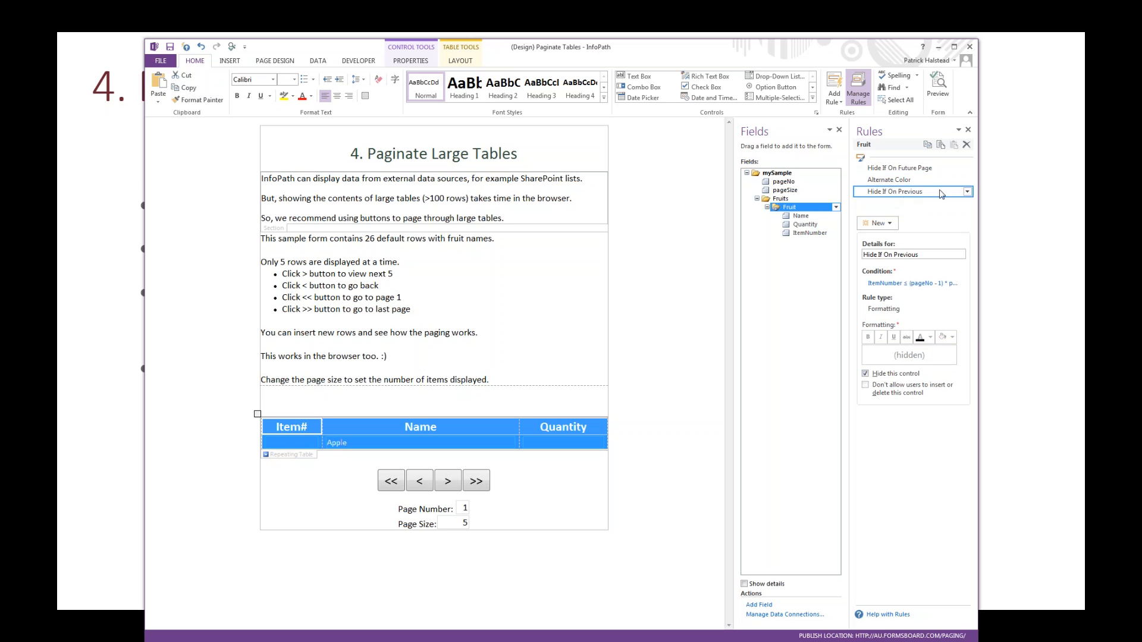
{"action": "left_click", "coordinate": [966, 191]}
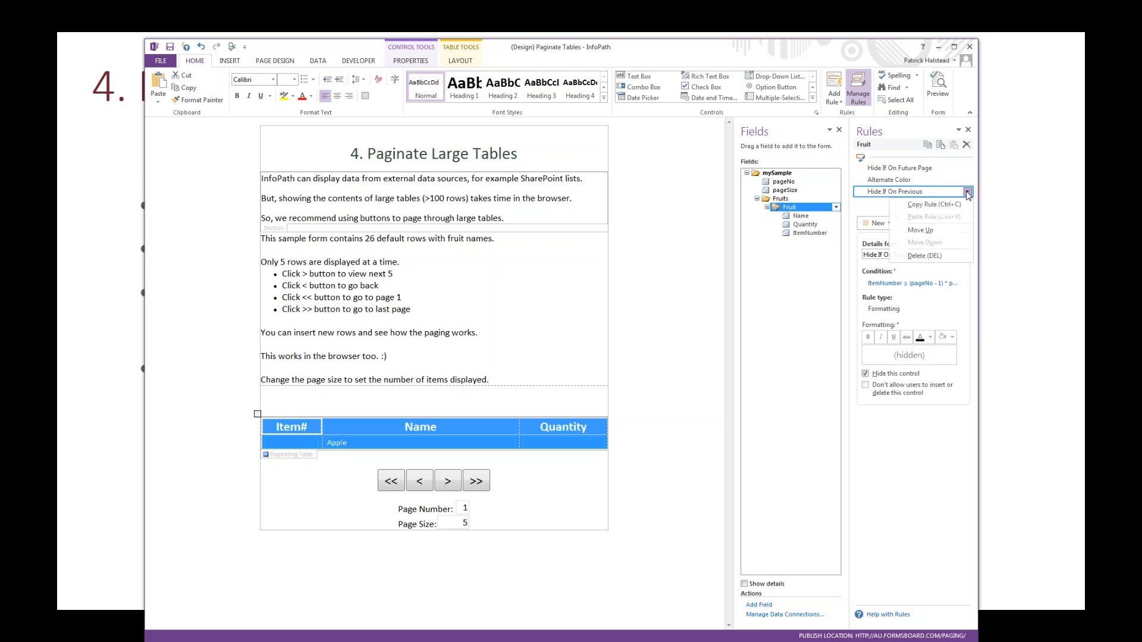
{"action": "left_click", "coordinate": [921, 230]}
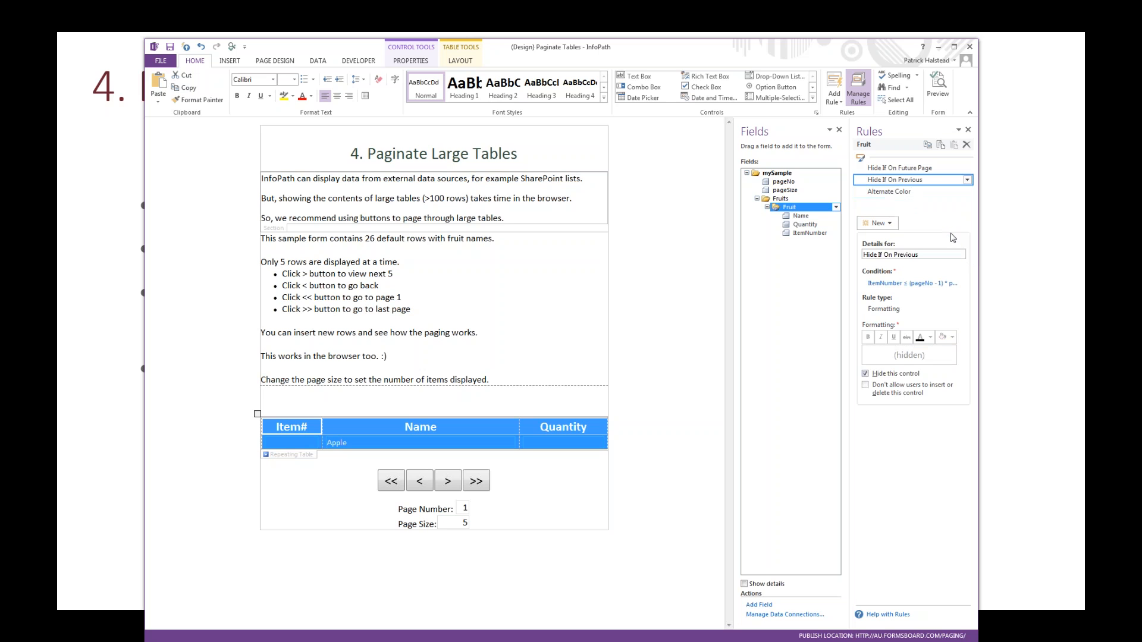
Step: Delete the Alternate Color rule from the Fruit repeating table
{"action": "left_click", "coordinate": [925, 193]}
{"action": "left_click", "coordinate": [967, 191]}
{"action": "left_click", "coordinate": [916, 257]}
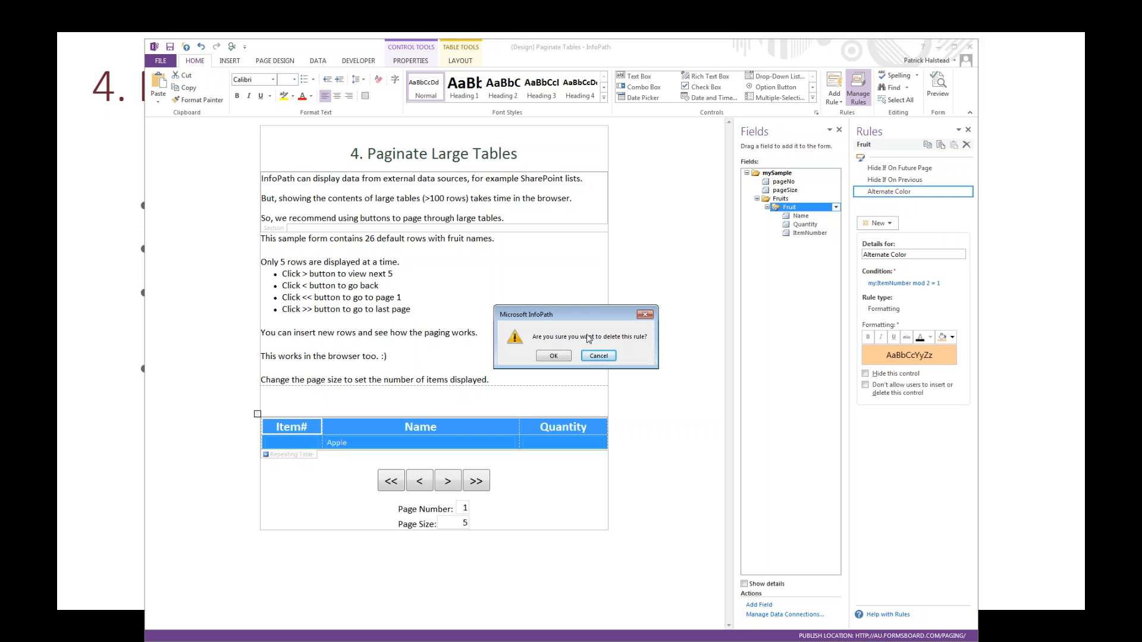
{"action": "left_click", "coordinate": [553, 357]}
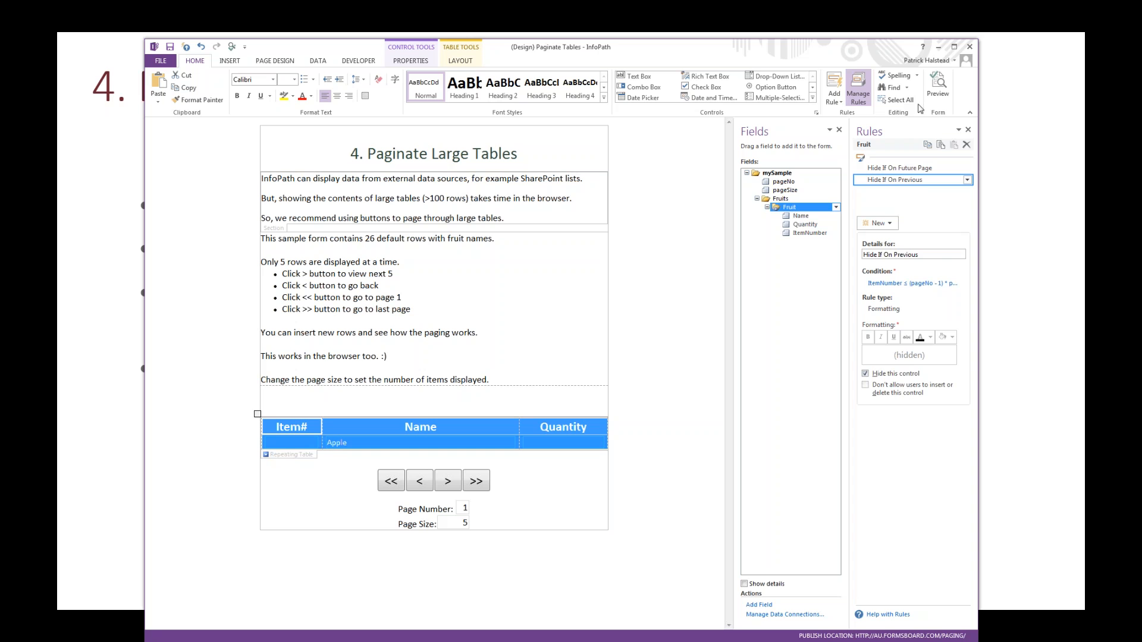
Step: Preview the Paginate Tables form and page forward through the fruit rows to page 4
{"action": "left_click", "coordinate": [937, 95]}
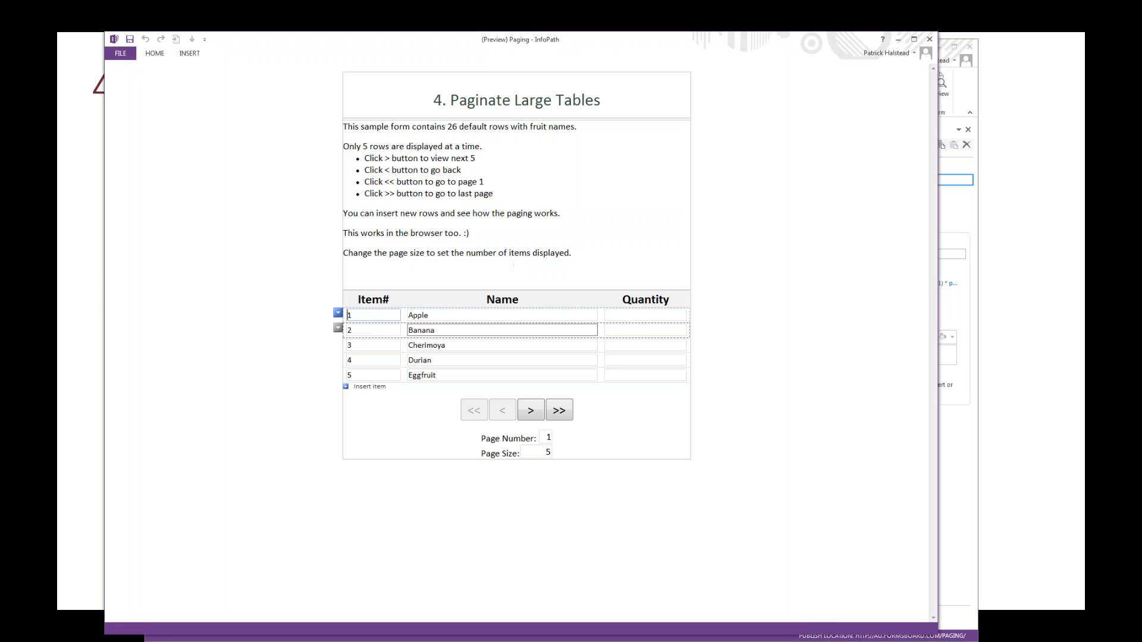
{"action": "left_click", "coordinate": [530, 410]}
{"action": "left_click", "coordinate": [531, 410]}
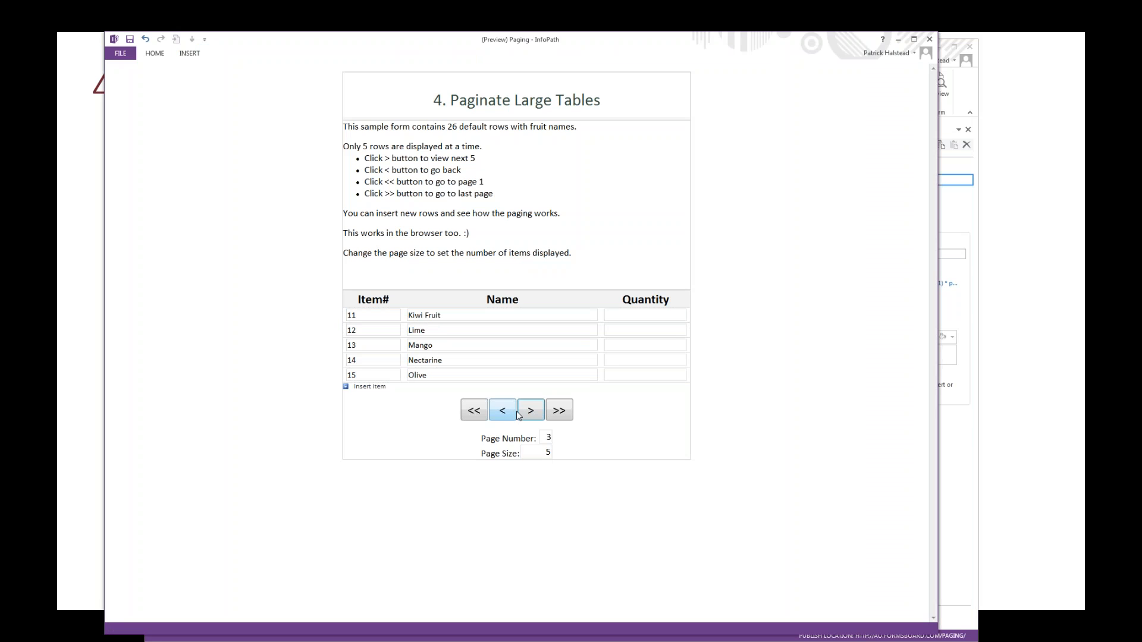
{"action": "left_click", "coordinate": [526, 413]}
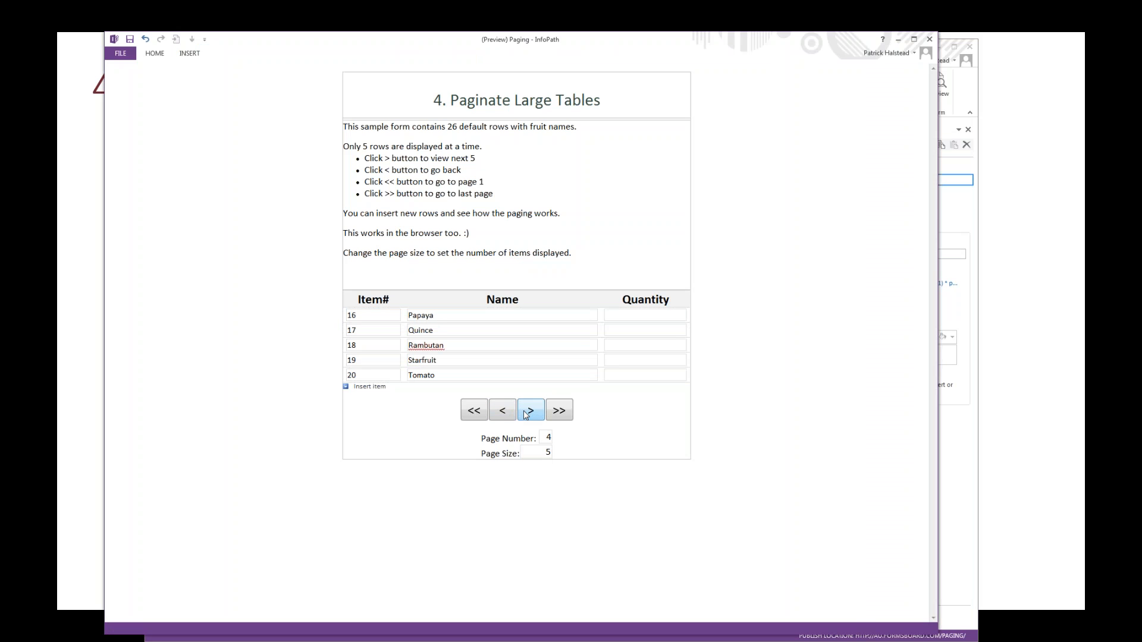
Step: Set the preview's Page Size to 10, page forward to page 3, and close the preview
{"action": "left_click", "coordinate": [546, 453]}
{"action": "key", "text": "Delete"}
{"action": "type", "text": "10"}
{"action": "key", "text": "Tab"}
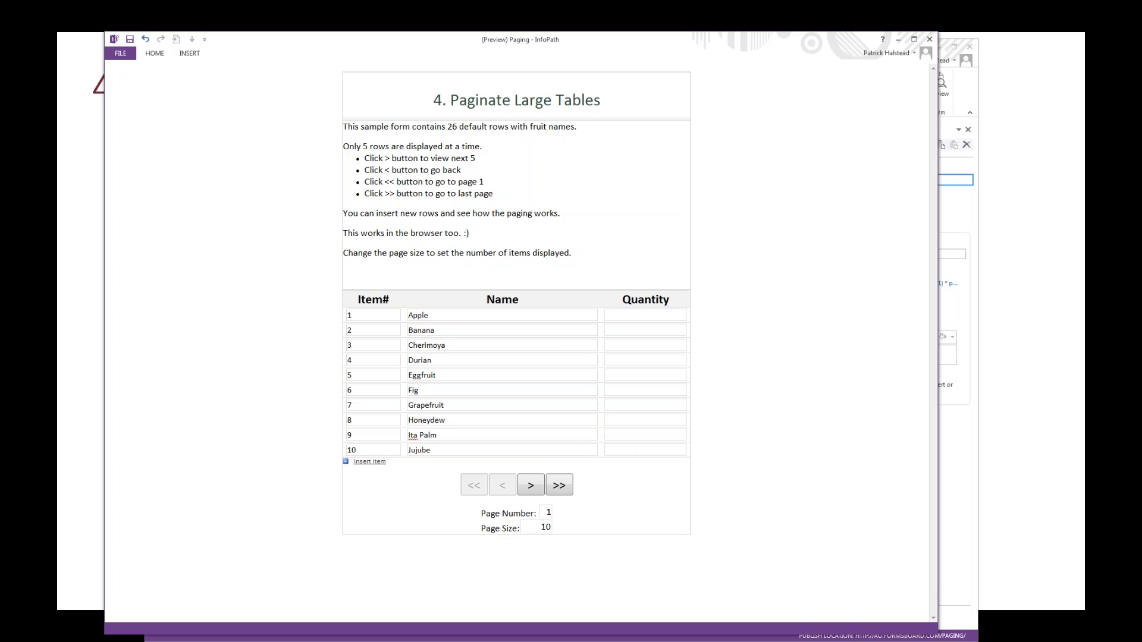
{"action": "left_click", "coordinate": [534, 485]}
{"action": "left_click", "coordinate": [534, 485]}
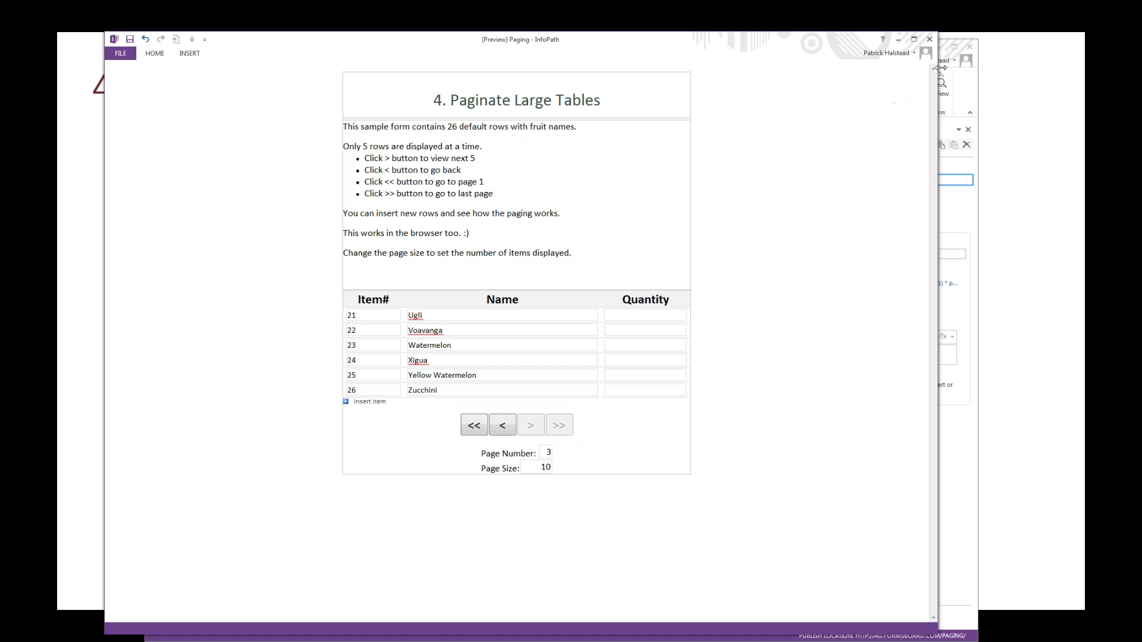
{"action": "left_click", "coordinate": [929, 40]}
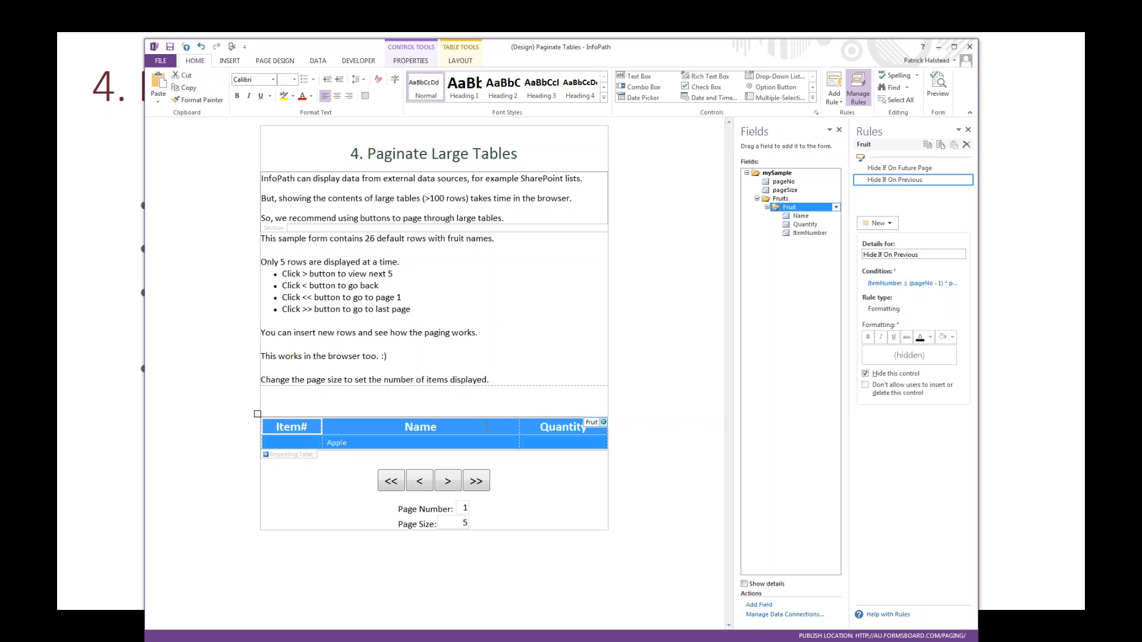
Step: Insert a blank line between the Fruit repeating table and the paging buttons
{"action": "left_click", "coordinate": [429, 456]}
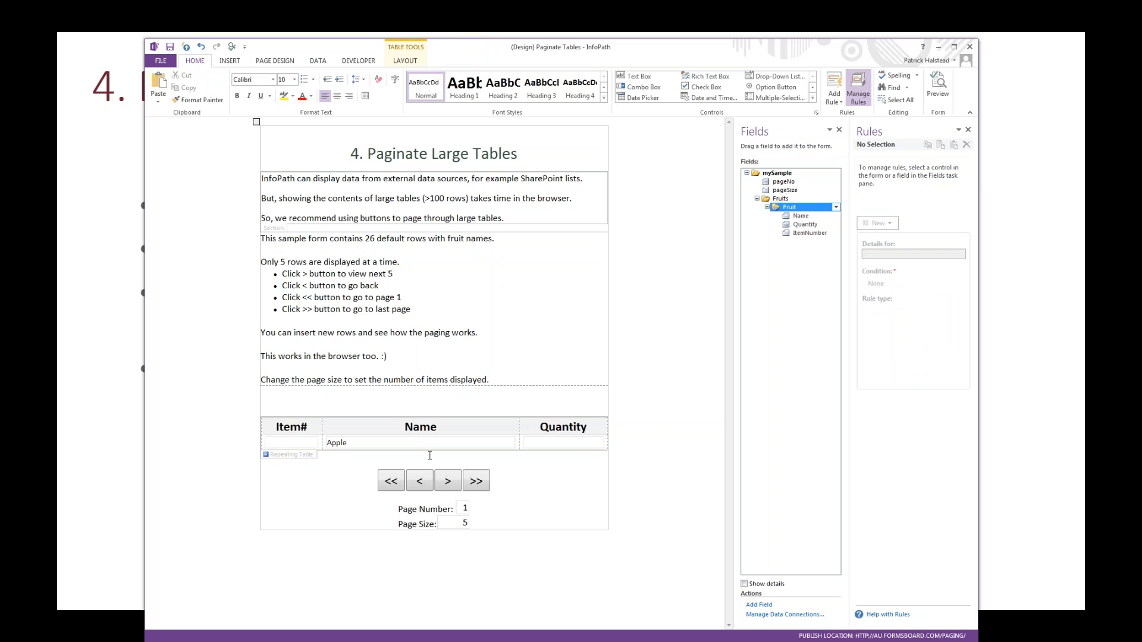
{"action": "key", "text": "Return"}
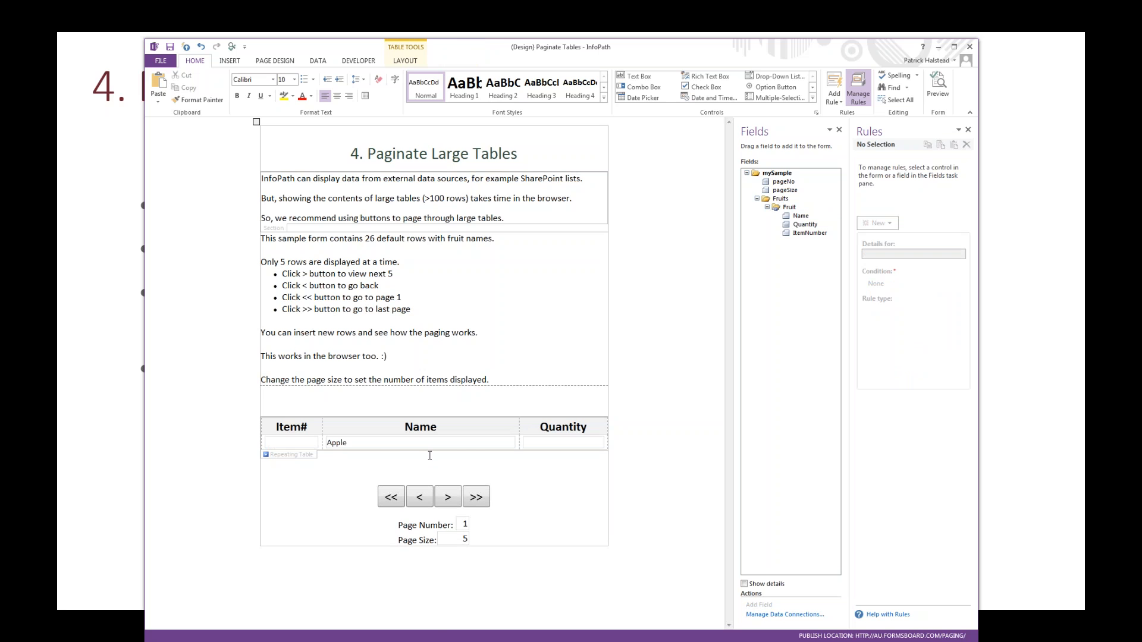
{"action": "right_click", "coordinate": [348, 469]}
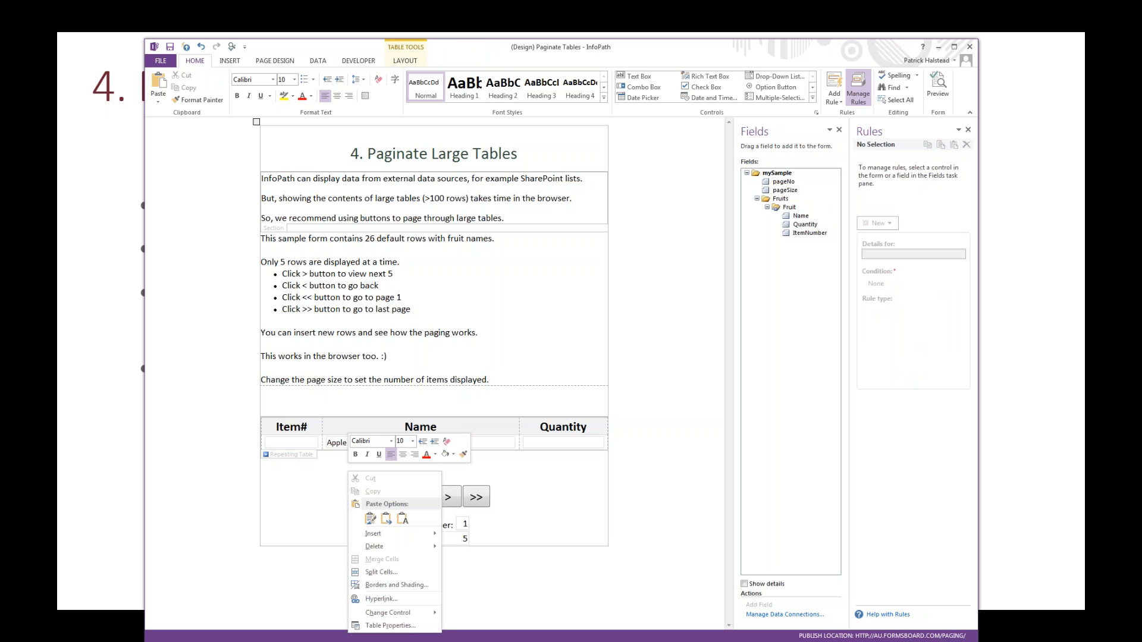
{"action": "left_click", "coordinate": [543, 301]}
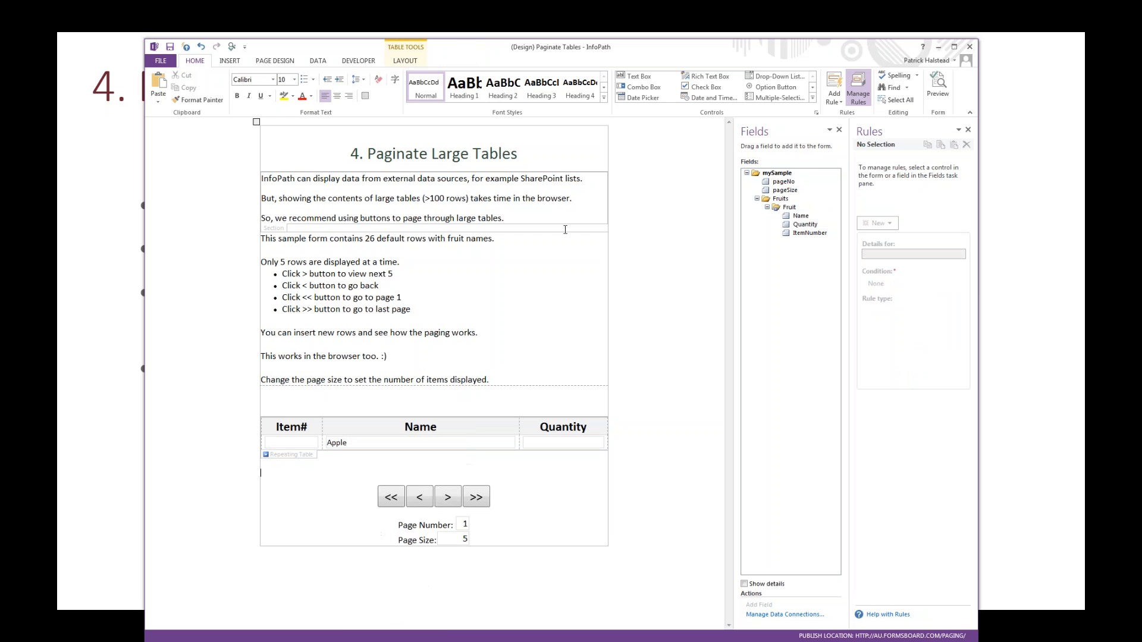
{"action": "left_click", "coordinate": [811, 98]}
{"action": "left_click", "coordinate": [721, 174]}
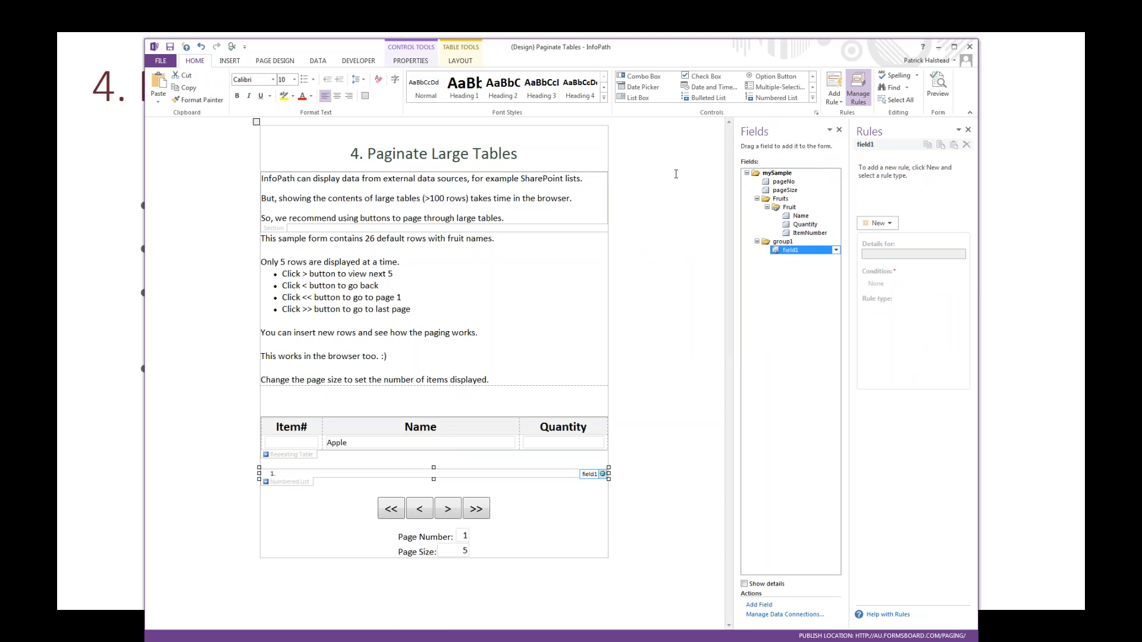
{"action": "key", "text": "Delete"}
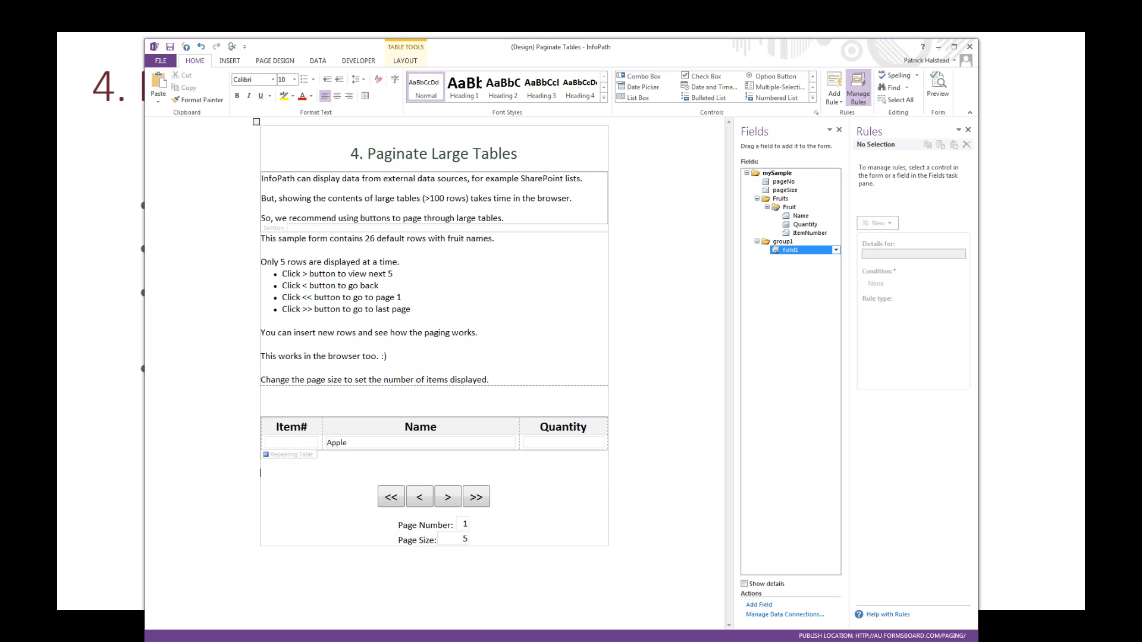
Step: Start a Calculated Value control on the blank line below the Fruit table and insert the count function in its formula
{"action": "left_click", "coordinate": [812, 97]}
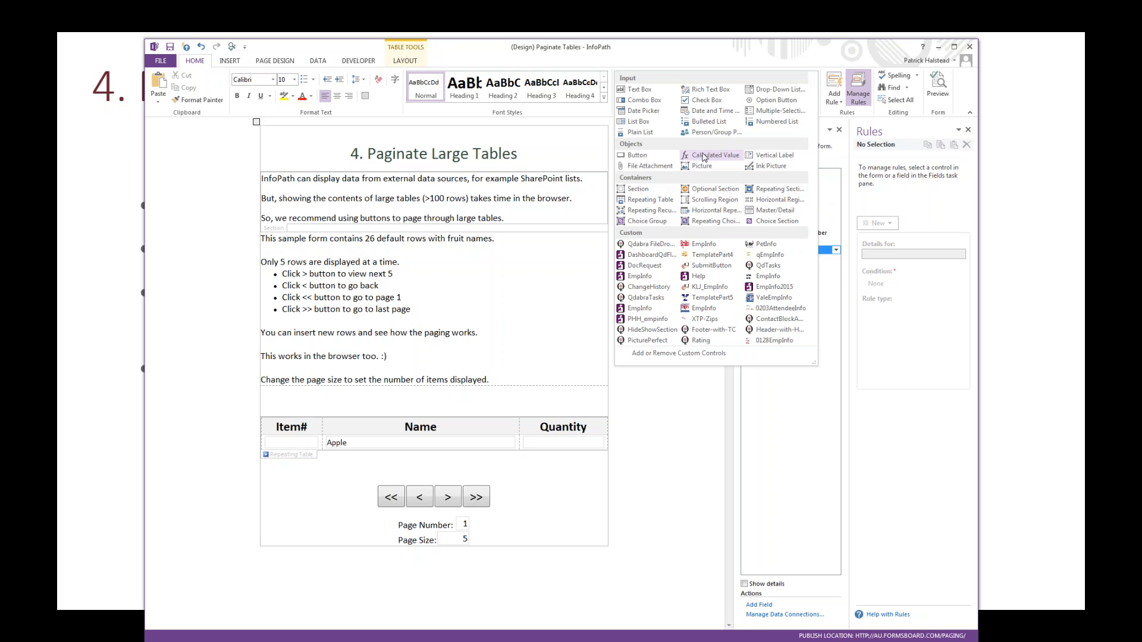
{"action": "left_click", "coordinate": [704, 157]}
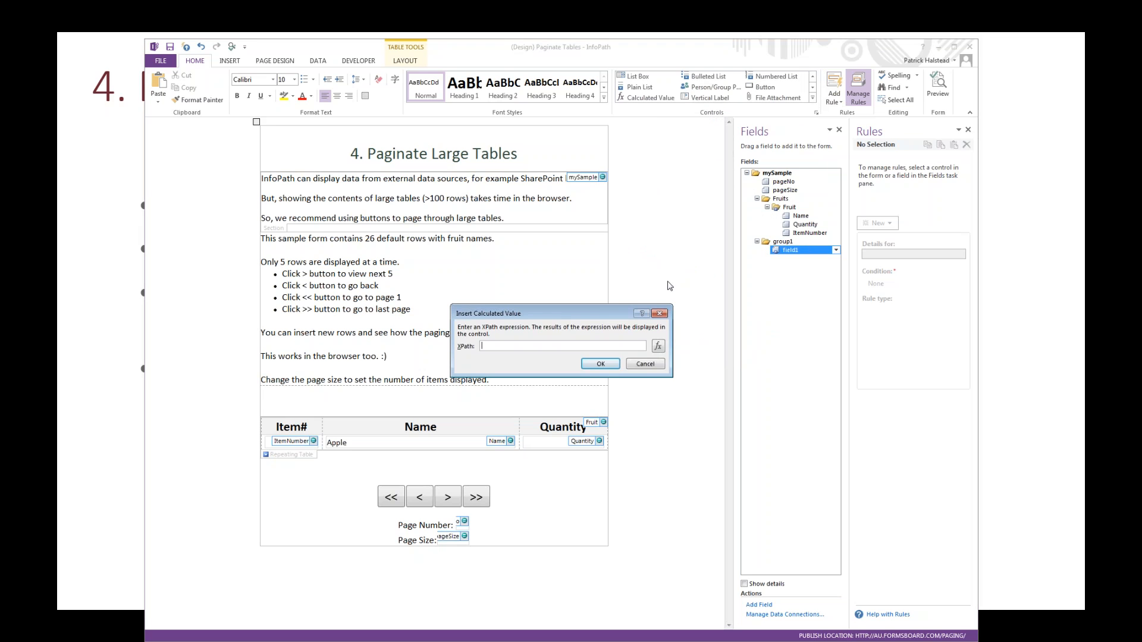
{"action": "left_click", "coordinate": [657, 346]}
{"action": "left_click", "coordinate": [526, 382]}
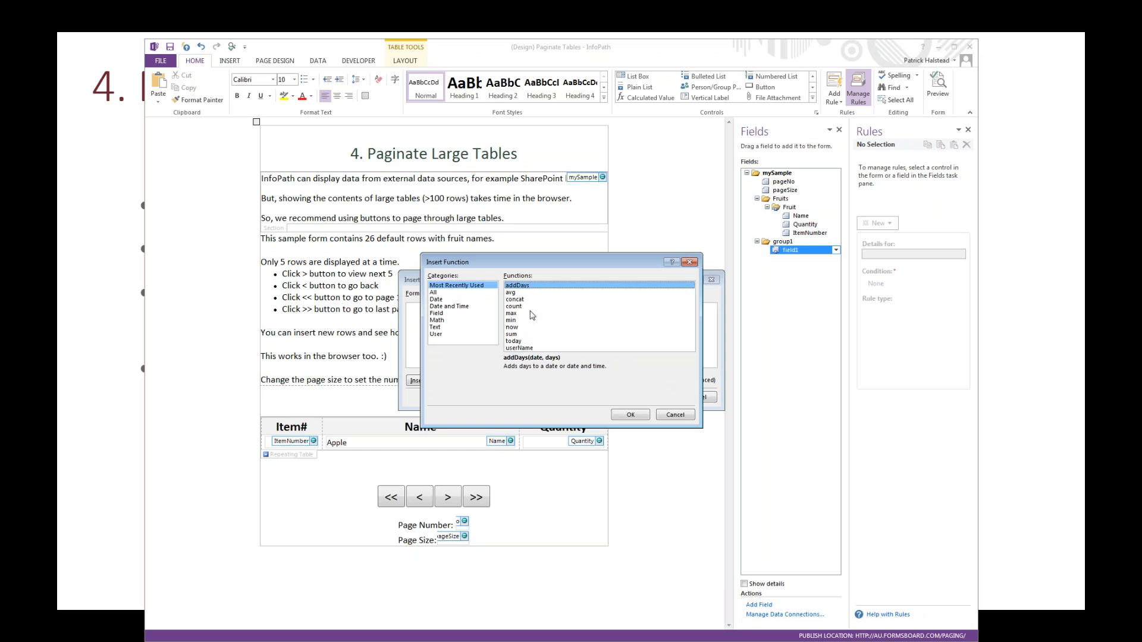
{"action": "left_click", "coordinate": [527, 308]}
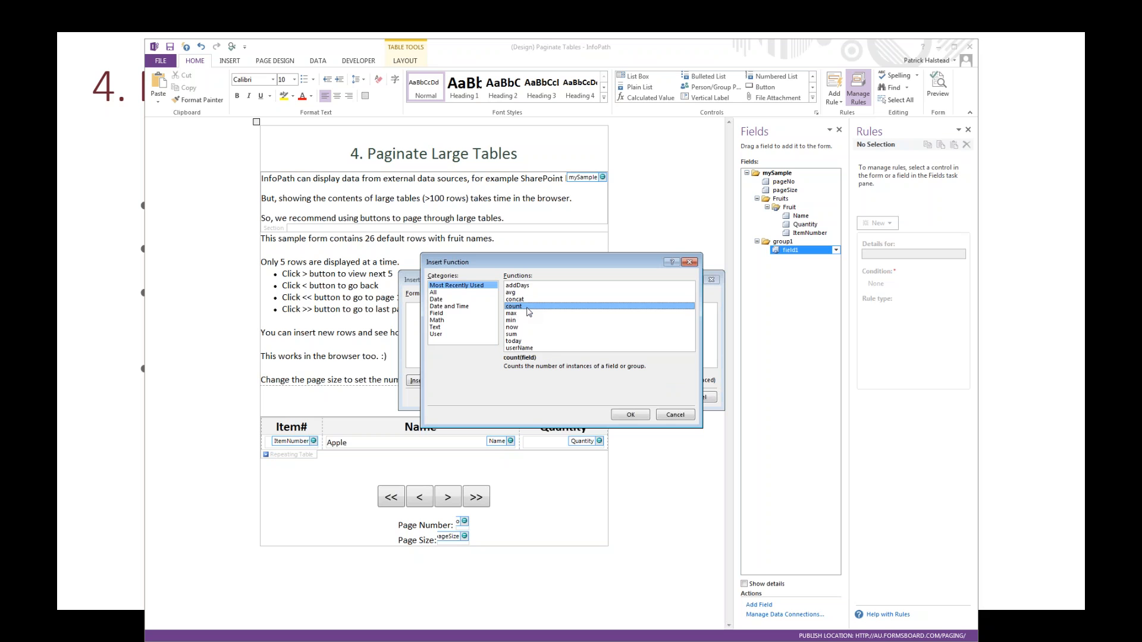
{"action": "left_click", "coordinate": [630, 417]}
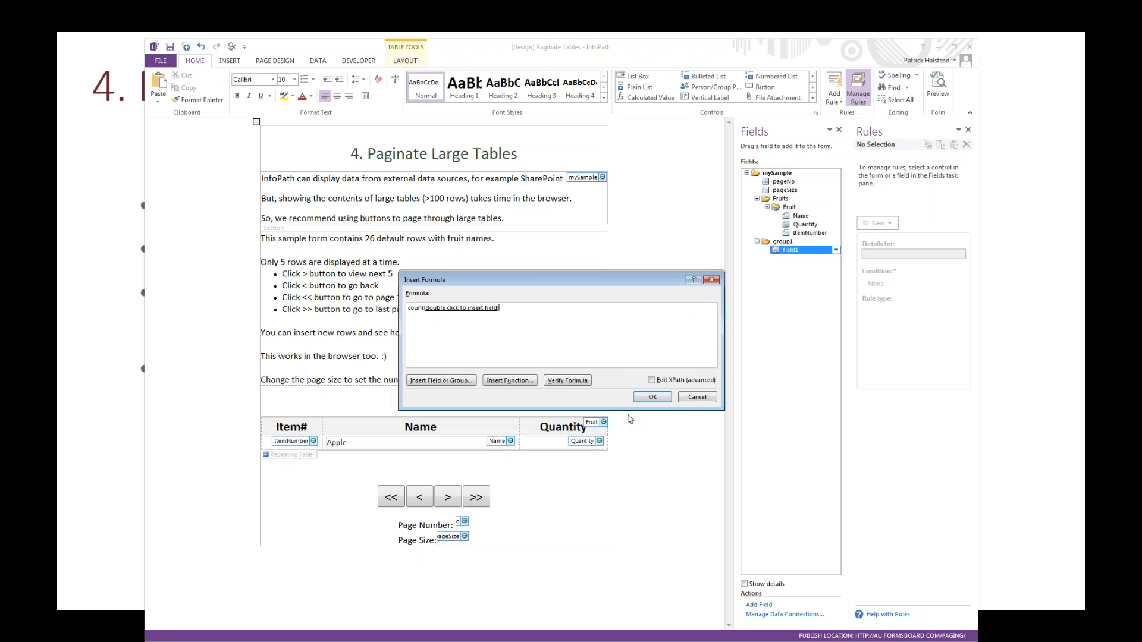
Step: Use the repeating Fruit group as the count argument, insert the calculated value, and format it as Heading 1
{"action": "double_click", "coordinate": [461, 308]}
{"action": "double_click", "coordinate": [523, 303]}
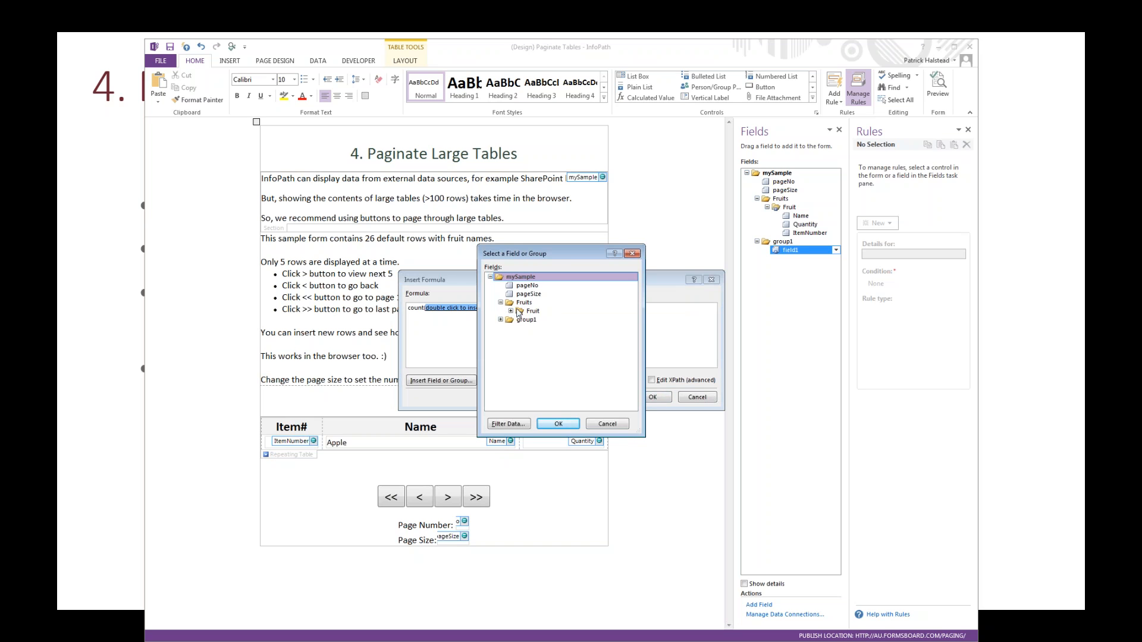
{"action": "double_click", "coordinate": [526, 311]}
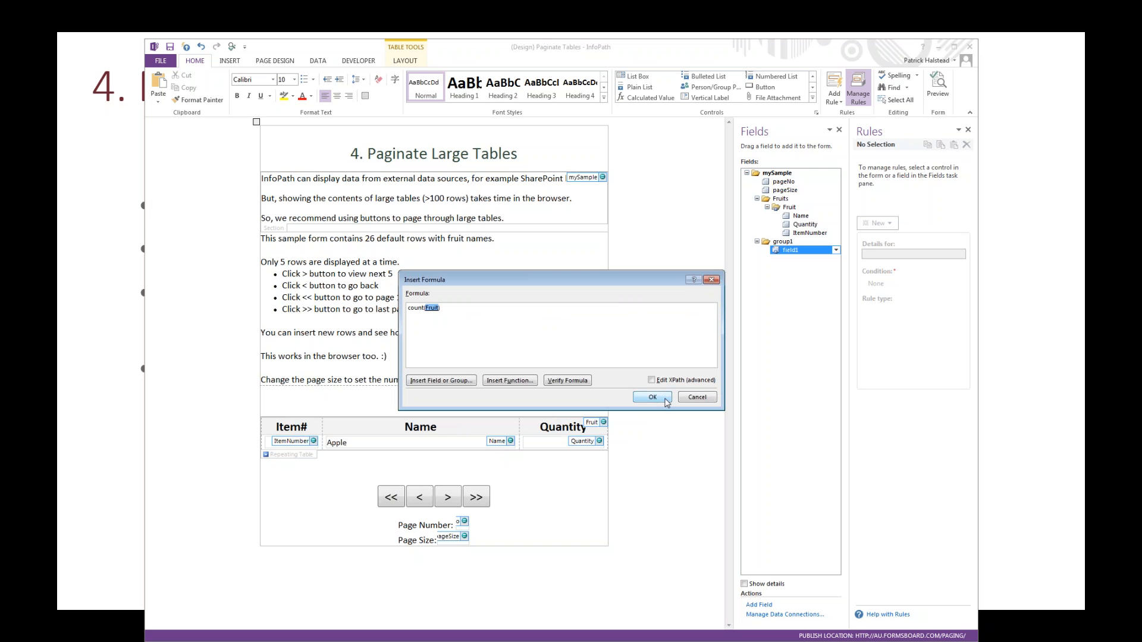
{"action": "left_click", "coordinate": [665, 401]}
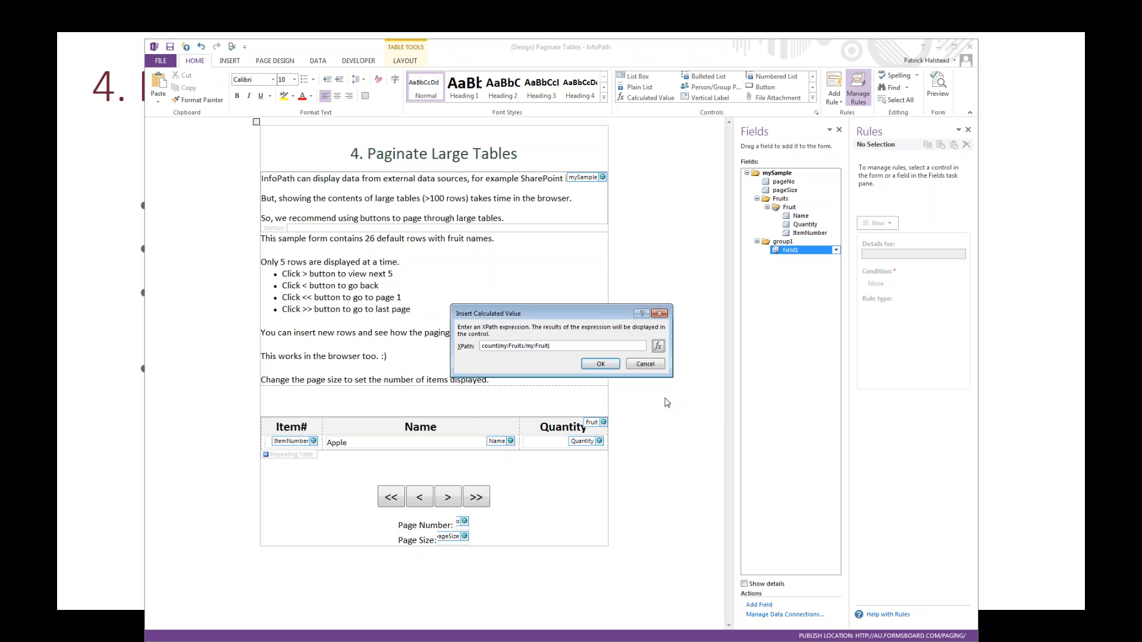
{"action": "left_click", "coordinate": [601, 364]}
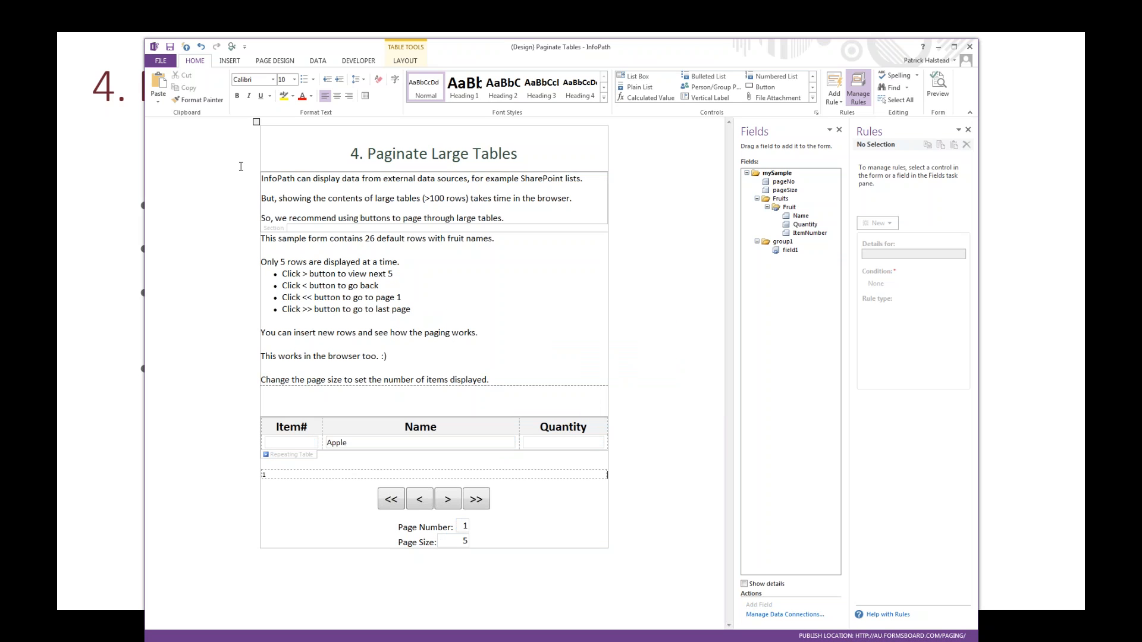
{"action": "left_click", "coordinate": [462, 101]}
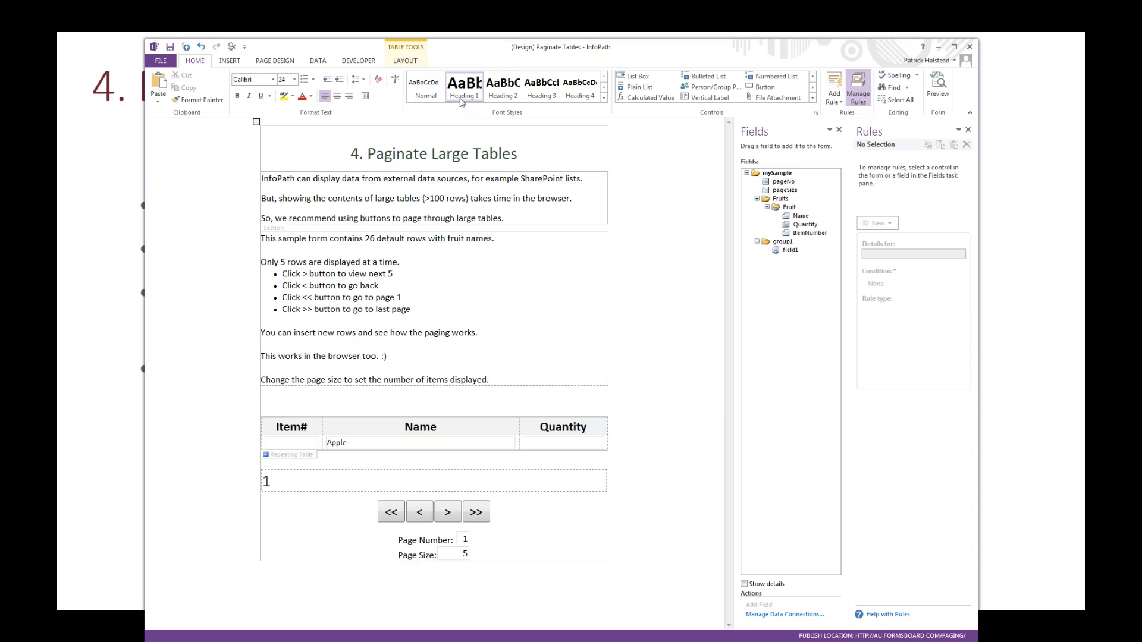
Step: Preview the form to check the calculated row count, close the preview, and advance the slideshow to the cascading filters slide
{"action": "left_click", "coordinate": [937, 88]}
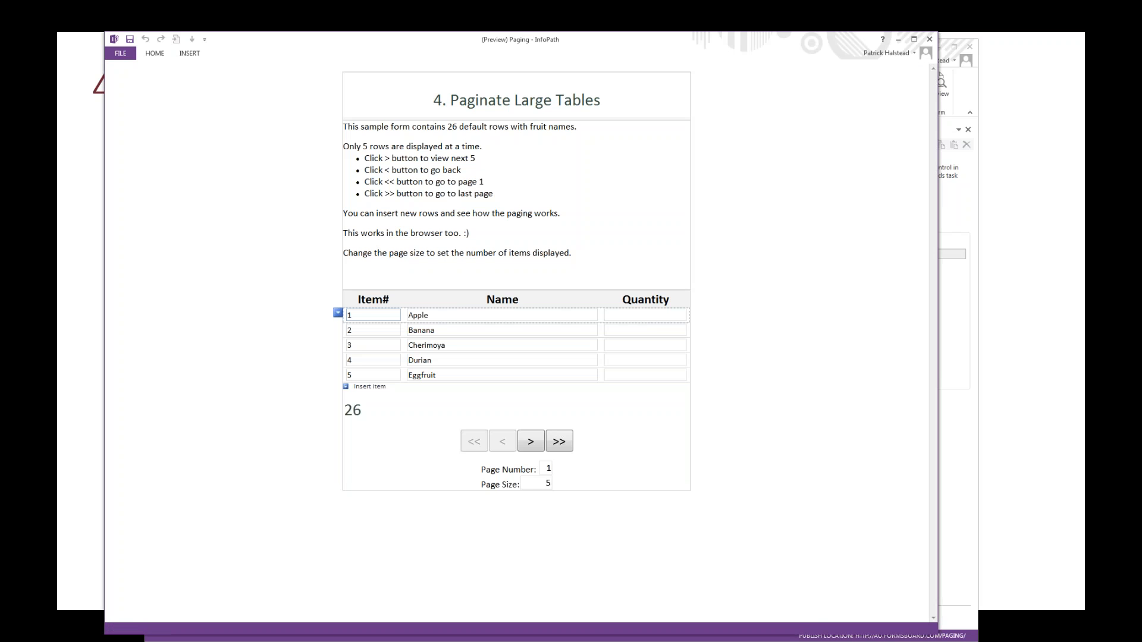
{"action": "left_click", "coordinate": [929, 40]}
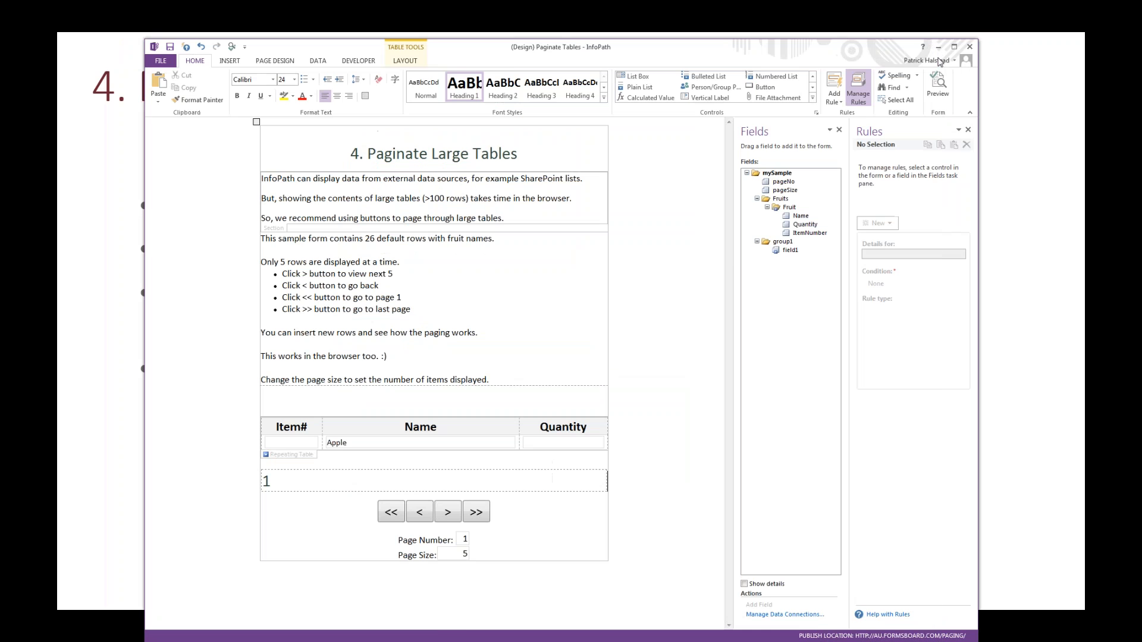
{"action": "left_click", "coordinate": [1010, 118]}
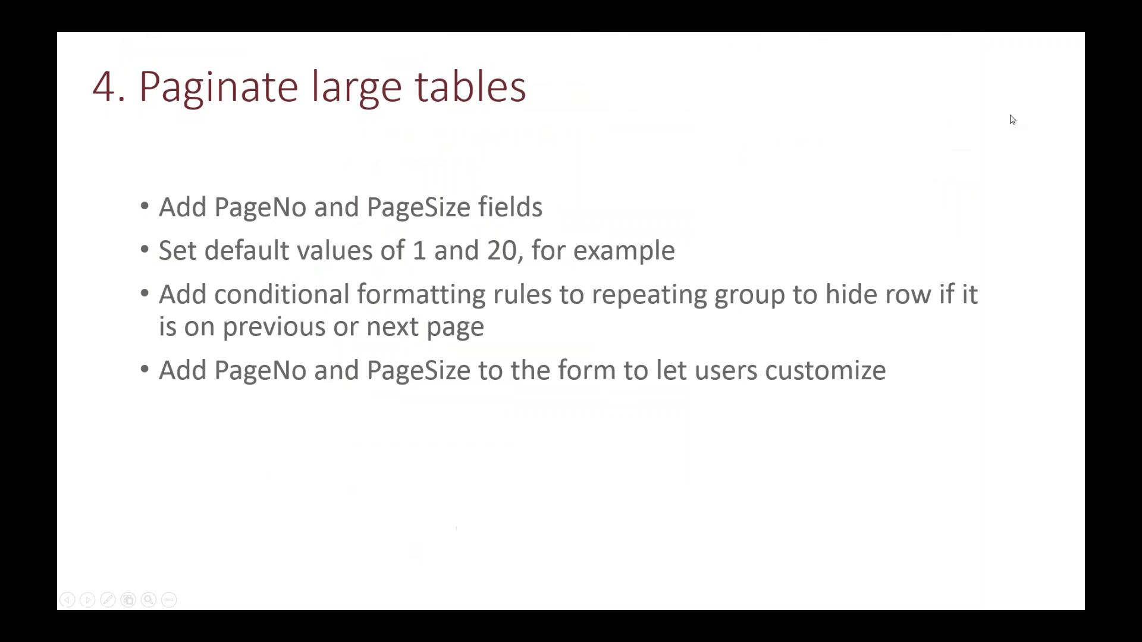
{"action": "left_click", "coordinate": [1012, 120]}
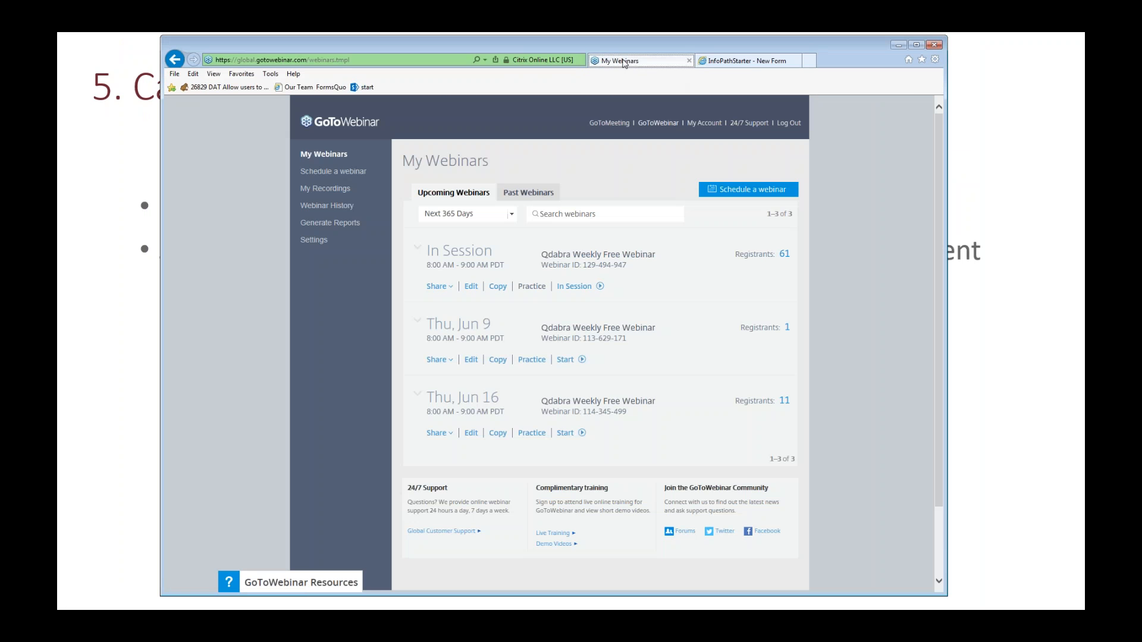
Step: Switch to the InfoPathStarter form in the browser and look through its tabs up to Tab Four with the cascading filters
{"action": "left_click", "coordinate": [697, 62]}
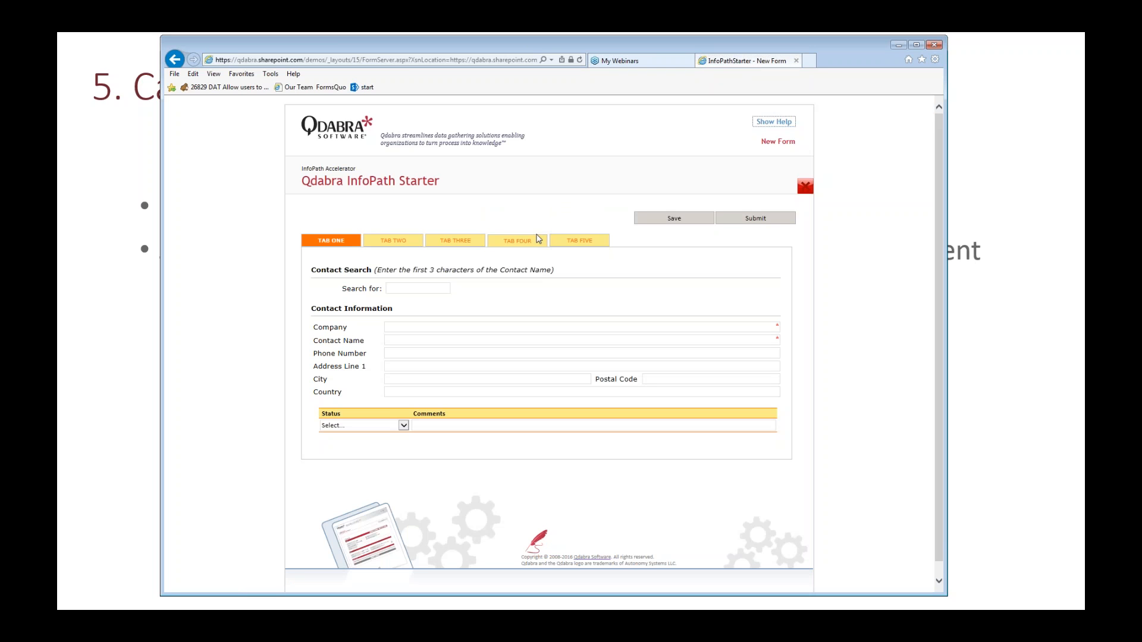
{"action": "left_click", "coordinate": [393, 243]}
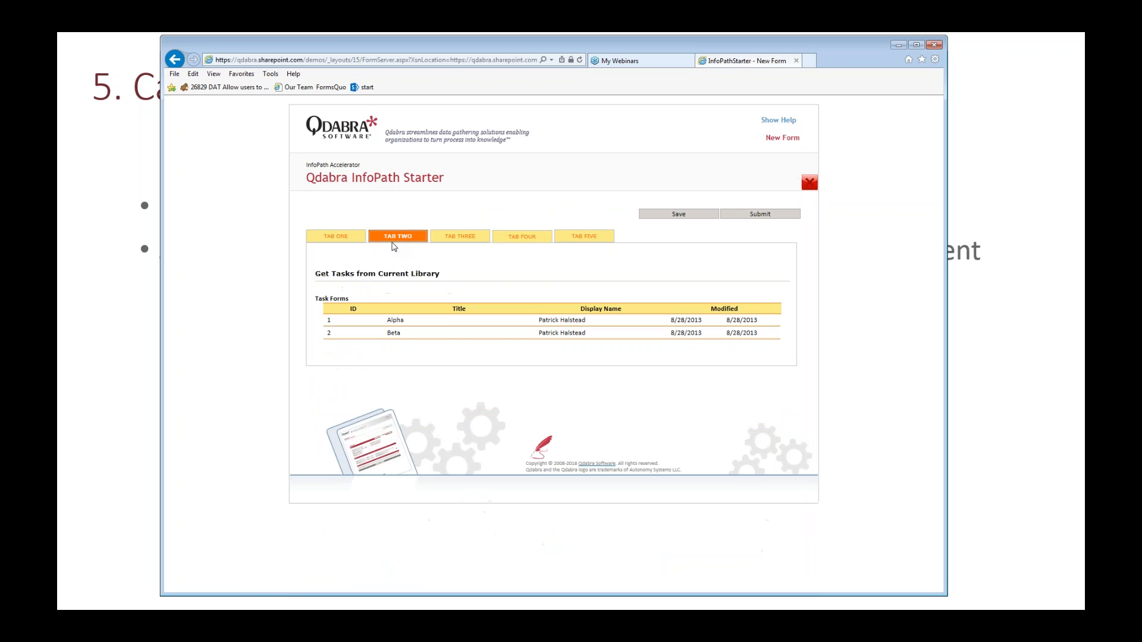
{"action": "left_click", "coordinate": [461, 247]}
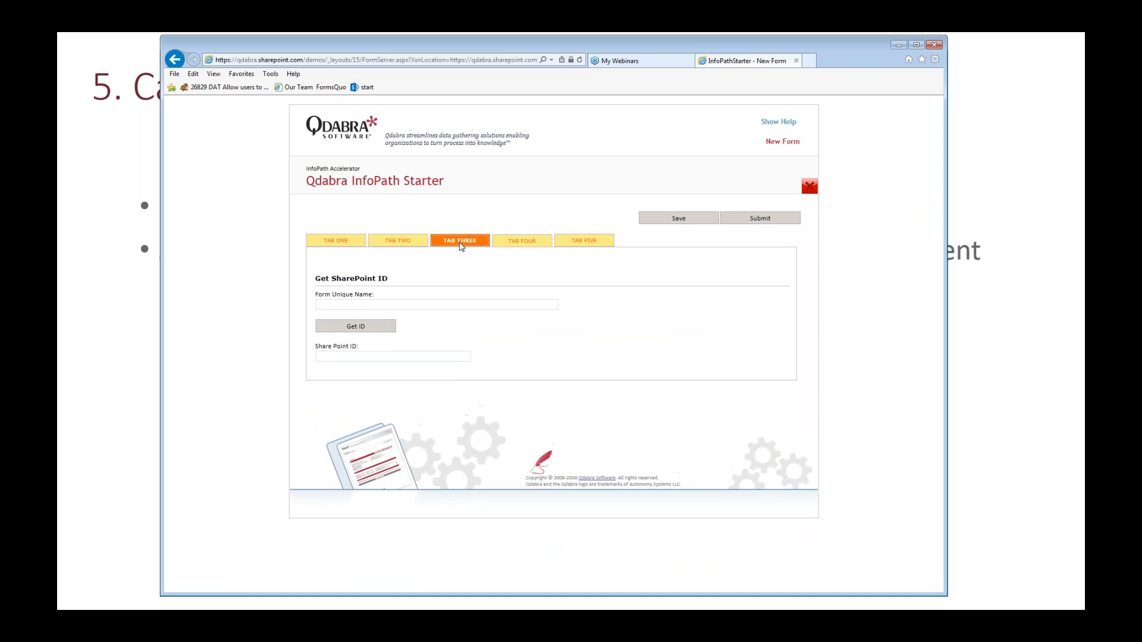
{"action": "left_click", "coordinate": [527, 246]}
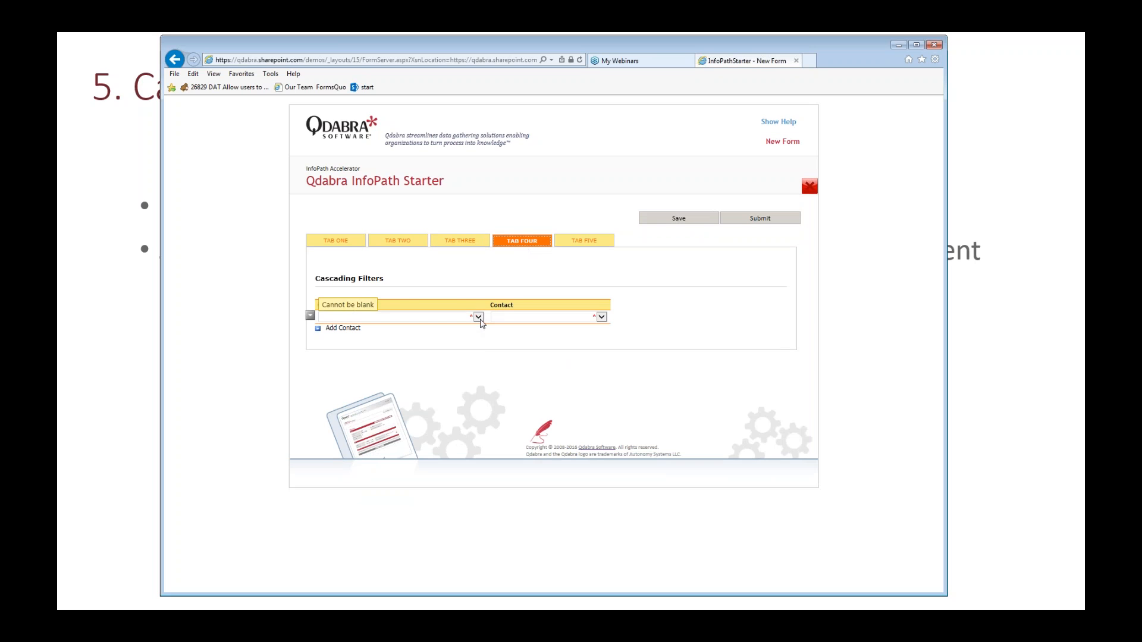
Step: Test the cascading filter by choosing Eastern Connection and Folies gourmandes as Company and checking the Contact dropdown after each
{"action": "left_click", "coordinate": [478, 317]}
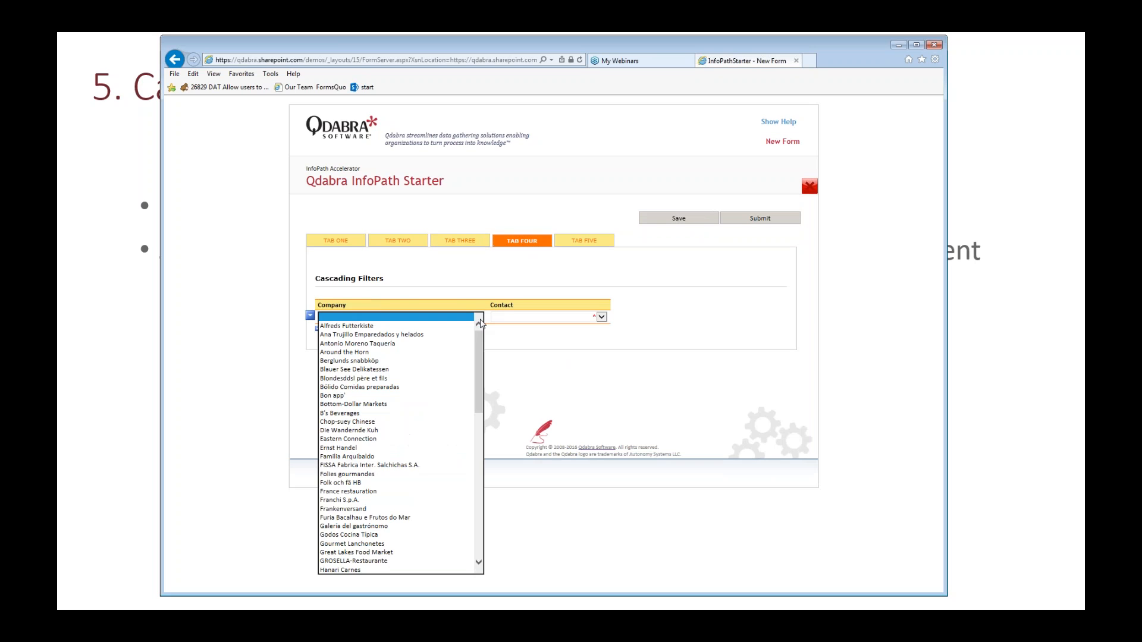
{"action": "left_click", "coordinate": [369, 438]}
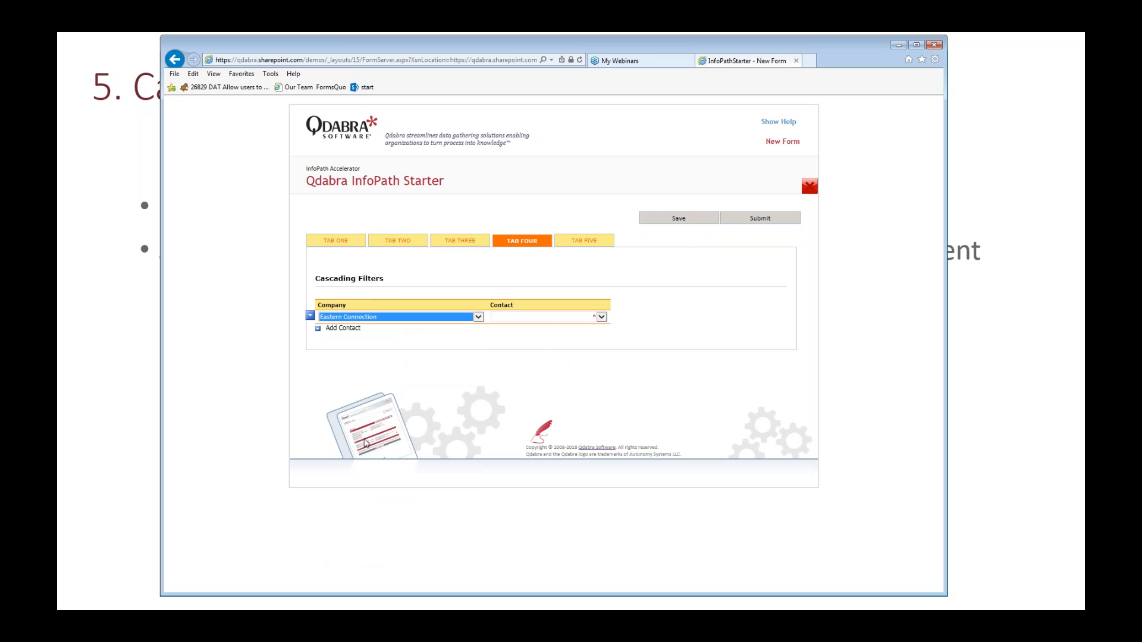
{"action": "left_click", "coordinate": [548, 318]}
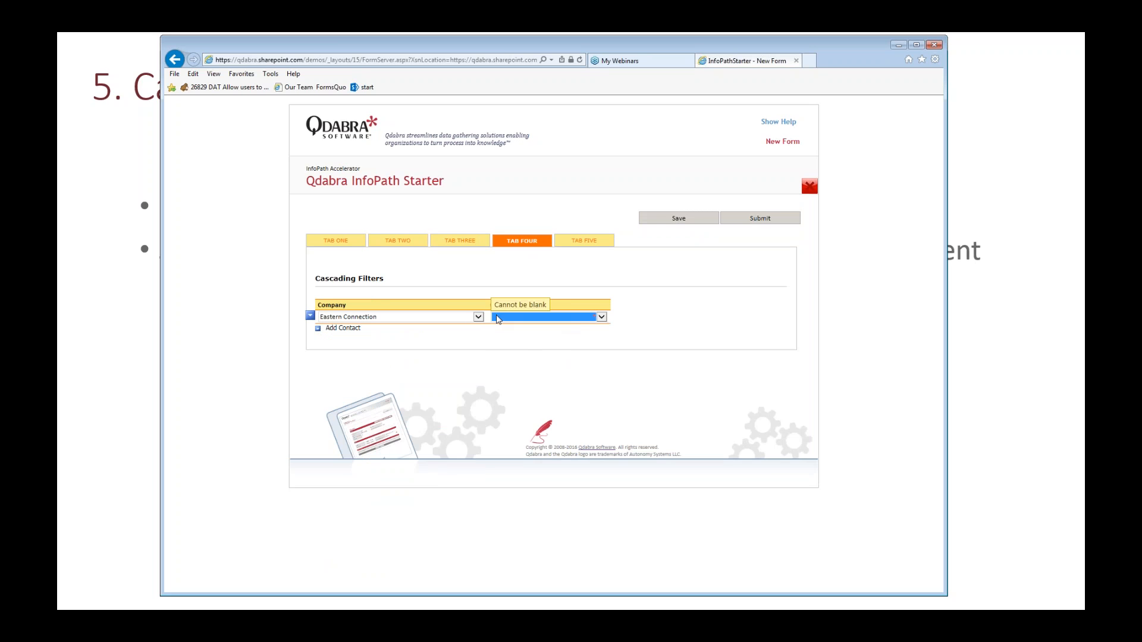
{"action": "left_click", "coordinate": [478, 317]}
{"action": "left_click", "coordinate": [410, 349]}
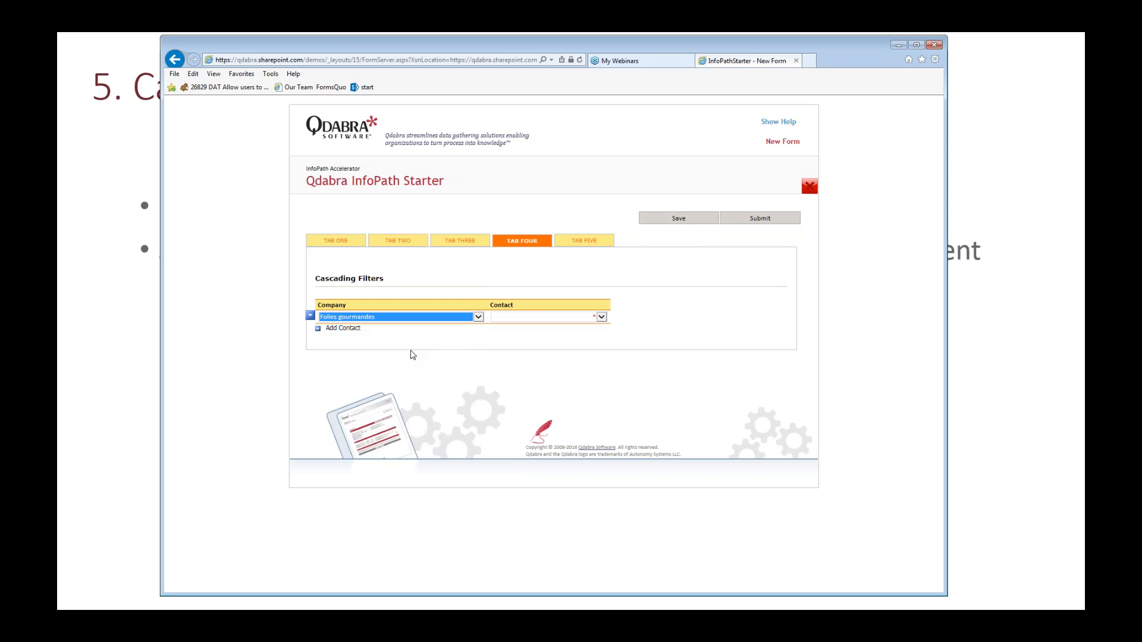
{"action": "left_click", "coordinate": [556, 318]}
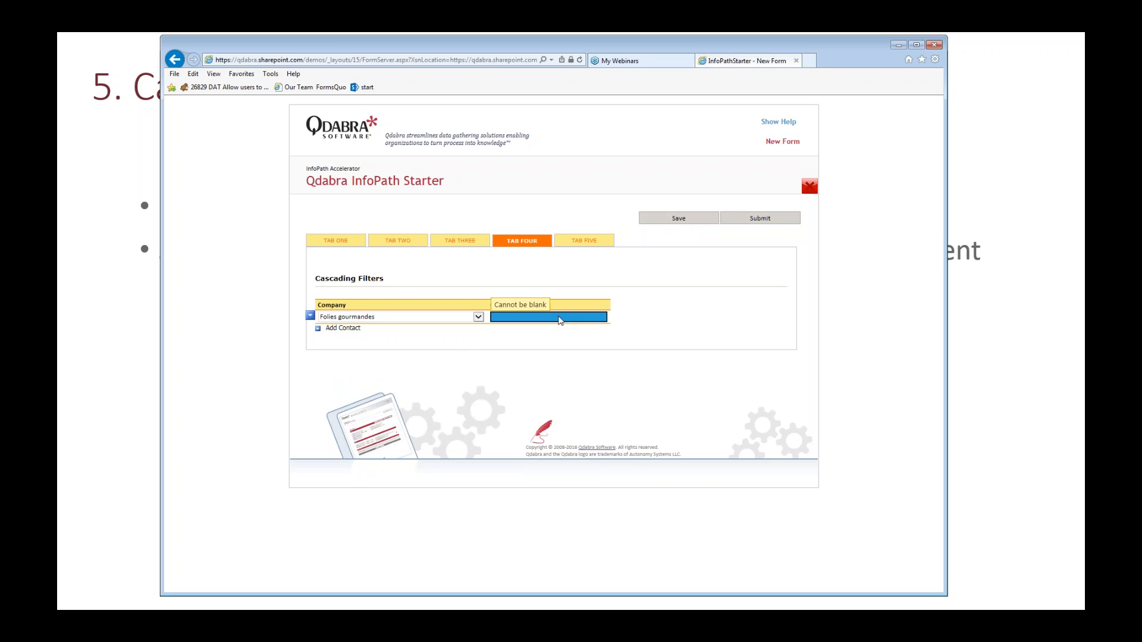
Step: Test the filter with two more companies, Antonio Moreno Taquería and Ana Trujillo Emparedados y helados, checking the Contact dropdown after each
{"action": "left_click", "coordinate": [476, 317]}
{"action": "left_click", "coordinate": [392, 186]}
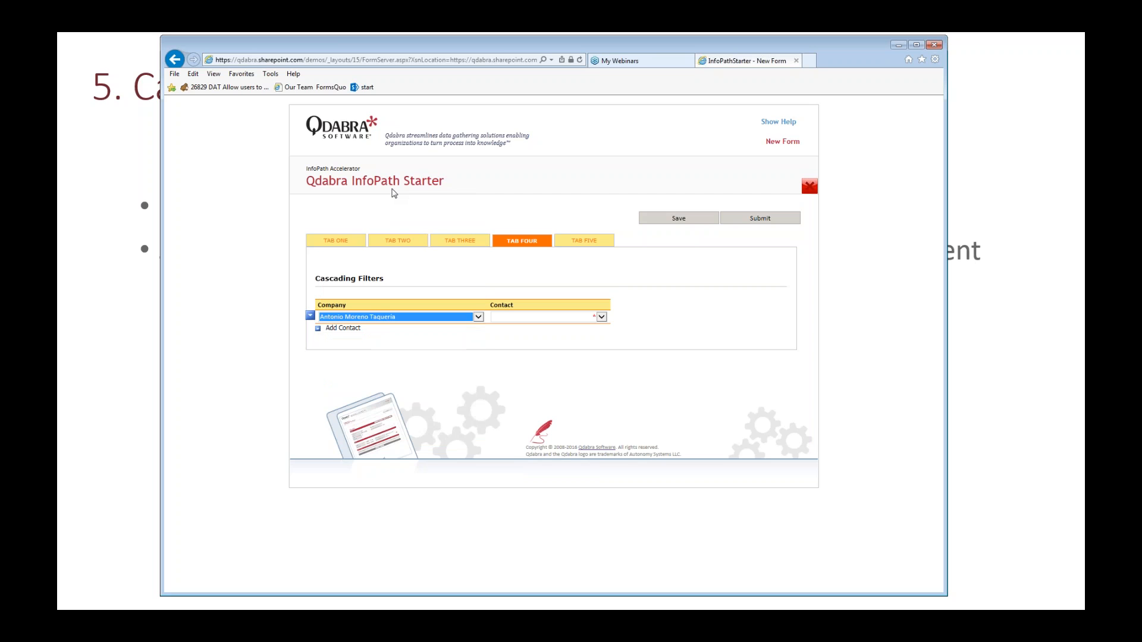
{"action": "key", "text": "Tab"}
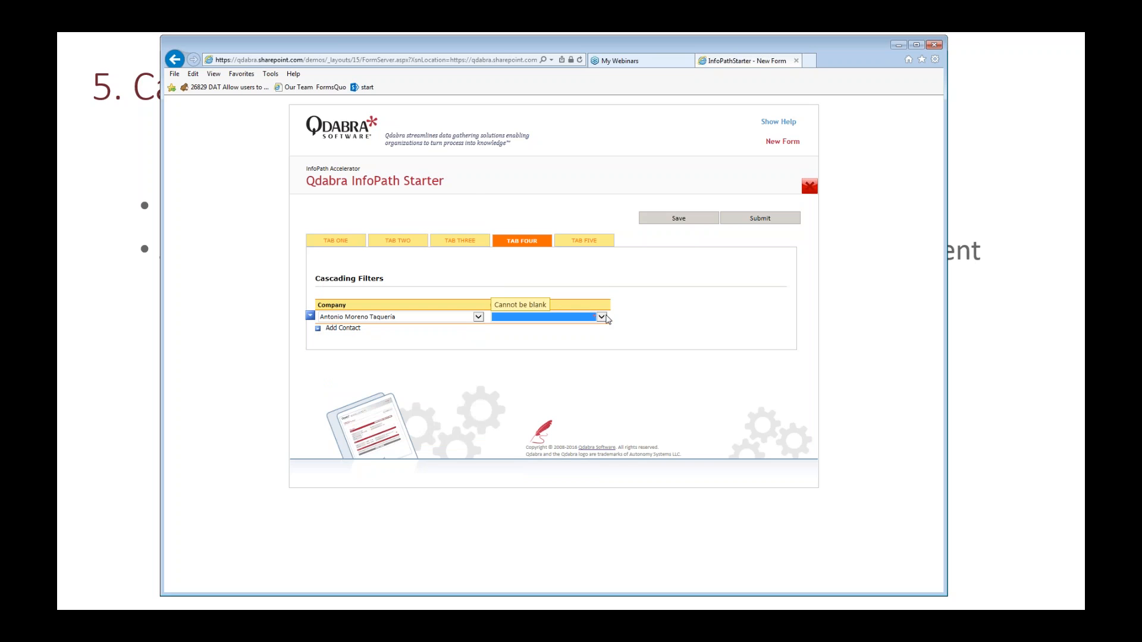
{"action": "left_click", "coordinate": [478, 317]}
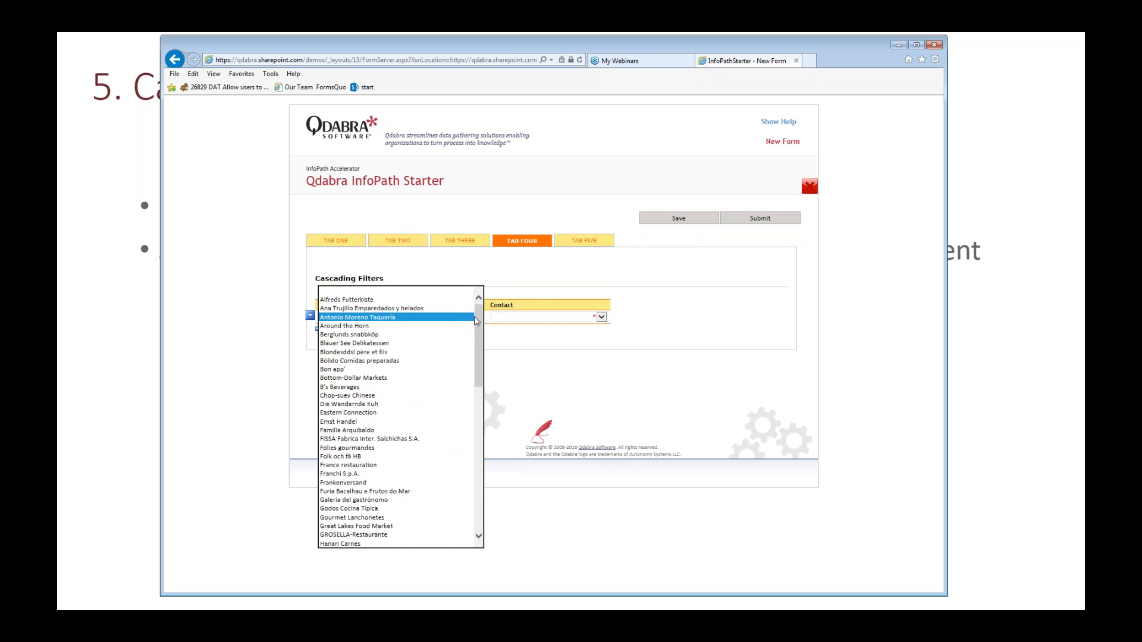
{"action": "left_click", "coordinate": [452, 308]}
{"action": "key", "text": "Tab"}
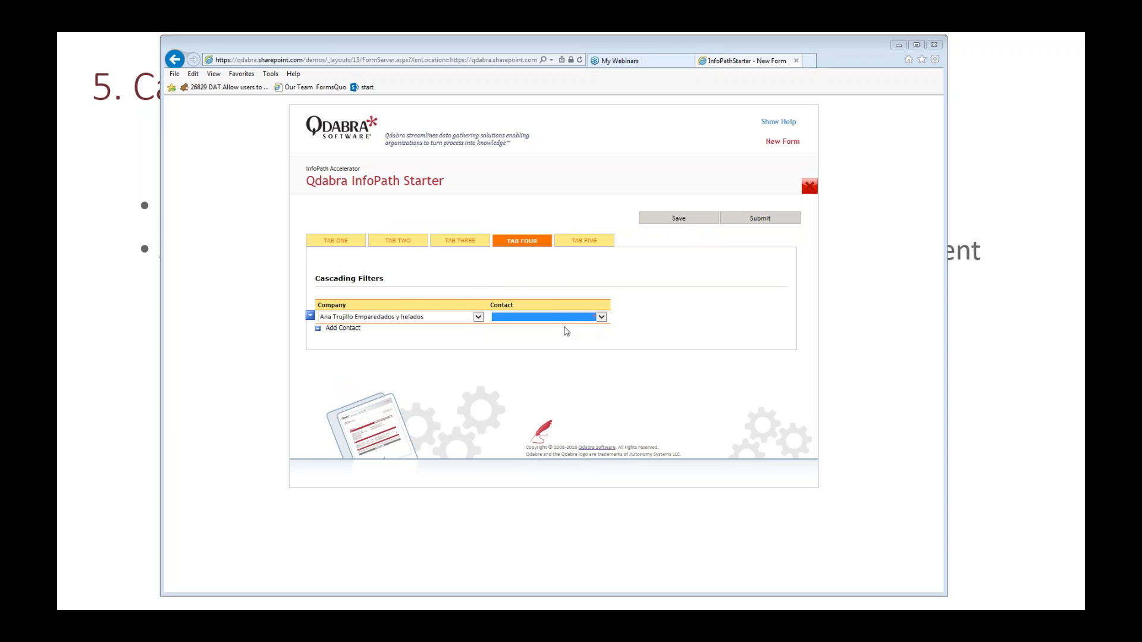
Step: Close the InfoPathStarter form page and load qdabra.sharepoint.com/demos in a new browser tab
{"action": "left_click", "coordinate": [898, 45]}
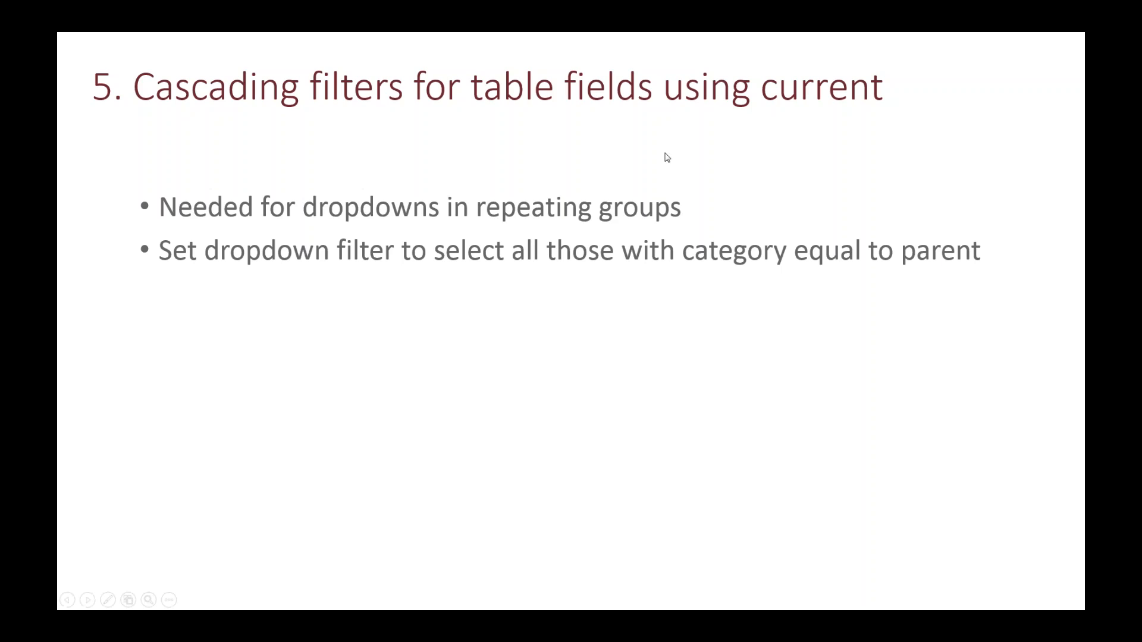
{"action": "key", "text": "alt+Tab"}
{"action": "left_click", "coordinate": [796, 61]}
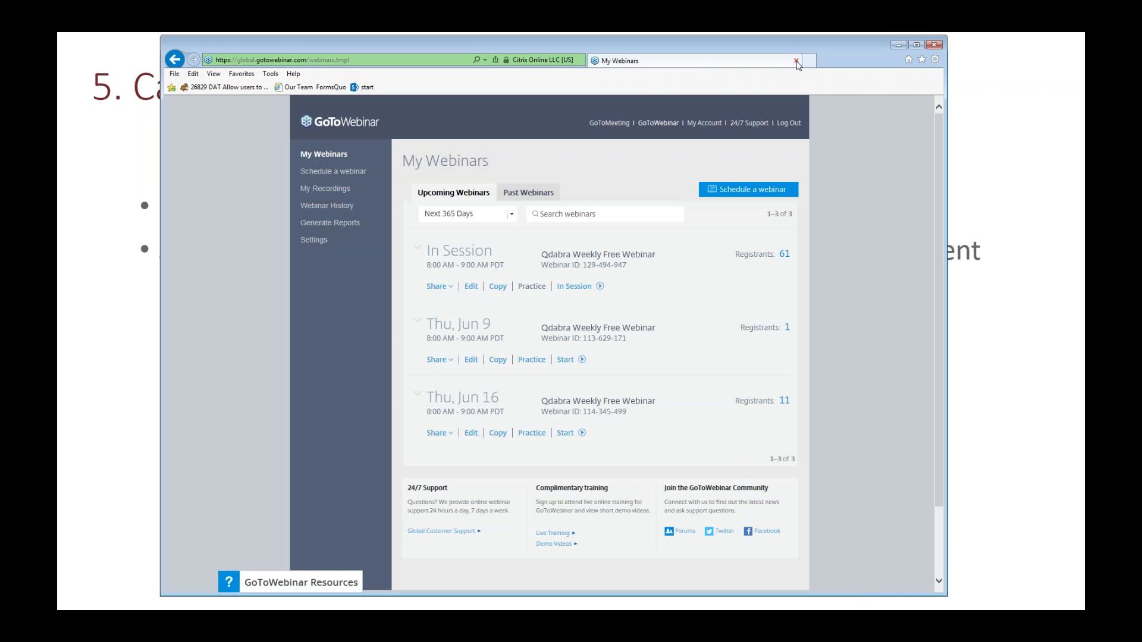
{"action": "left_click", "coordinate": [702, 60]}
{"action": "type", "text": "q"}
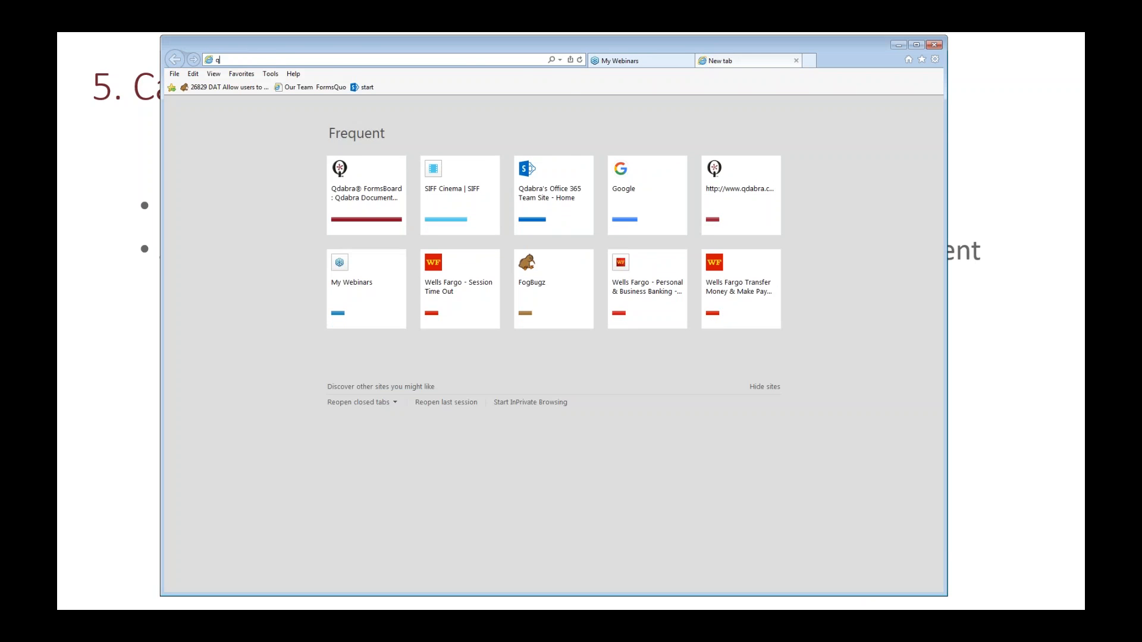
{"action": "type", "text": "dabra"}
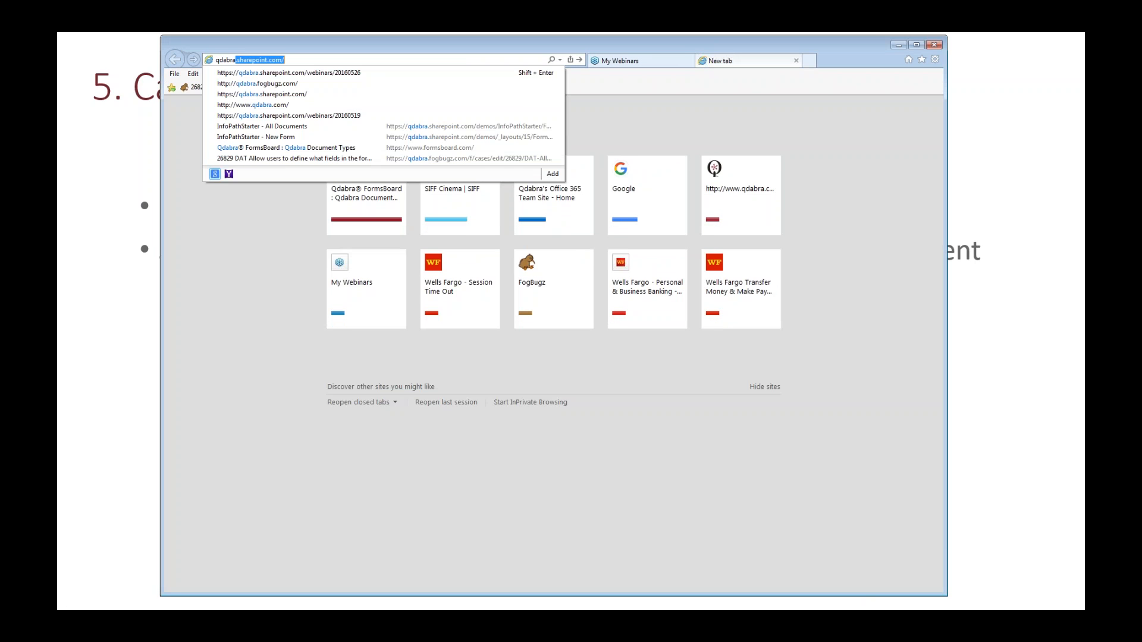
{"action": "key", "text": "End"}
{"action": "type", "text": "demo"}
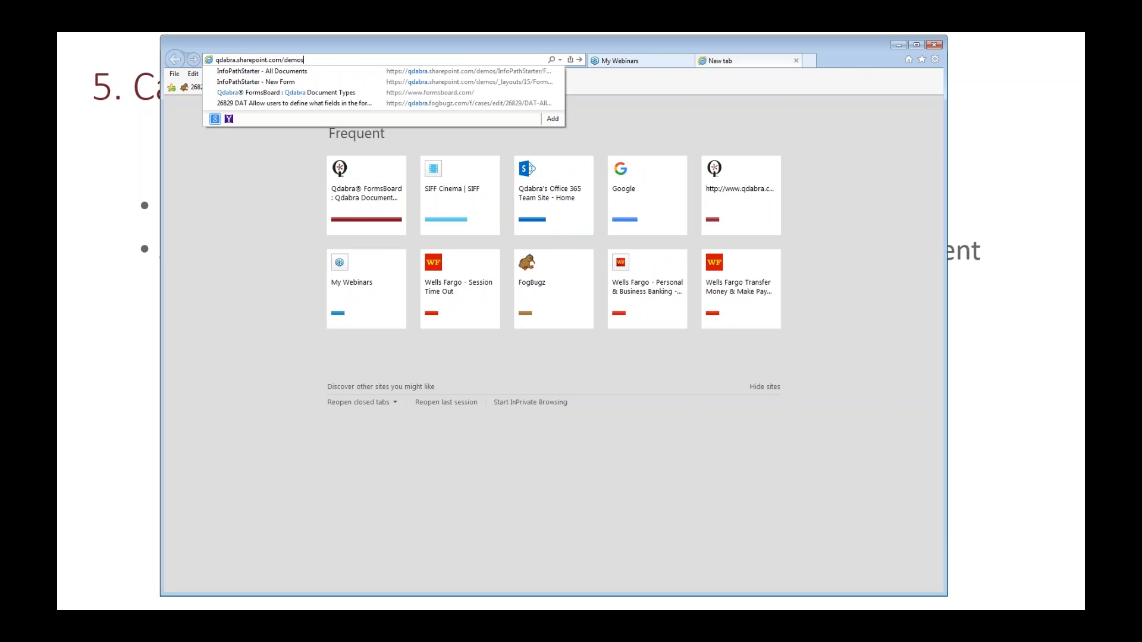
{"action": "key", "text": "Return"}
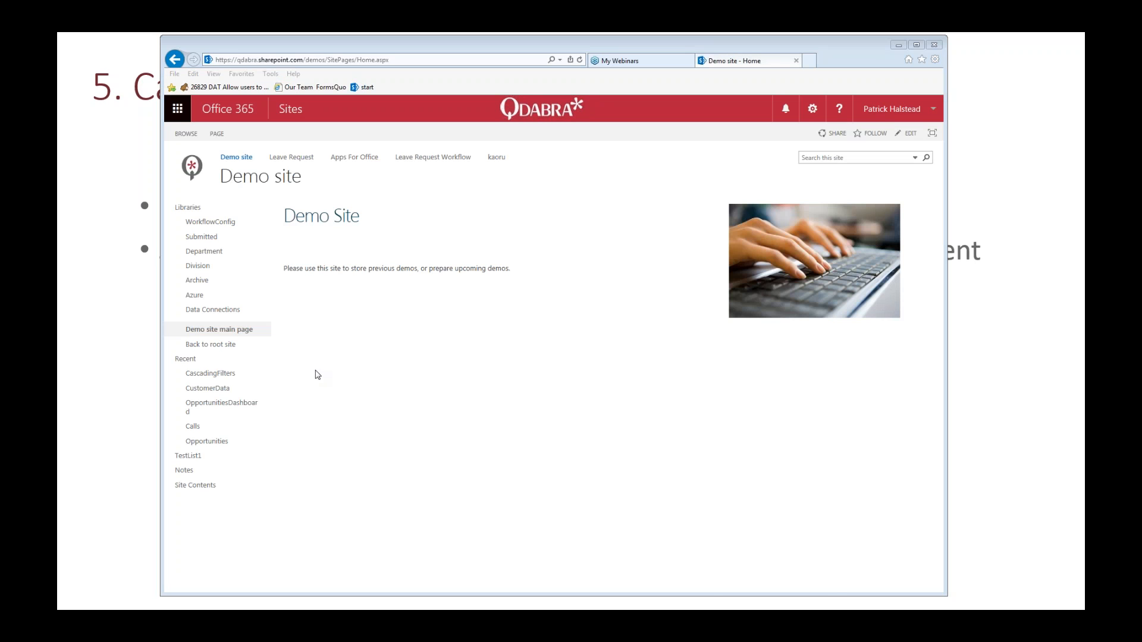
Step: Switch to the InfoPathStarter design in InfoPath and examine the hide rules on the contact search results and second Change History sections
{"action": "key", "text": "alt+Tab"}
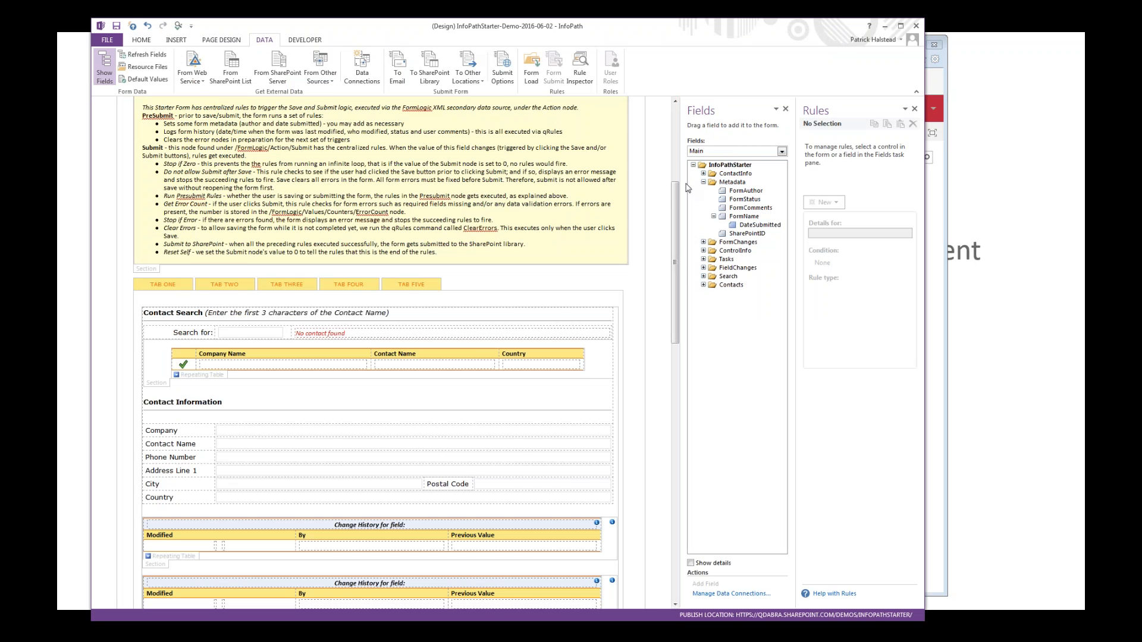
{"action": "left_click_drag", "start_coordinate": [673, 194], "coordinate": [676, 238]}
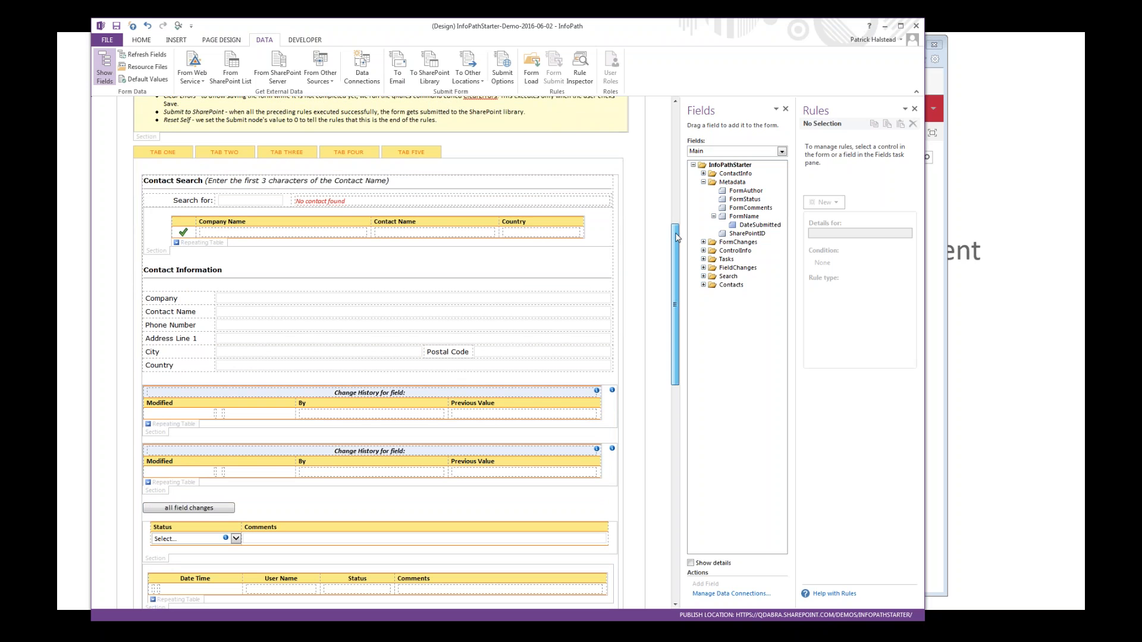
{"action": "left_click_drag", "start_coordinate": [676, 238], "coordinate": [676, 238]}
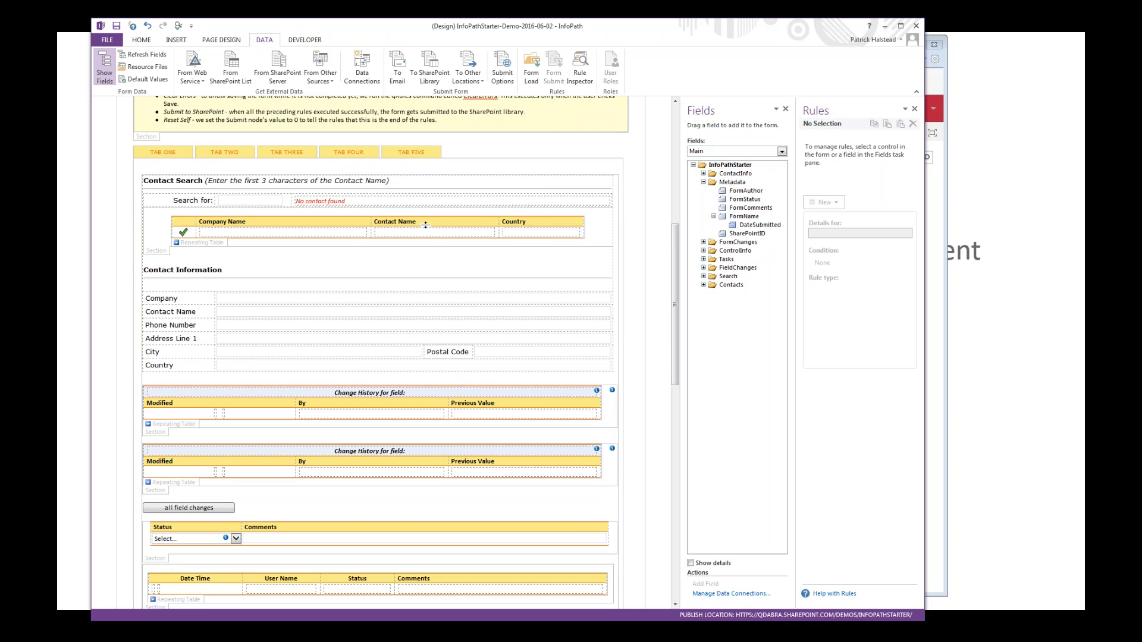
{"action": "left_click", "coordinate": [151, 254]}
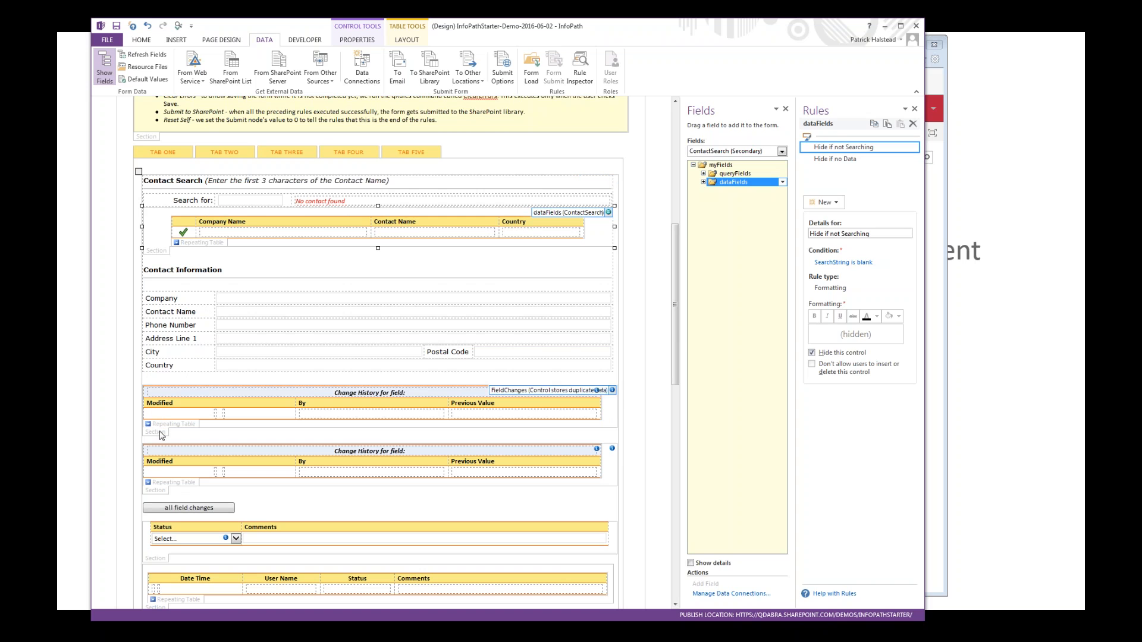
{"action": "left_click", "coordinate": [159, 495]}
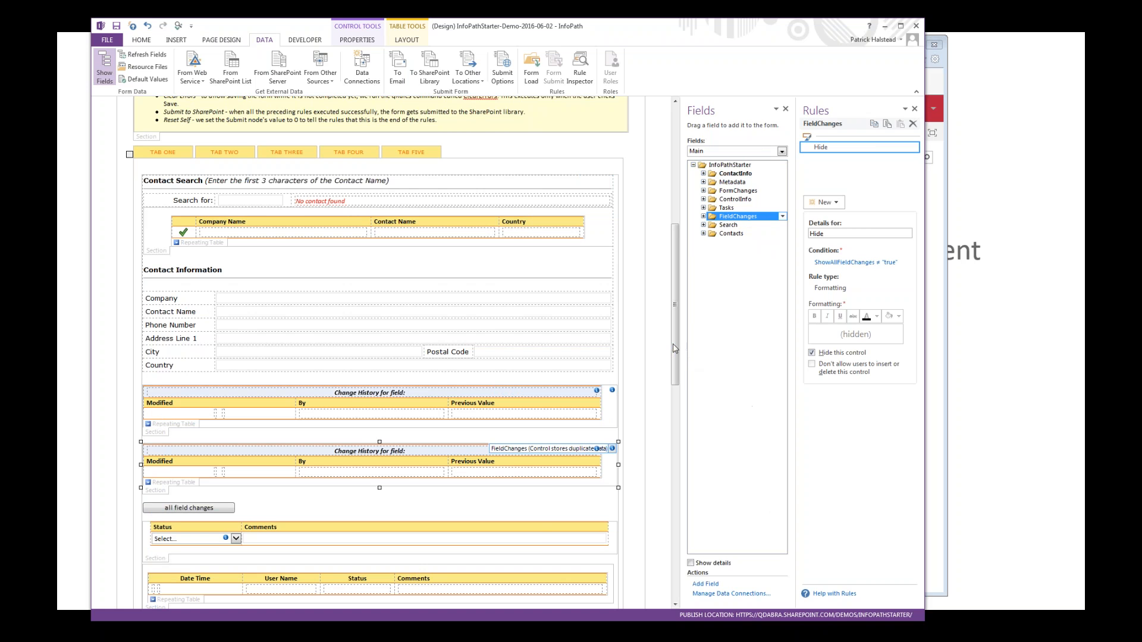
Step: Examine the Show Hide formatting rules on the ContactInfo section and the Get Tasks from Current Library section
{"action": "left_click_drag", "start_coordinate": [672, 349], "coordinate": [676, 429]}
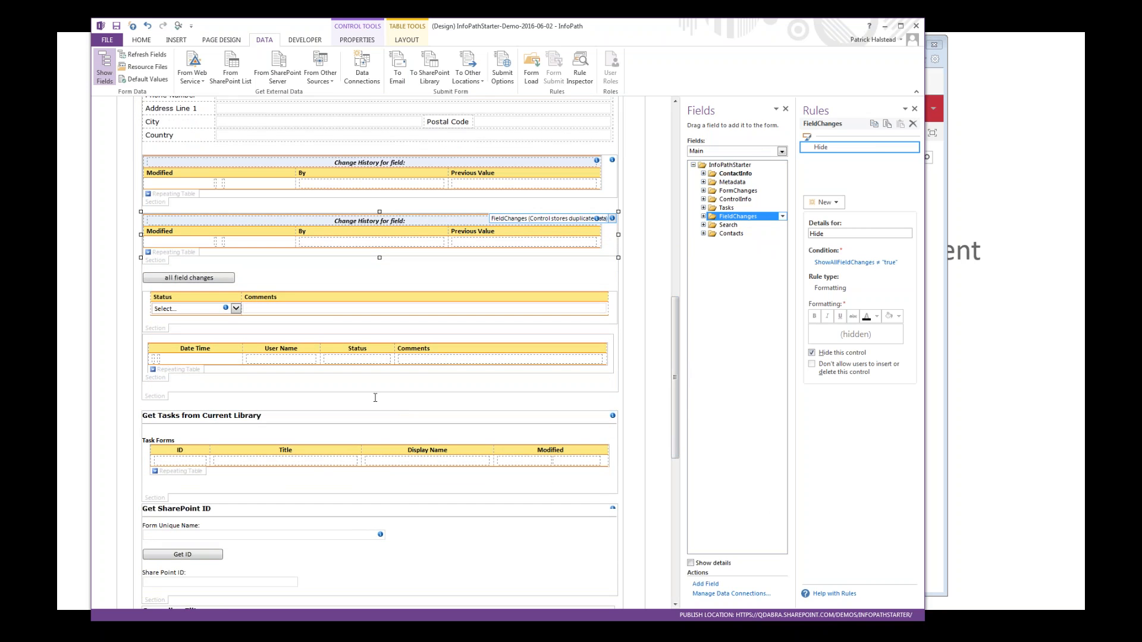
{"action": "left_click", "coordinate": [162, 400]}
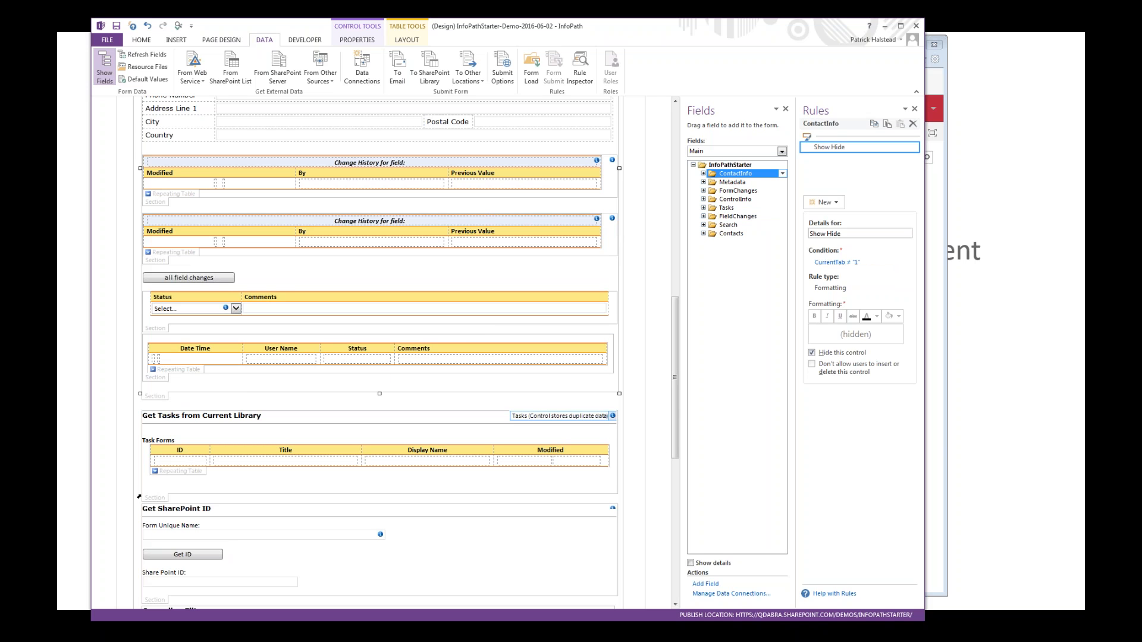
{"action": "left_click", "coordinate": [157, 501]}
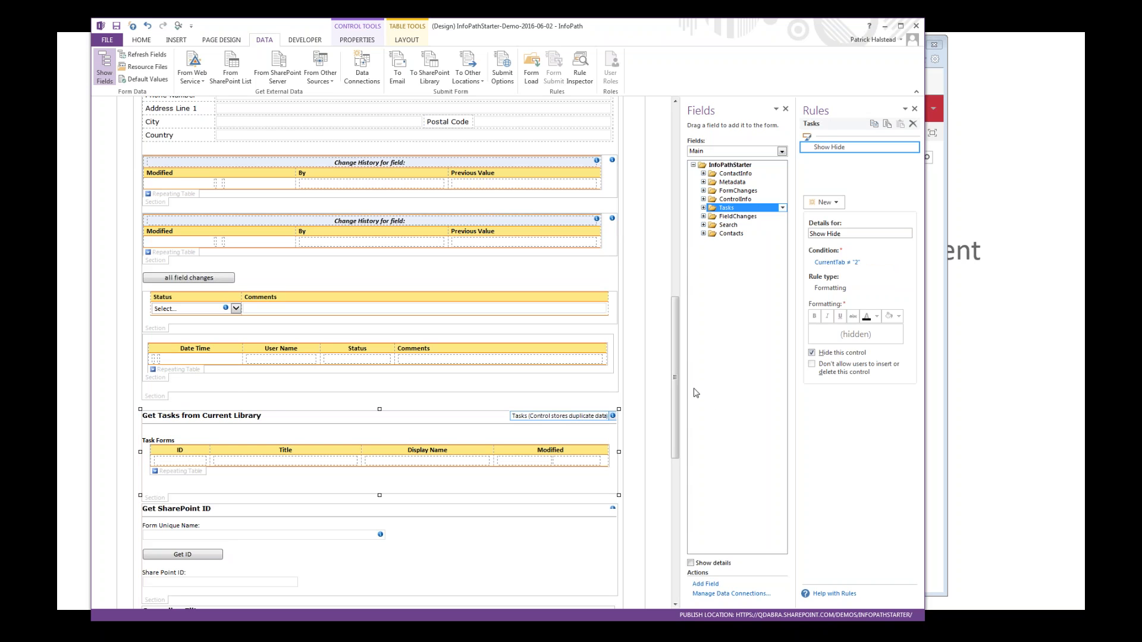
Step: Open the drop-down list box properties of the Contact control in the Cascading Filters repeating table
{"action": "left_click_drag", "start_coordinate": [677, 378], "coordinate": [676, 443]}
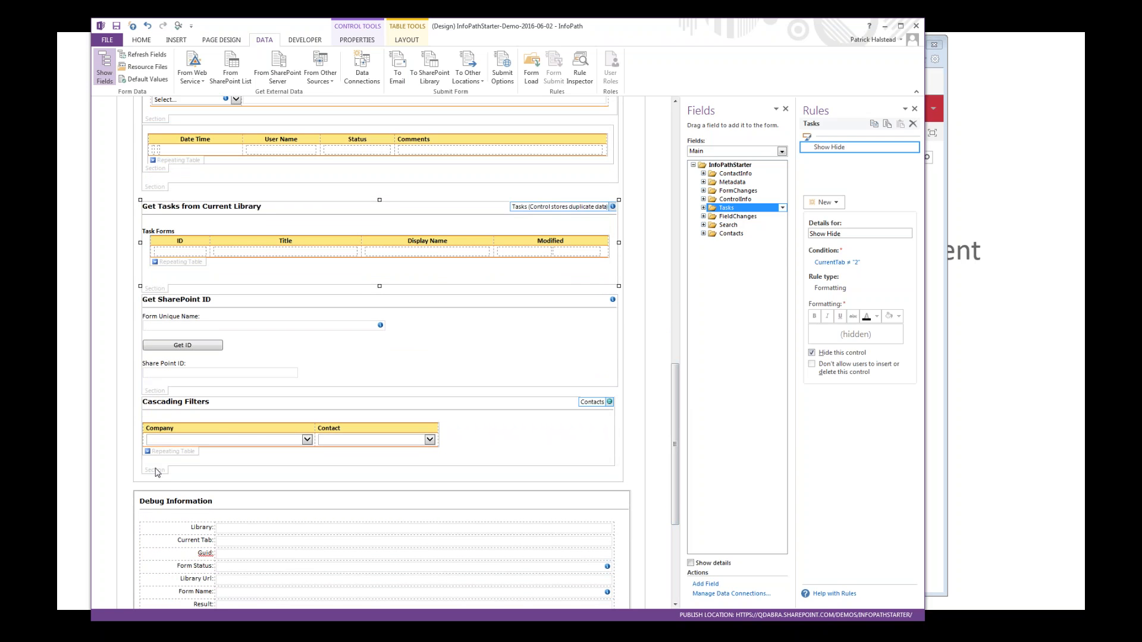
{"action": "left_click", "coordinate": [214, 442]}
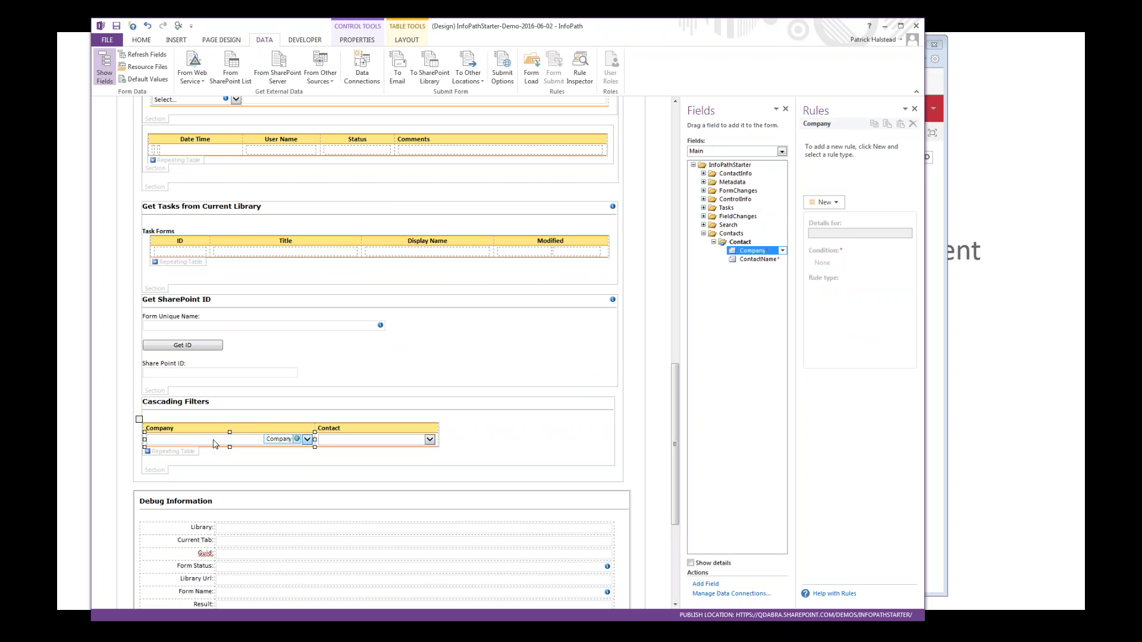
{"action": "left_click", "coordinate": [348, 443]}
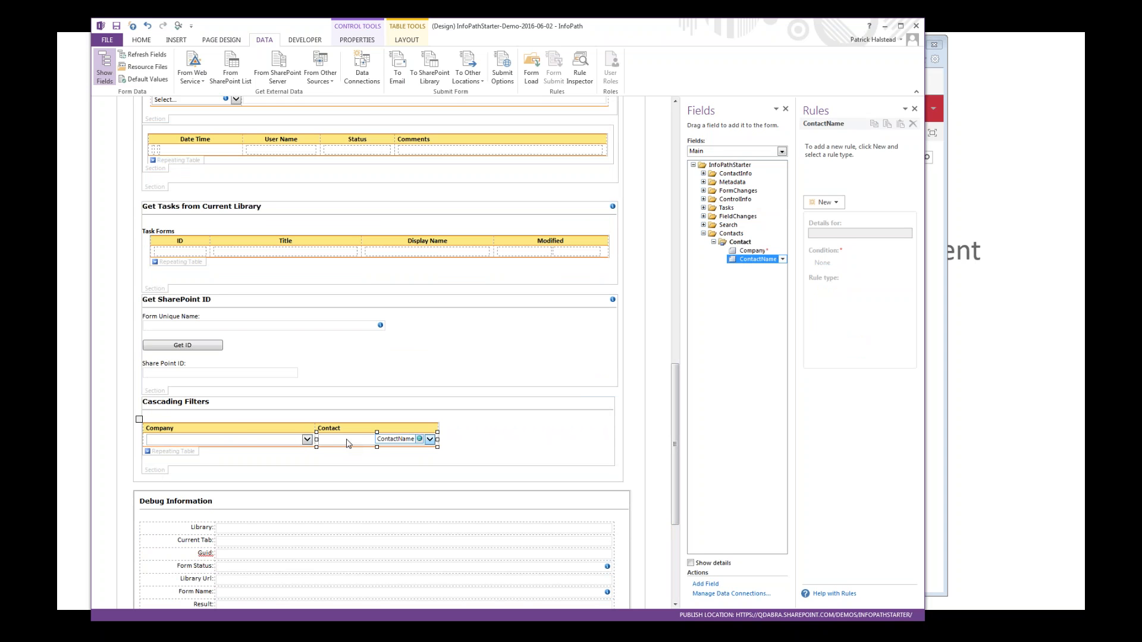
{"action": "right_click", "coordinate": [348, 443]}
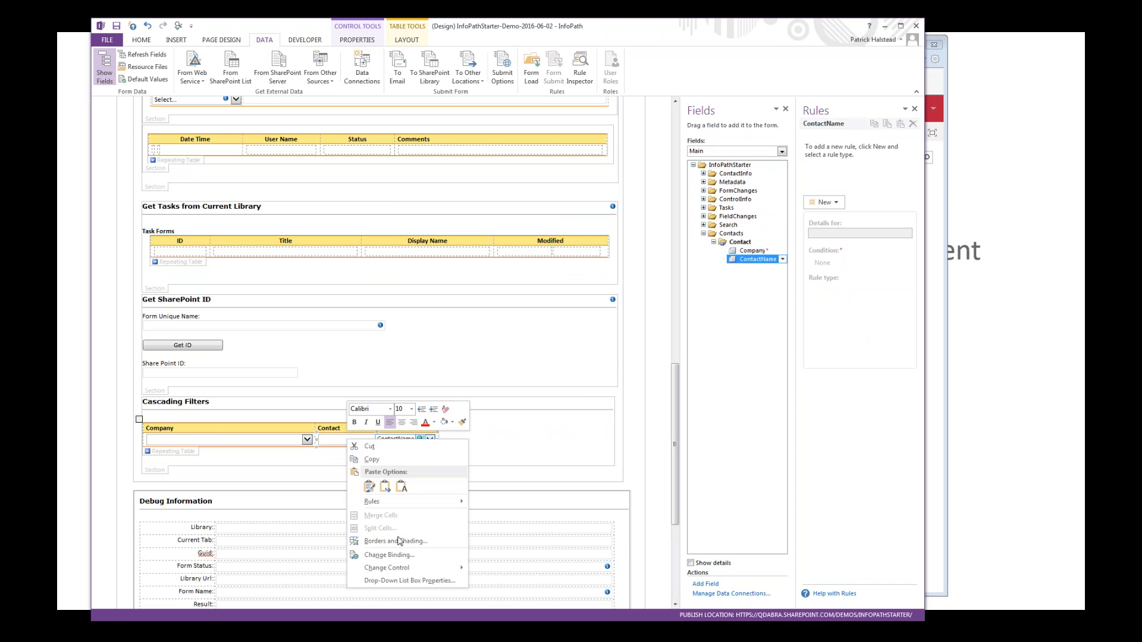
{"action": "left_click", "coordinate": [404, 580]}
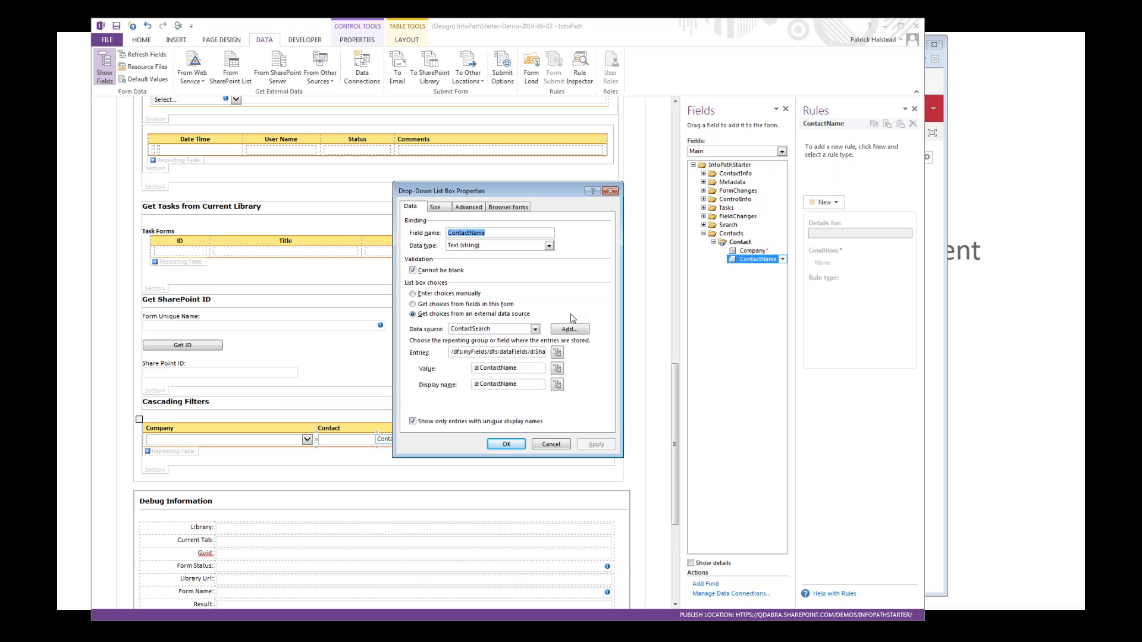
Step: Examine the filter condition on the Contact dropdown's entries, including its comparison field choices, and accept the open dialogs
{"action": "left_click", "coordinate": [559, 353]}
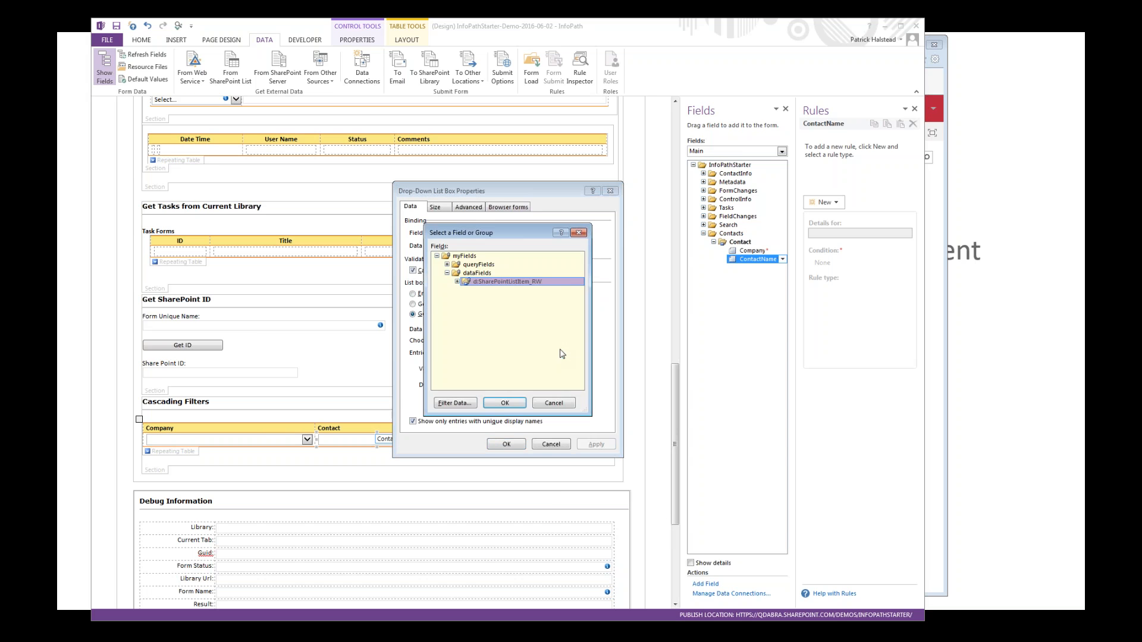
{"action": "left_click", "coordinate": [458, 403]}
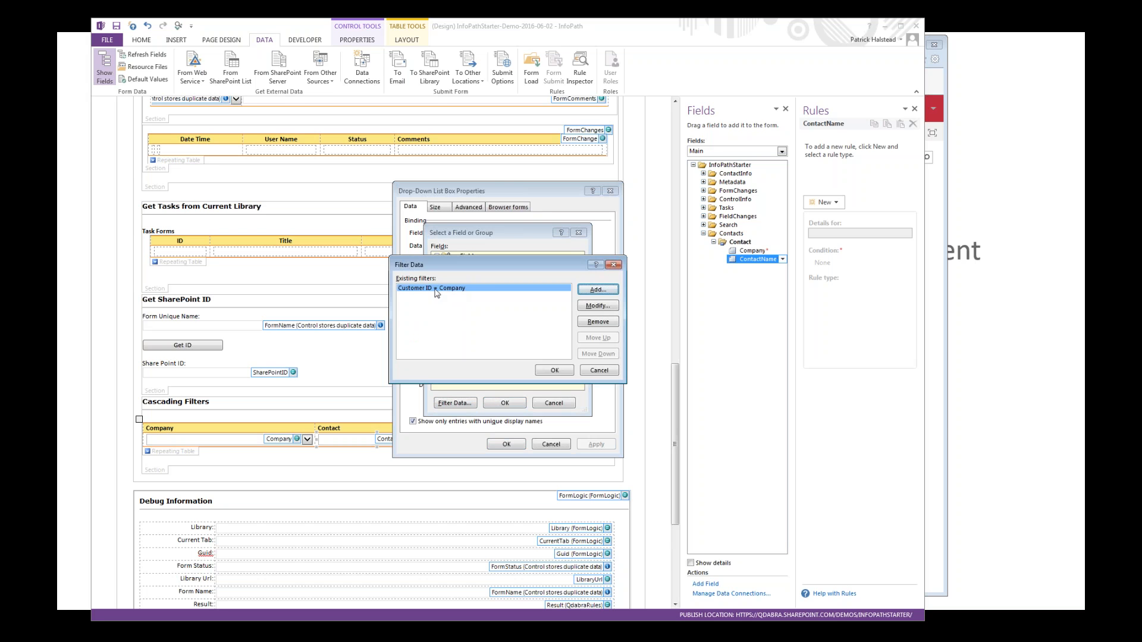
{"action": "left_click", "coordinate": [599, 306]}
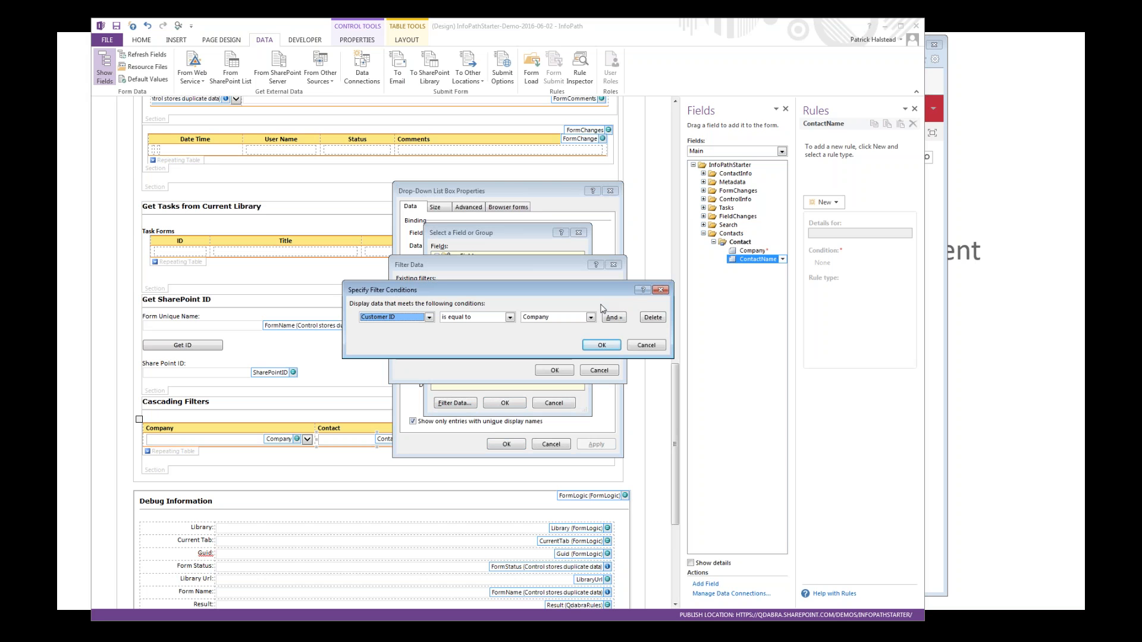
{"action": "left_click", "coordinate": [423, 319]}
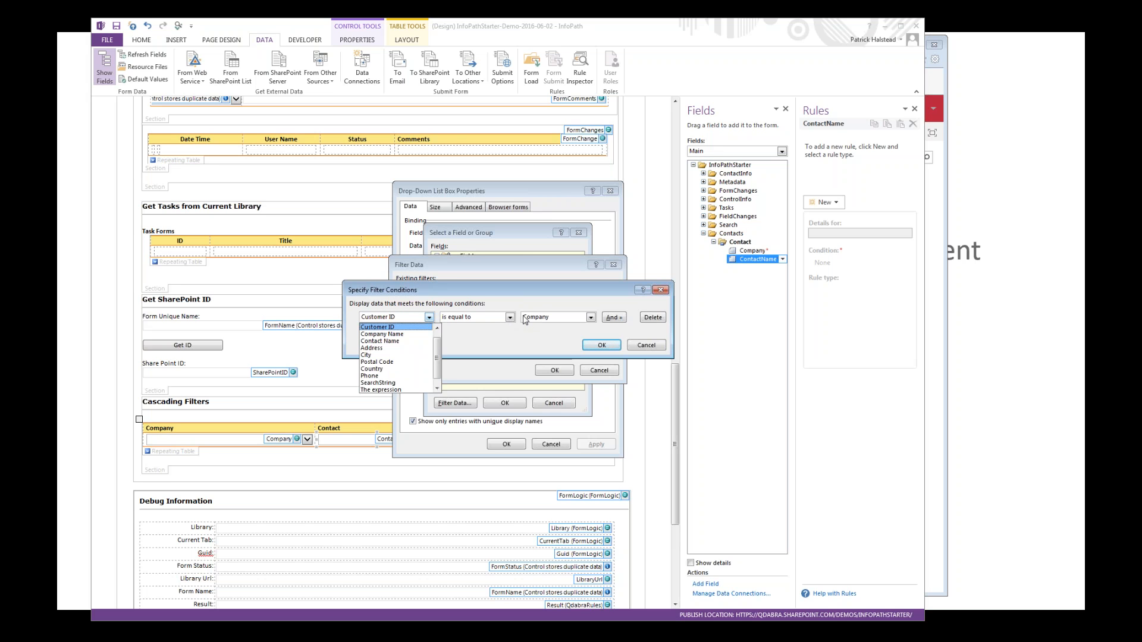
{"action": "left_click", "coordinate": [612, 345]}
{"action": "left_click", "coordinate": [610, 345]}
{"action": "left_click", "coordinate": [564, 367]}
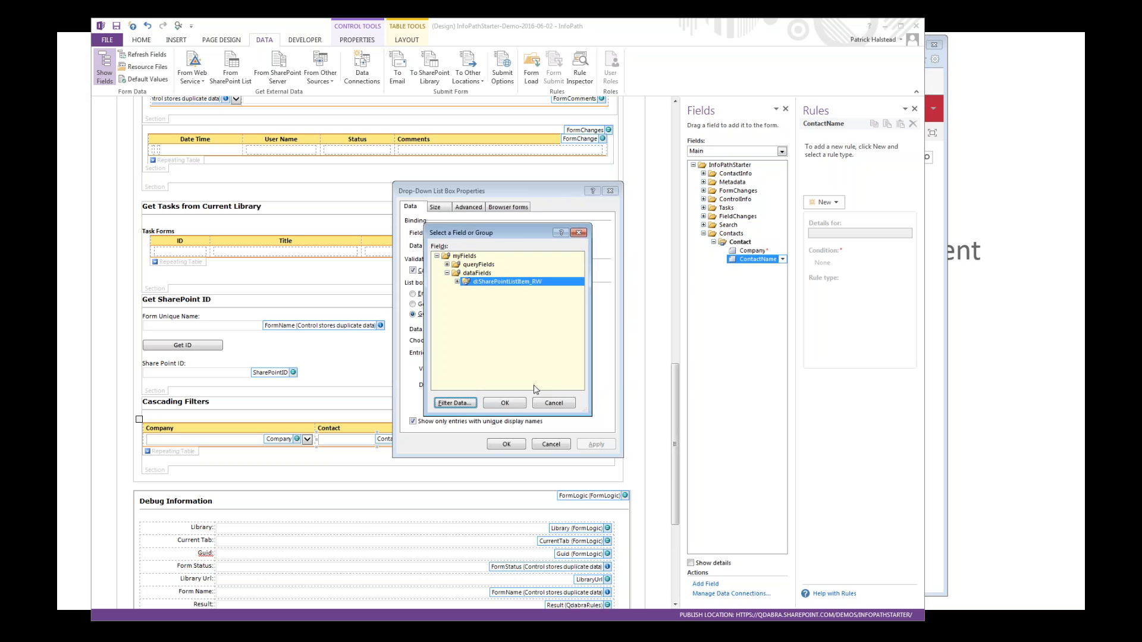
{"action": "left_click", "coordinate": [521, 404]}
{"action": "left_click", "coordinate": [506, 444]}
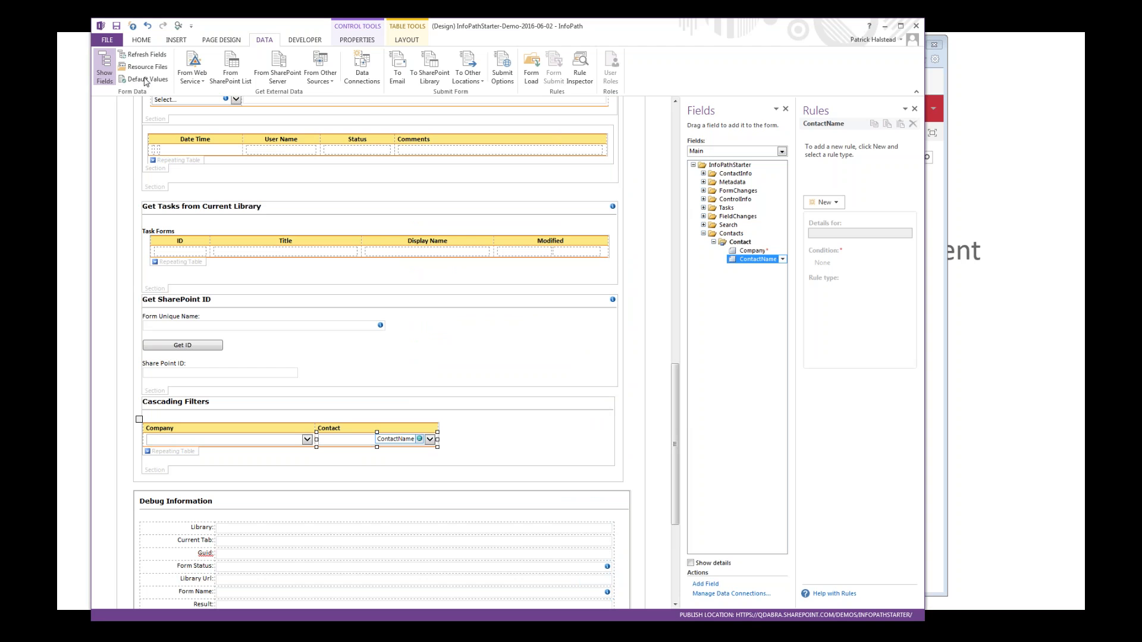
Step: Open the InfoPathStarter publish location in the browser and create a new form there, showing its Tab Four
{"action": "left_click", "coordinate": [108, 40]}
{"action": "left_click", "coordinate": [275, 161]}
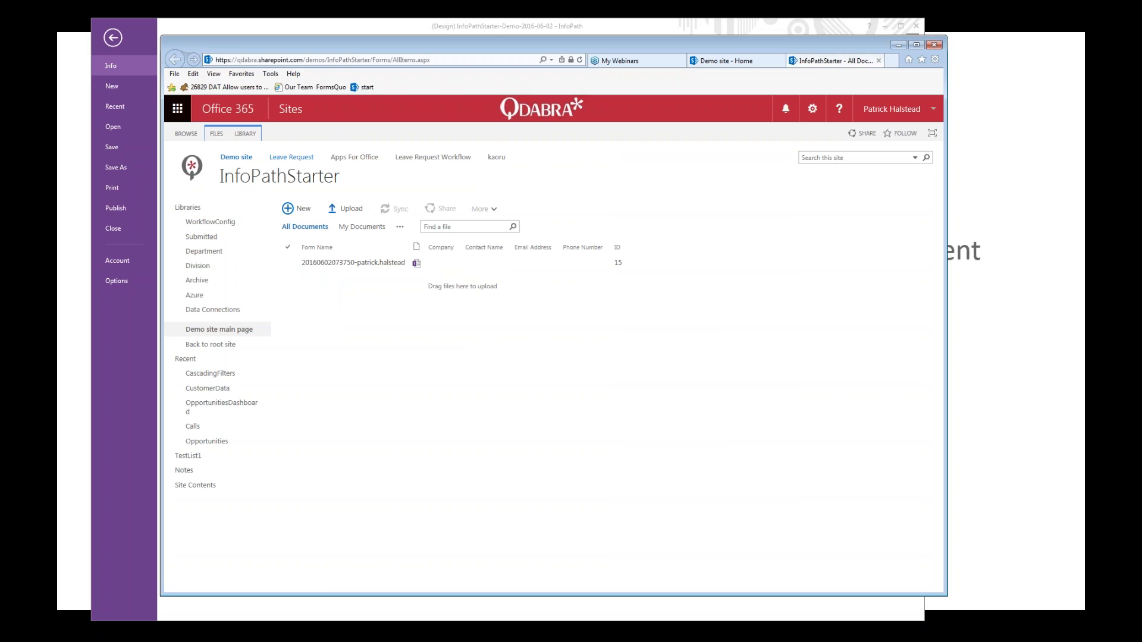
{"action": "left_click", "coordinate": [290, 208]}
{"action": "left_click", "coordinate": [366, 189]}
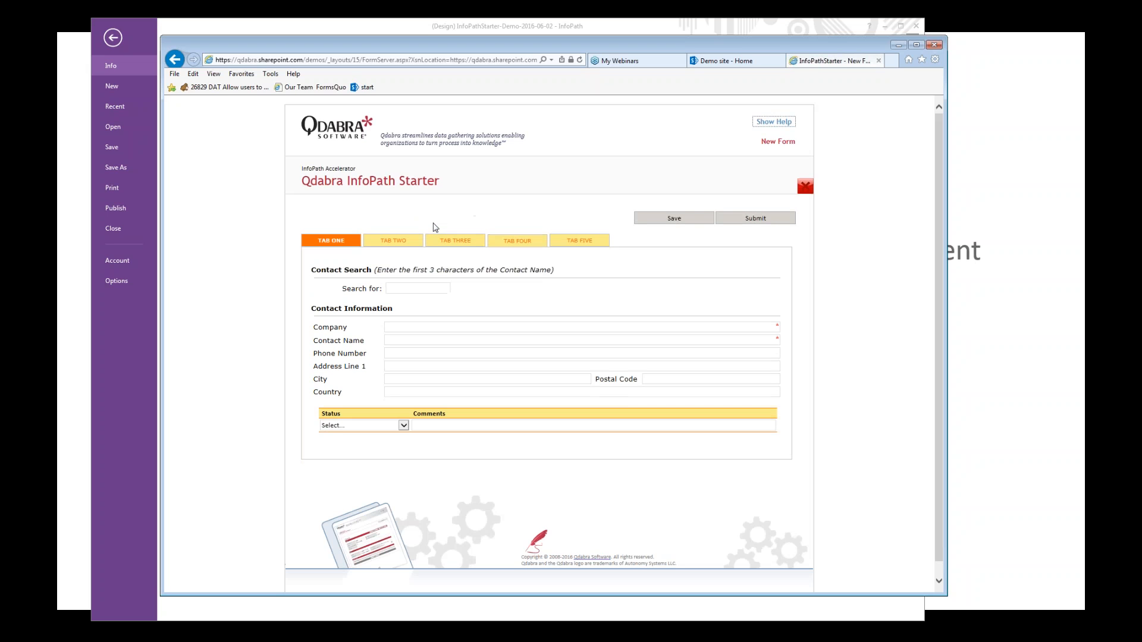
{"action": "left_click", "coordinate": [520, 243]}
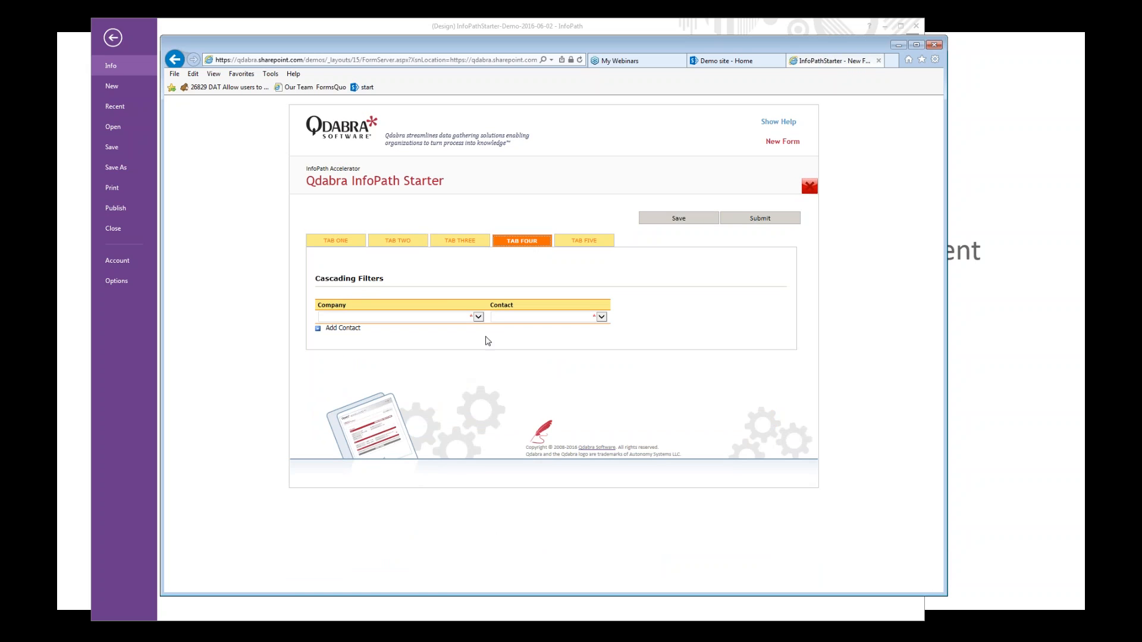
Step: Test the Contact dropdown with companies Alfreds Futterkiste, Antonio Moreno Taquería and Blauer See Delikatessen, then close the form
{"action": "left_click", "coordinate": [479, 317]}
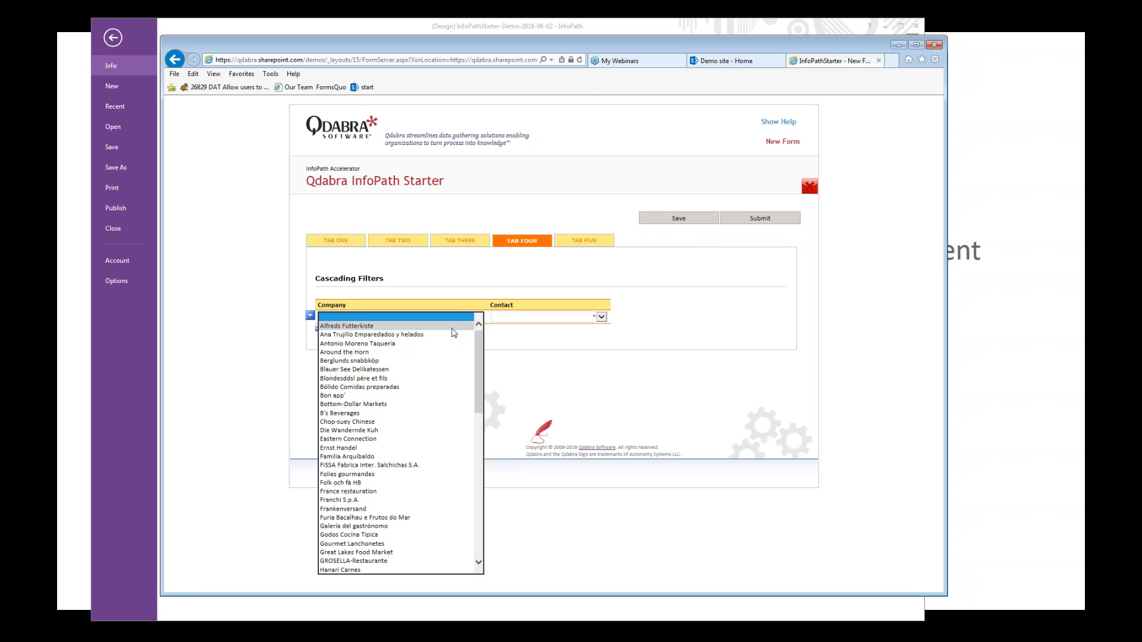
{"action": "left_click", "coordinate": [453, 326]}
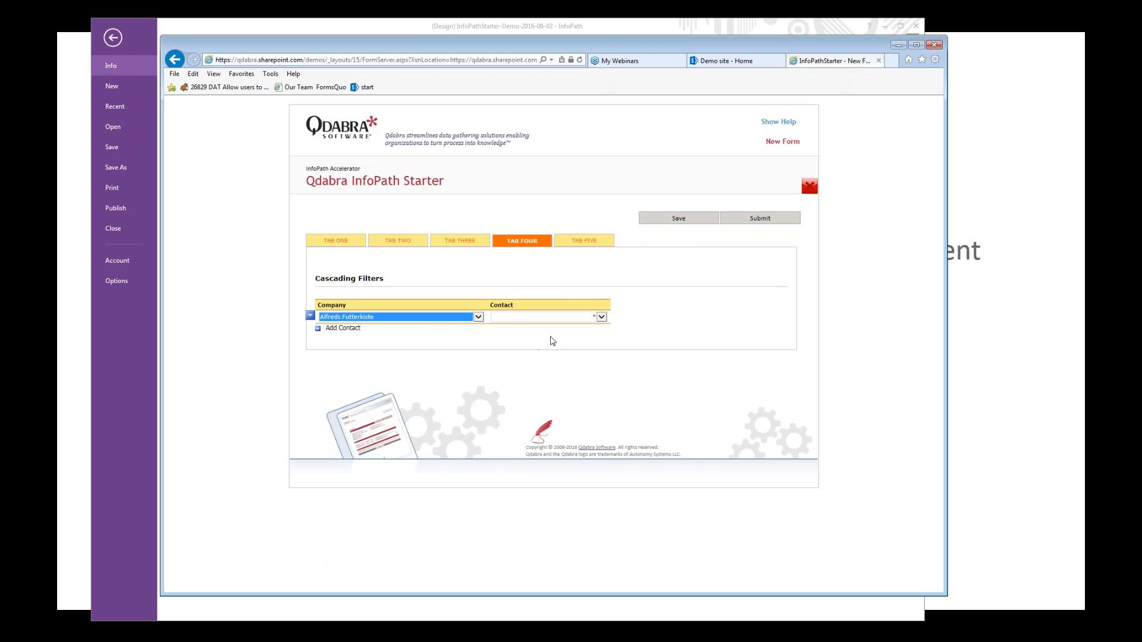
{"action": "left_click", "coordinate": [589, 319]}
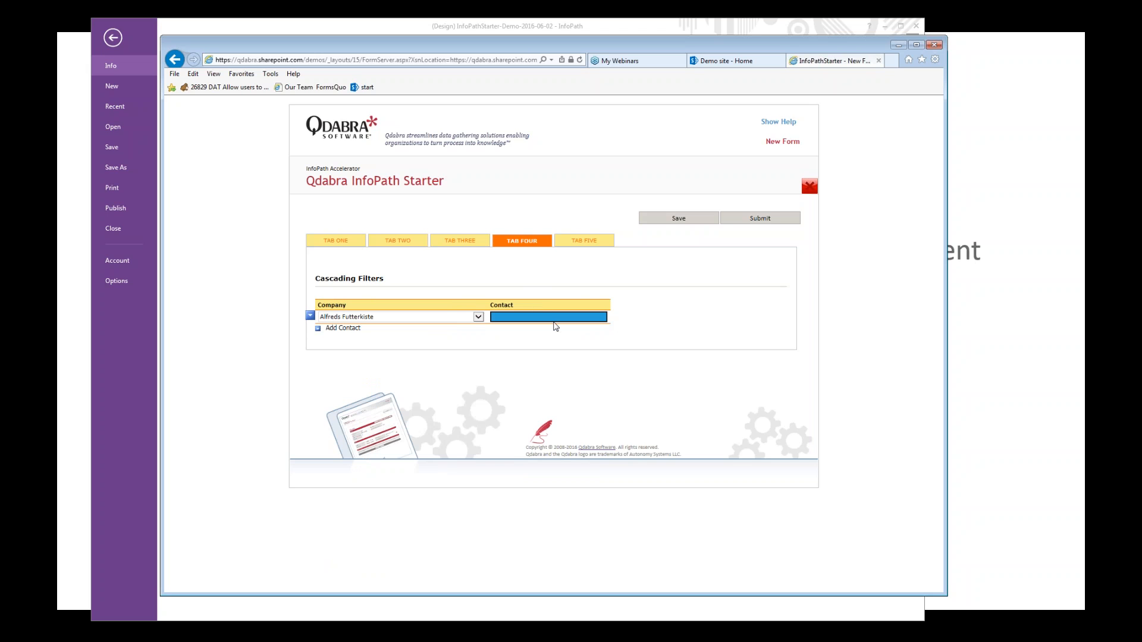
{"action": "left_click", "coordinate": [478, 317]}
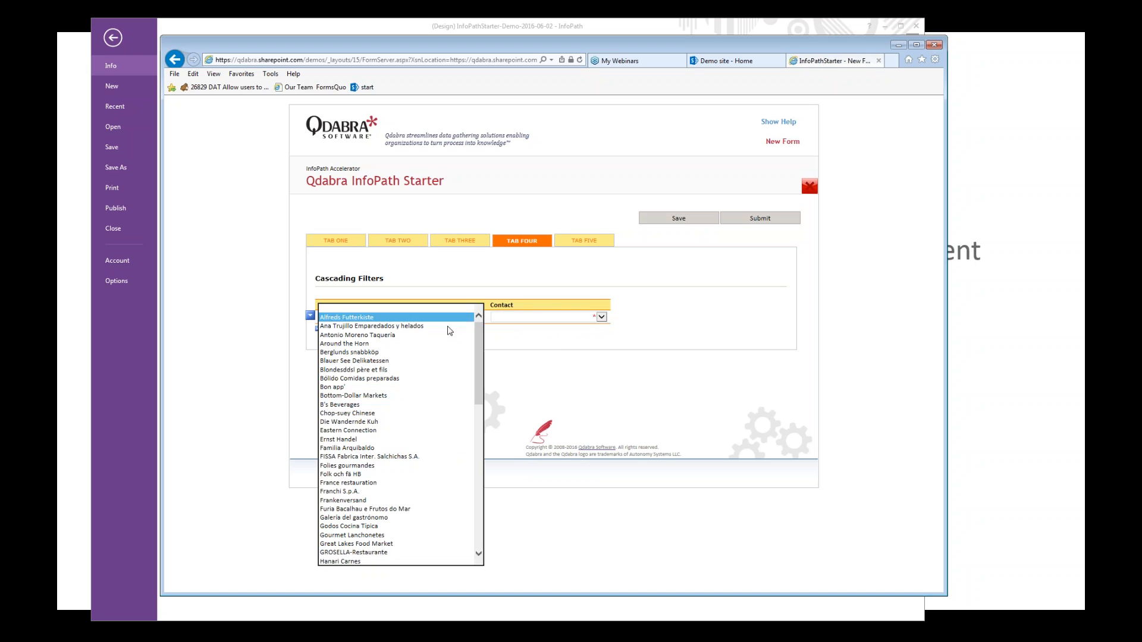
{"action": "left_click", "coordinate": [415, 337]}
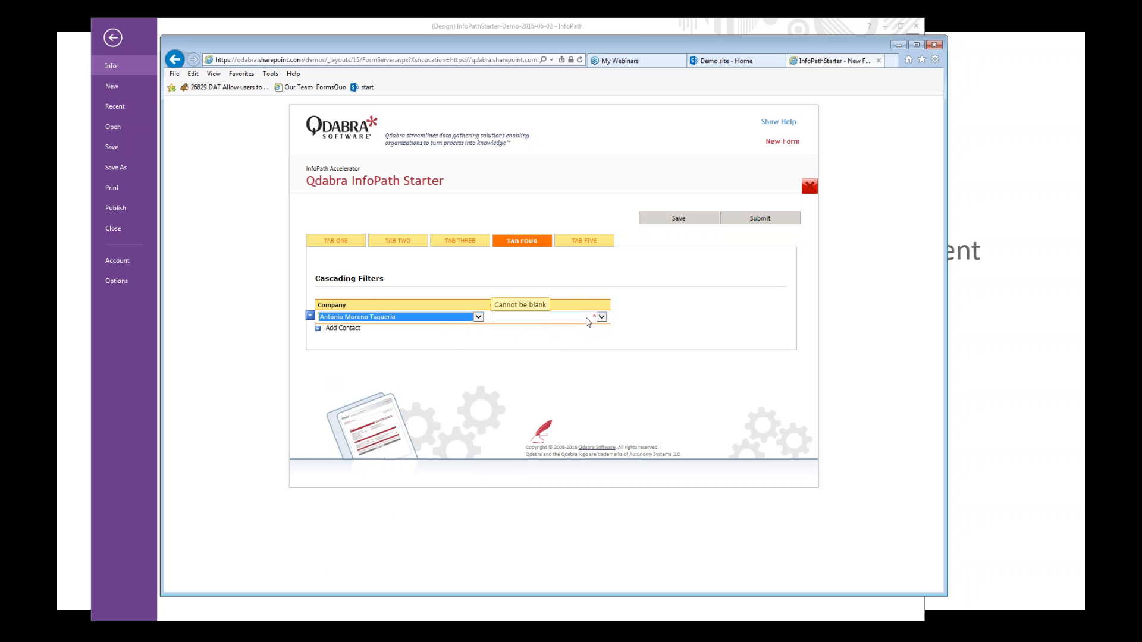
{"action": "left_click", "coordinate": [599, 318]}
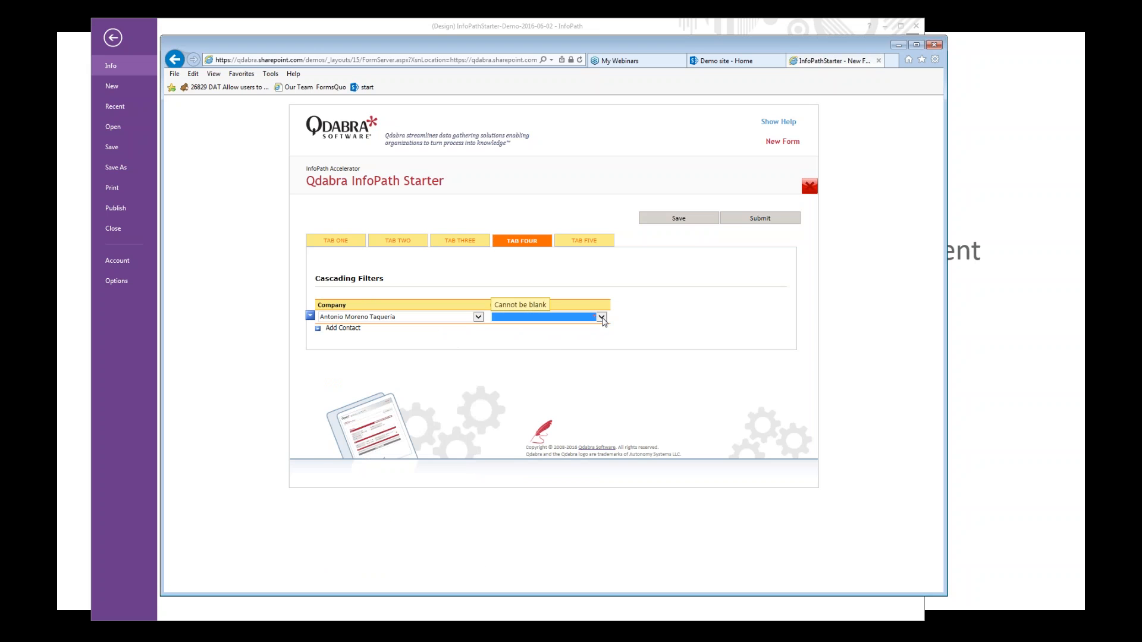
{"action": "left_click", "coordinate": [478, 317]}
{"action": "left_click", "coordinate": [394, 347]}
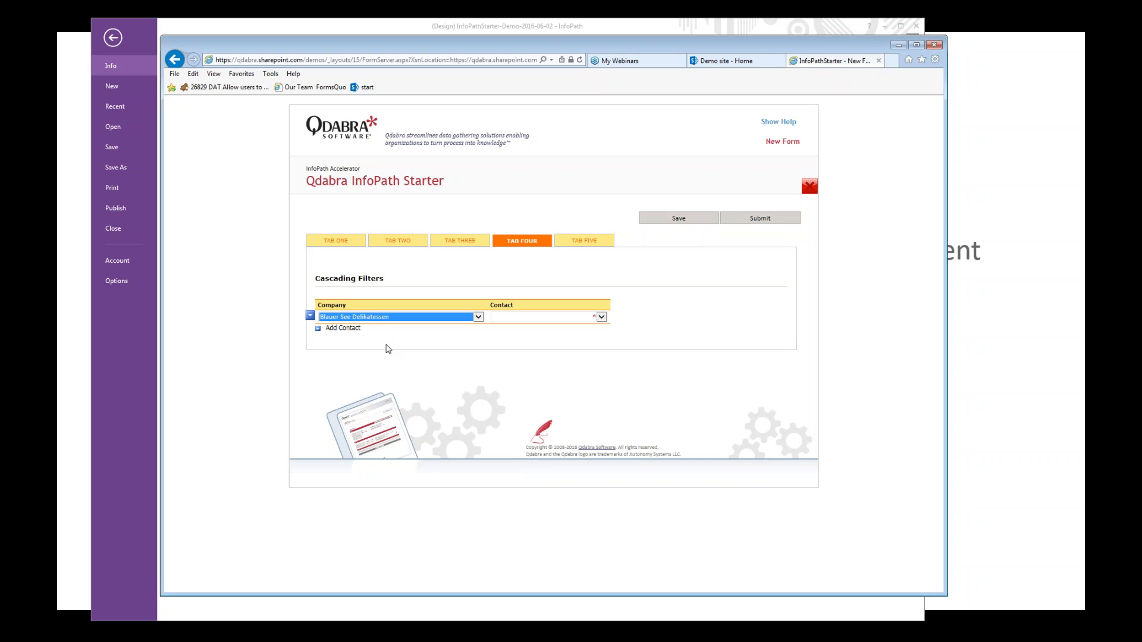
{"action": "left_click", "coordinate": [506, 319]}
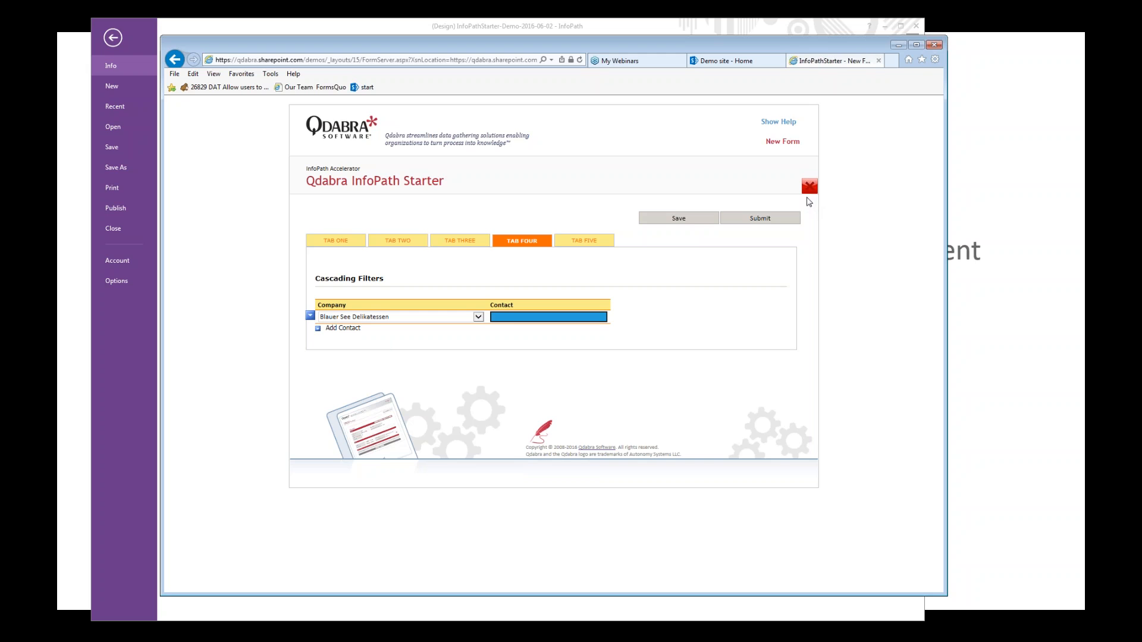
{"action": "left_click", "coordinate": [808, 187]}
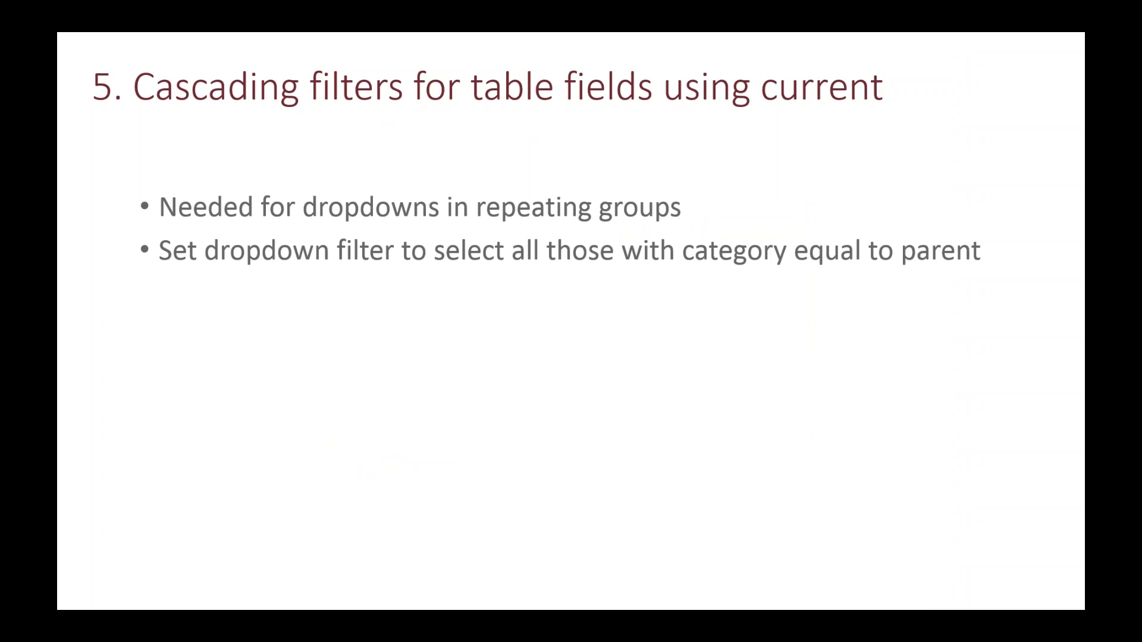
Step: View the slide on copying lookup data, then look at Copy Repeating Data.pptx from the Tips and Tricks folder
{"action": "key", "text": "Right"}
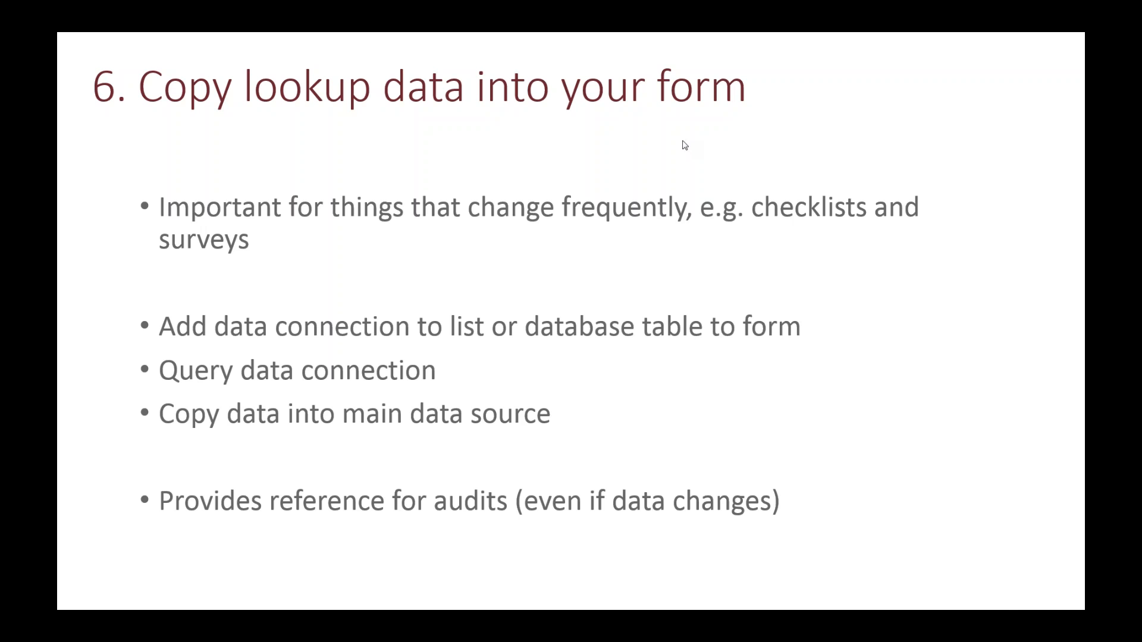
{"action": "key", "text": "Escape"}
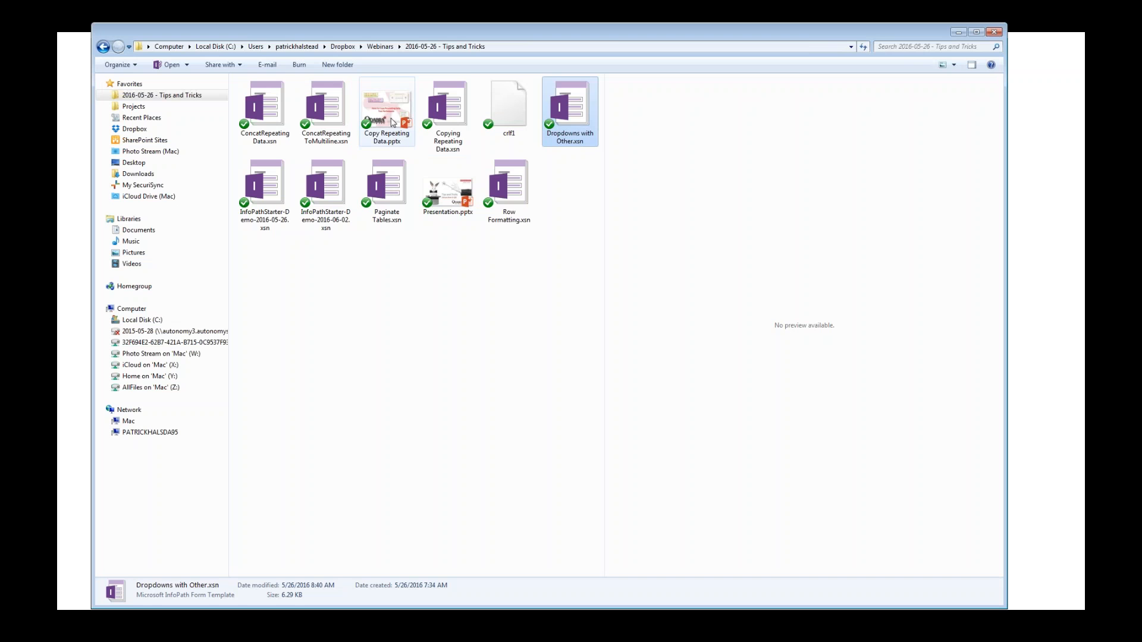
{"action": "left_click", "coordinate": [392, 123]}
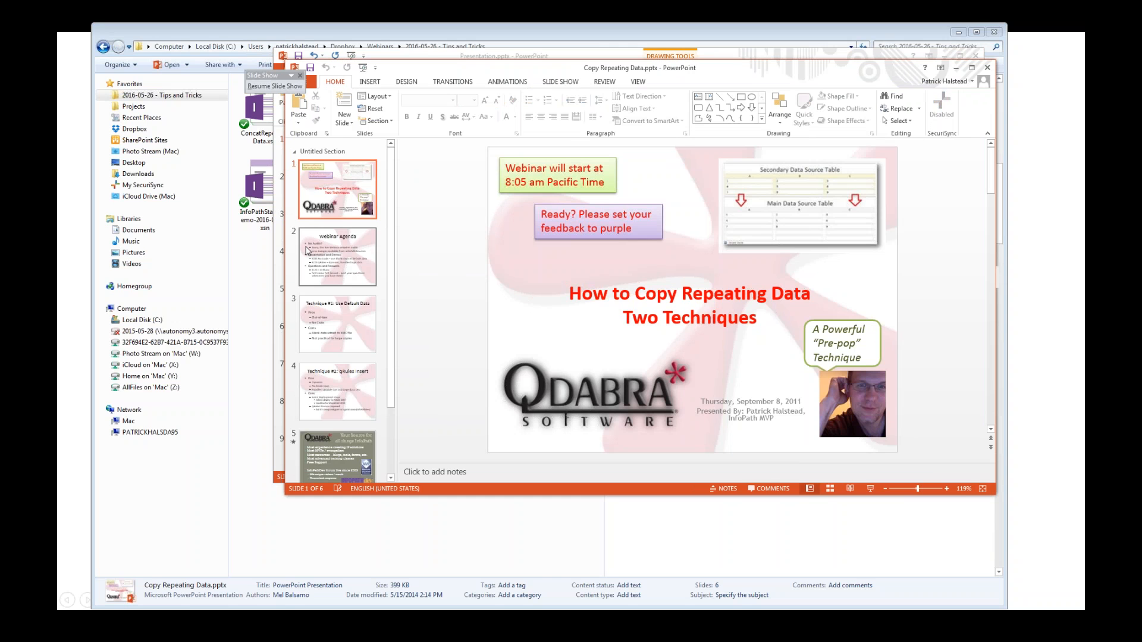
{"action": "left_click", "coordinate": [254, 275]}
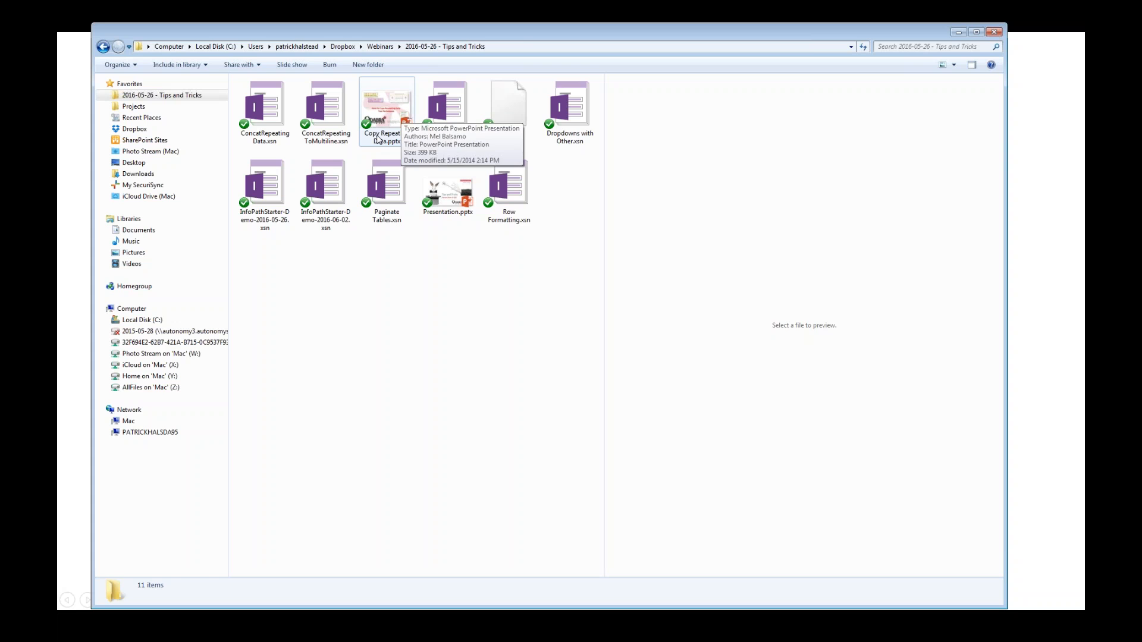
Step: Open Copying Repeating Data.xsn in InfoPath design mode and preview the form
{"action": "right_click", "coordinate": [443, 115]}
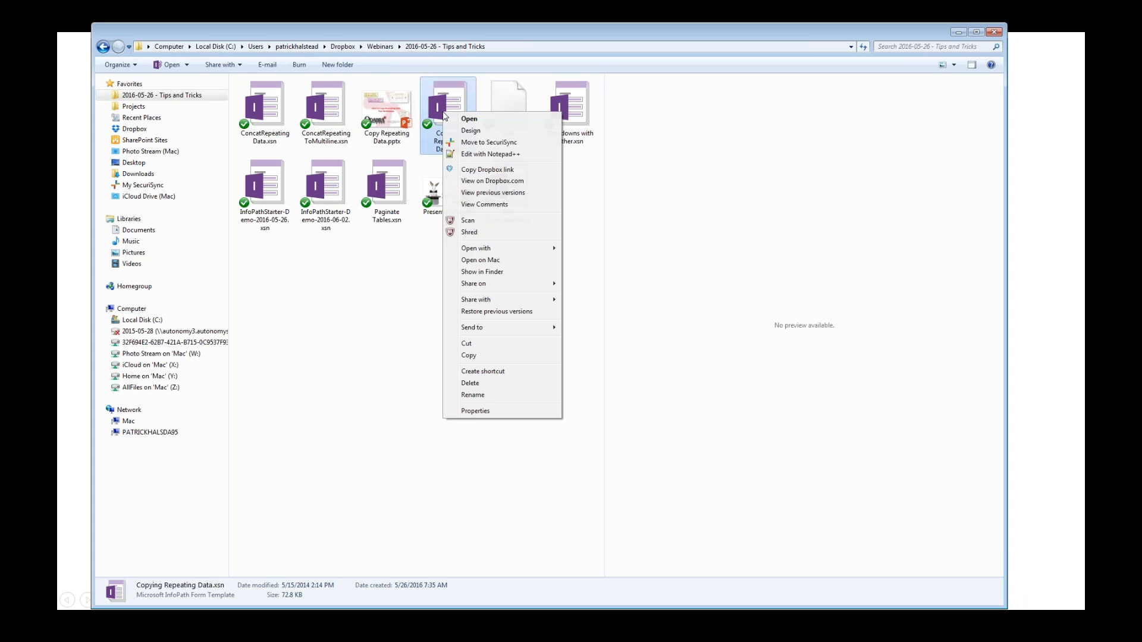
{"action": "left_click", "coordinate": [474, 138]}
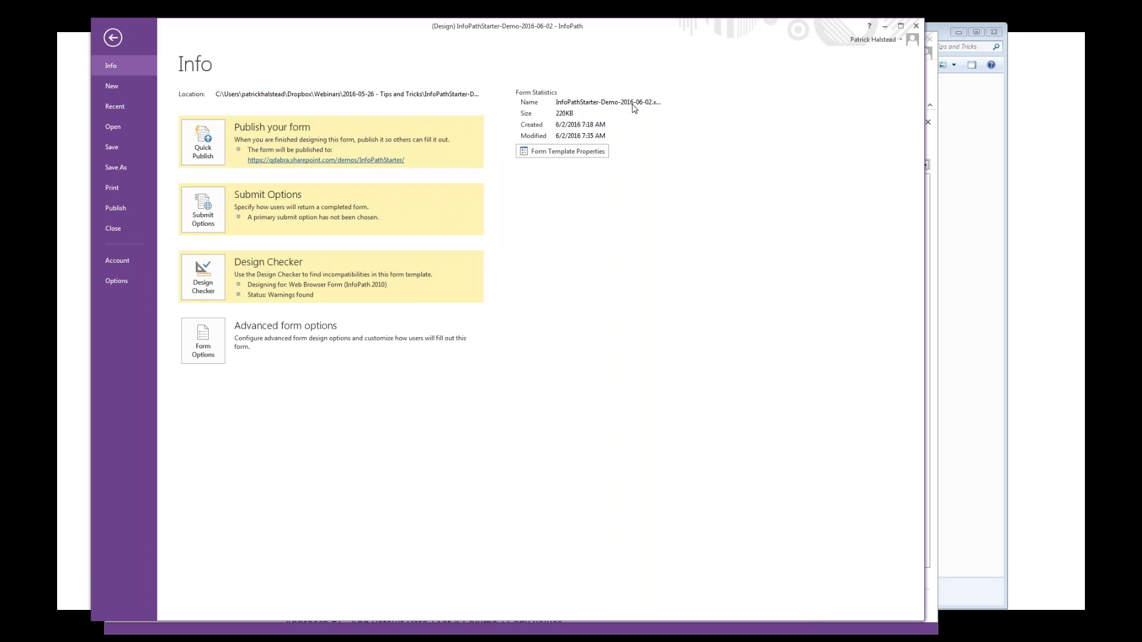
{"action": "left_click", "coordinate": [886, 28]}
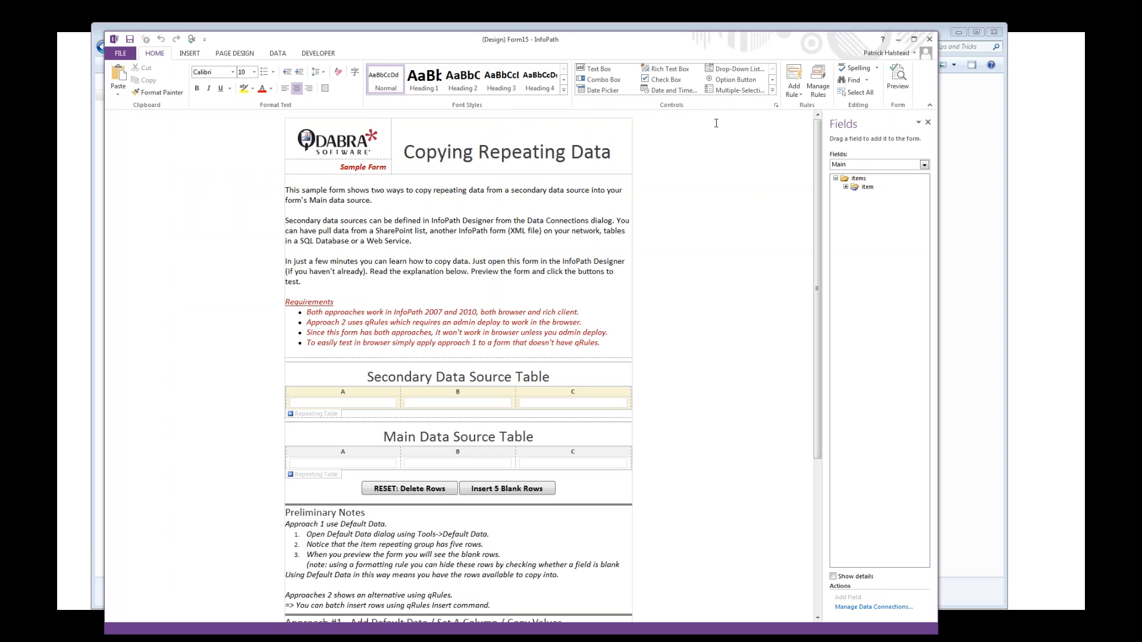
{"action": "left_click", "coordinate": [902, 80]}
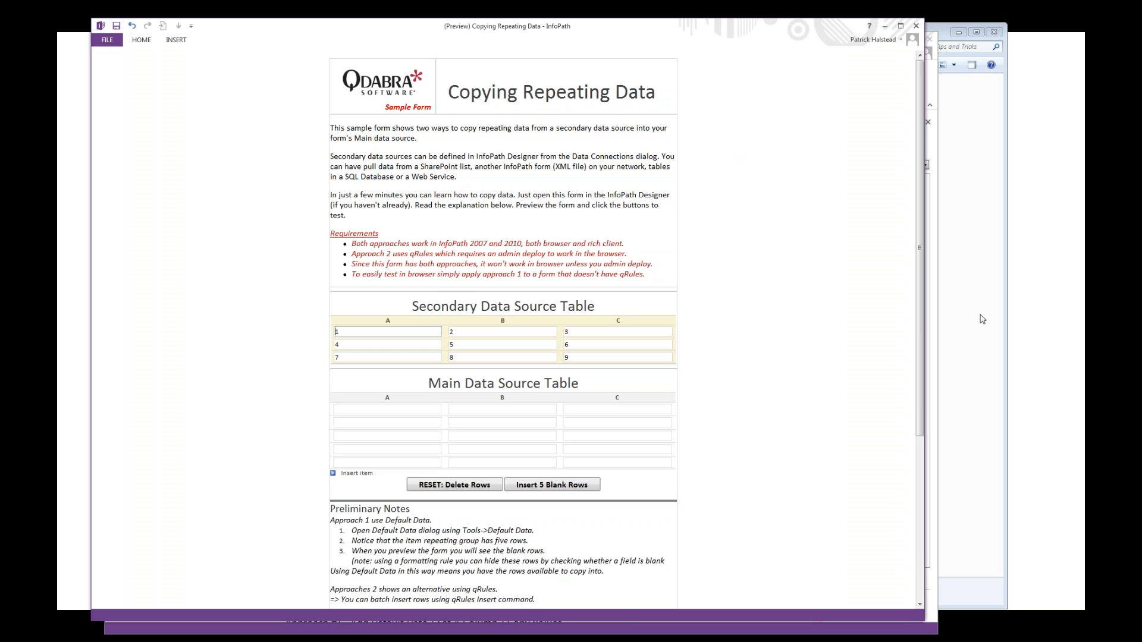
Step: Copy the secondary data source rows into the main data source table with Approach #1, Copy Using Set
{"action": "left_click_drag", "start_coordinate": [918, 335], "coordinate": [918, 409]}
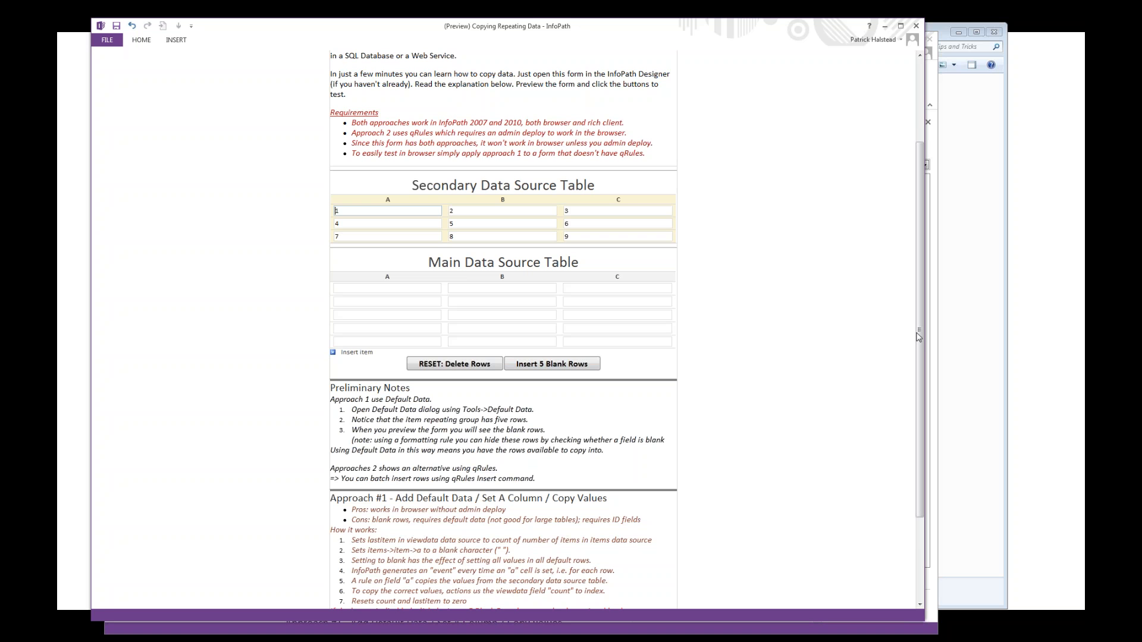
{"action": "left_click_drag", "start_coordinate": [918, 336], "coordinate": [919, 381]}
{"action": "scroll", "coordinate": [923, 393], "scroll_direction": "down", "scroll_amount": 1}
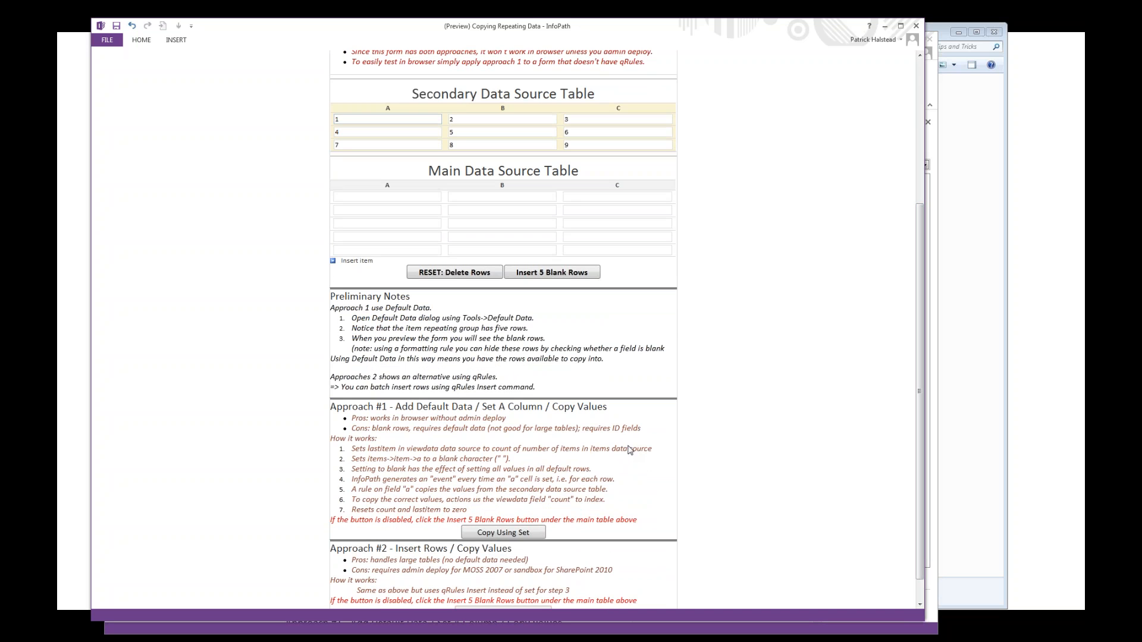
{"action": "left_click", "coordinate": [520, 533]}
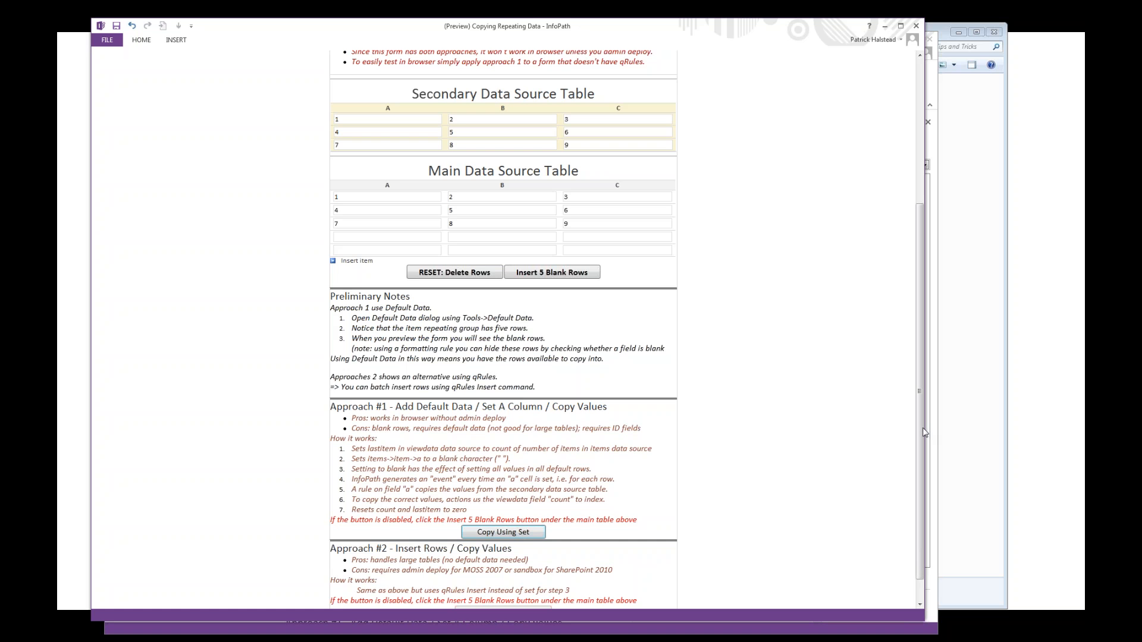
{"action": "left_click_drag", "start_coordinate": [922, 419], "coordinate": [922, 390]}
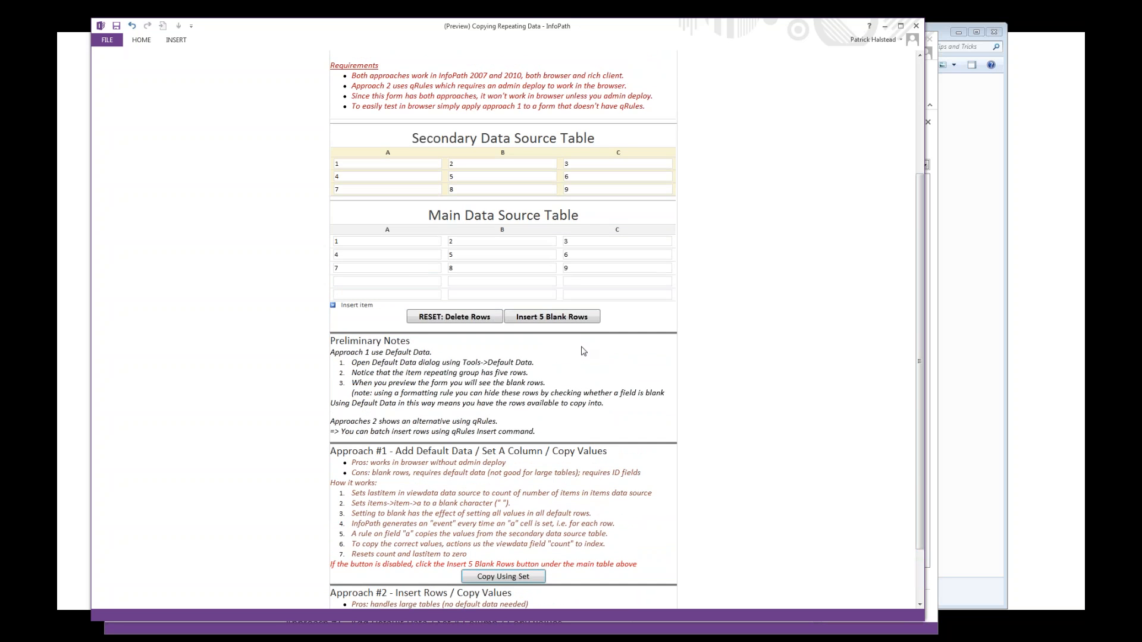
Step: Delete the main data source table's rows, copy the data with Approach #2, Copy Using Insert, and close the preview
{"action": "left_click", "coordinate": [466, 320]}
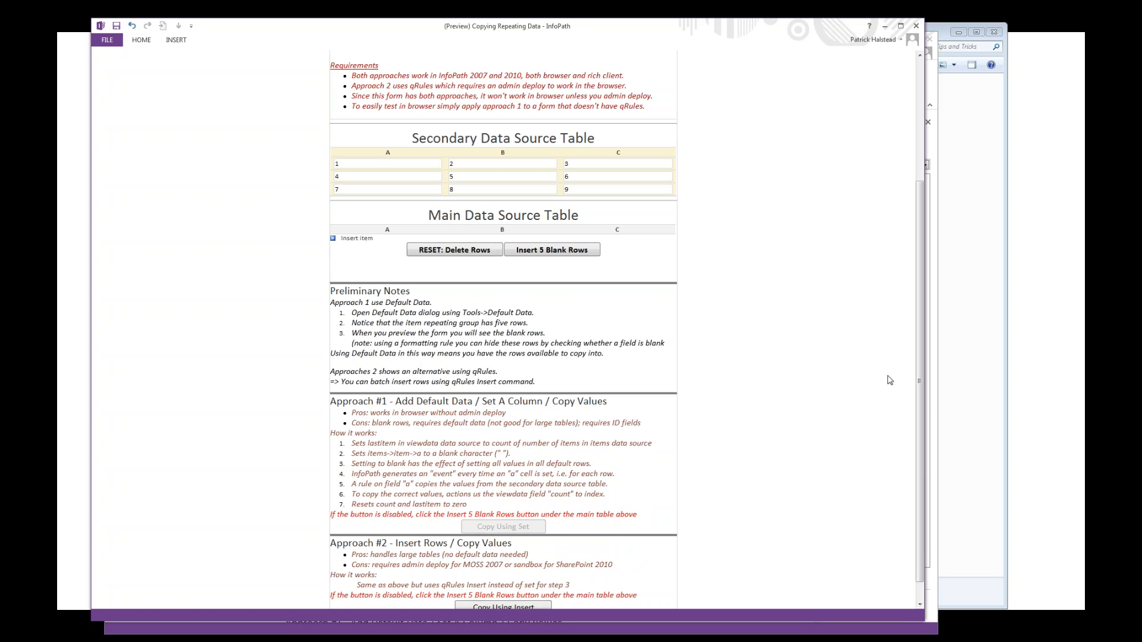
{"action": "left_click_drag", "start_coordinate": [919, 397], "coordinate": [919, 427]}
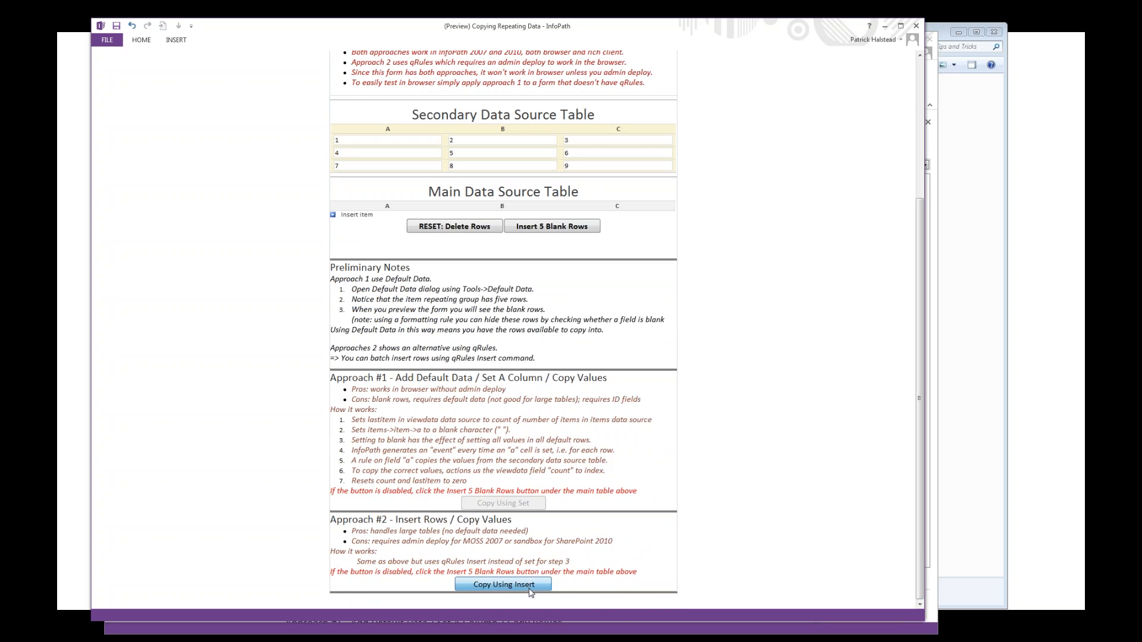
{"action": "left_click", "coordinate": [531, 585]}
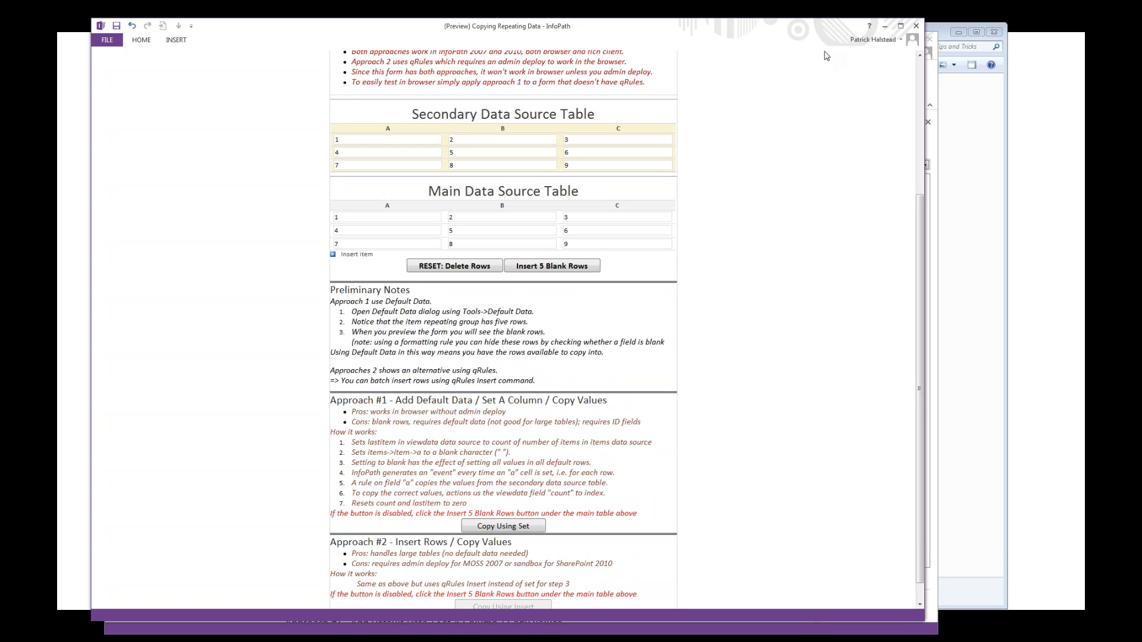
{"action": "left_click", "coordinate": [916, 31]}
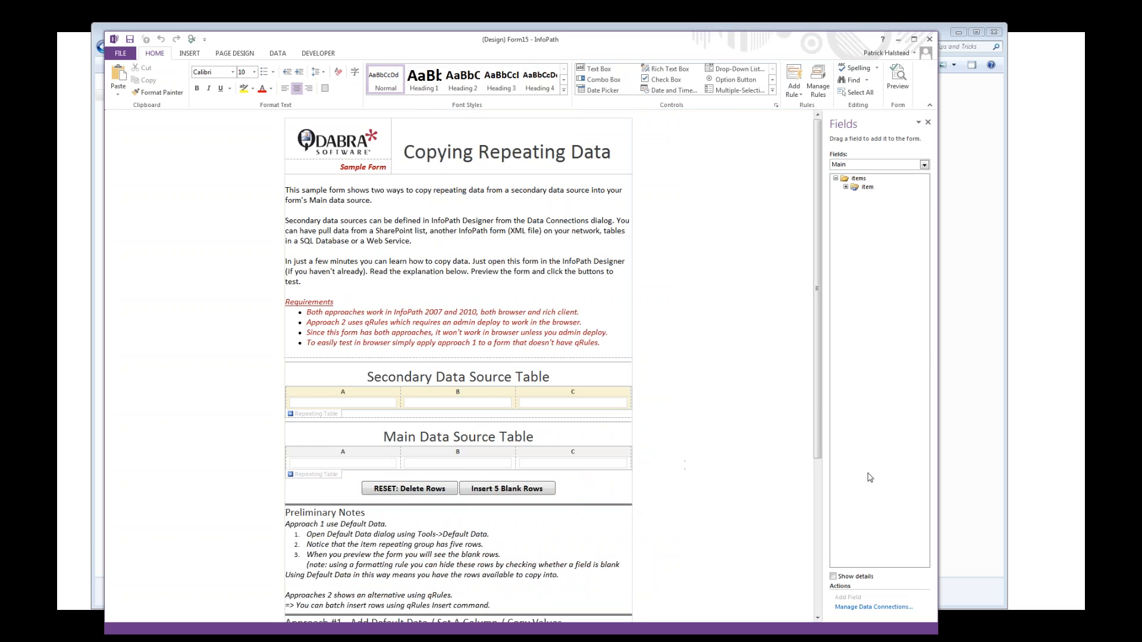
Step: Examine the Copy Using Insert button's Insert Rows in Target Table rule and the details of its Command action
{"action": "scroll", "coordinate": [818, 499], "scroll_direction": "down", "scroll_amount": 5}
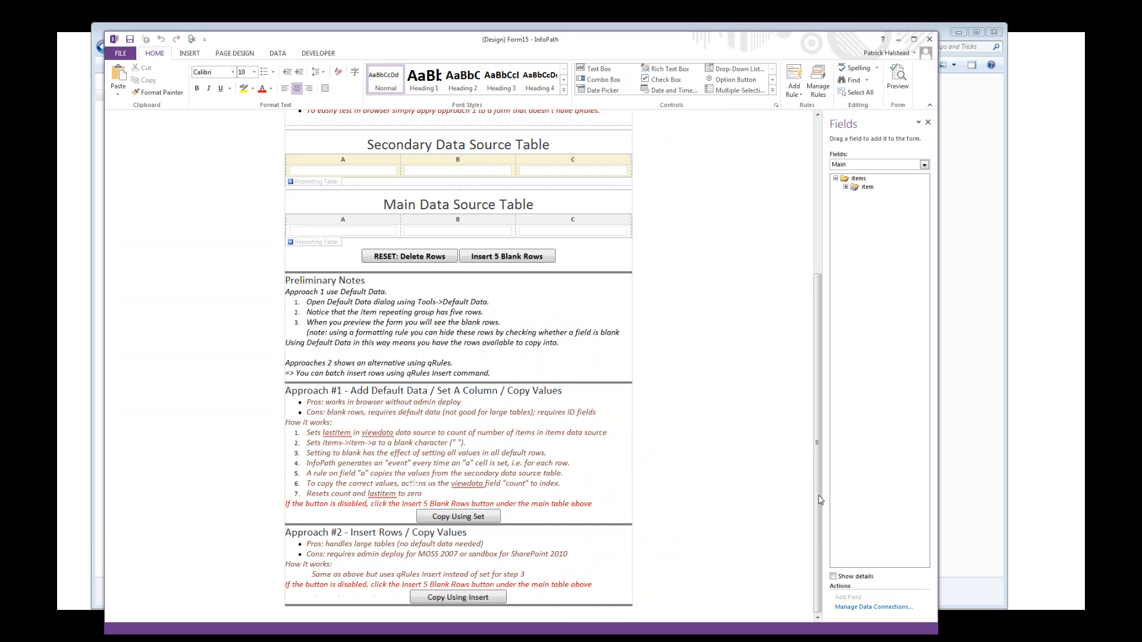
{"action": "left_click", "coordinate": [476, 598]}
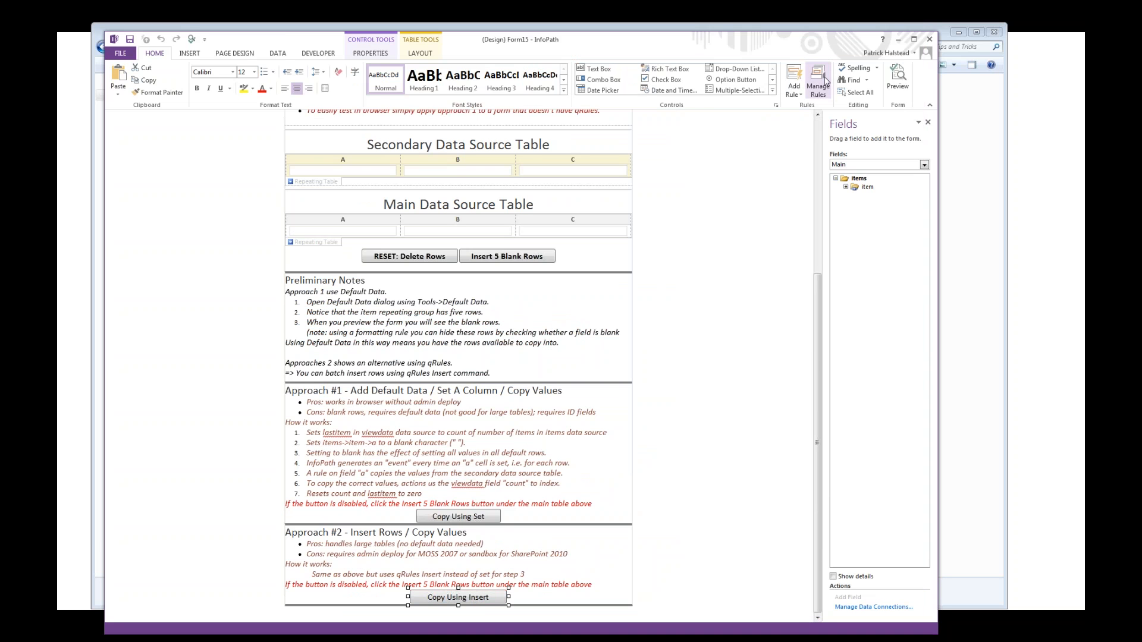
{"action": "left_click", "coordinate": [819, 85]}
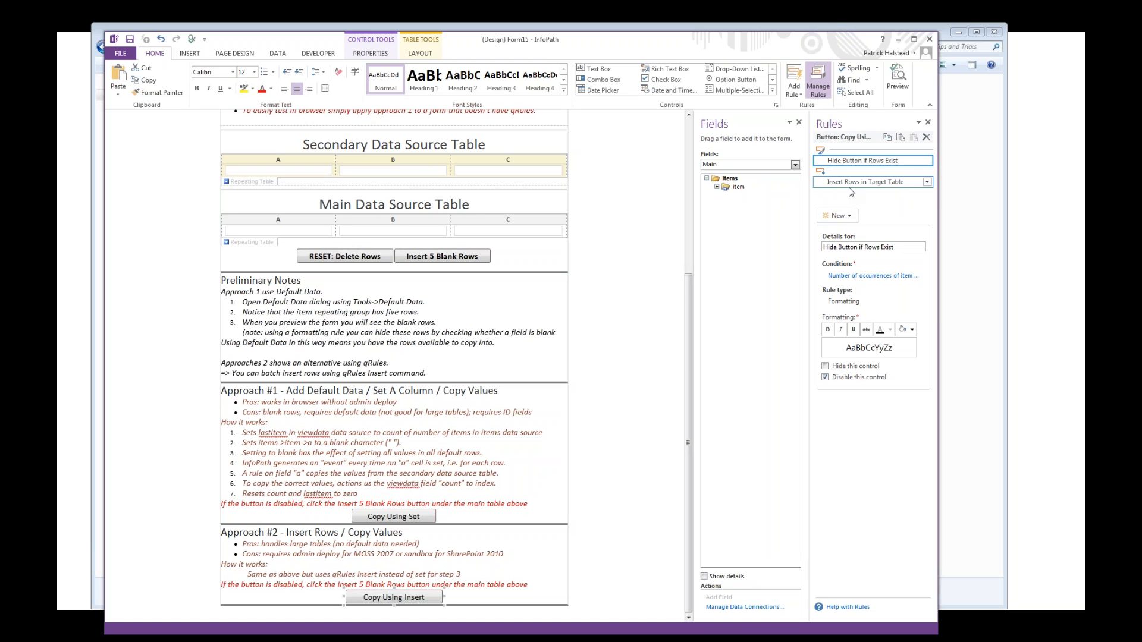
{"action": "left_click", "coordinate": [851, 189]}
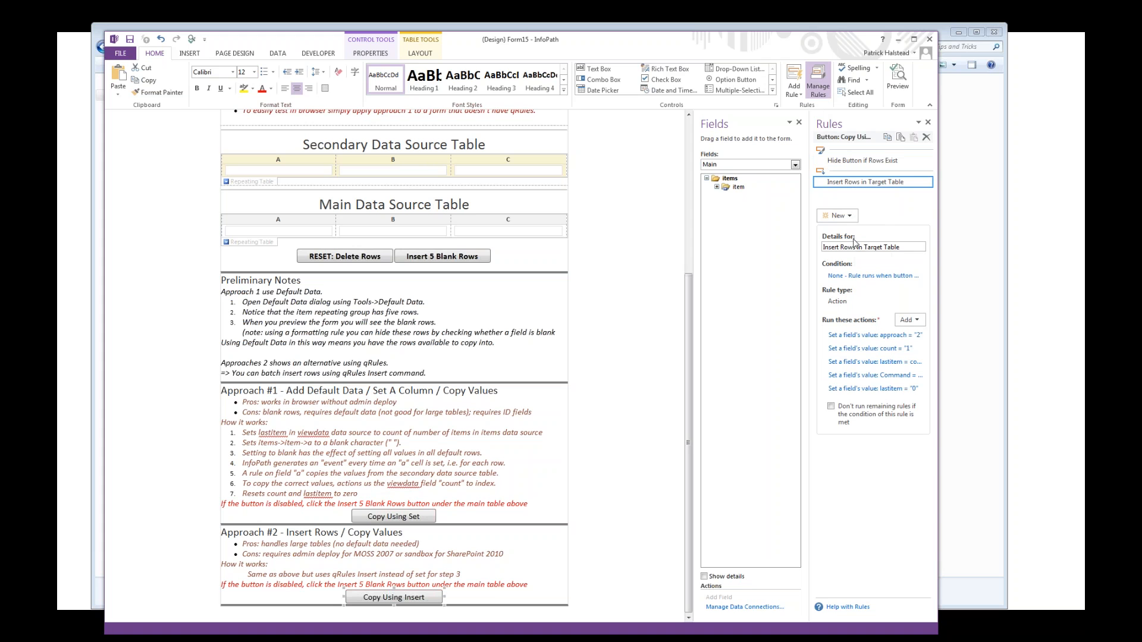
{"action": "left_click", "coordinate": [864, 375]}
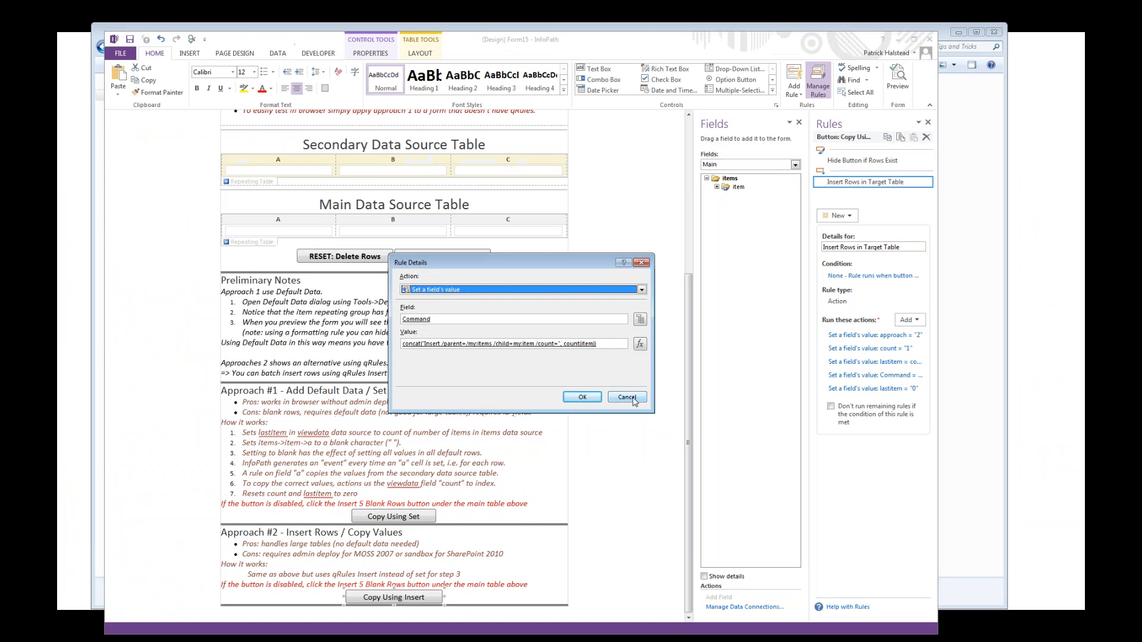
{"action": "left_click", "coordinate": [626, 397]}
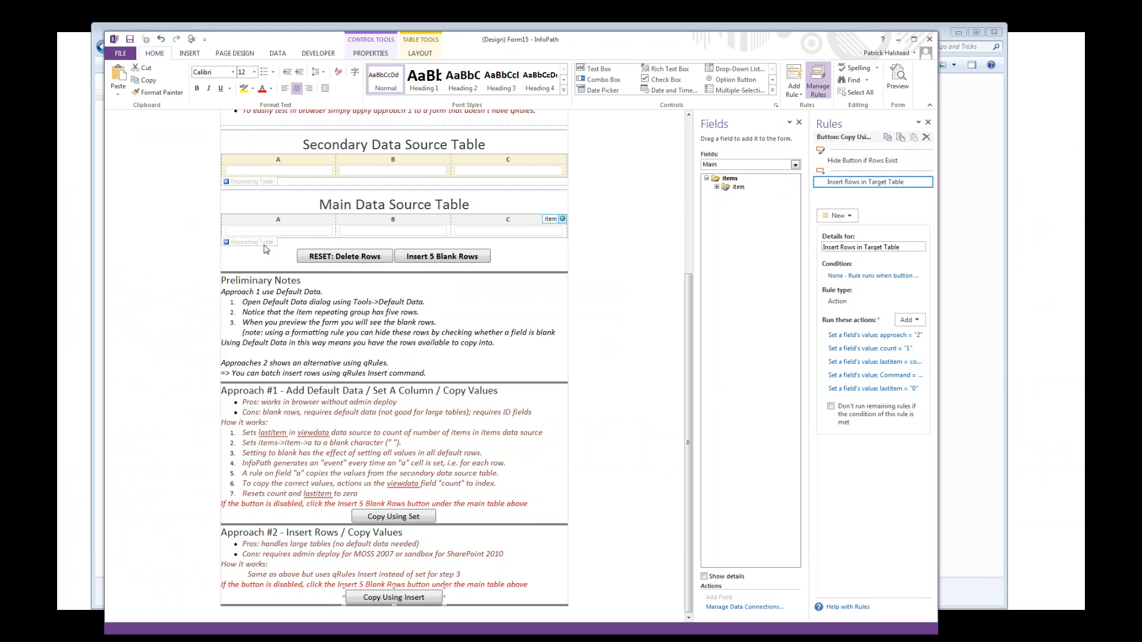
Step: Inspect the main table's Approach 2: Set Value and Counts rule and the details of its count action
{"action": "left_click", "coordinate": [266, 248]}
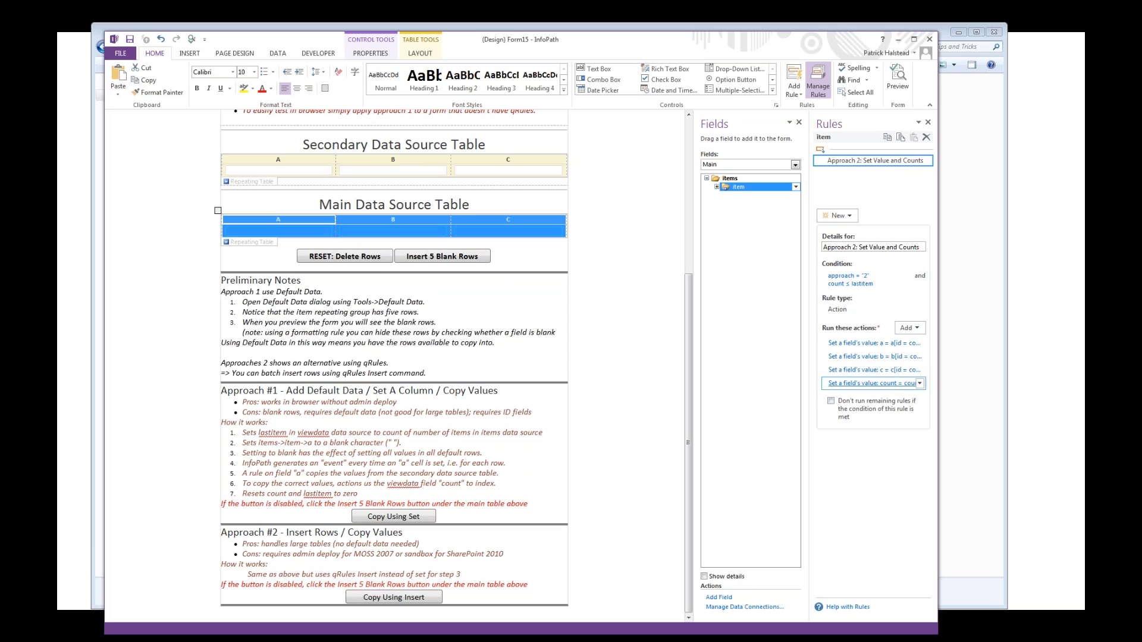
{"action": "left_click", "coordinate": [874, 383]}
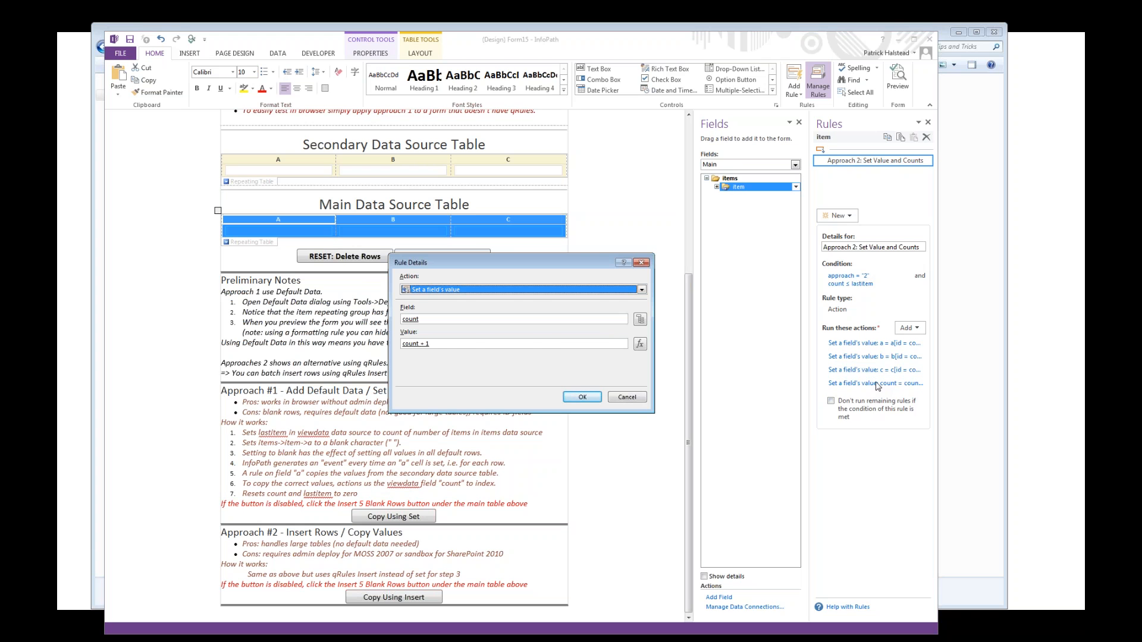
{"action": "key", "text": "Escape"}
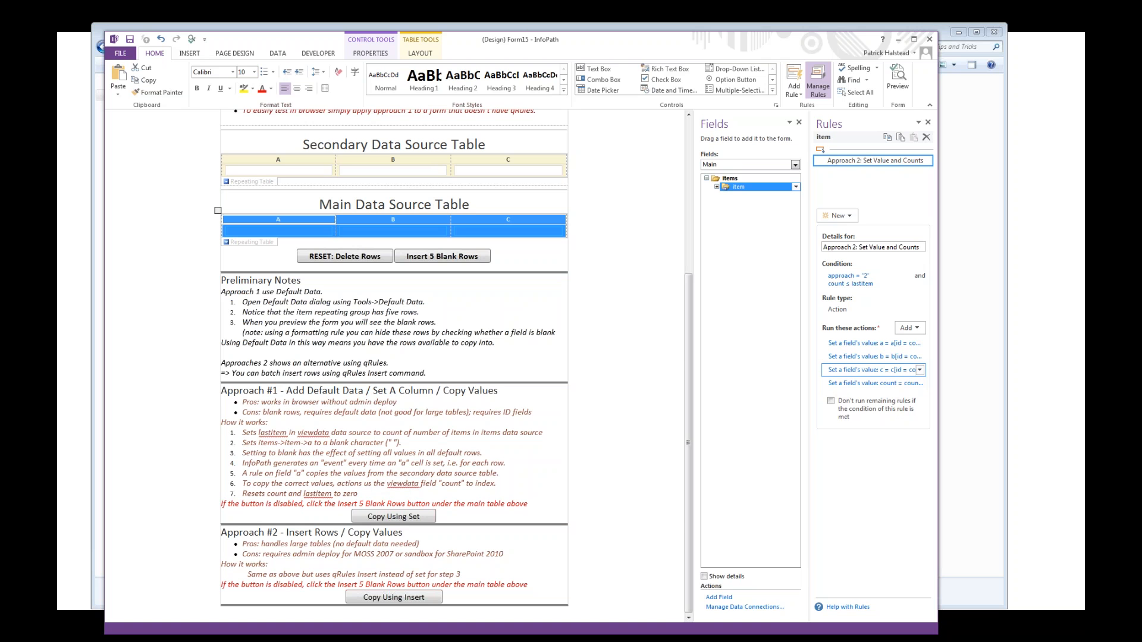
Step: Close the Copying Repeating Data form without saving, return to the slide show and advance past the copy lookup data slide
{"action": "left_click", "coordinate": [930, 39]}
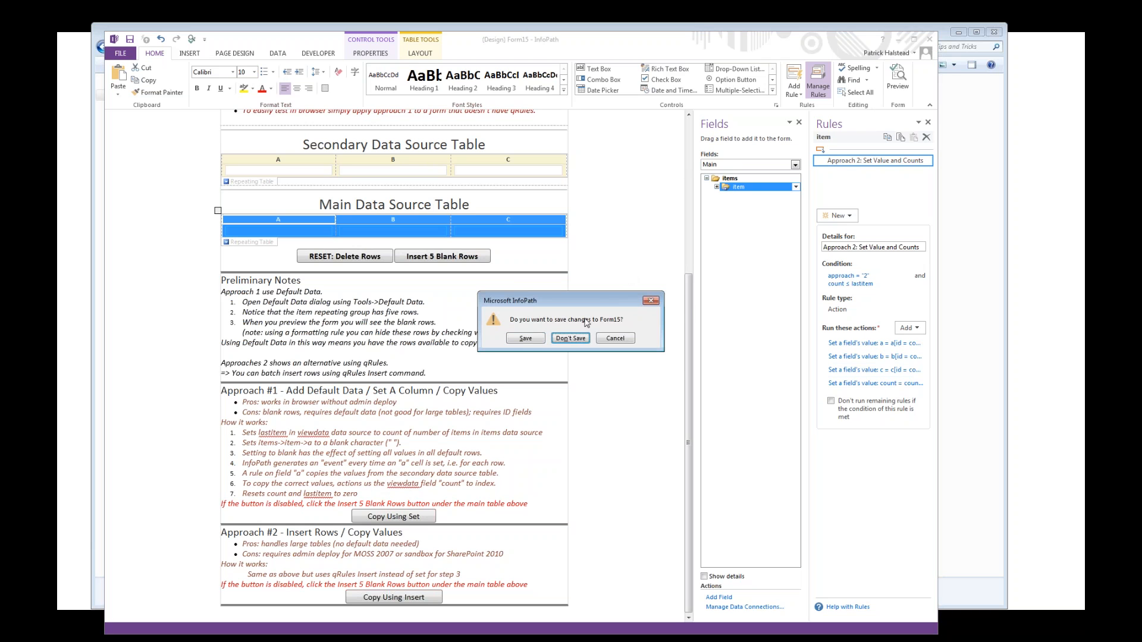
{"action": "left_click", "coordinate": [578, 338]}
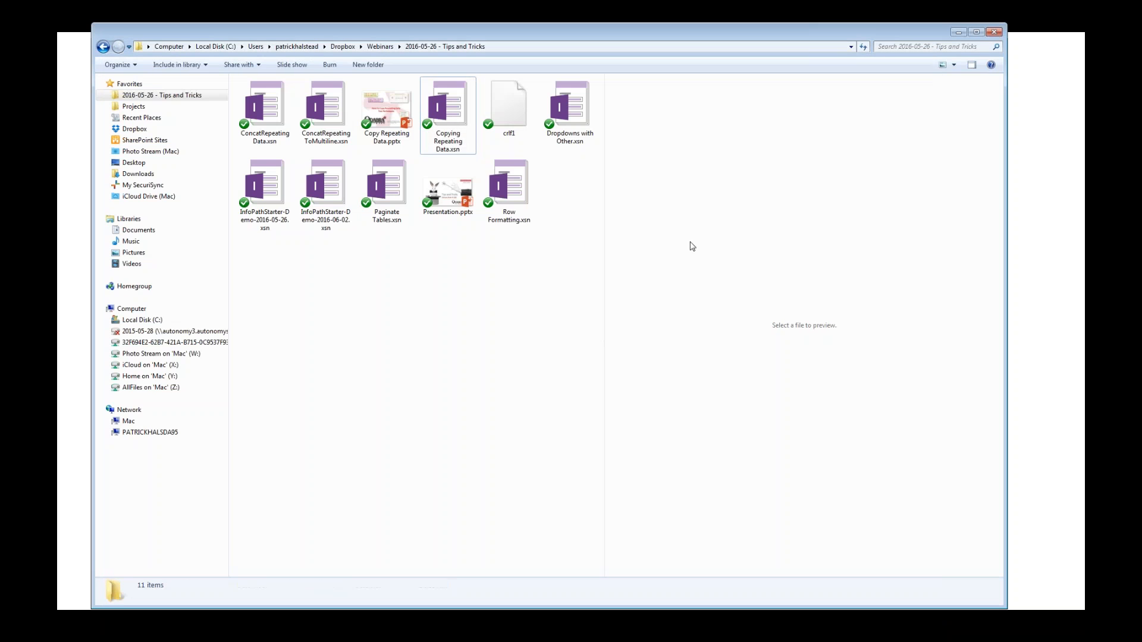
{"action": "left_click", "coordinate": [1021, 203]}
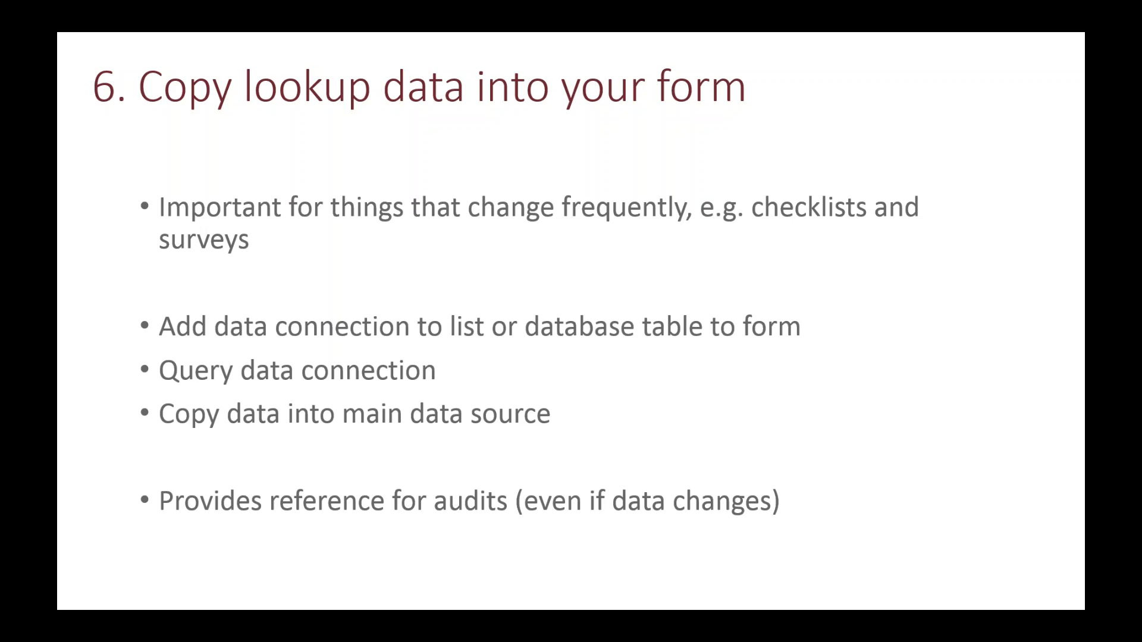
{"action": "key", "text": "Right"}
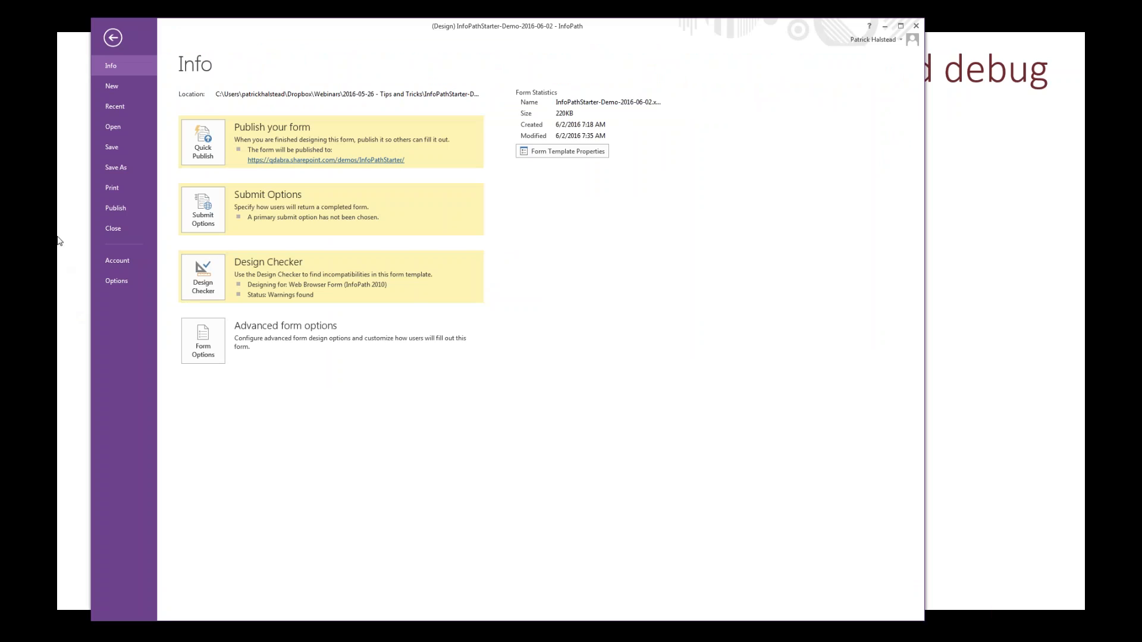
Step: Return to the InfoPathStarter-Demo-2016-06-02 form design and inspect the Show Hide rule on the Tasks section
{"action": "left_click", "coordinate": [113, 38]}
{"action": "left_click", "coordinate": [108, 37]}
{"action": "left_click", "coordinate": [113, 38]}
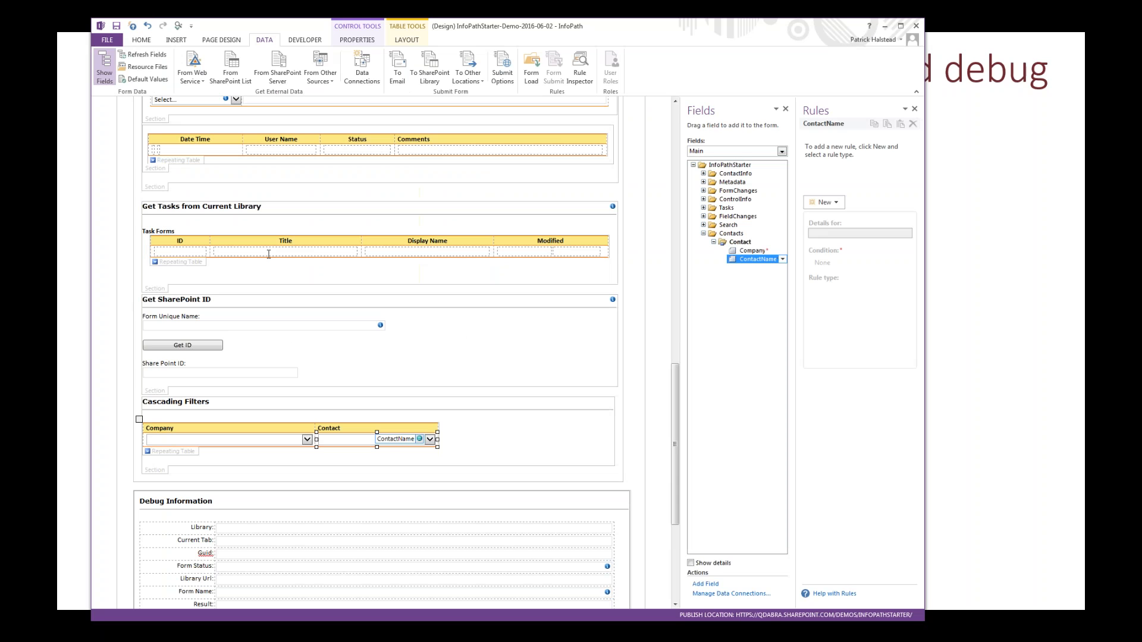
{"action": "left_click", "coordinate": [153, 291]}
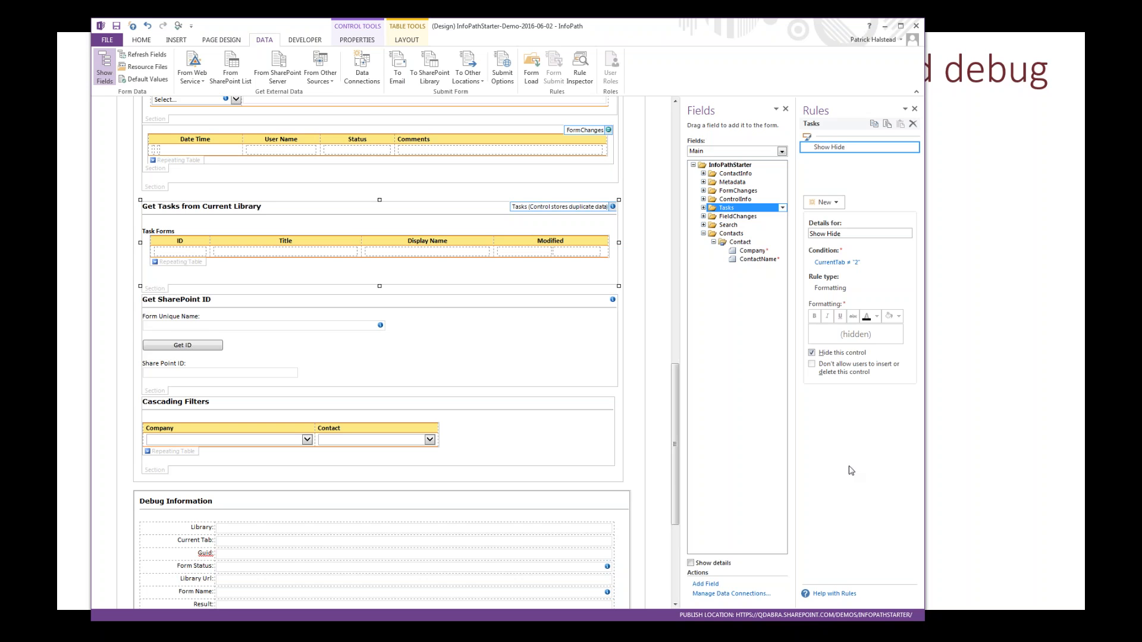
Step: Inspect the TAB TWO button's set current tab rule and the details of its CurrentTab action
{"action": "left_click_drag", "start_coordinate": [676, 369], "coordinate": [676, 224]}
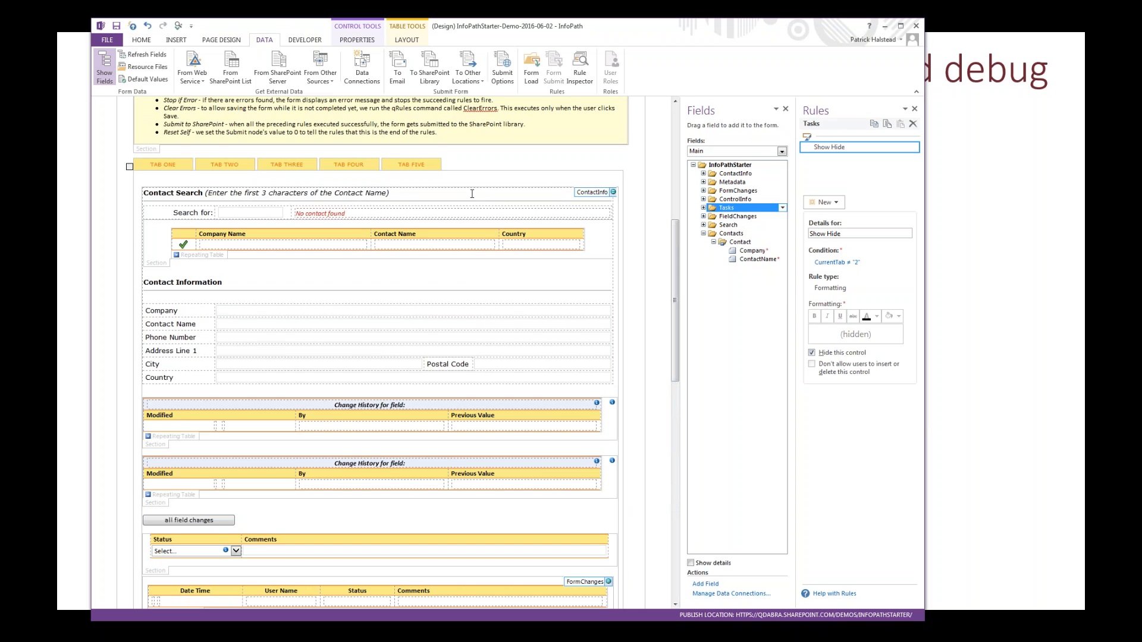
{"action": "left_click", "coordinate": [207, 168]}
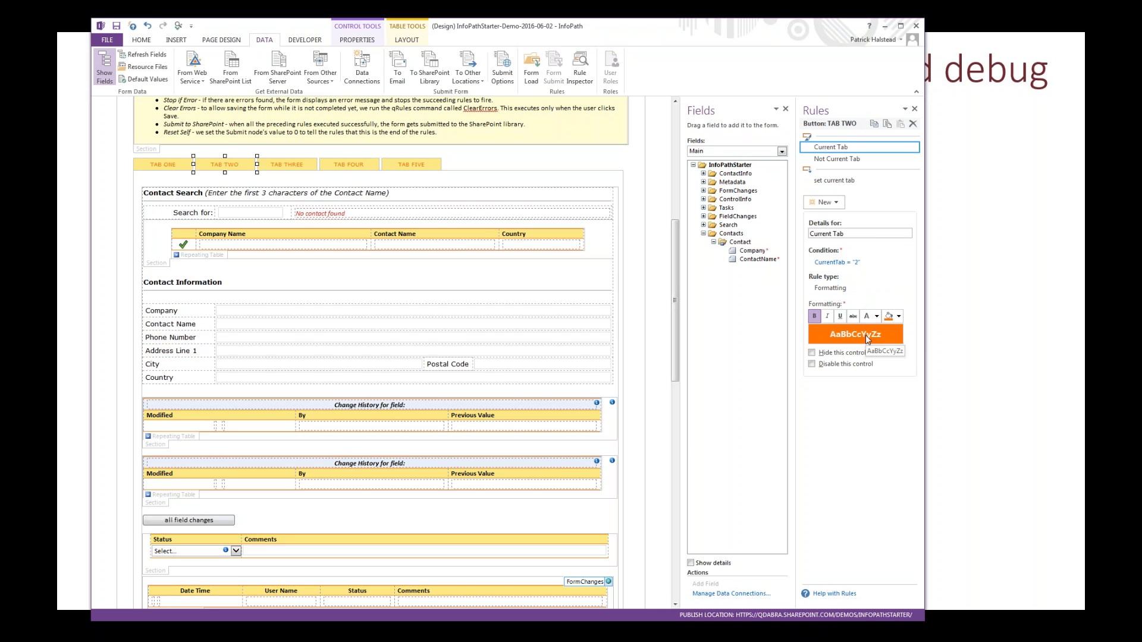
{"action": "left_click", "coordinate": [846, 181]}
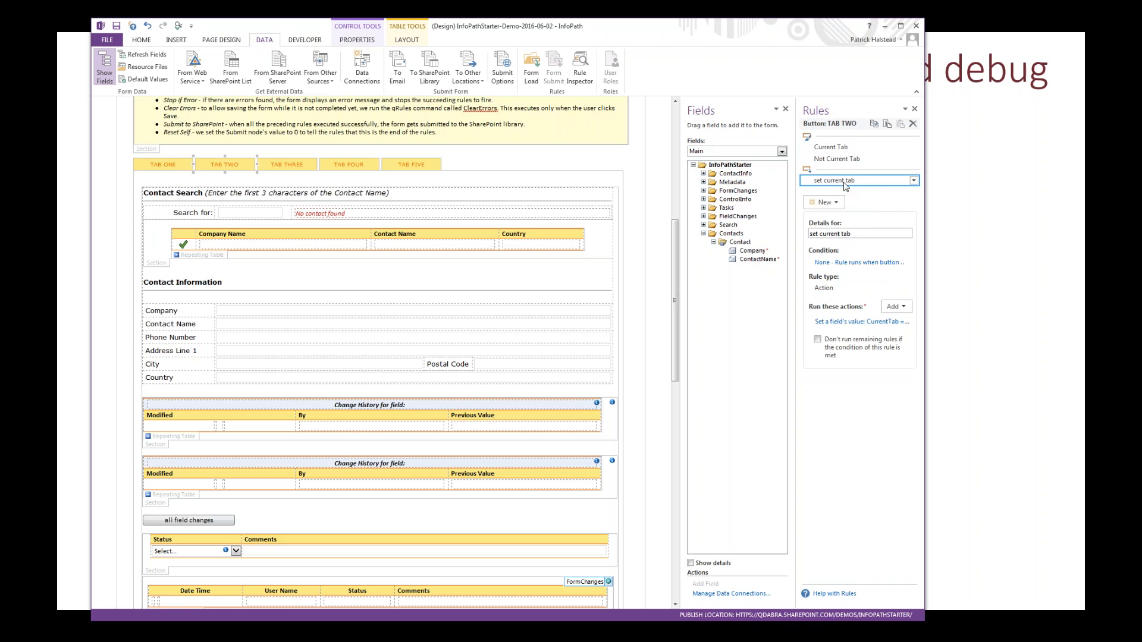
{"action": "left_click", "coordinate": [838, 322]}
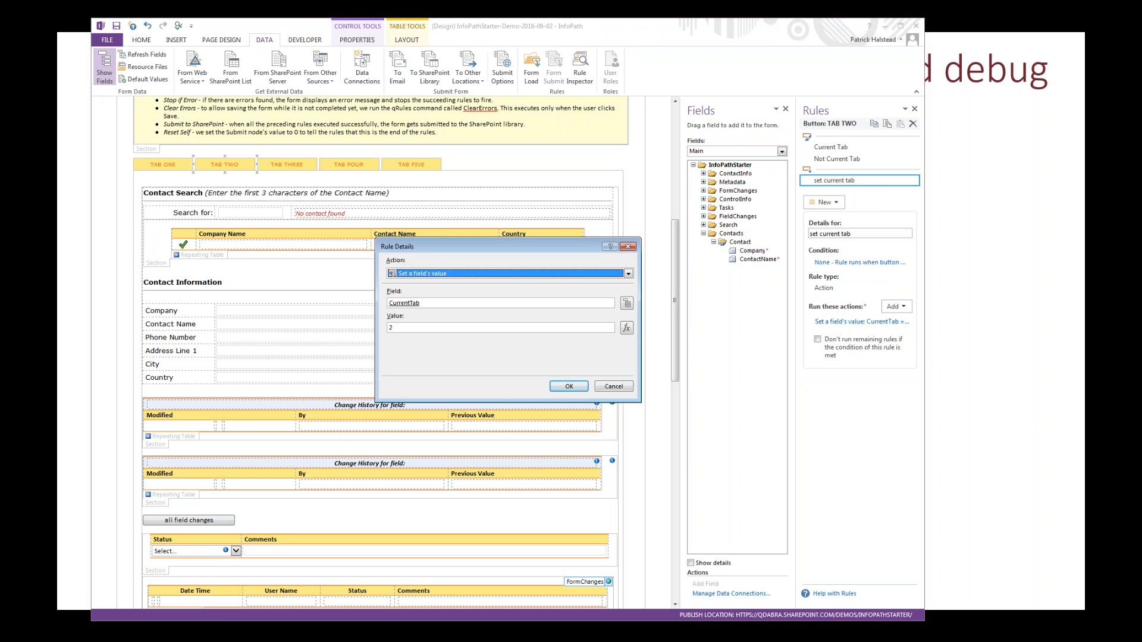
{"action": "key", "text": "Return"}
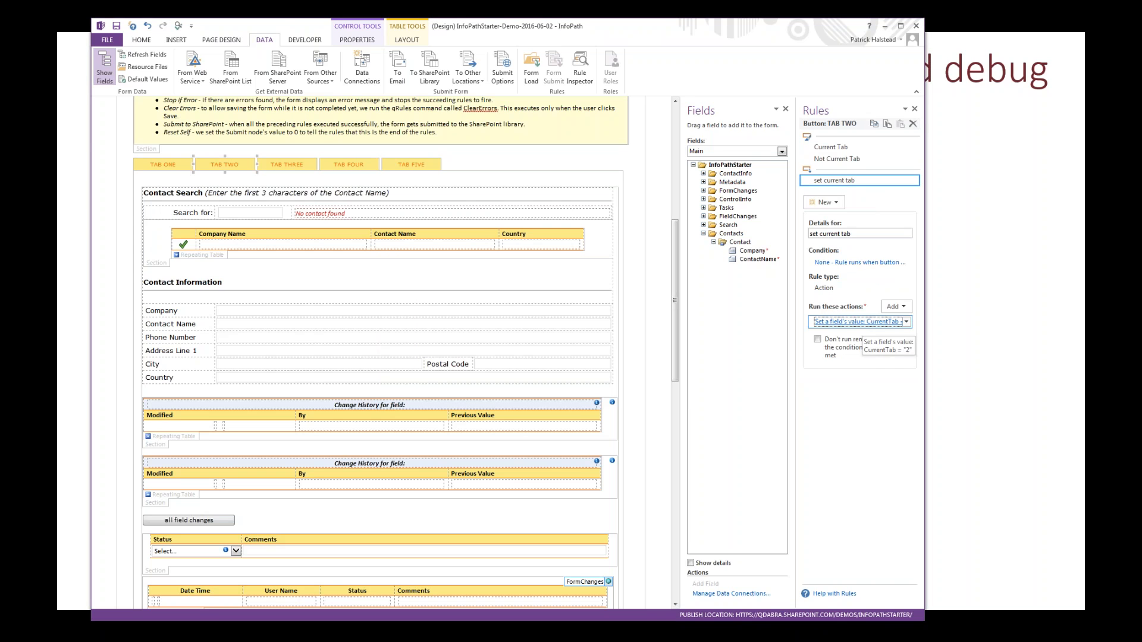
Step: View the TAB TWO button's properties, then switch to the slide on filtering lookups with field limiters
{"action": "right_click", "coordinate": [220, 172]}
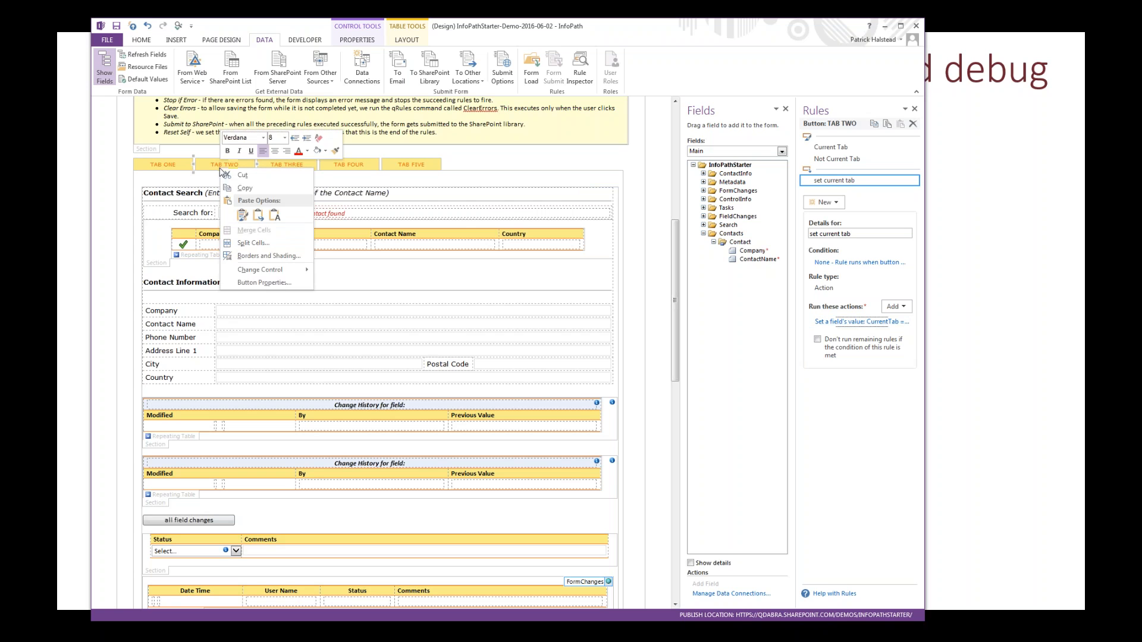
{"action": "left_click", "coordinate": [260, 283]}
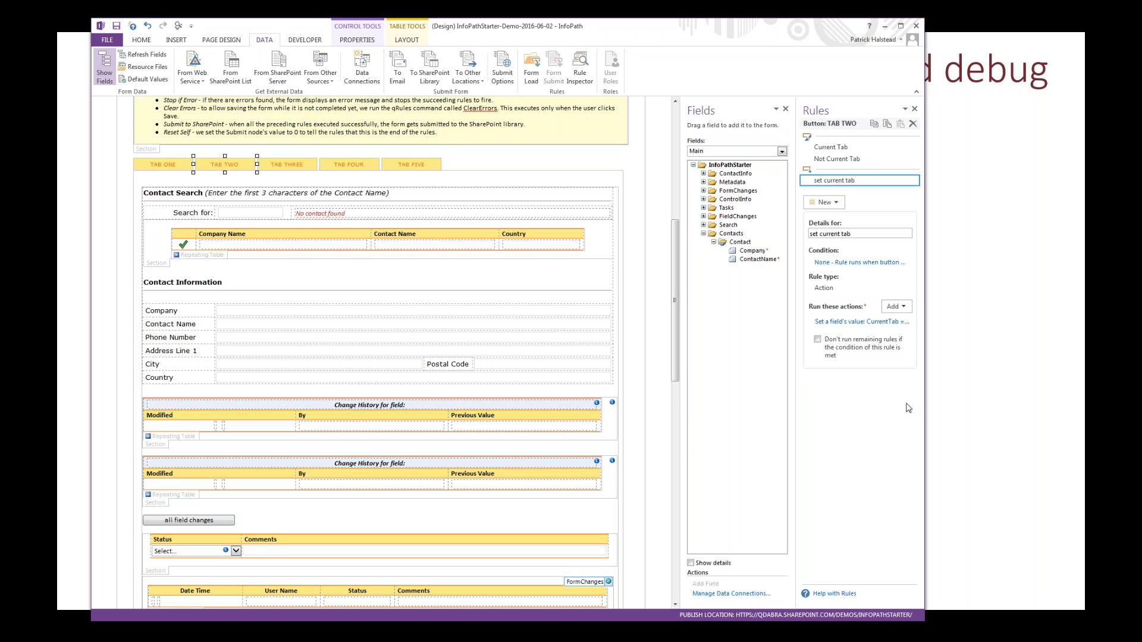
{"action": "left_click", "coordinate": [982, 128]}
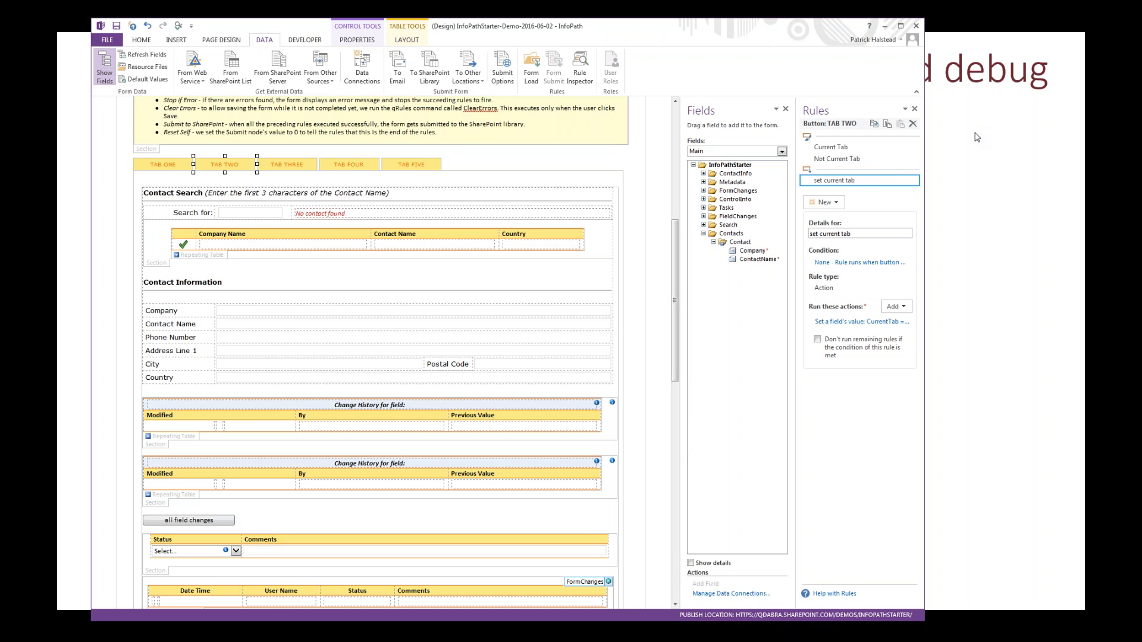
{"action": "left_click", "coordinate": [977, 138]}
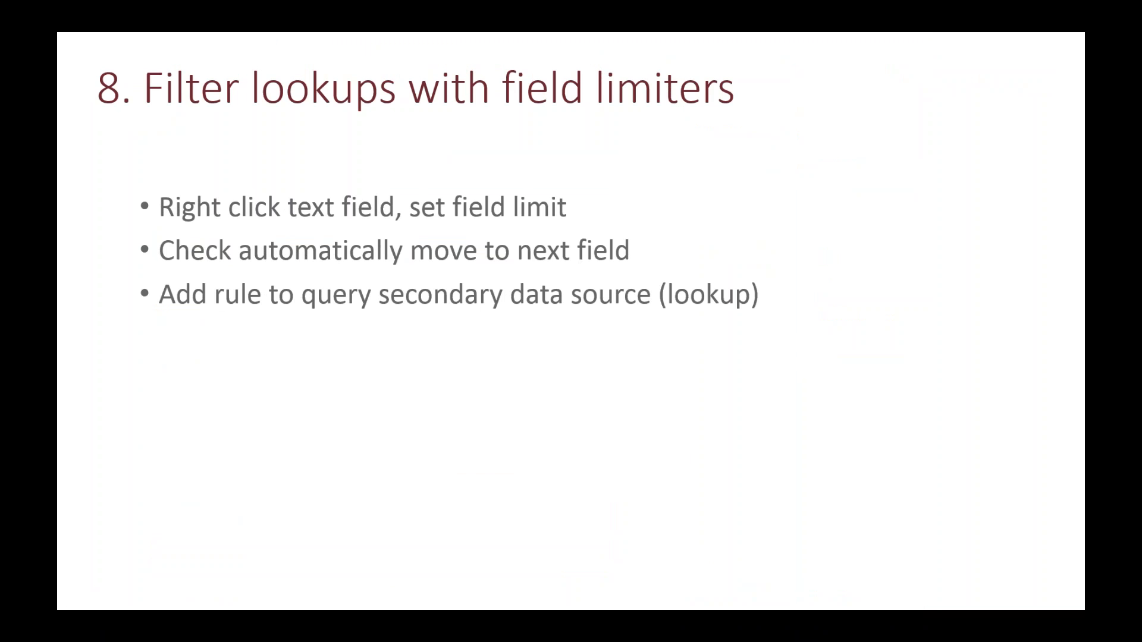
Step: Switch to the InfoPath Starter form in the browser and search the contacts on Tab One for "mar"
{"action": "key", "text": "alt+Tab"}
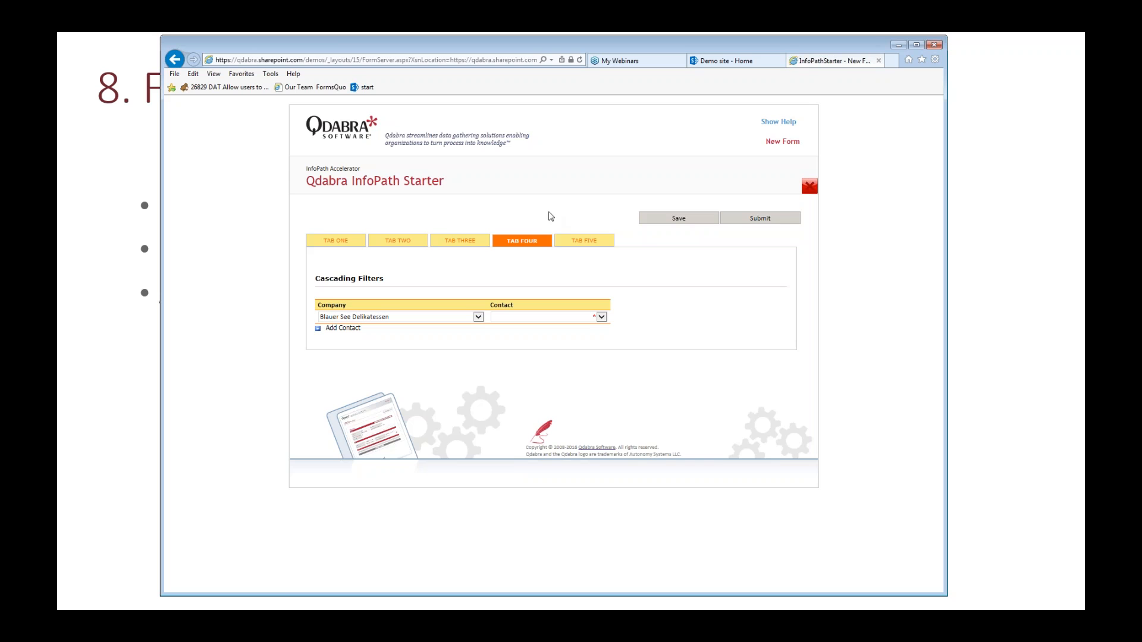
{"action": "left_click", "coordinate": [328, 245]}
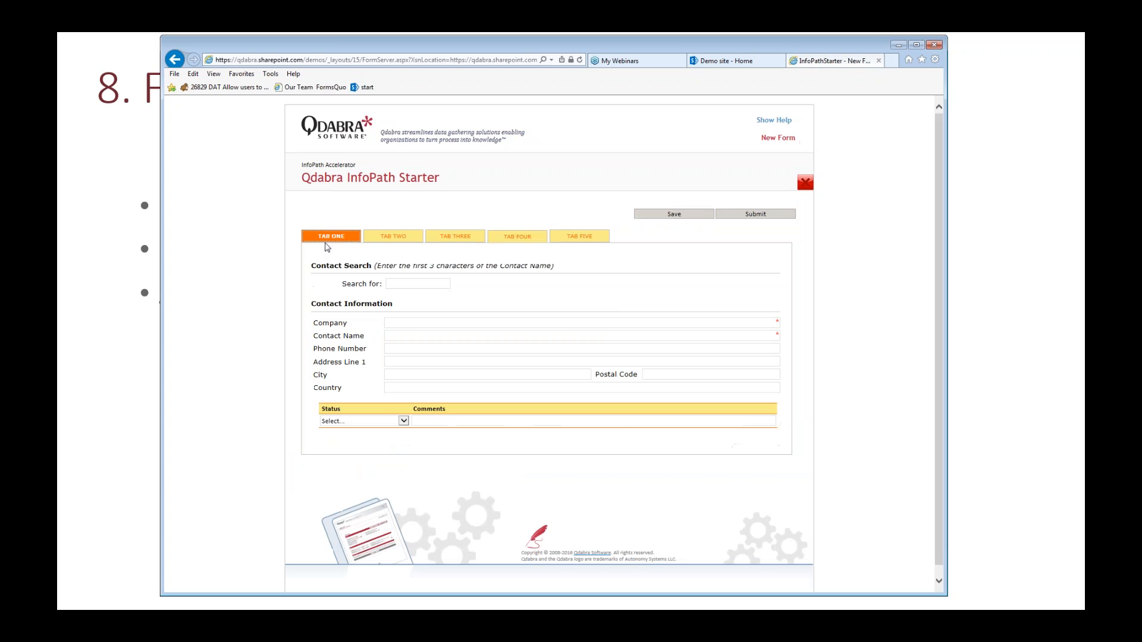
{"action": "left_click", "coordinate": [410, 291]}
{"action": "type", "text": "mar"}
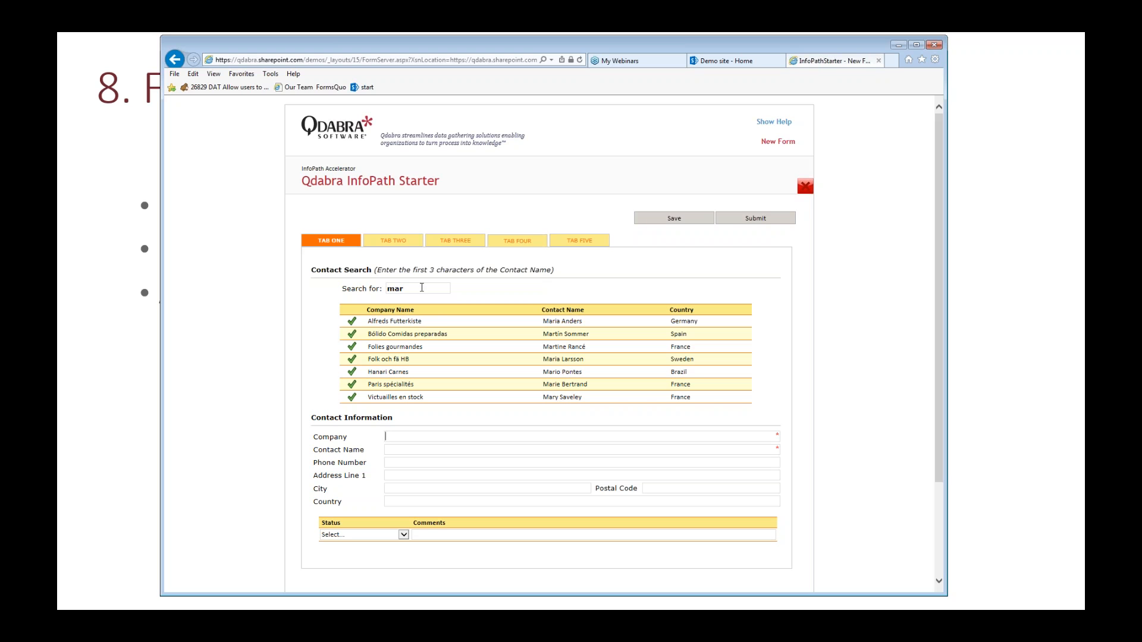
Step: Return to the InfoPathStarter form design and inspect the character limit and display options of the SearchString text box
{"action": "key", "text": "alt+Tab"}
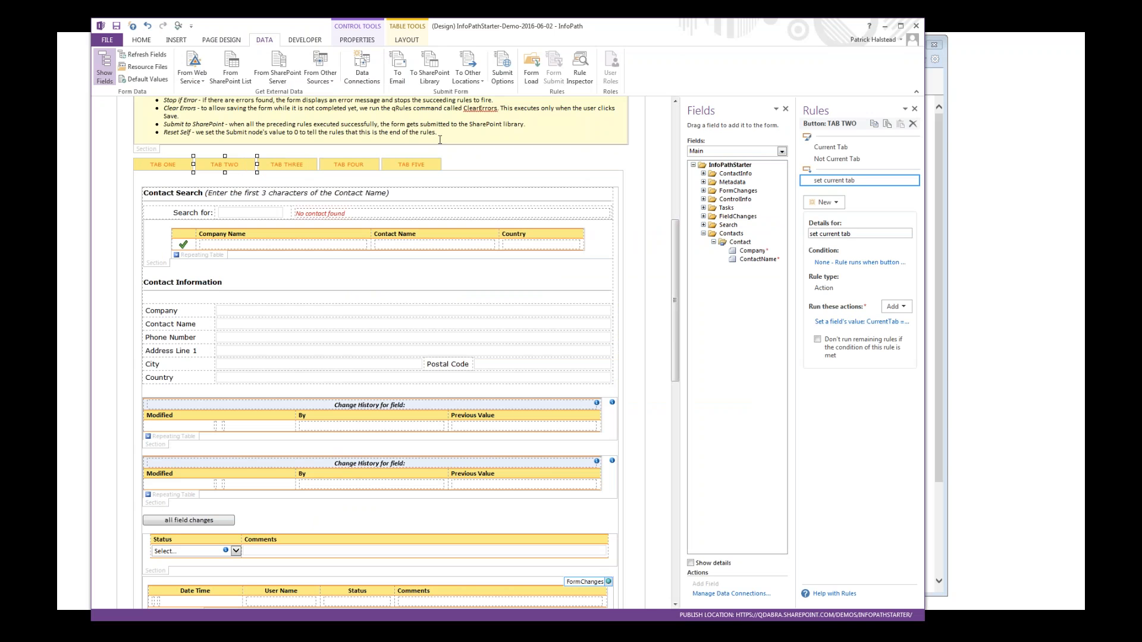
{"action": "left_click", "coordinate": [231, 217]}
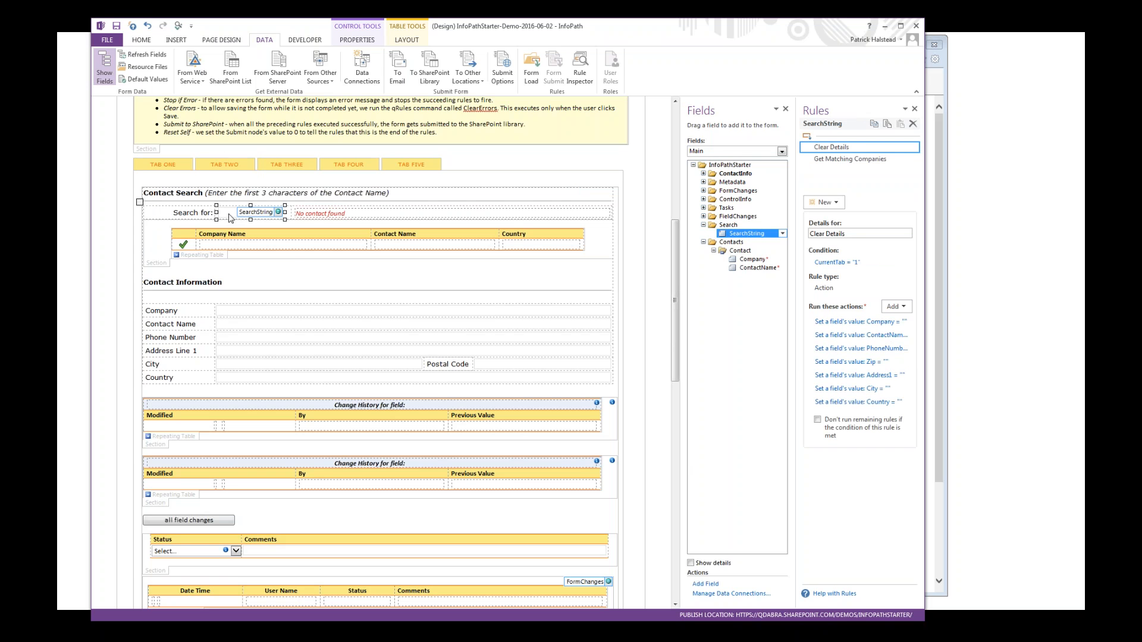
{"action": "right_click", "coordinate": [269, 216]}
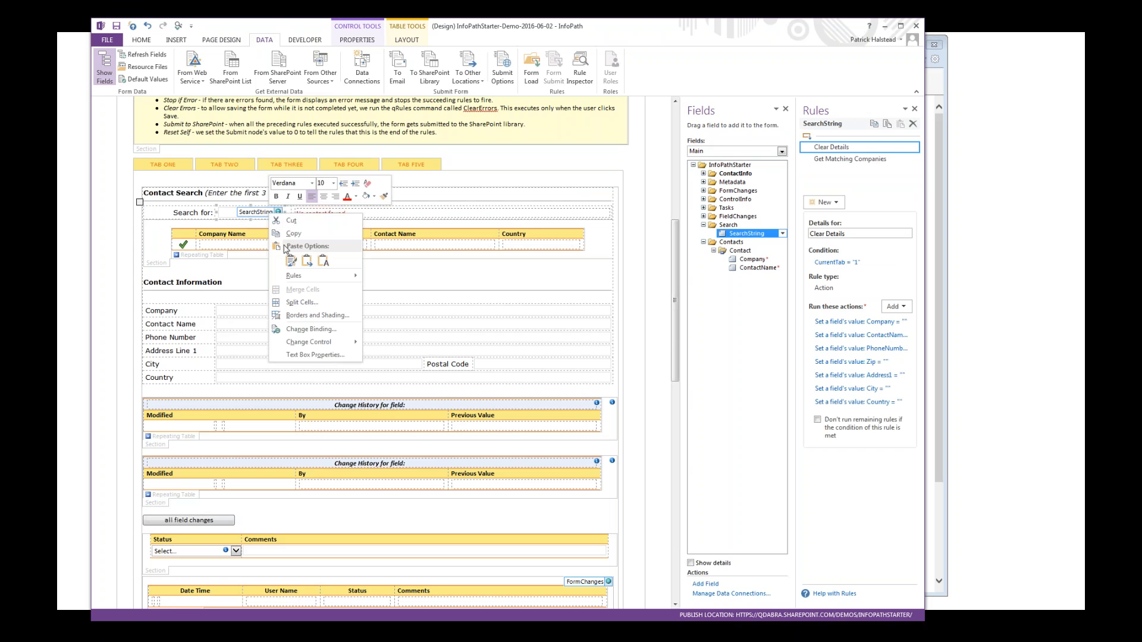
{"action": "left_click", "coordinate": [331, 356]}
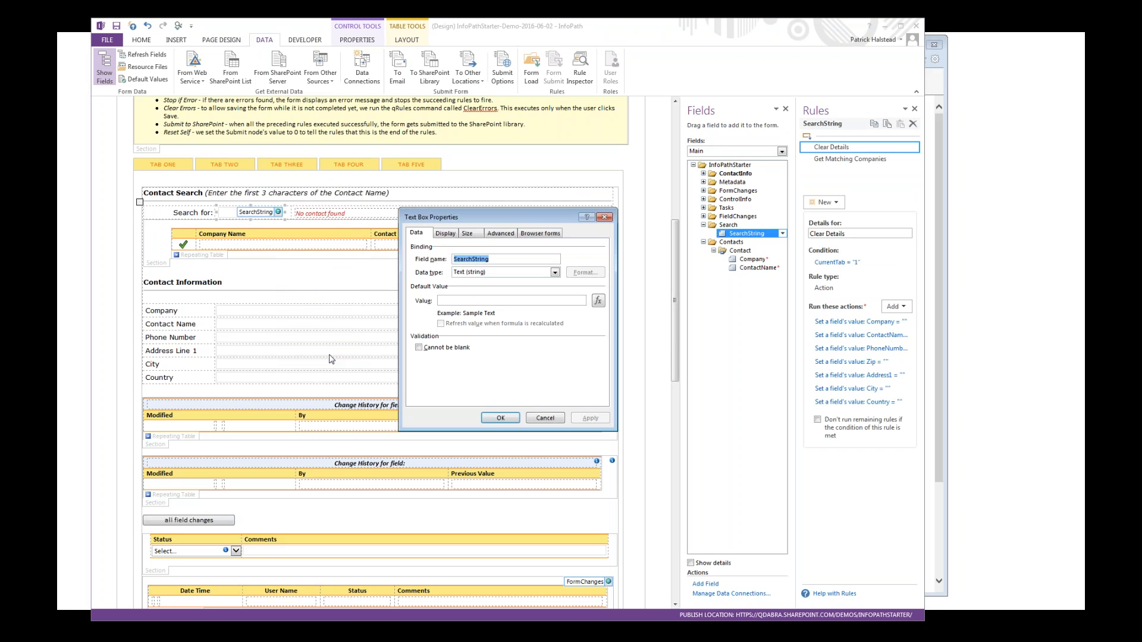
{"action": "left_click", "coordinate": [449, 236]}
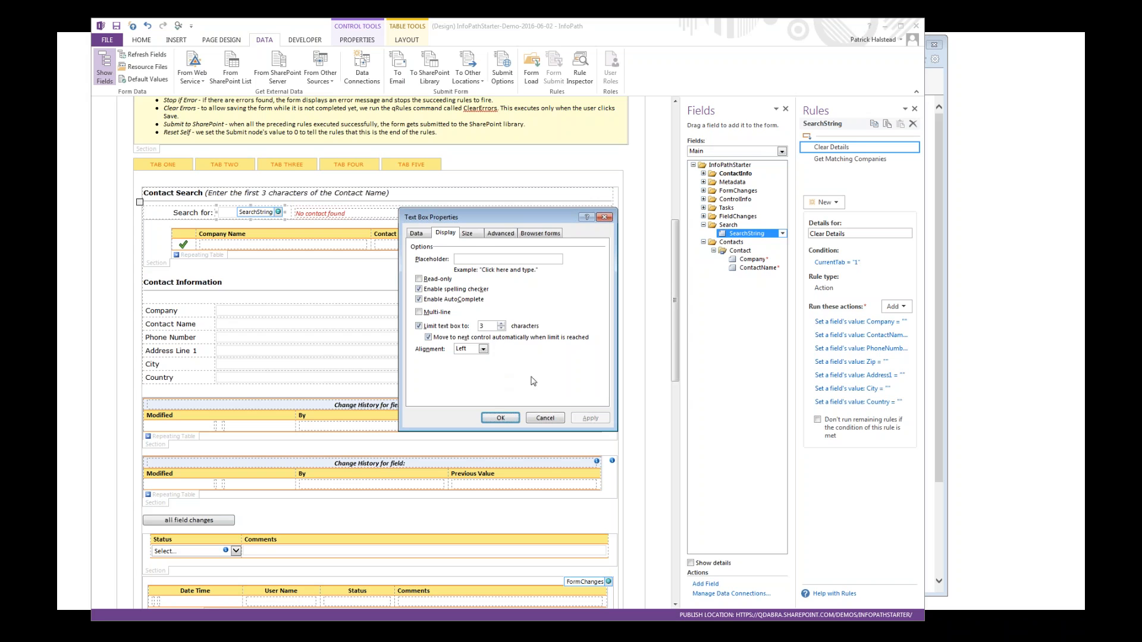
{"action": "key", "text": "Return"}
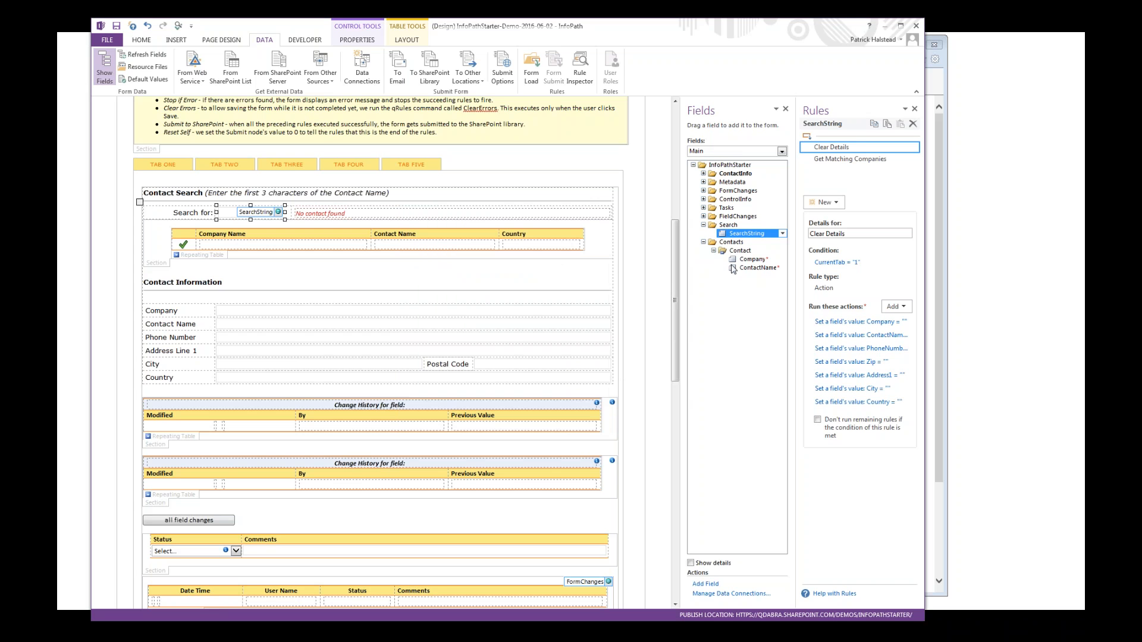
Step: Inspect the query and set-field-value actions of the SearchString field's Get Matching Companies rule, including the target field in the ContactSearch data source
{"action": "left_click", "coordinate": [847, 159]}
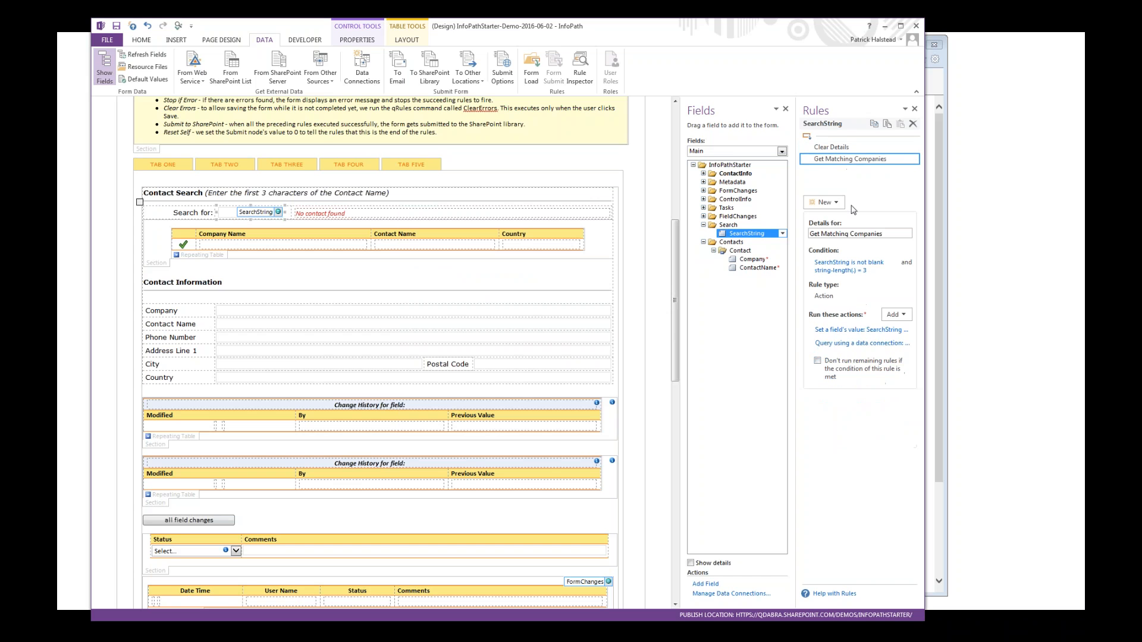
{"action": "left_click", "coordinate": [862, 343]}
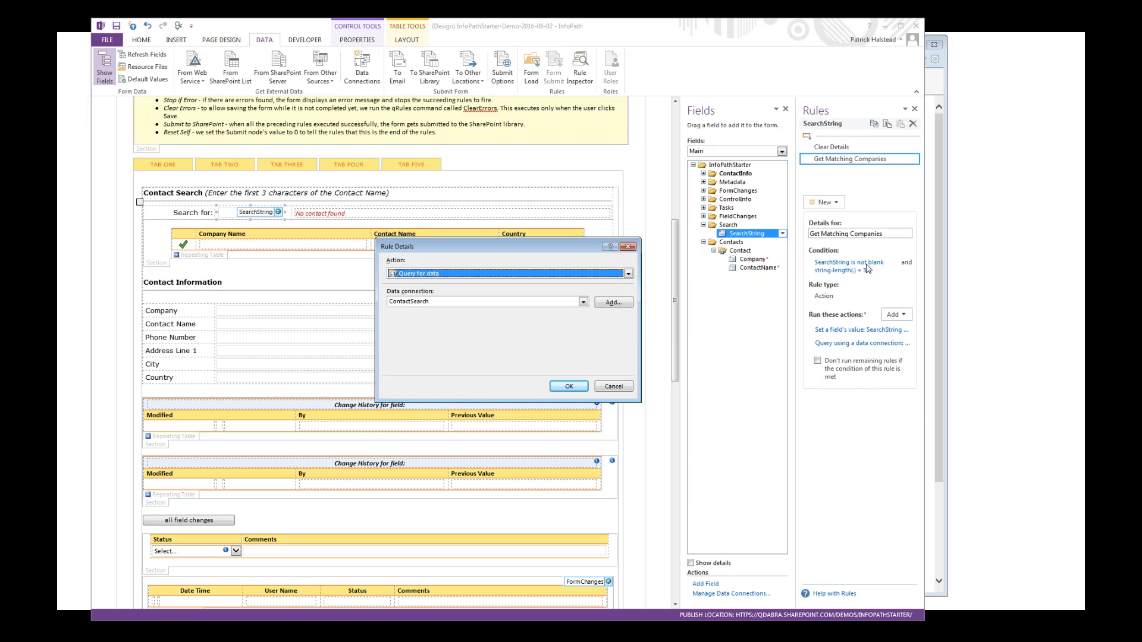
{"action": "key", "text": "Escape"}
{"action": "left_click", "coordinate": [862, 330]}
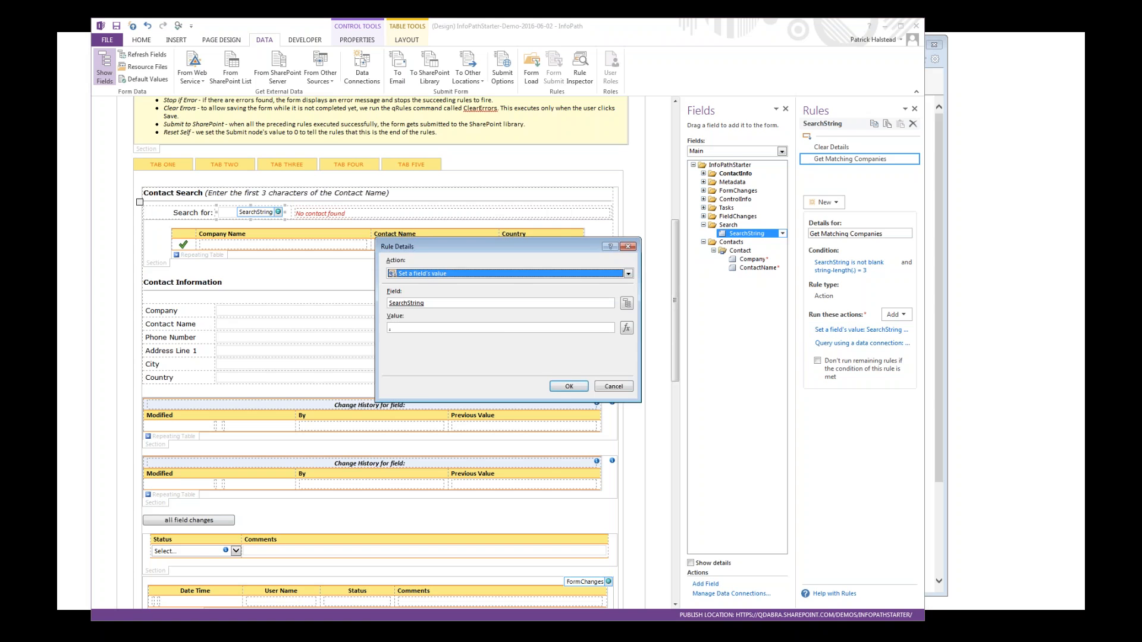
{"action": "left_click", "coordinate": [628, 303]}
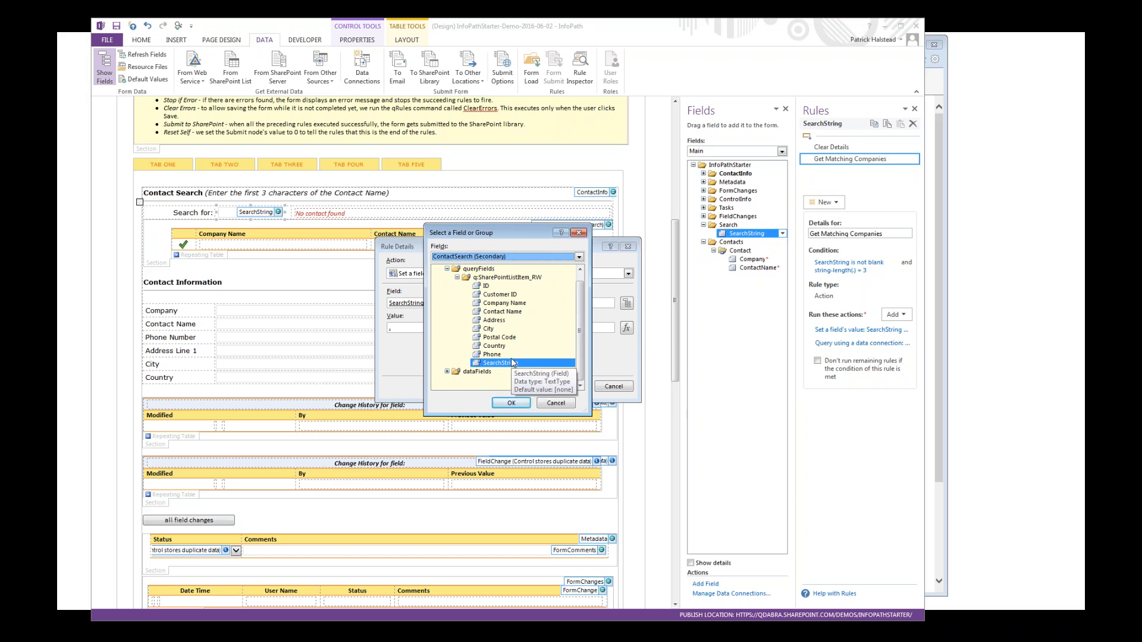
{"action": "double_click", "coordinate": [531, 363]}
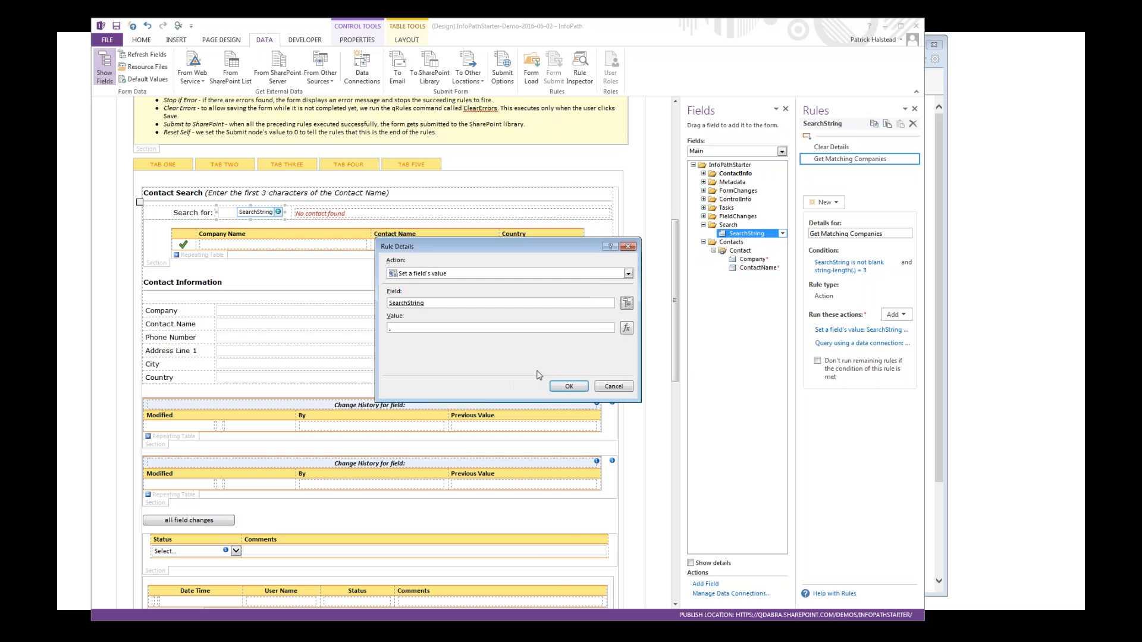
{"action": "left_click", "coordinate": [613, 387]}
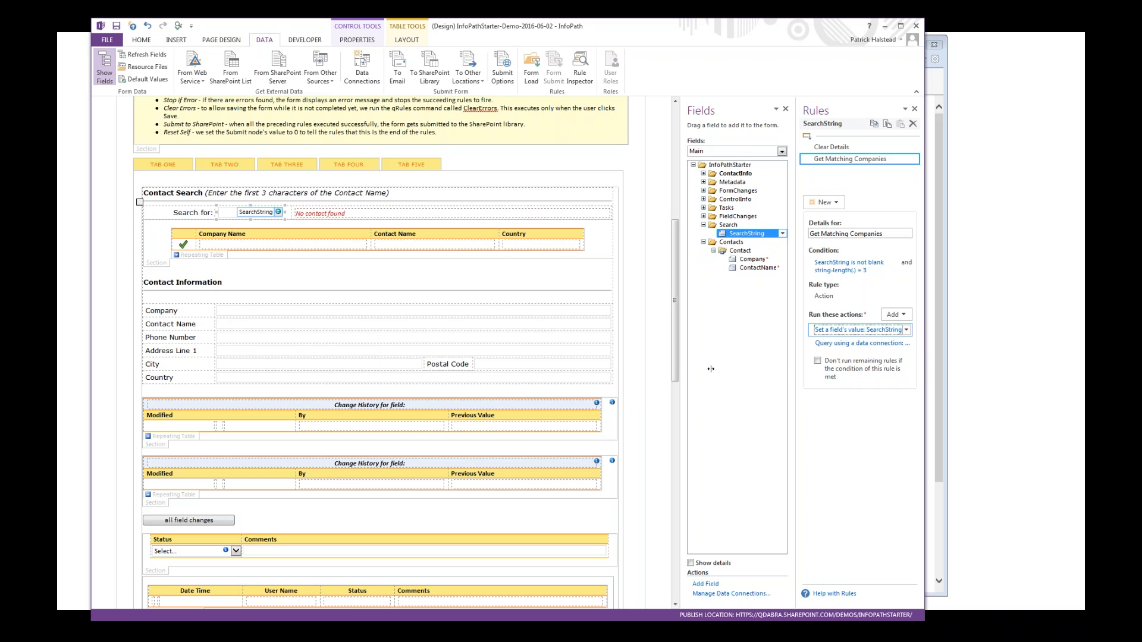
{"action": "left_click", "coordinate": [846, 344]}
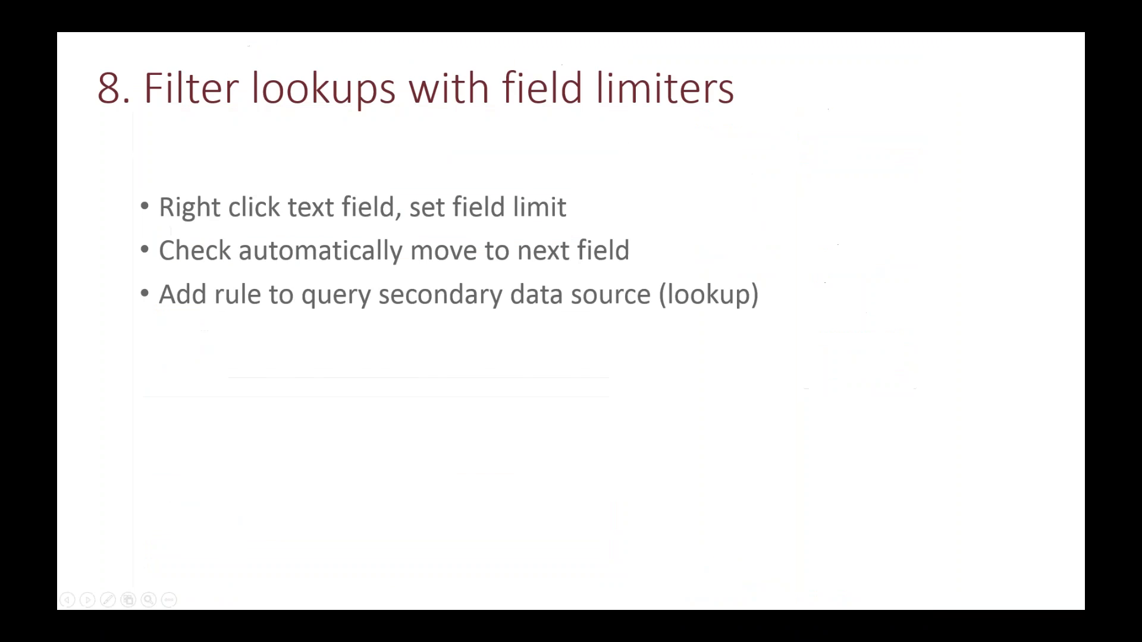
Step: Show the Centralize Rules slide, then return to the form design and inspect the Save button's rule action
{"action": "key", "text": "Right"}
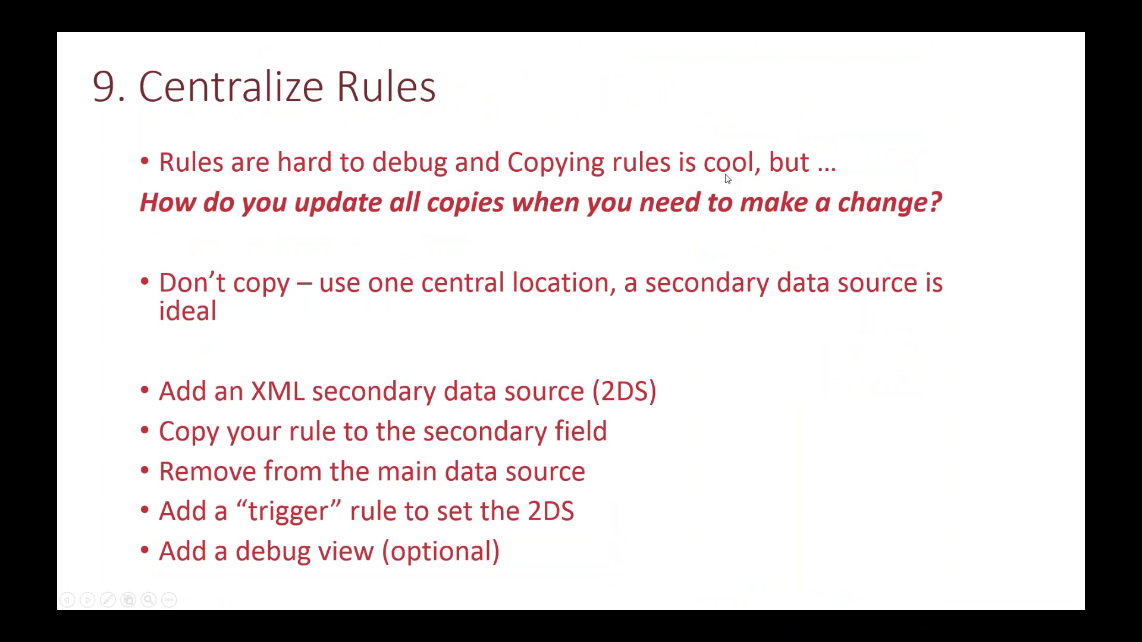
{"action": "key", "text": "alt+Tab"}
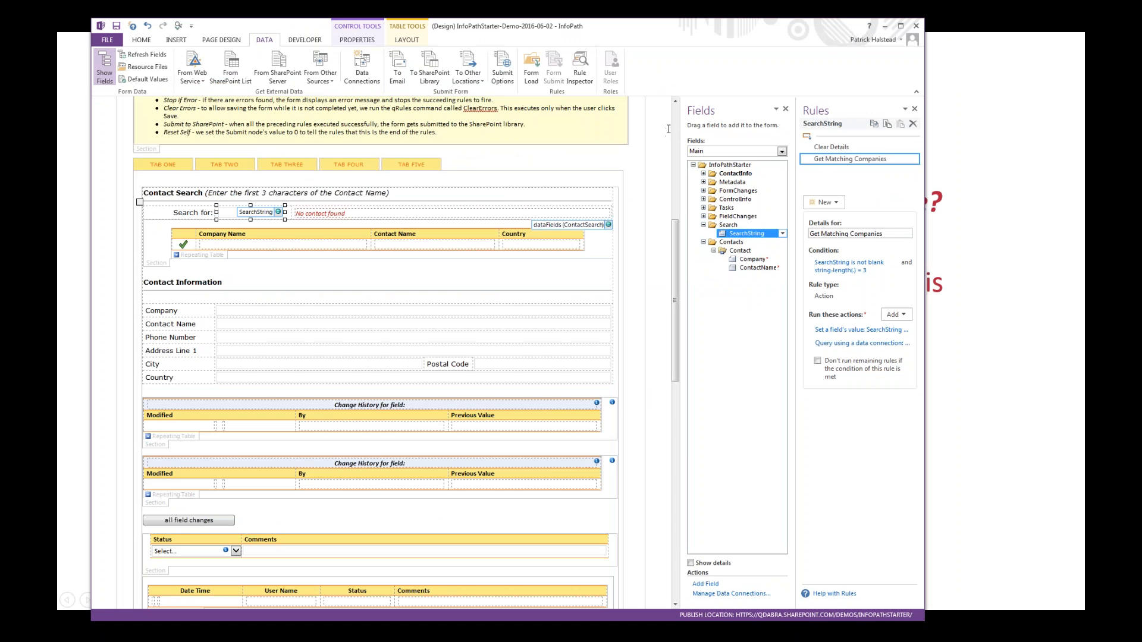
{"action": "scroll", "coordinate": [673, 130], "scroll_direction": "up", "scroll_amount": 5}
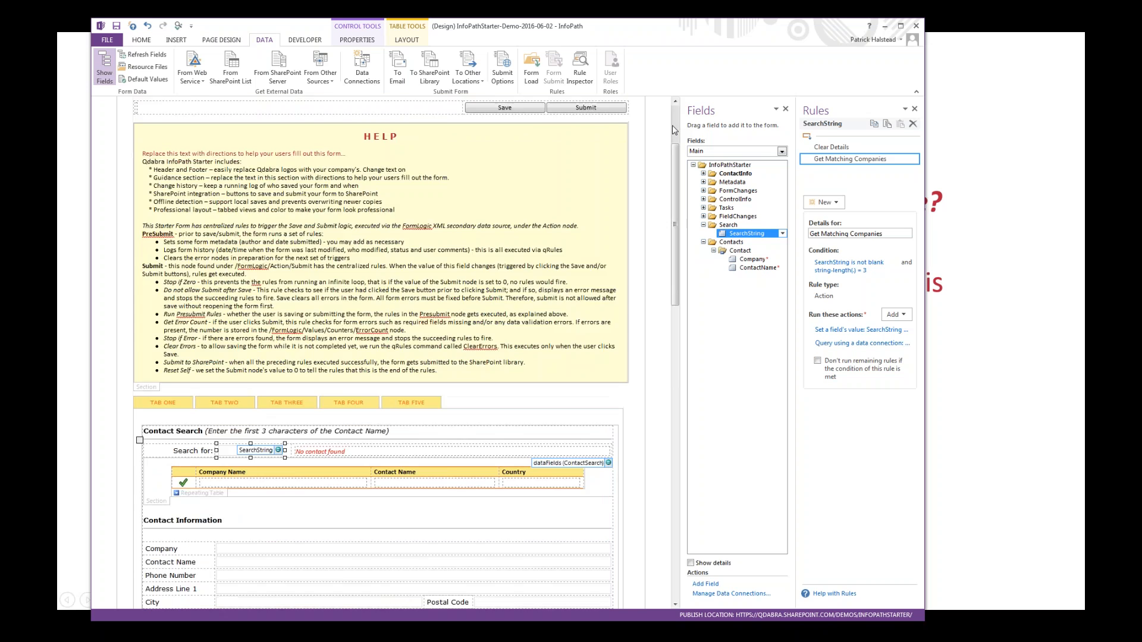
{"action": "left_click", "coordinate": [504, 227]}
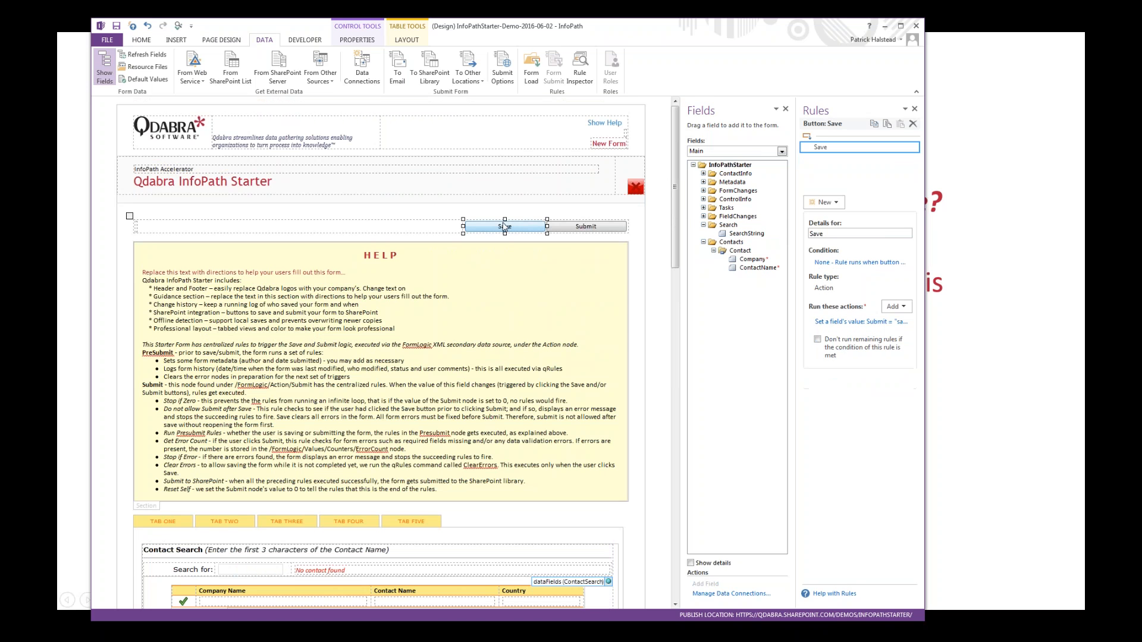
{"action": "left_click", "coordinate": [820, 321]}
{"action": "left_click", "coordinate": [826, 322]}
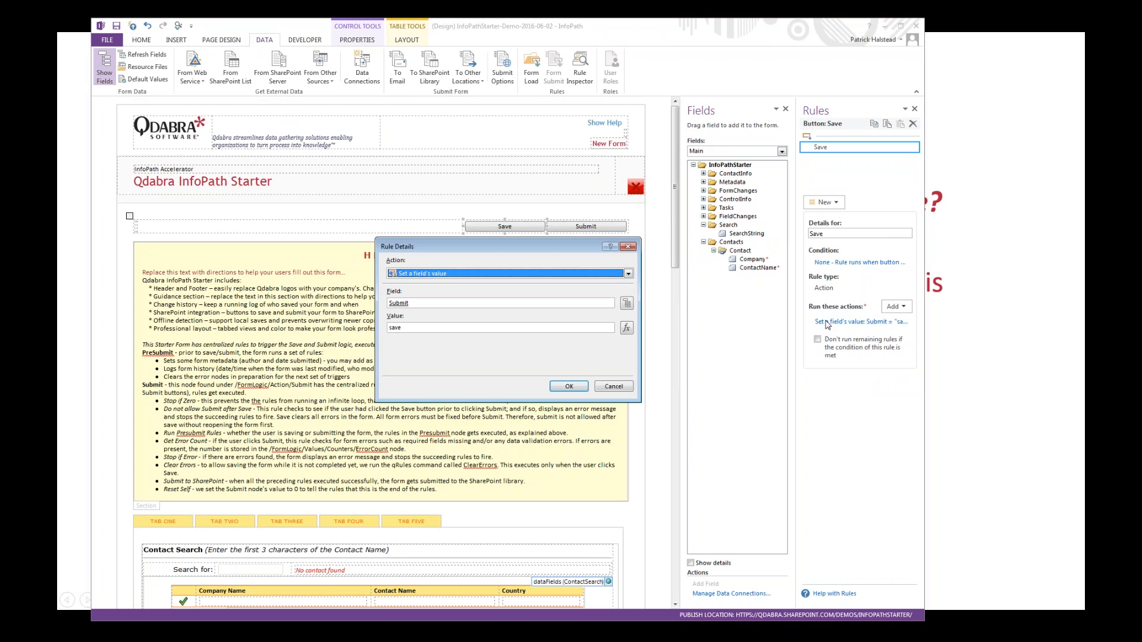
{"action": "key", "text": "Escape"}
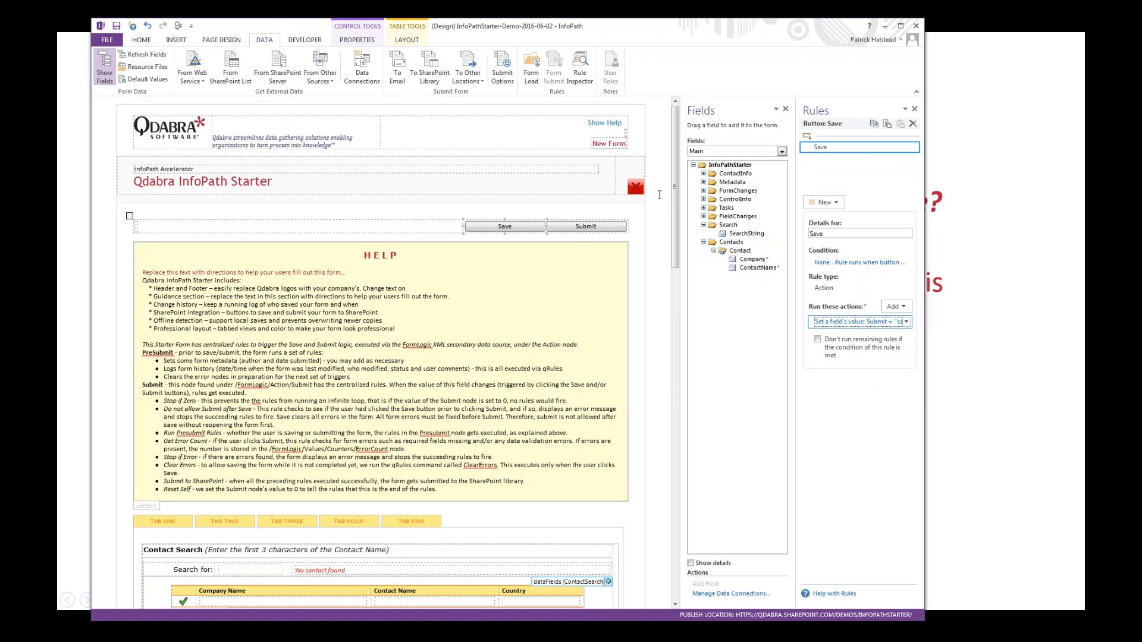
Step: Inspect the set-field-value action in the Submit button's Submit rule, leaving it unchanged
{"action": "left_click", "coordinate": [586, 226]}
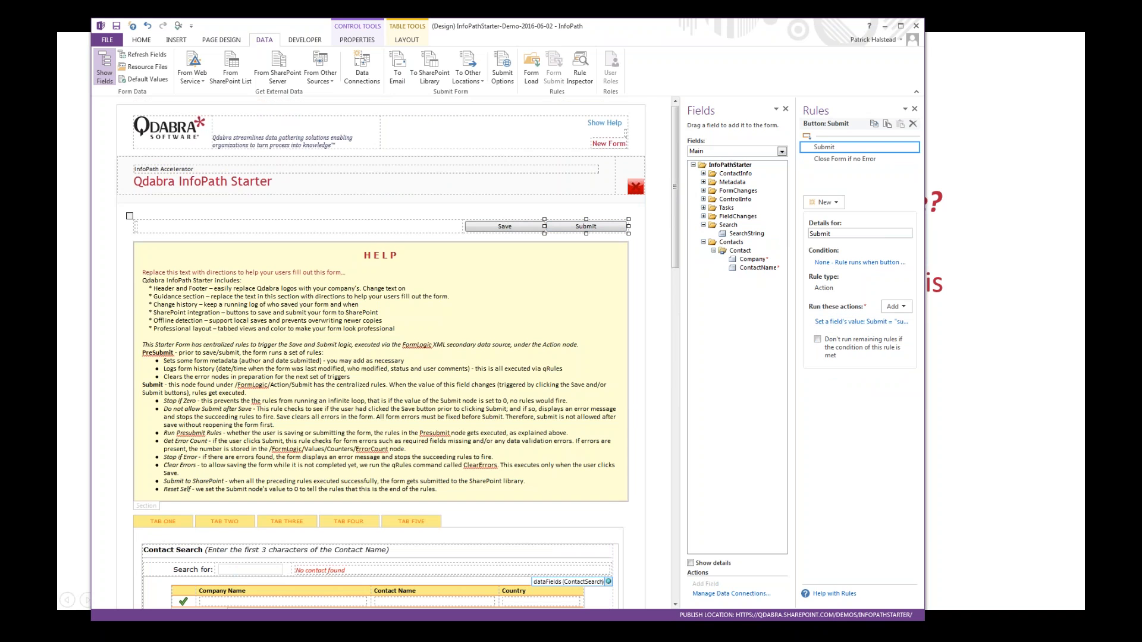
{"action": "left_click", "coordinate": [857, 321]}
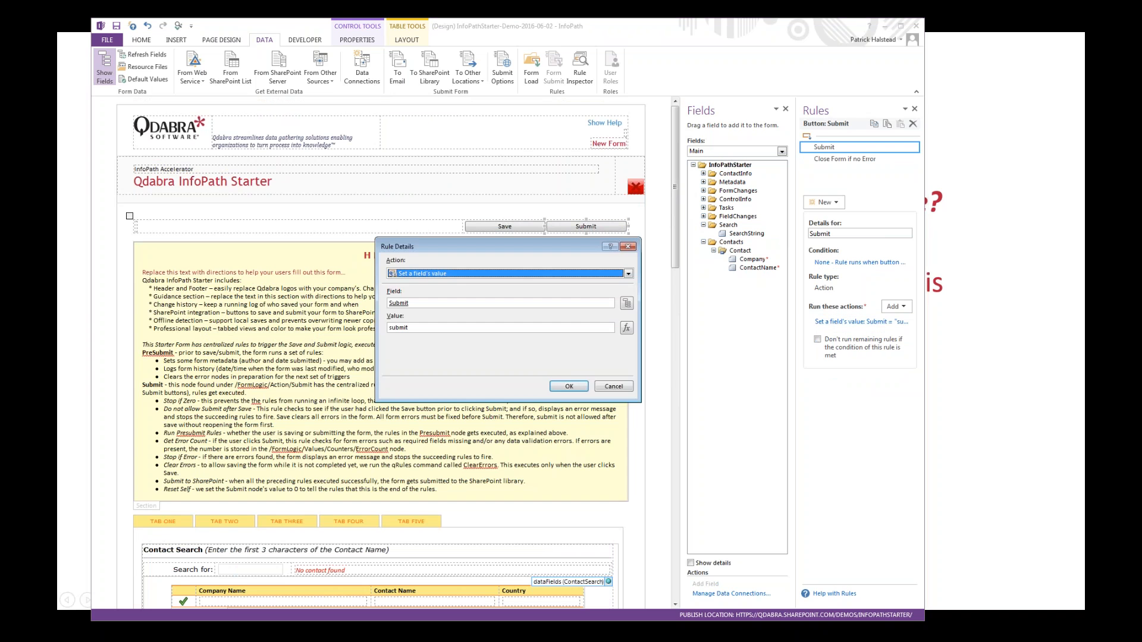
{"action": "key", "text": "Escape"}
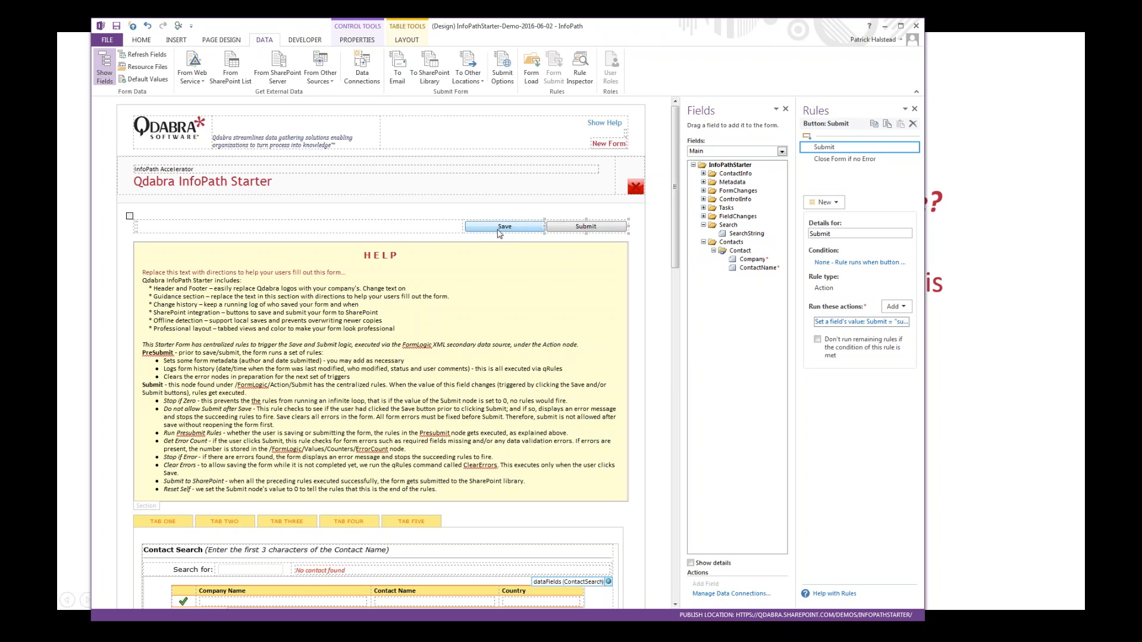
Step: Display the FormLogic secondary data source's fields and expand its Action group
{"action": "left_click", "coordinate": [606, 204]}
{"action": "left_click", "coordinate": [774, 153]}
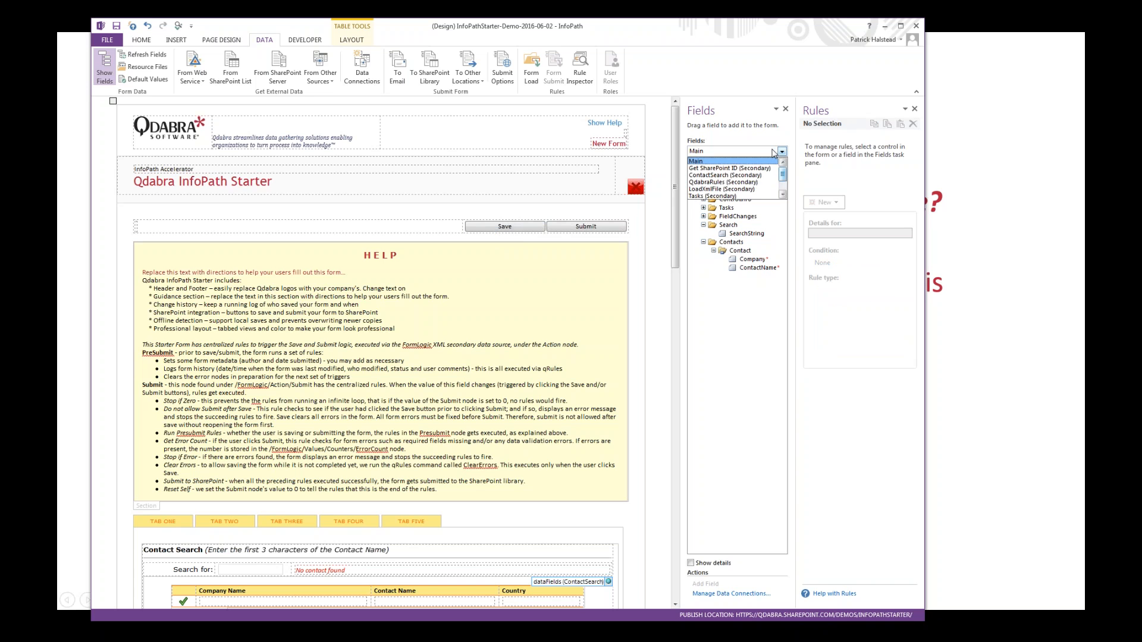
{"action": "left_click", "coordinate": [783, 196]}
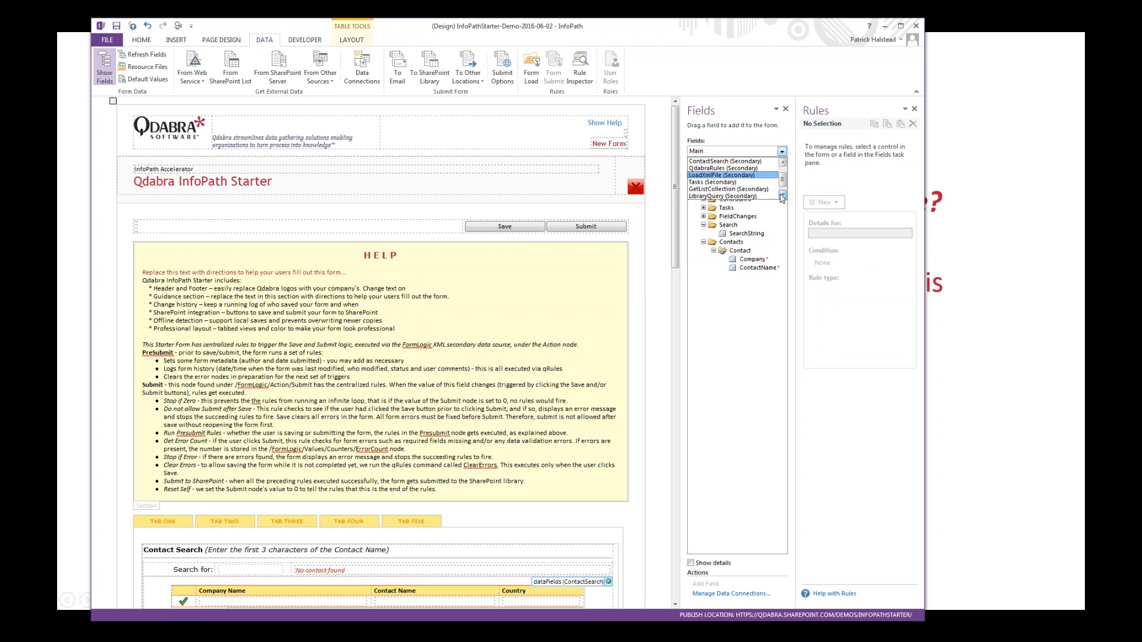
{"action": "left_click", "coordinate": [783, 196]}
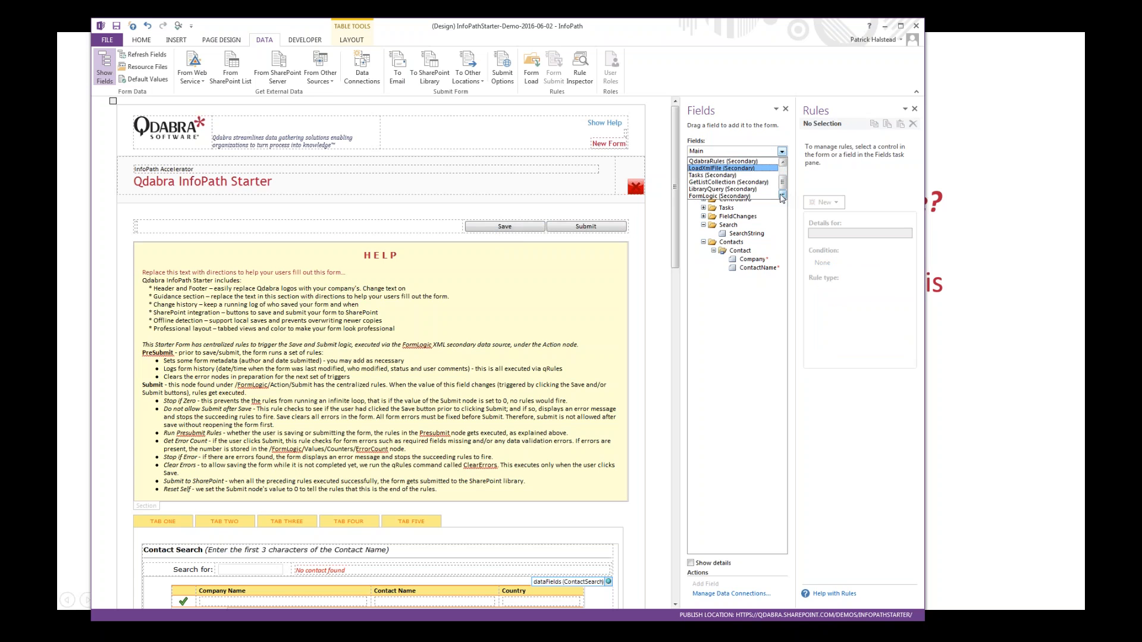
{"action": "left_click", "coordinate": [767, 197]}
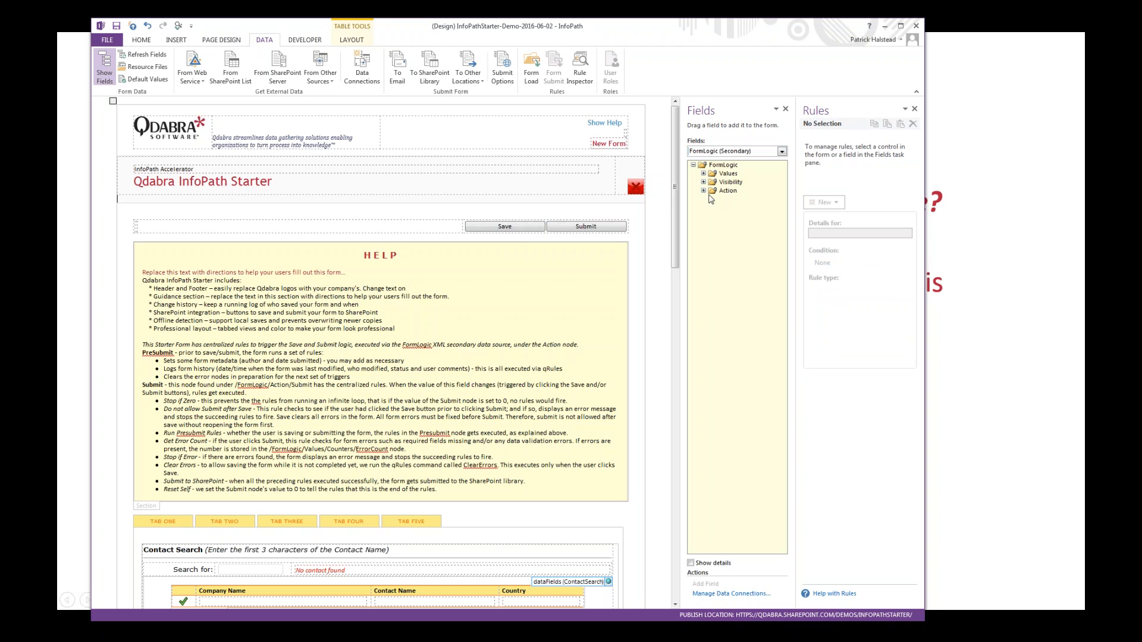
{"action": "left_click", "coordinate": [704, 191]}
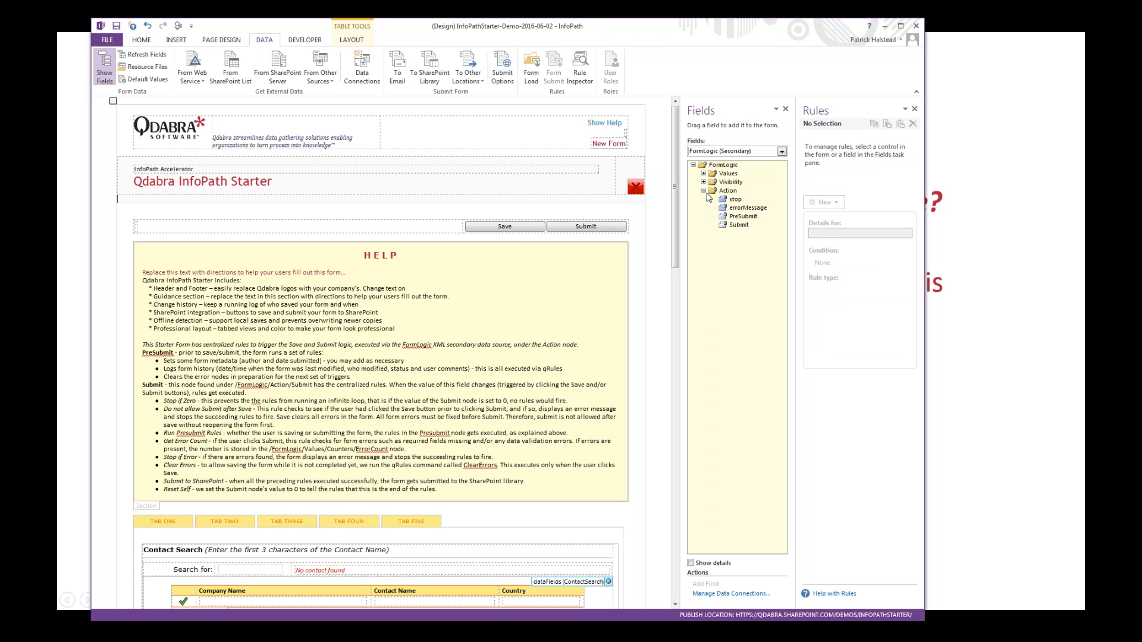
Step: Review the Submit field's Stop if Zero, Do not allow Submit after Save and Run Presubmit Rules rules, then minimize the form design
{"action": "left_click", "coordinate": [738, 225]}
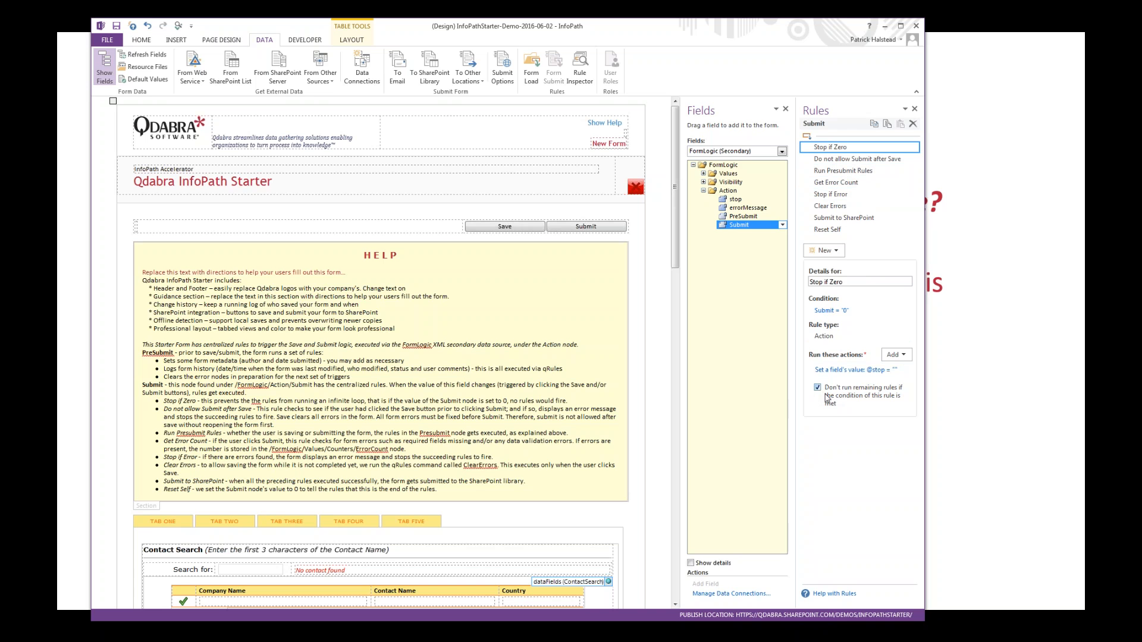
{"action": "left_click", "coordinate": [849, 160]}
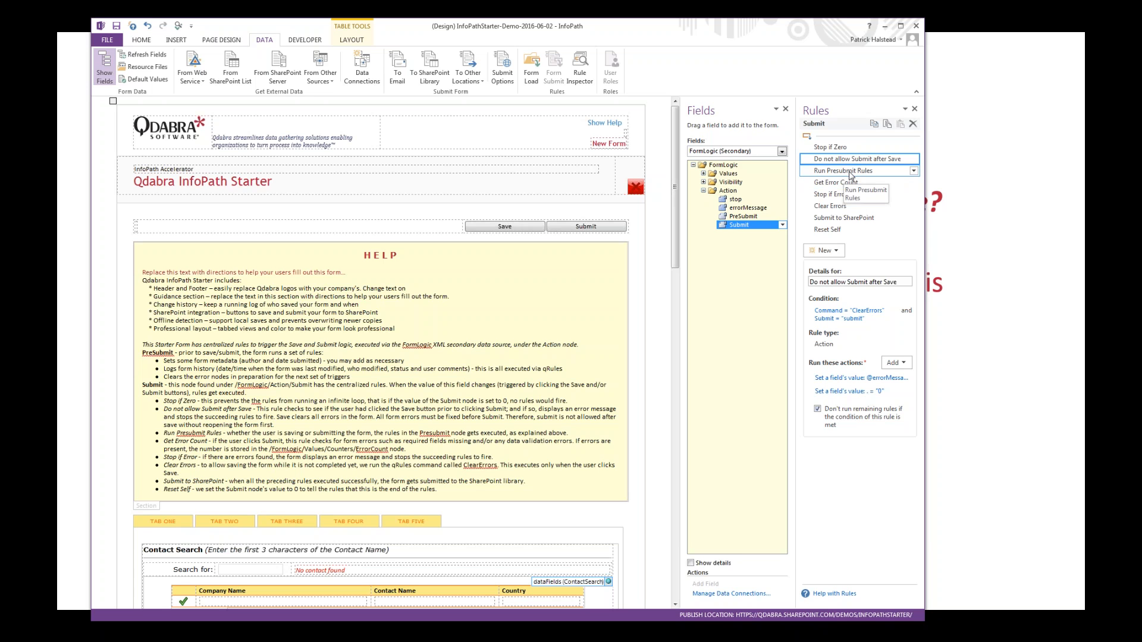
{"action": "left_click", "coordinate": [850, 174]}
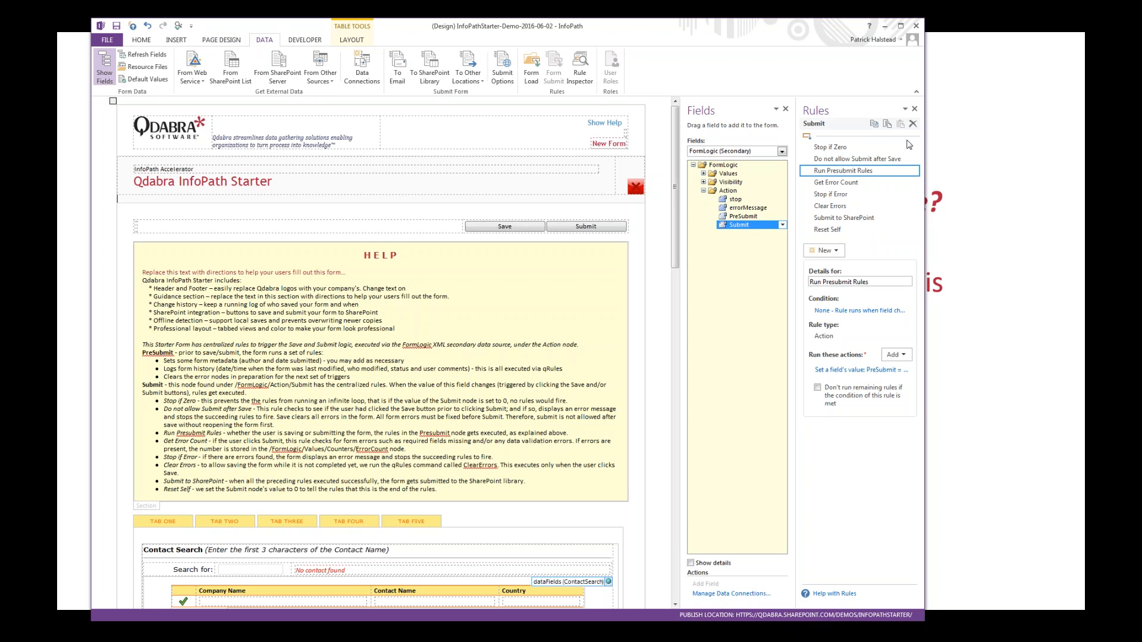
{"action": "left_click", "coordinate": [885, 26]}
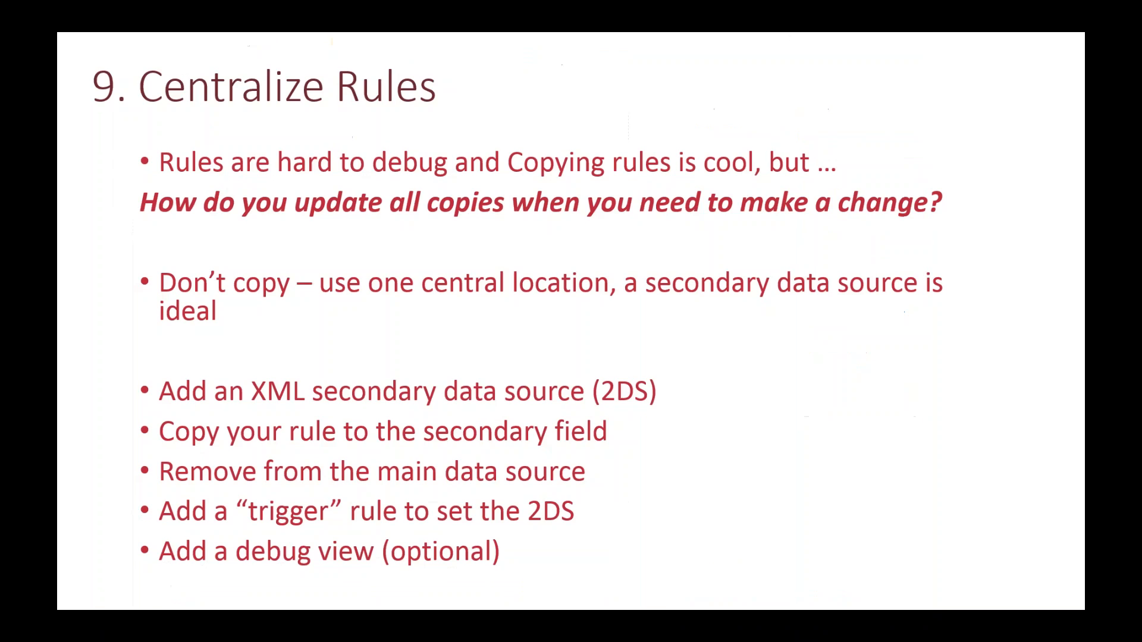
Step: Show the slide on dropdowns with "other" type-in, then switch to the Dropdowns with Other form design and preview it
{"action": "left_click", "coordinate": [683, 165]}
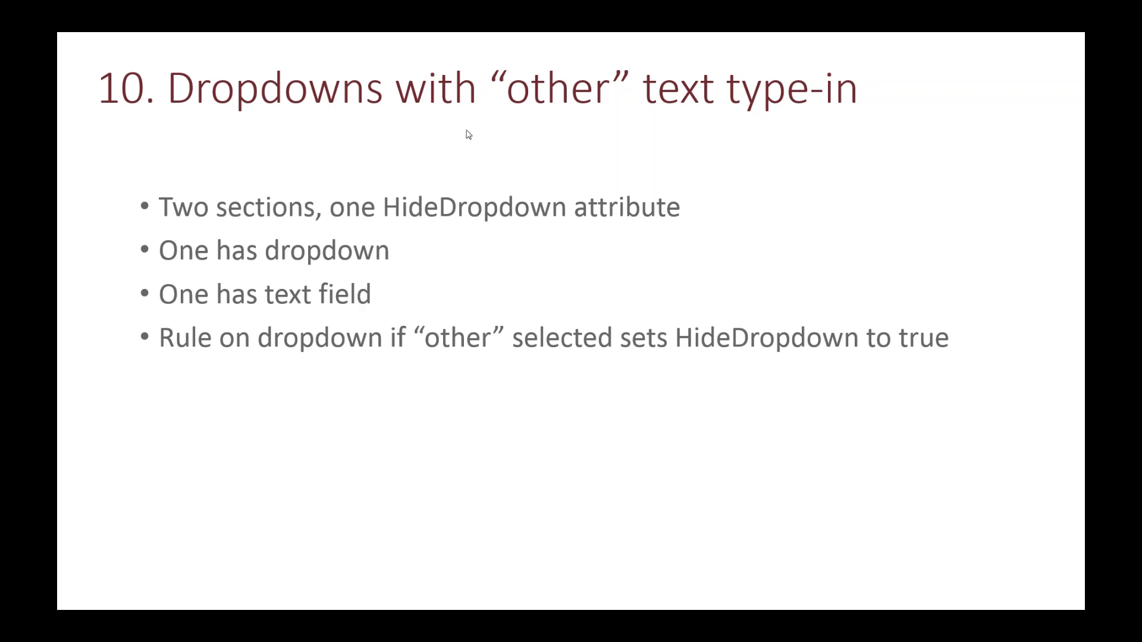
{"action": "key", "text": "alt+Tab"}
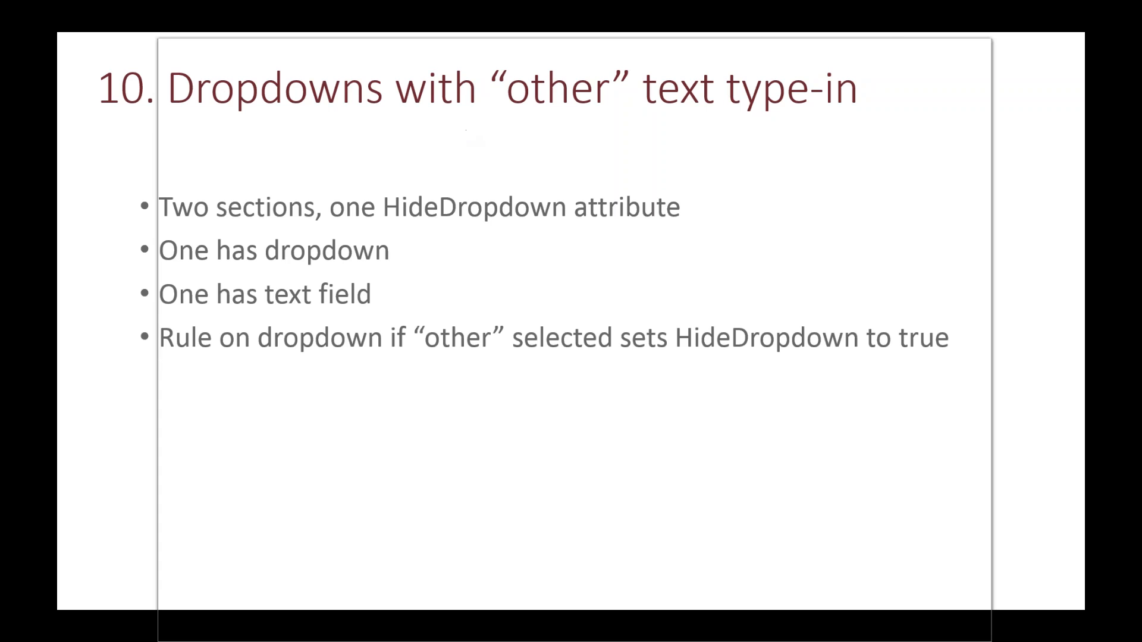
{"action": "left_click", "coordinate": [950, 86]}
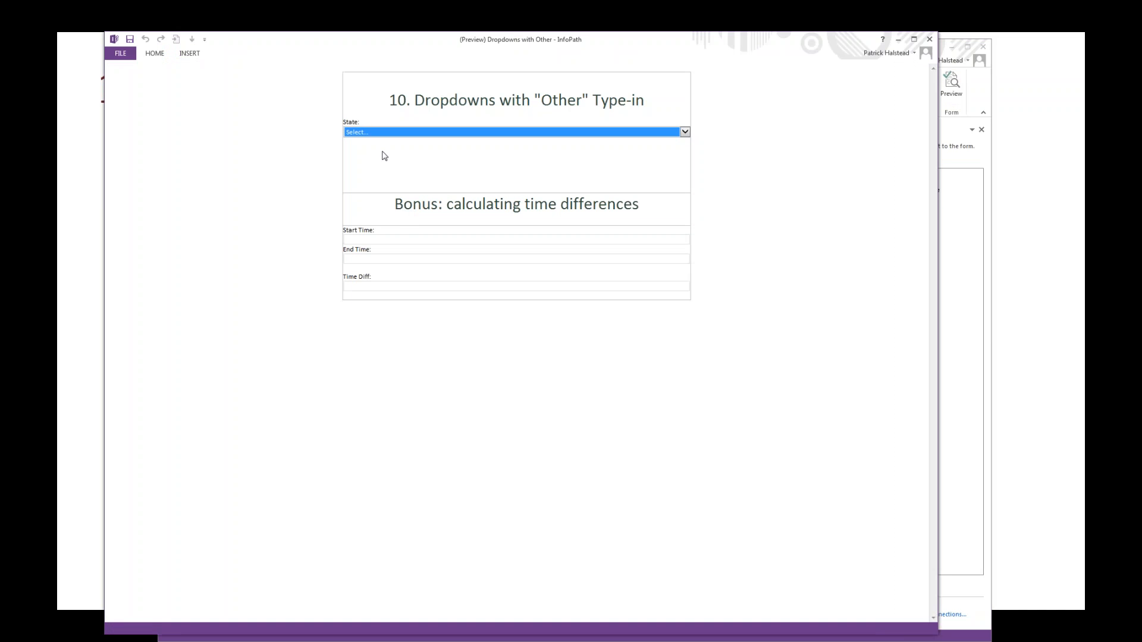
Step: Choose the "other" option for State in the preview and enter California as the free-text value
{"action": "left_click", "coordinate": [390, 134]}
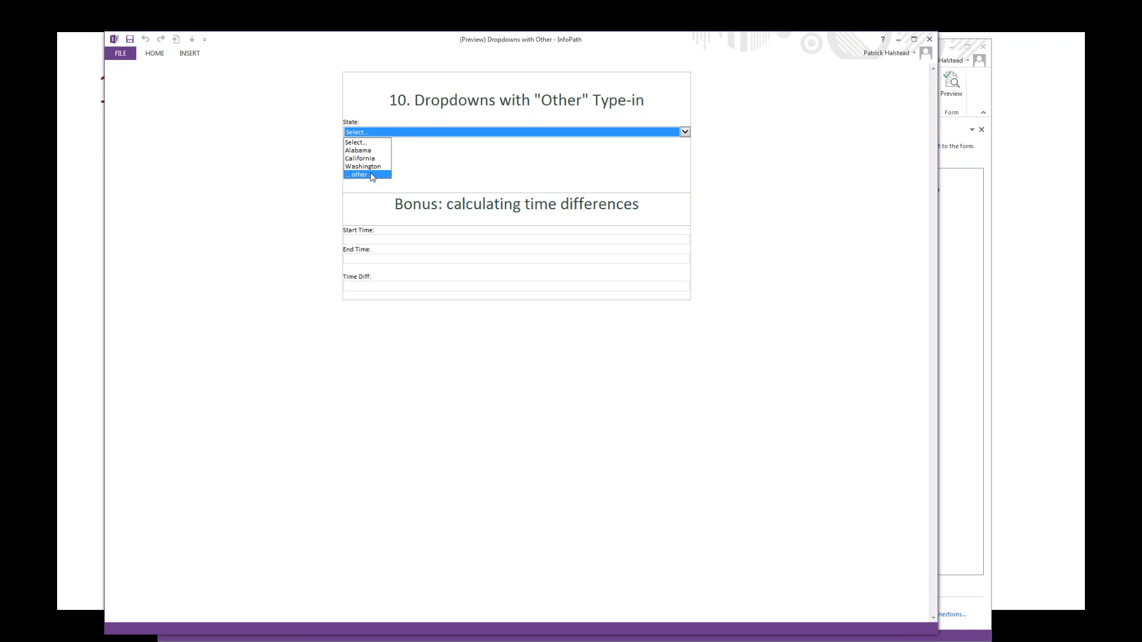
{"action": "left_click", "coordinate": [369, 175]}
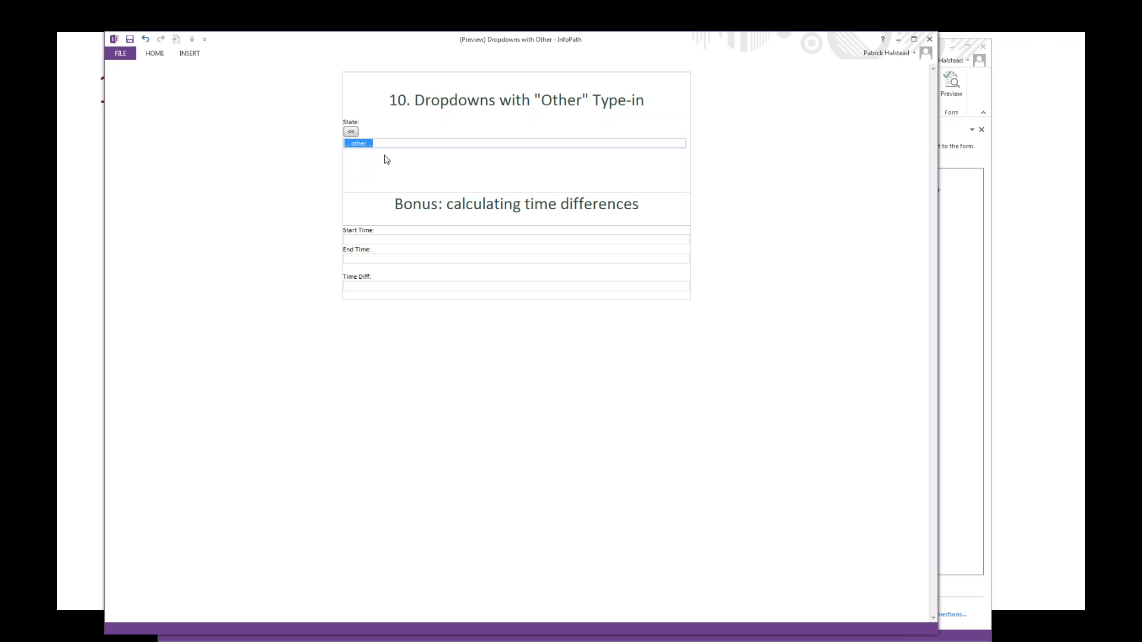
{"action": "key", "text": "BackSpace"}
{"action": "type", "text": "California"}
{"action": "key", "text": "Tab"}
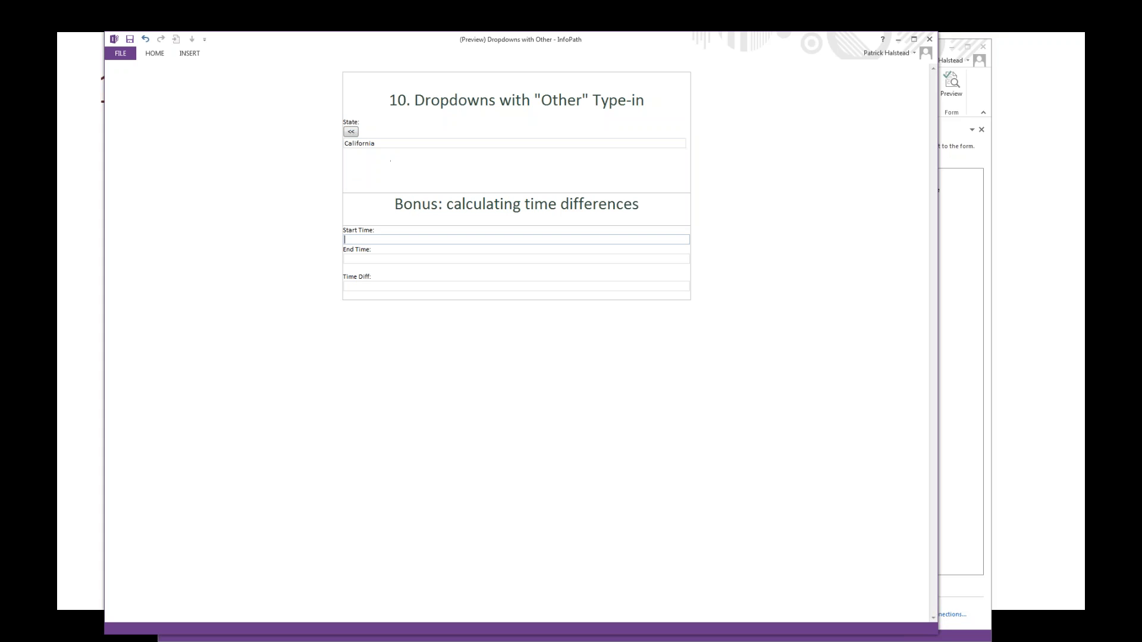
Step: Return State to its dropdown, choose "other" again, enter Oregon as the free text, and close the preview
{"action": "left_click", "coordinate": [351, 132]}
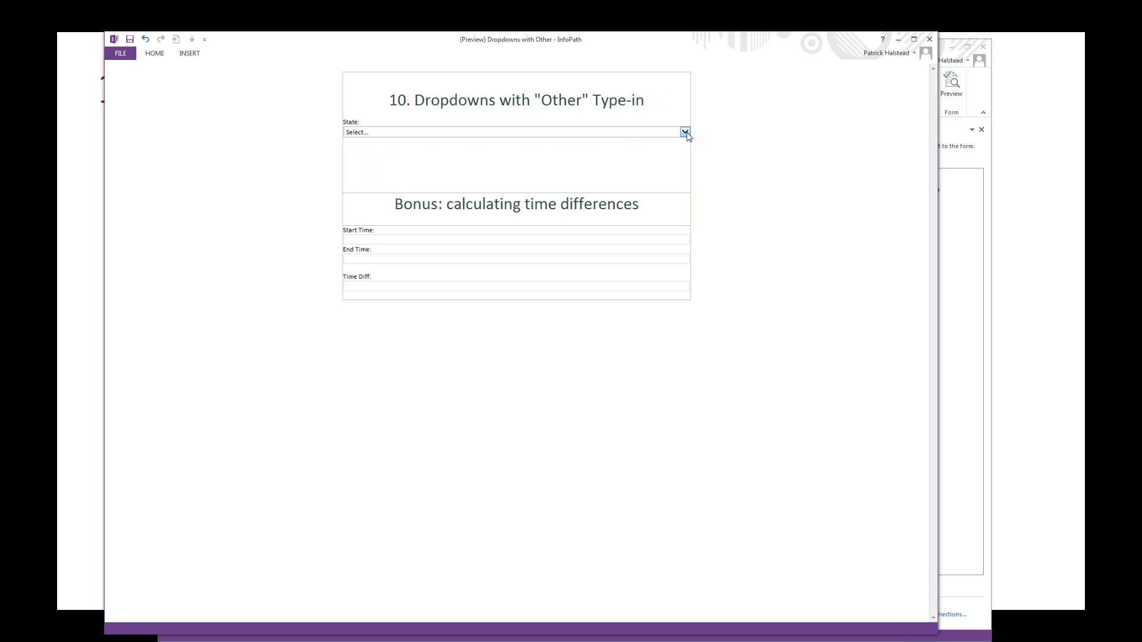
{"action": "left_click", "coordinate": [685, 132]}
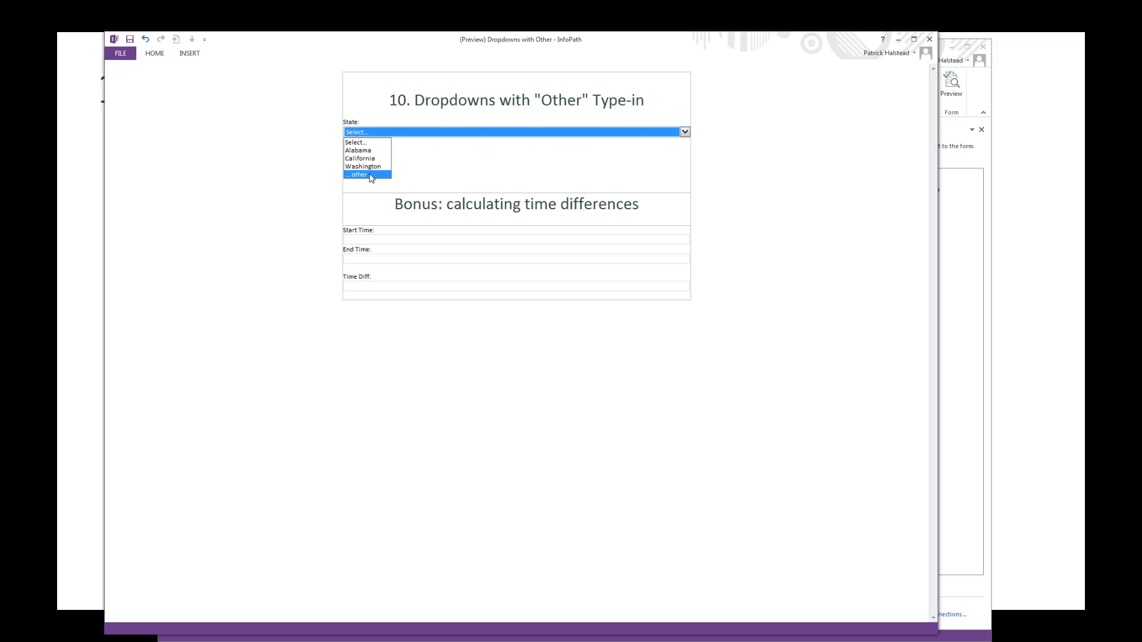
{"action": "left_click", "coordinate": [370, 175]}
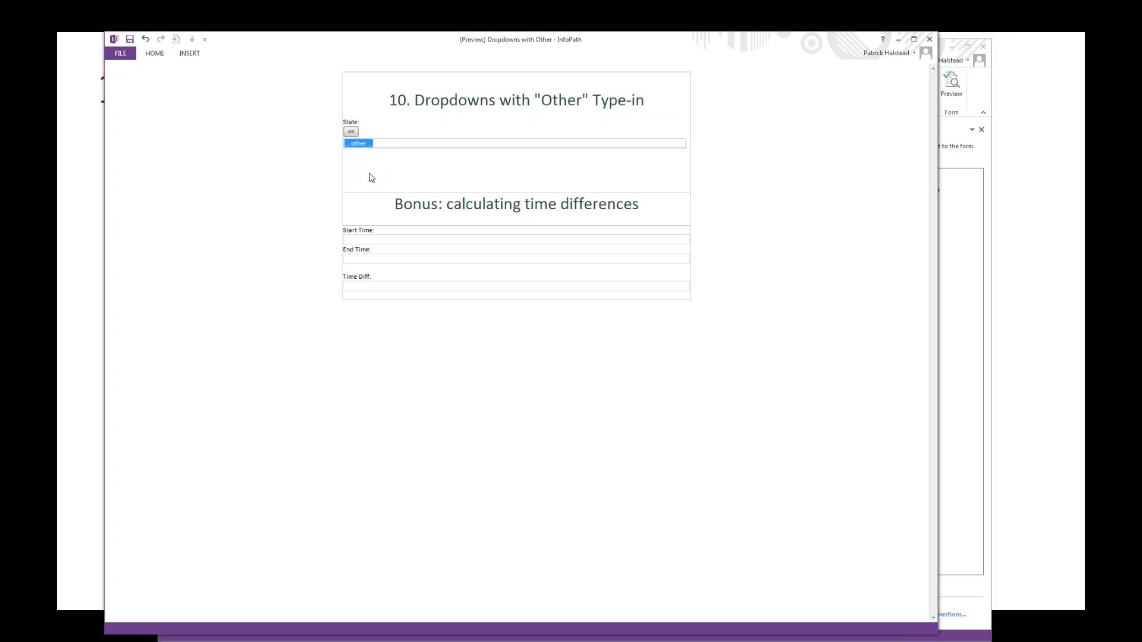
{"action": "type", "text": "Oregon"}
{"action": "key", "text": "Tab"}
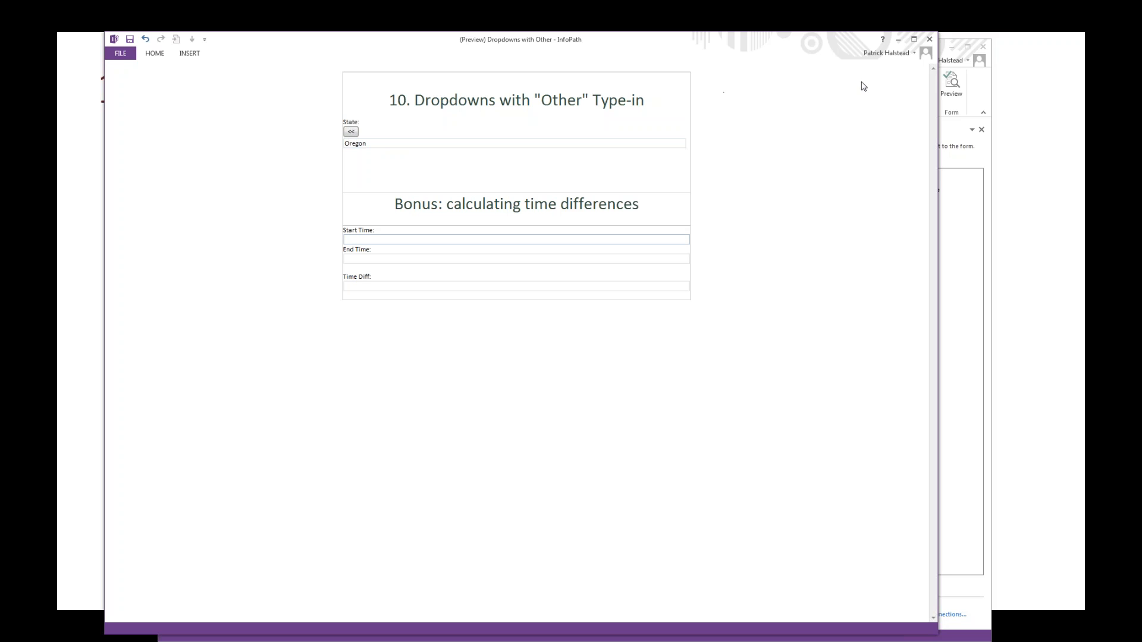
{"action": "left_click", "coordinate": [929, 40]}
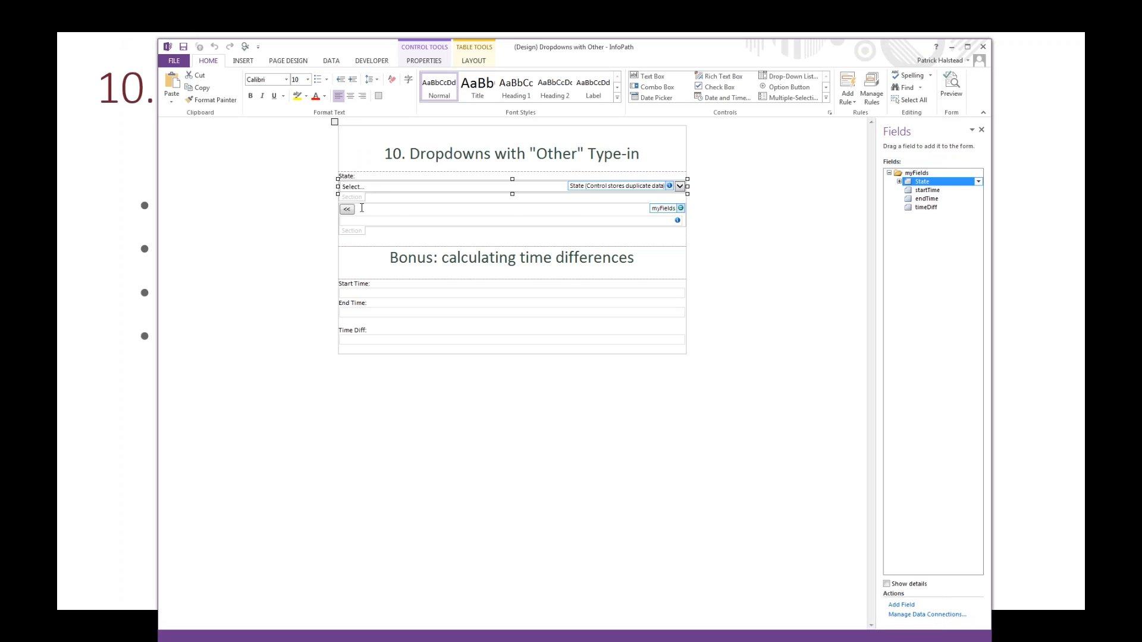
Step: Examine the State free-text box and the dropdown's section in the design, then briefly preview the form and close it
{"action": "left_click", "coordinate": [383, 221]}
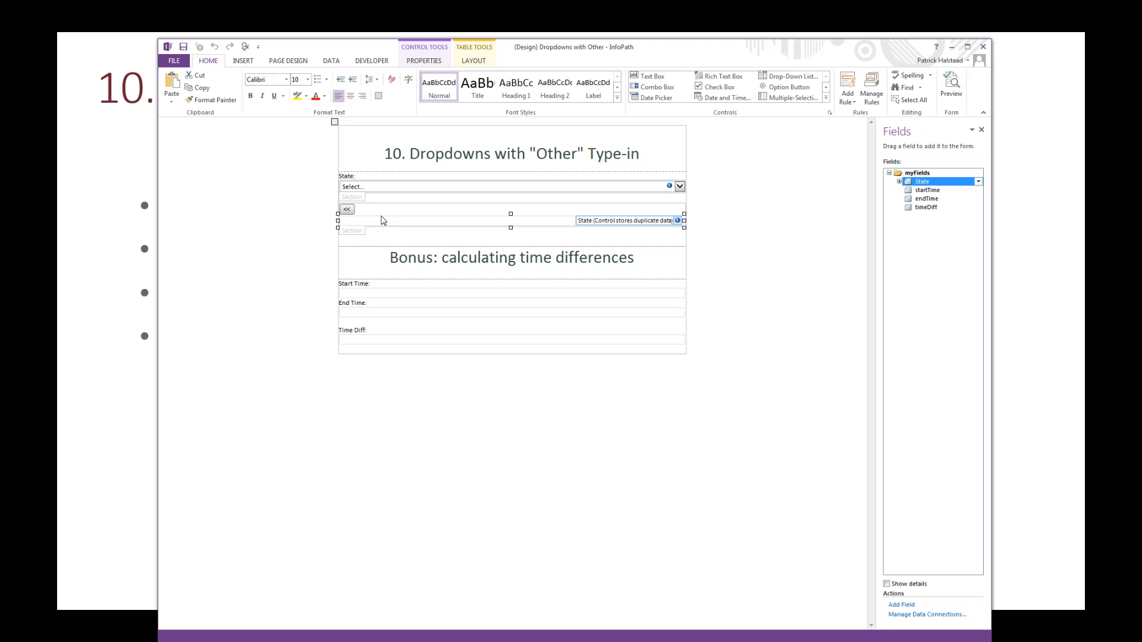
{"action": "left_click", "coordinate": [362, 194]}
{"action": "left_click", "coordinate": [953, 86]}
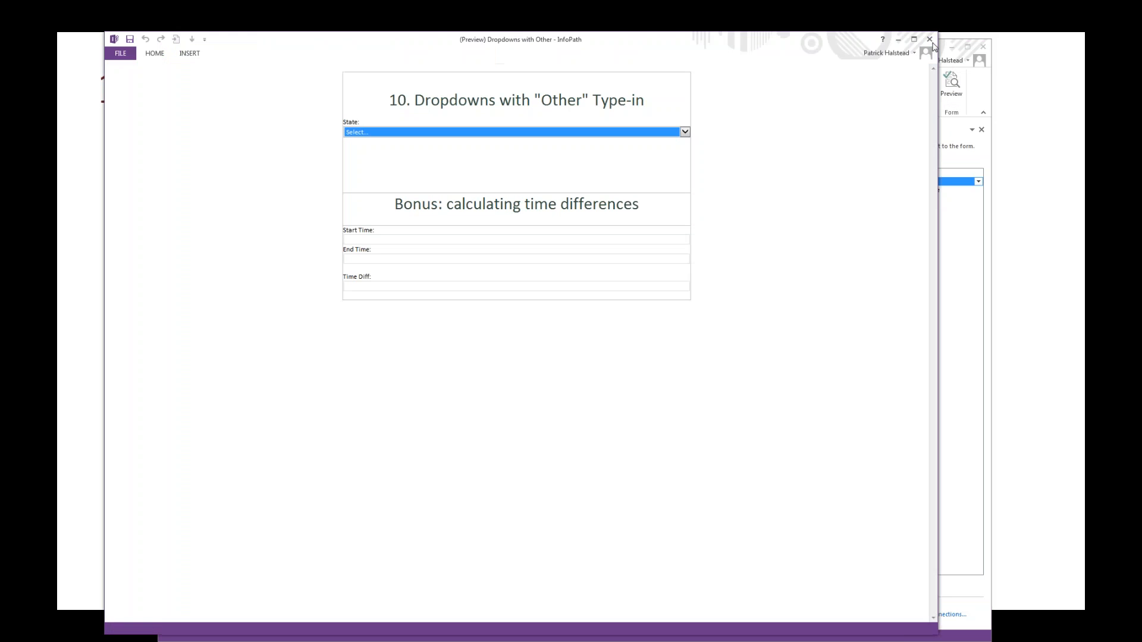
{"action": "left_click", "coordinate": [930, 40]}
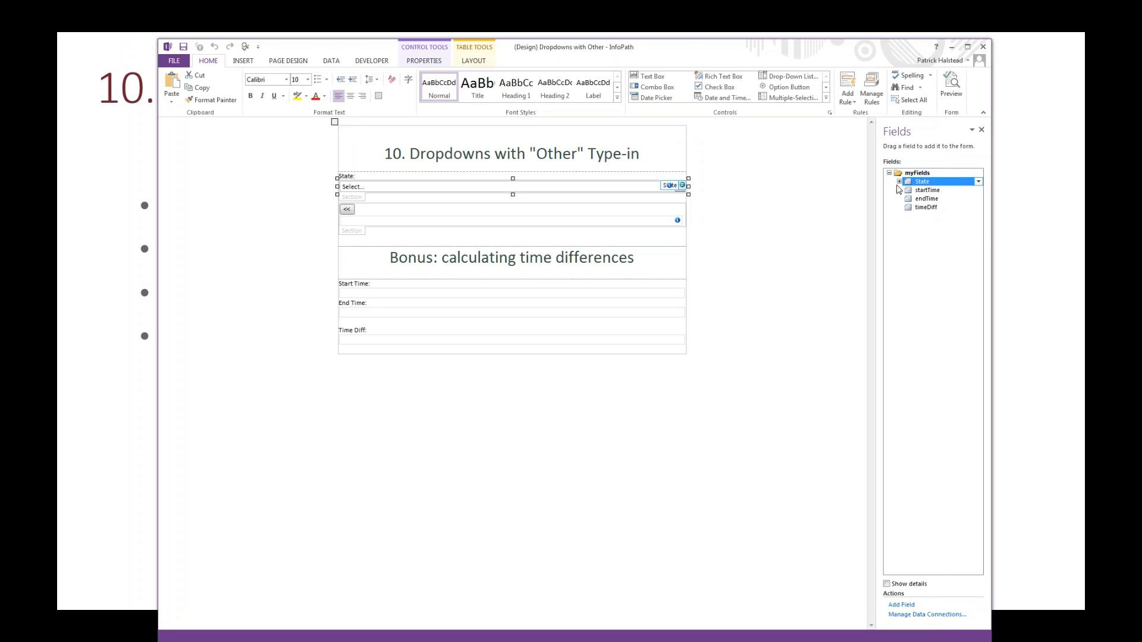
Step: Expand the State field's attribute and review the formatting rules on the dropdown section and the free-text section
{"action": "mouse_move", "coordinate": [931, 192]}
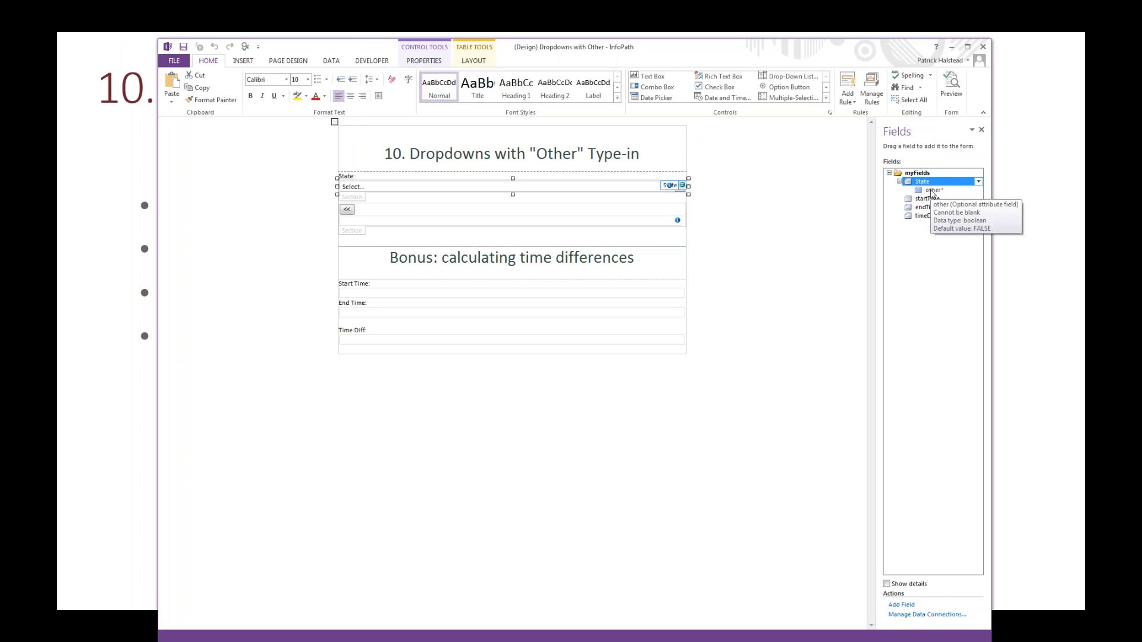
{"action": "left_click", "coordinate": [872, 88]}
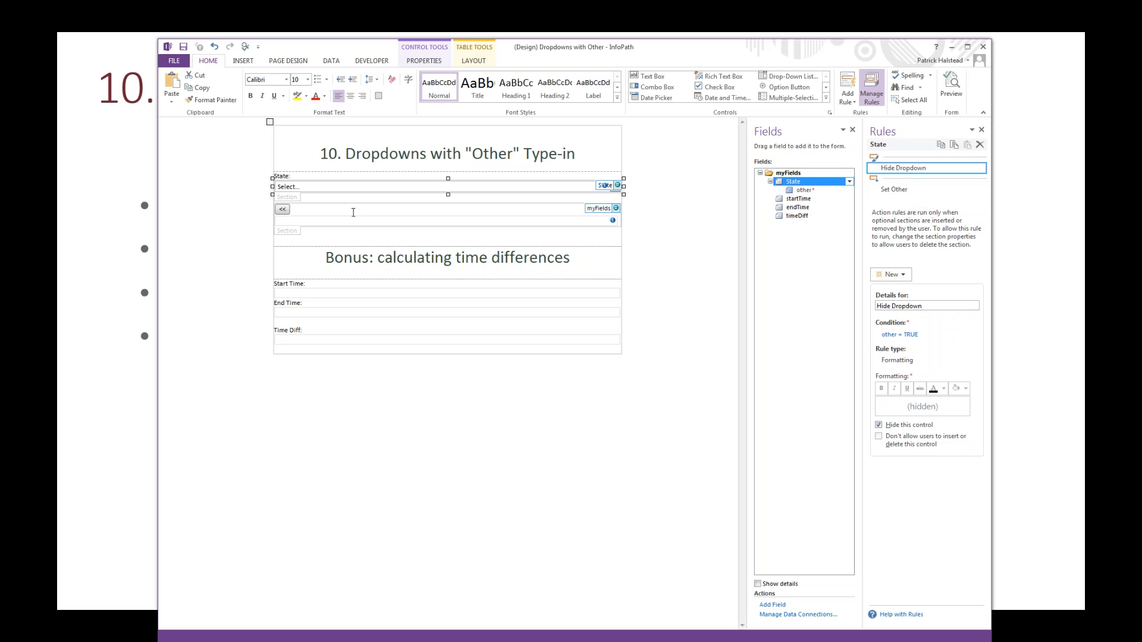
{"action": "left_click", "coordinate": [296, 236]}
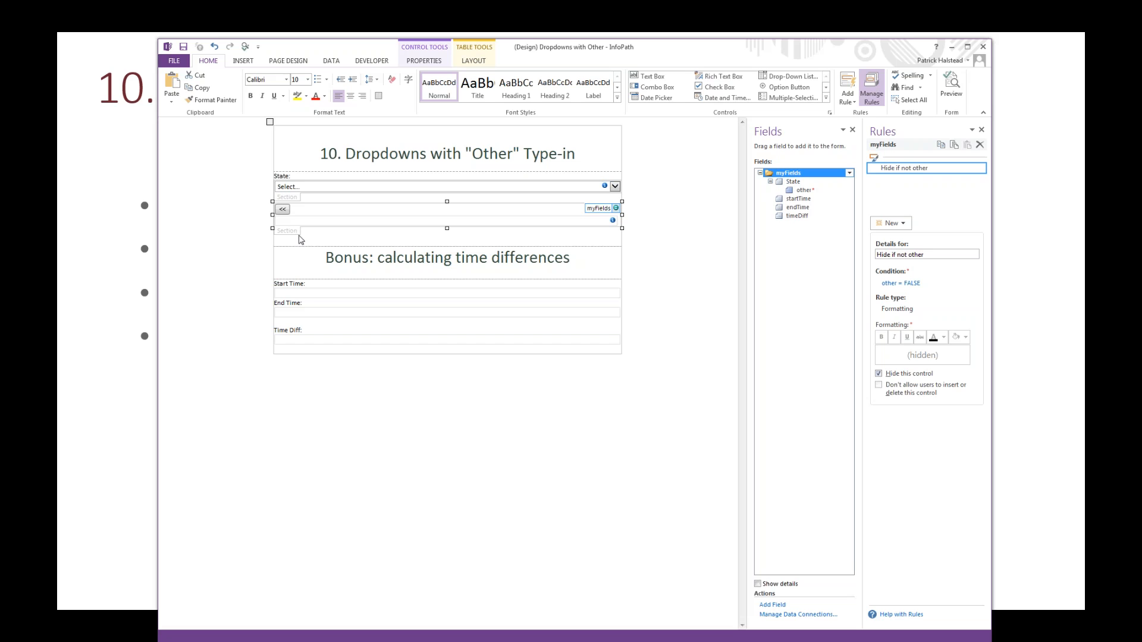
Step: Inspect the State dropdown's Set Other rule action and its value formula, leaving both unchanged
{"action": "left_click", "coordinate": [293, 189]}
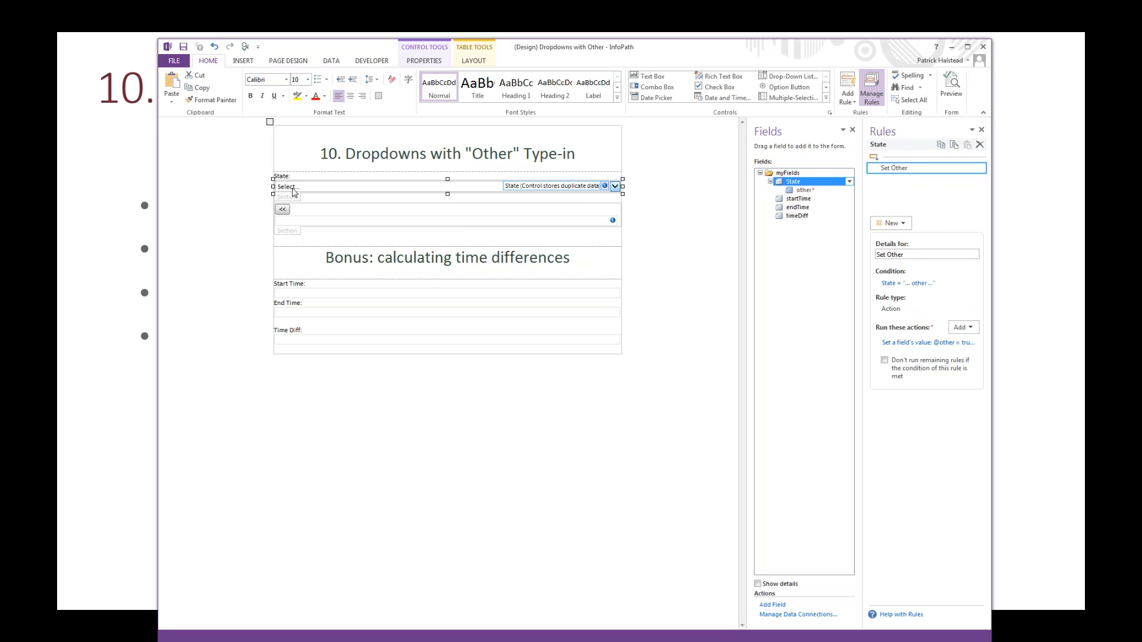
{"action": "left_click", "coordinate": [920, 343]}
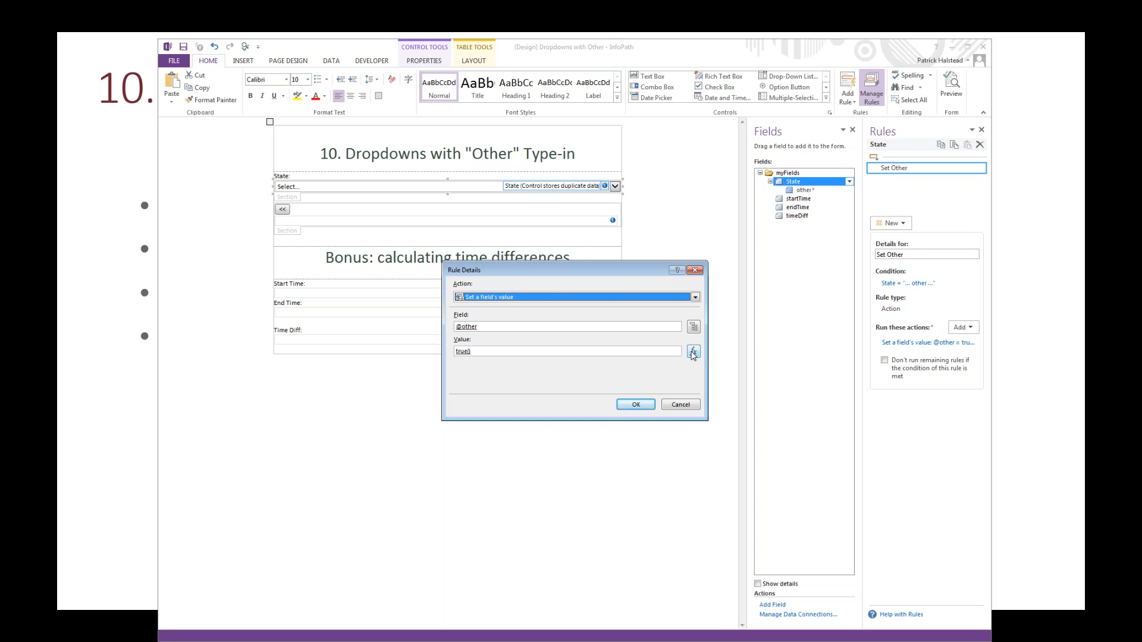
{"action": "left_click", "coordinate": [693, 352]}
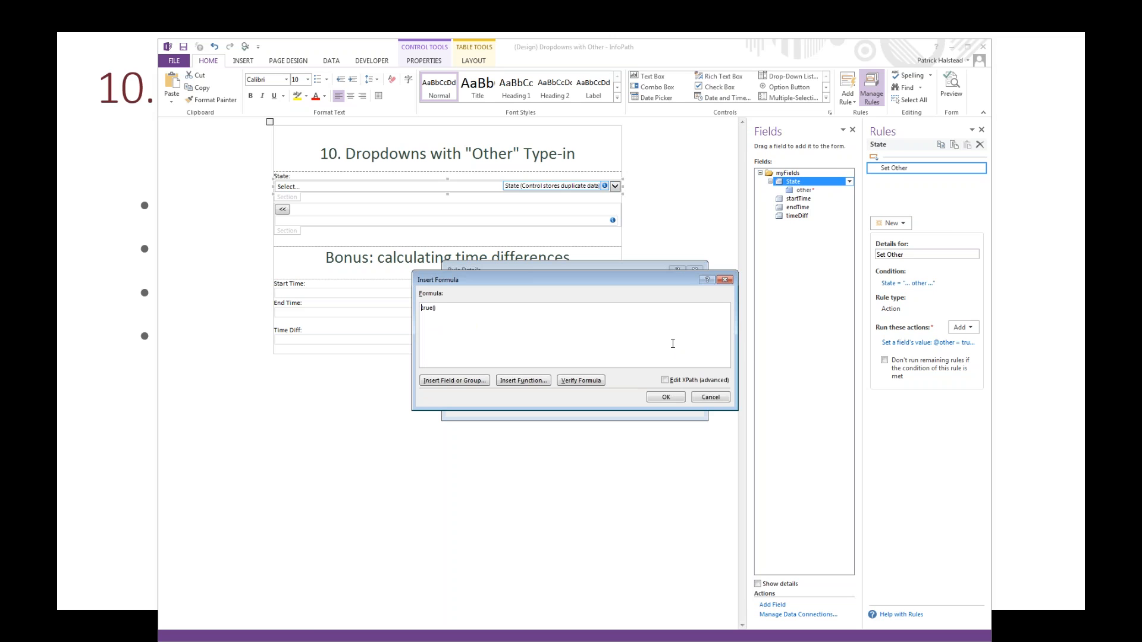
{"action": "key", "text": "Return"}
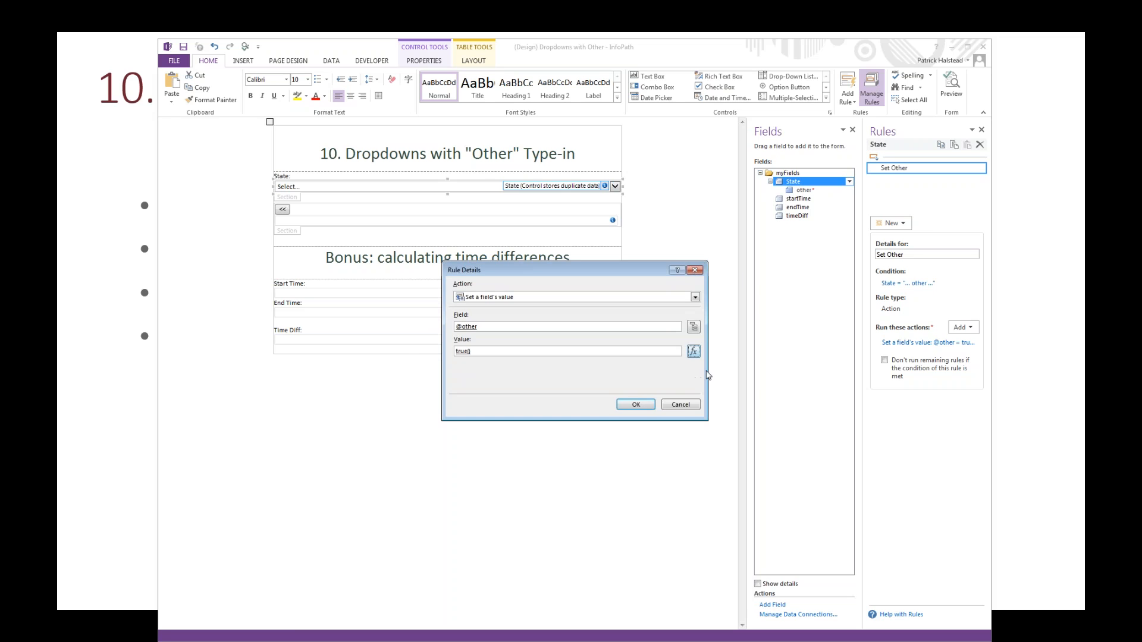
{"action": "left_click", "coordinate": [680, 404]}
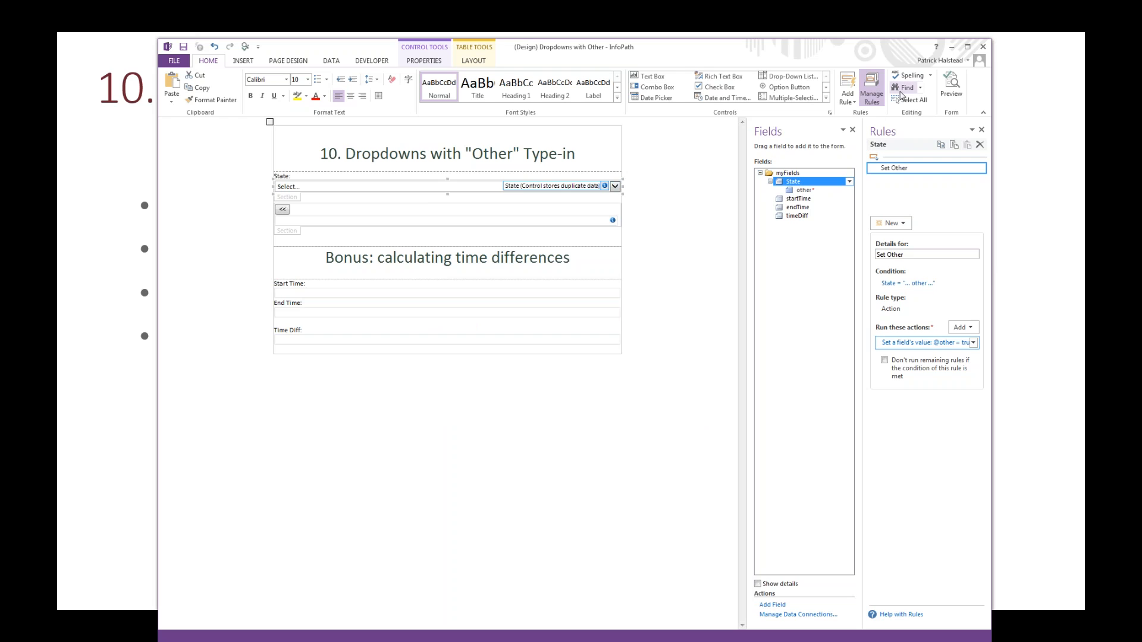
Step: Test the time difference calculation in a preview with start time 14:00 and end time 16:45, then close the preview
{"action": "left_click", "coordinate": [951, 86]}
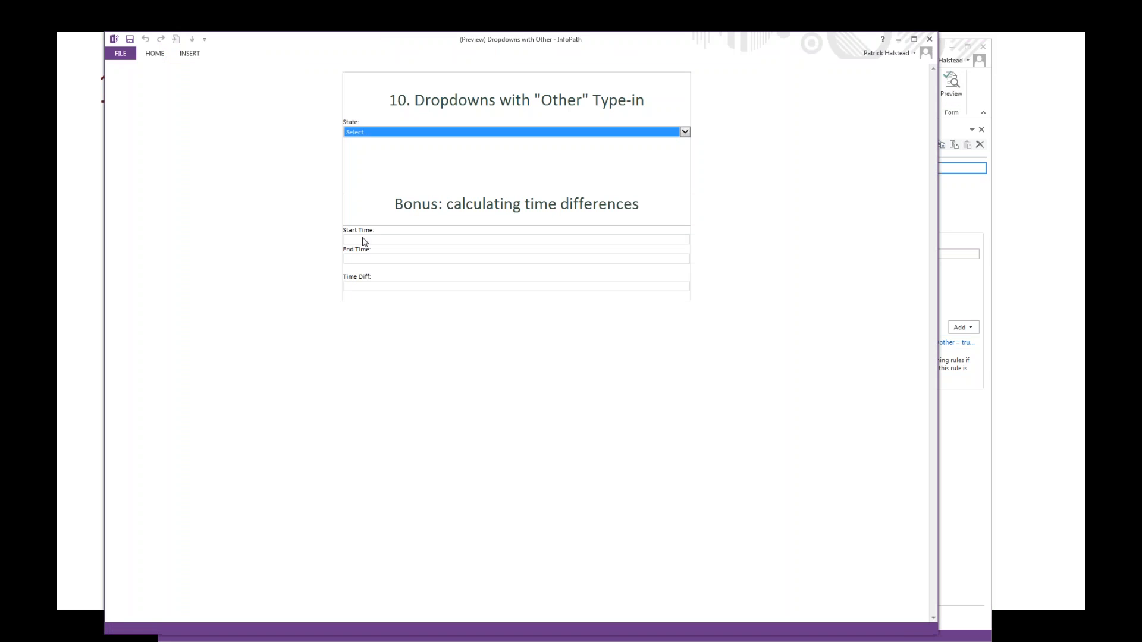
{"action": "left_click", "coordinate": [397, 237]}
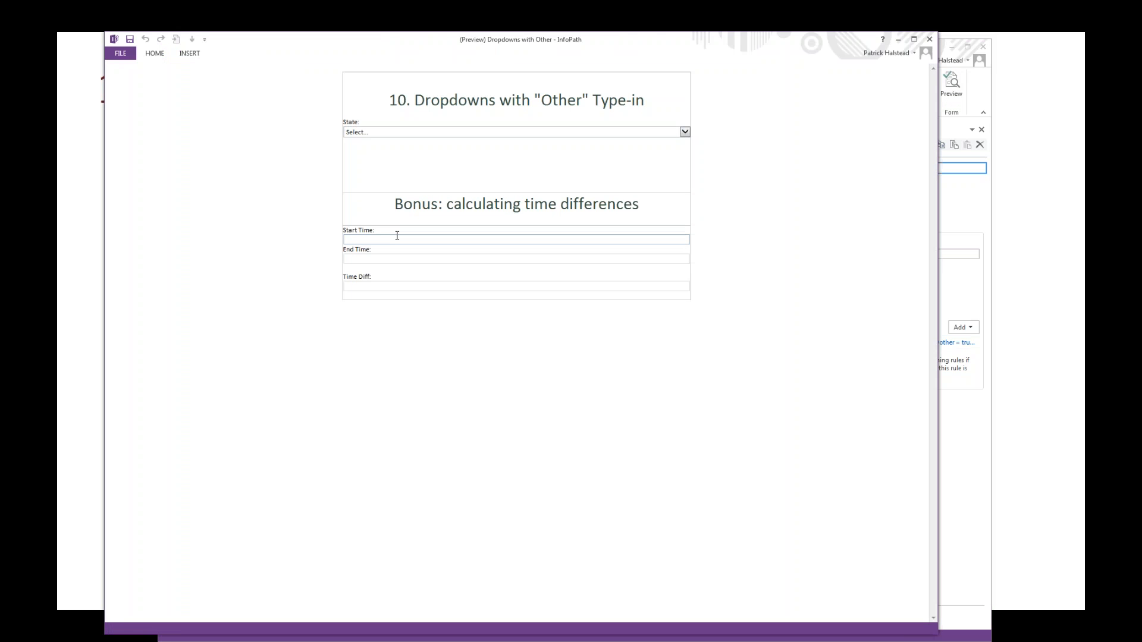
{"action": "type", "text": "14:00"}
{"action": "left_click", "coordinate": [402, 257]}
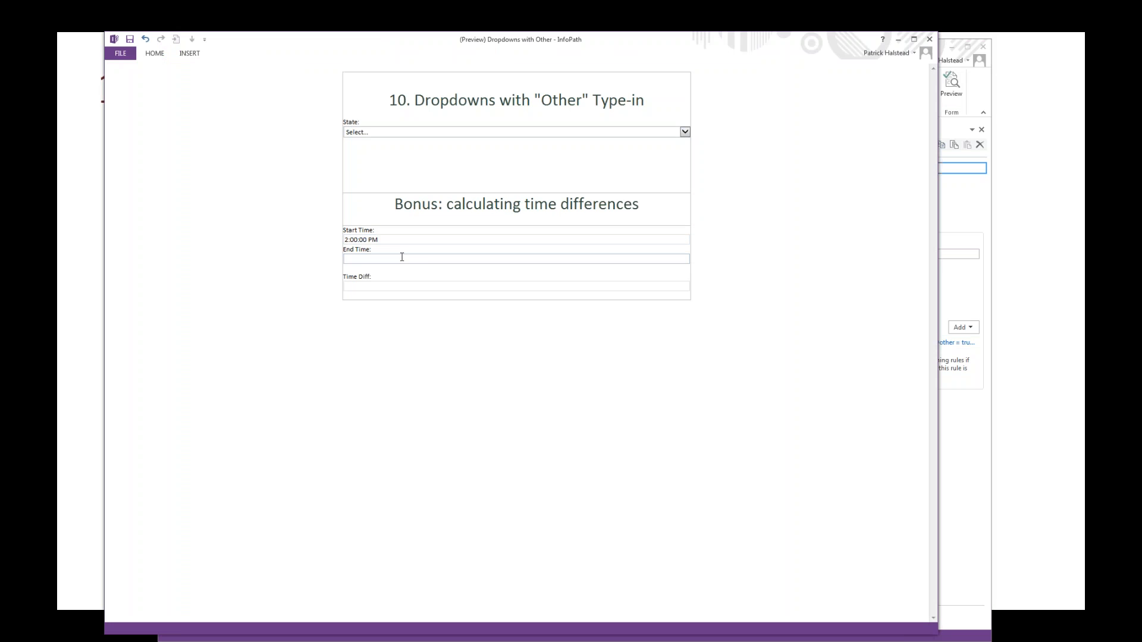
{"action": "type", "text": "16:45"}
{"action": "key", "text": "Tab"}
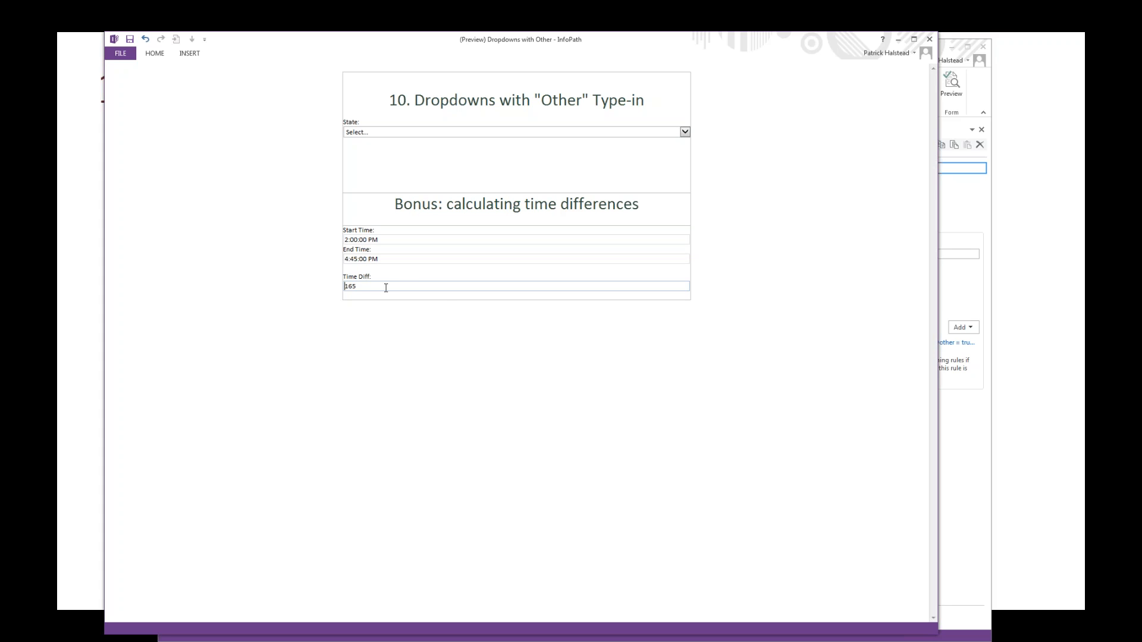
{"action": "left_click_drag", "start_coordinate": [370, 286], "coordinate": [339, 288]}
{"action": "left_click", "coordinate": [930, 39]}
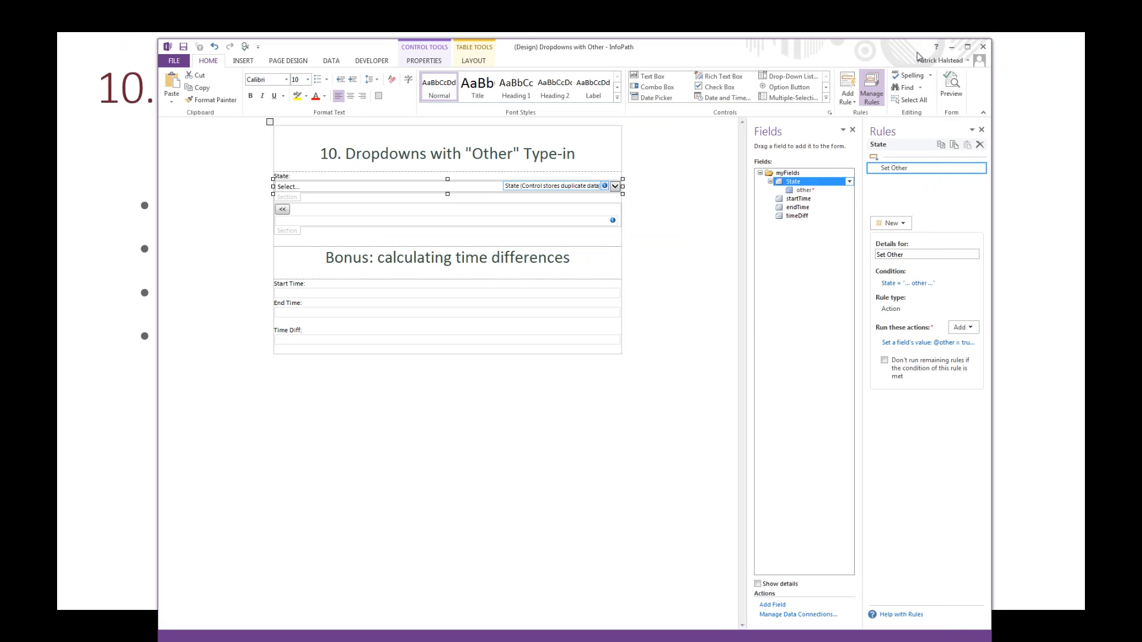
Step: Check the rules on the timeDiff and endTime fields and examine the formula that endTime's rule uses to set timeDiff
{"action": "left_click", "coordinate": [289, 346]}
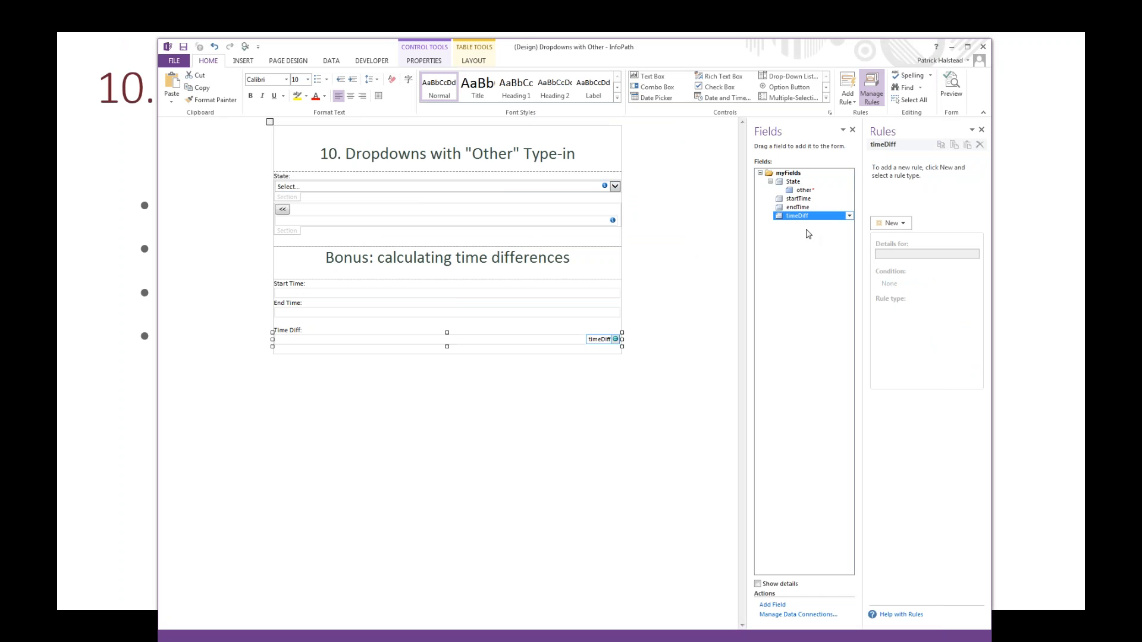
{"action": "left_click", "coordinate": [611, 311]}
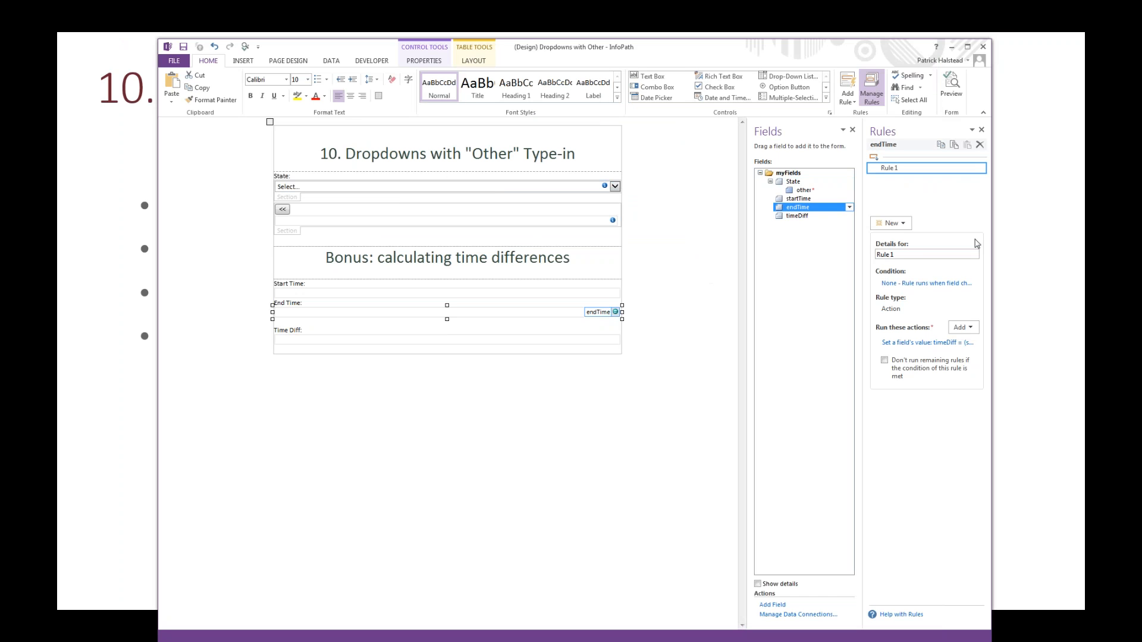
{"action": "left_click", "coordinate": [919, 344]}
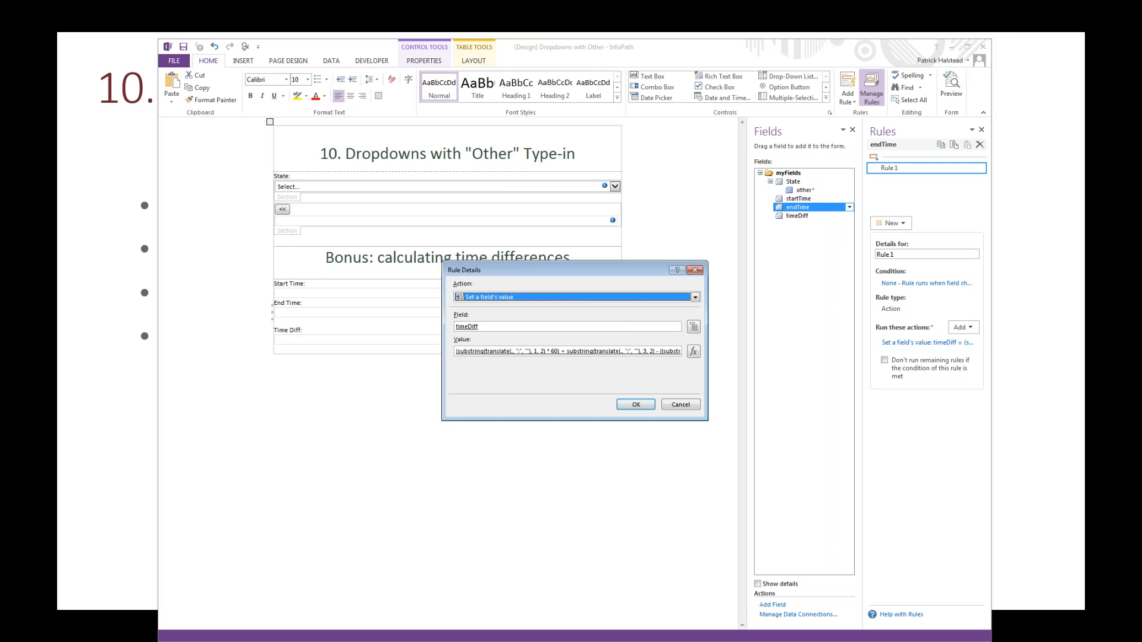
{"action": "left_click", "coordinate": [693, 351]}
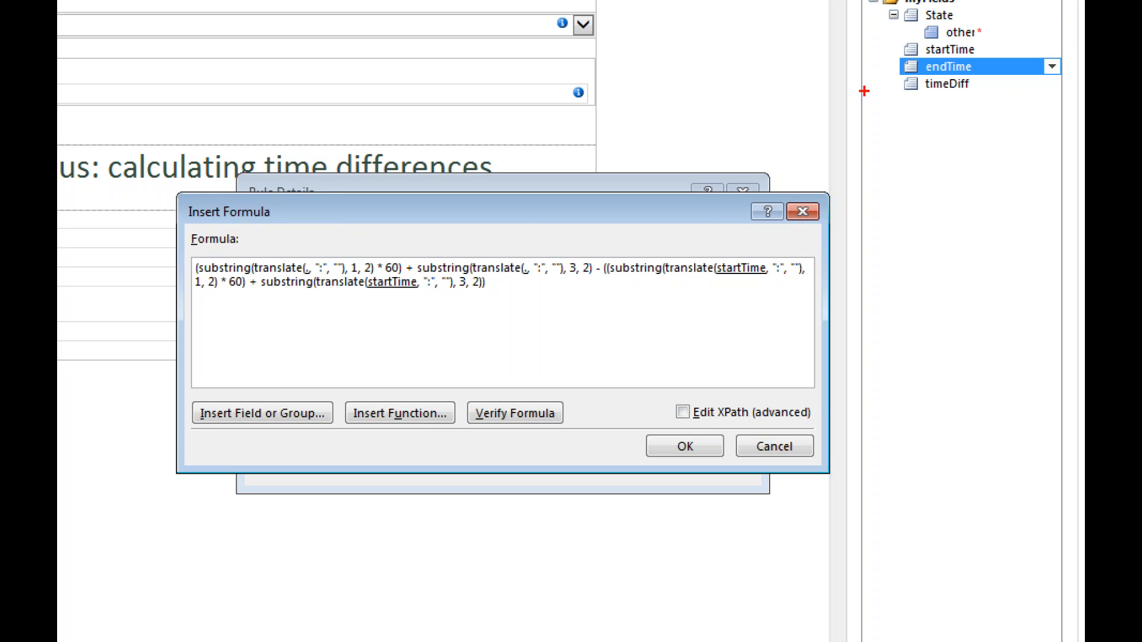
{"action": "key", "text": "Escape"}
{"action": "key", "text": "Escape"}
{"action": "key", "text": "Return"}
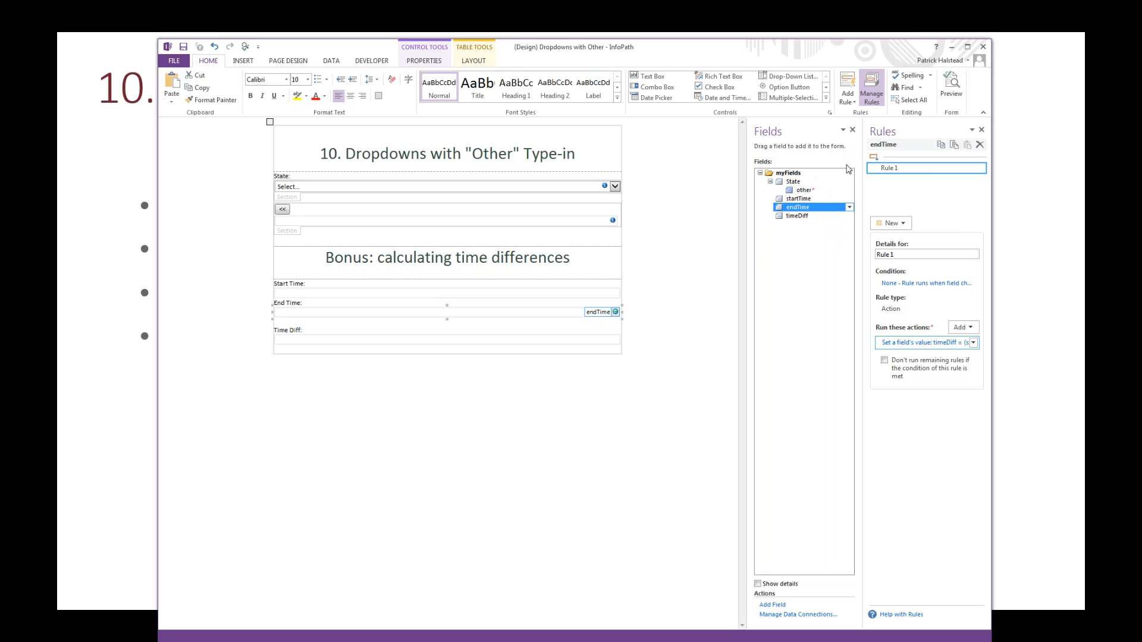
Step: Close the Dropdowns with Other form design, saving its changes
{"action": "left_click", "coordinate": [984, 48]}
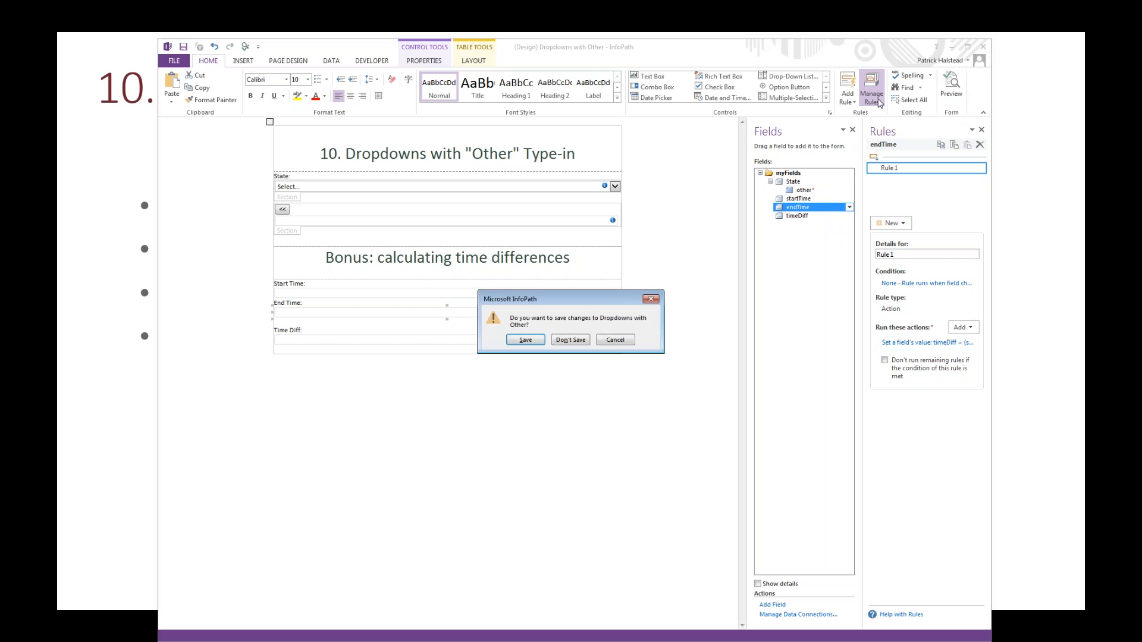
{"action": "left_click", "coordinate": [532, 342]}
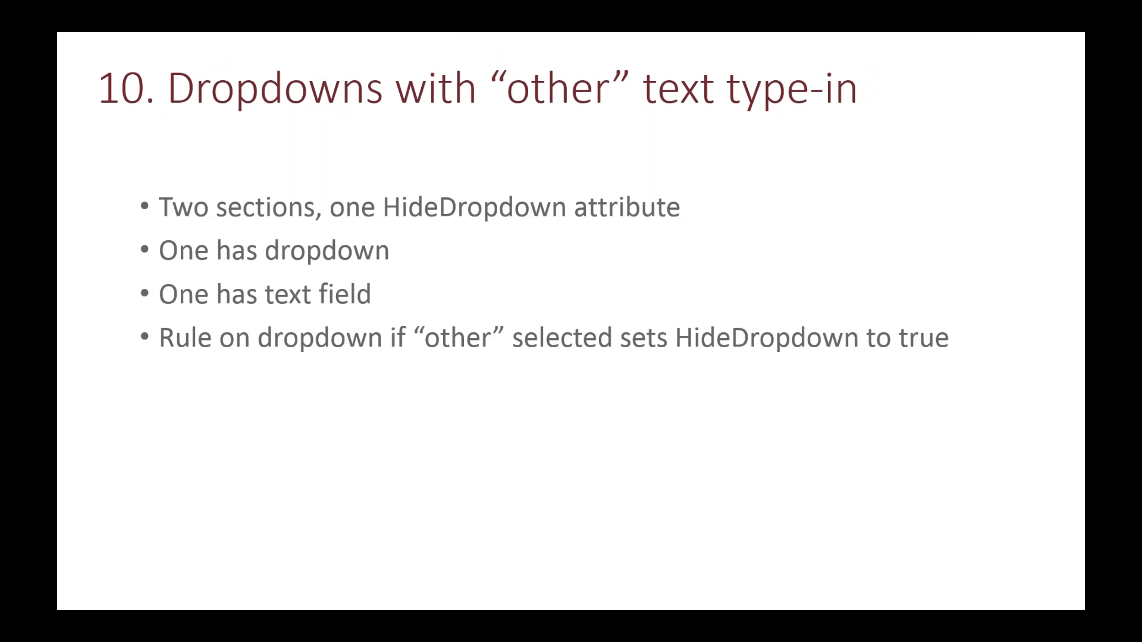
Step: Advance the slides to Adding SharePoint ID to Form, switch to the browser, and show the InfoPath Starter form's Tab Three
{"action": "key", "text": "Right"}
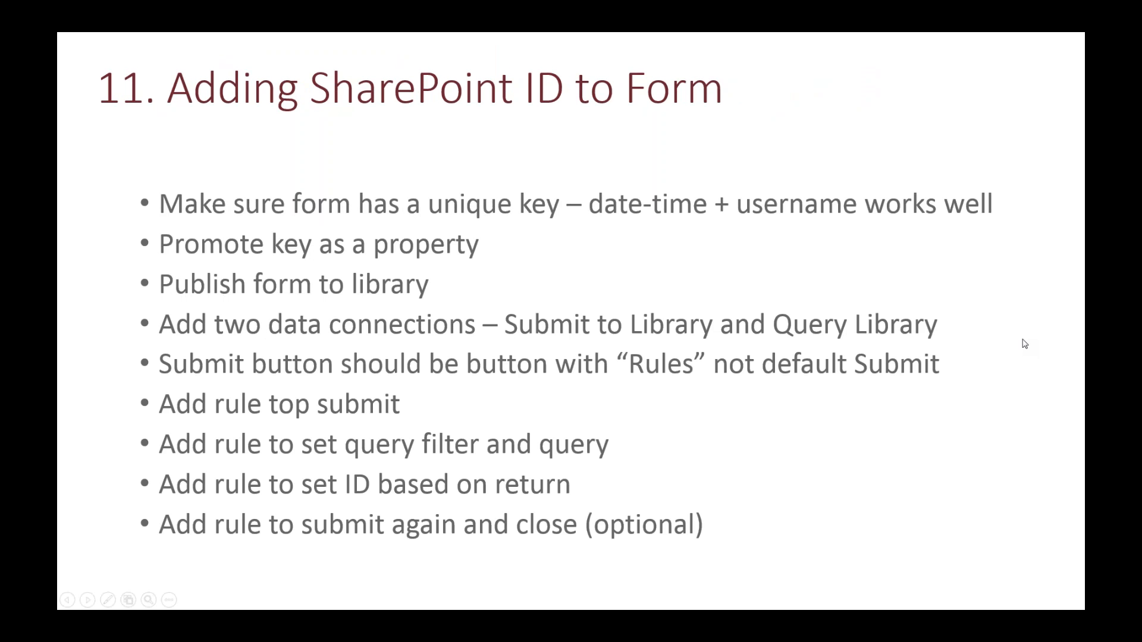
{"action": "key", "text": "alt+Tab"}
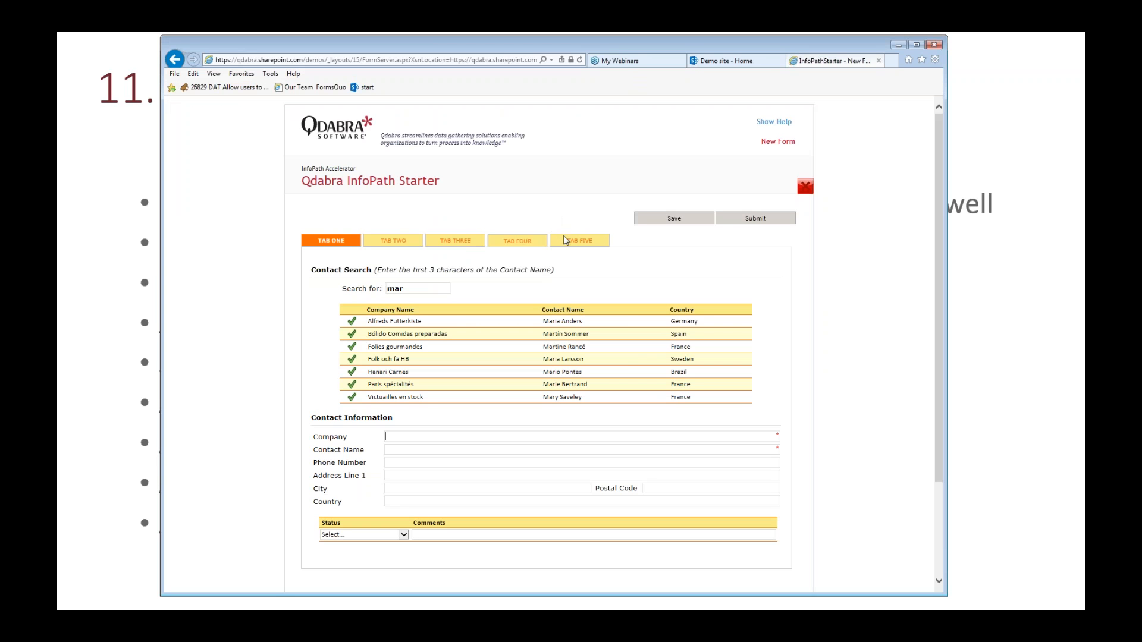
{"action": "left_click", "coordinate": [516, 244]}
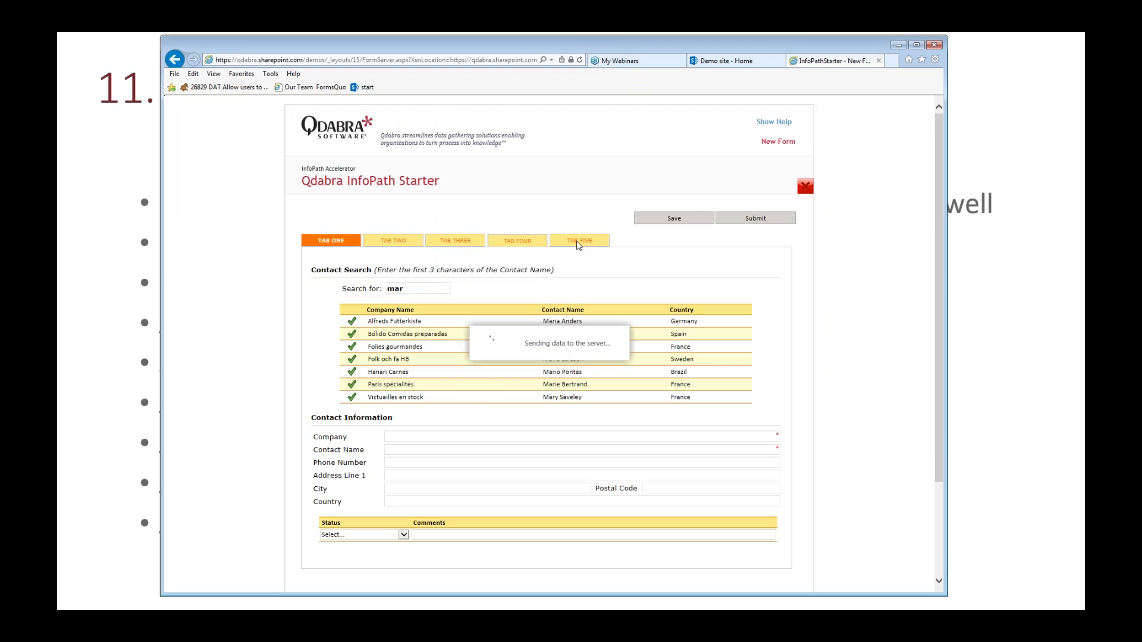
{"action": "left_click", "coordinate": [468, 242]}
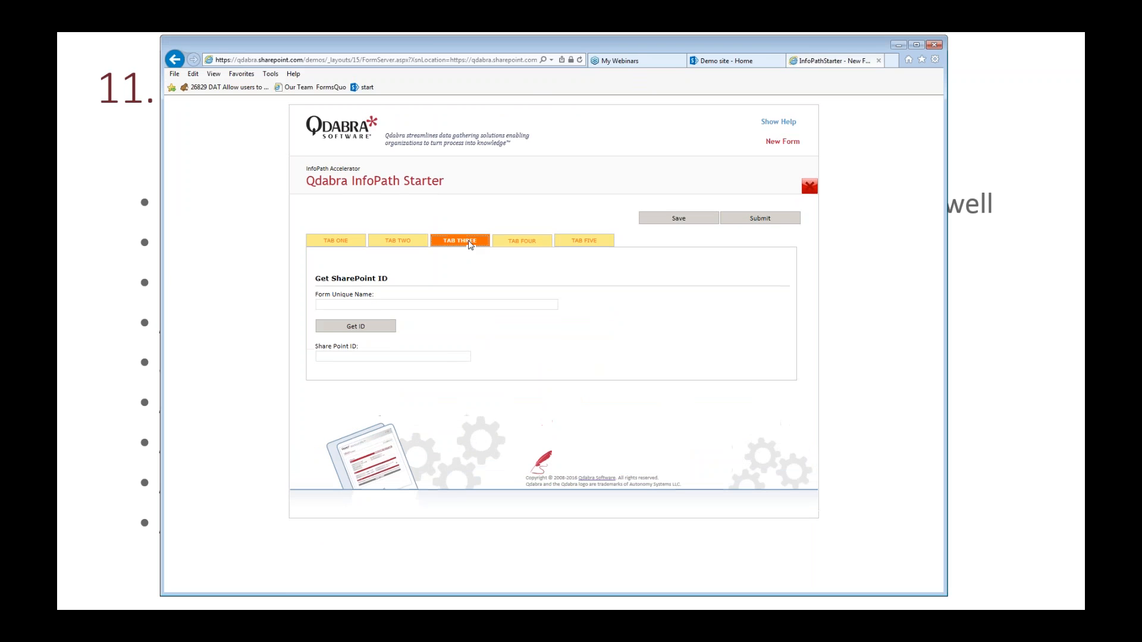
Step: Save the form to generate its unique name, retrieve its SharePoint ID, and close the form to return to the library
{"action": "left_click", "coordinate": [683, 219]}
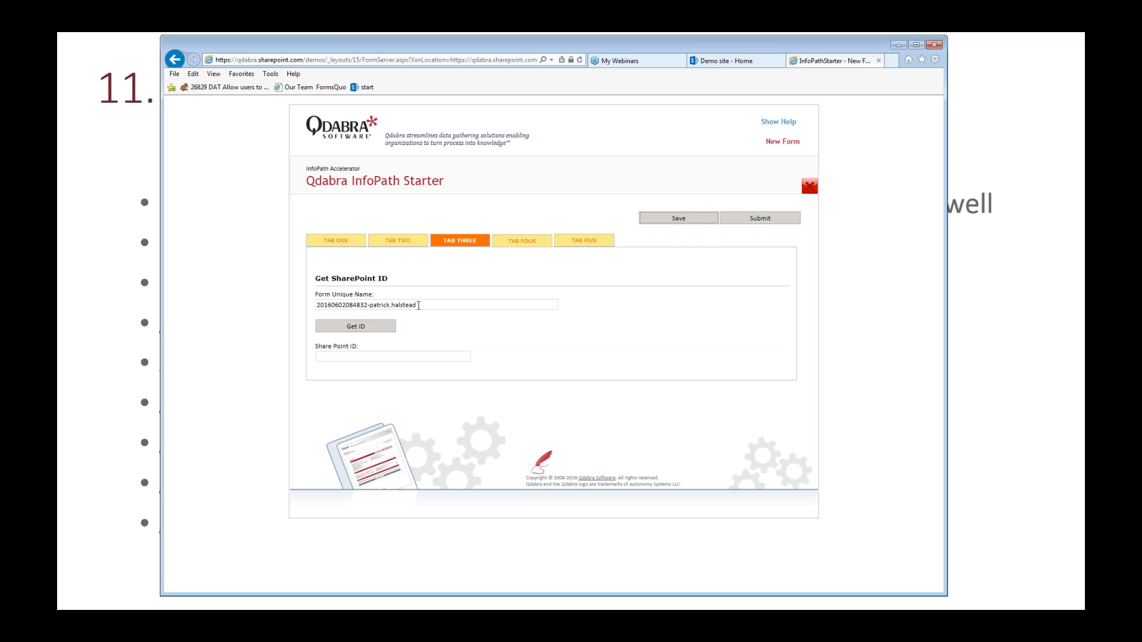
{"action": "left_click_drag", "start_coordinate": [430, 305], "coordinate": [315, 305]}
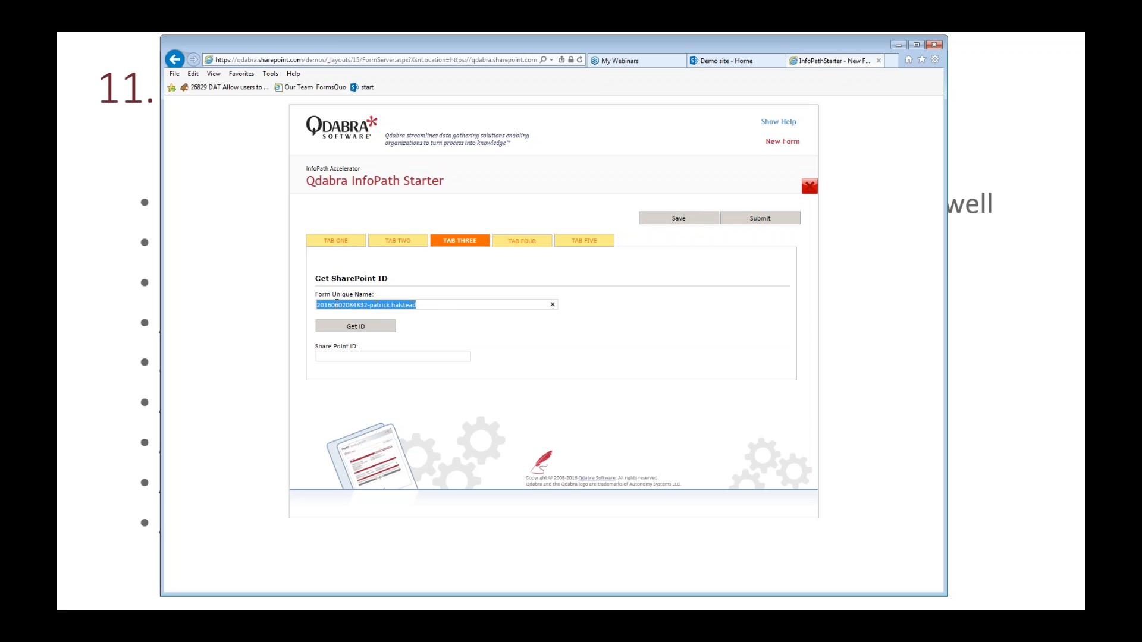
{"action": "left_click", "coordinate": [381, 329]}
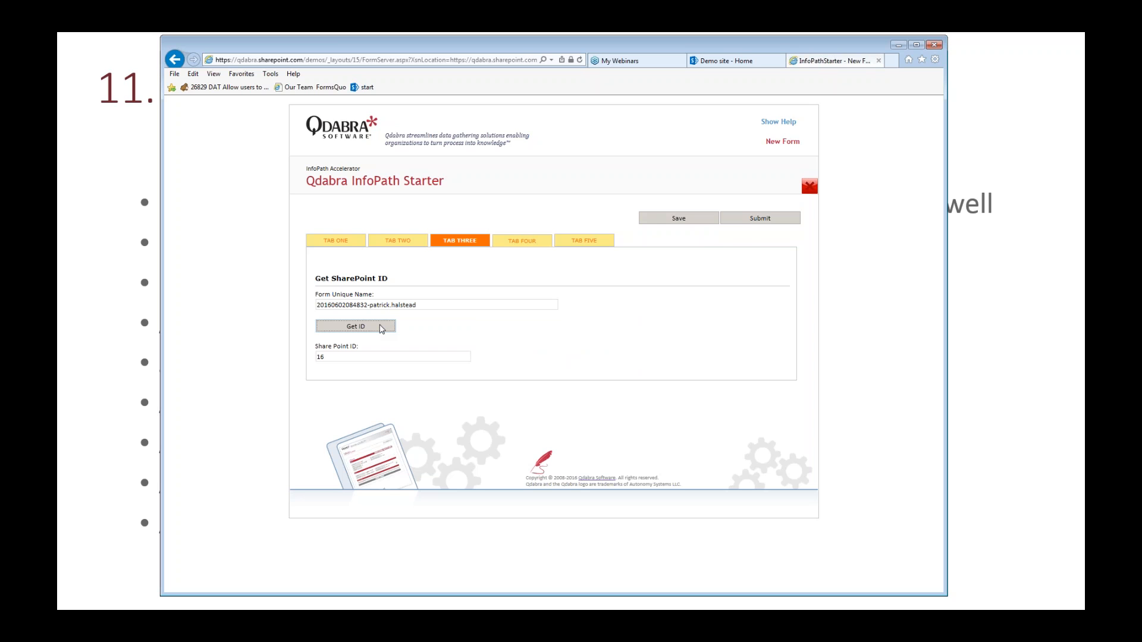
{"action": "double_click", "coordinate": [320, 357]}
{"action": "left_click", "coordinate": [810, 187]}
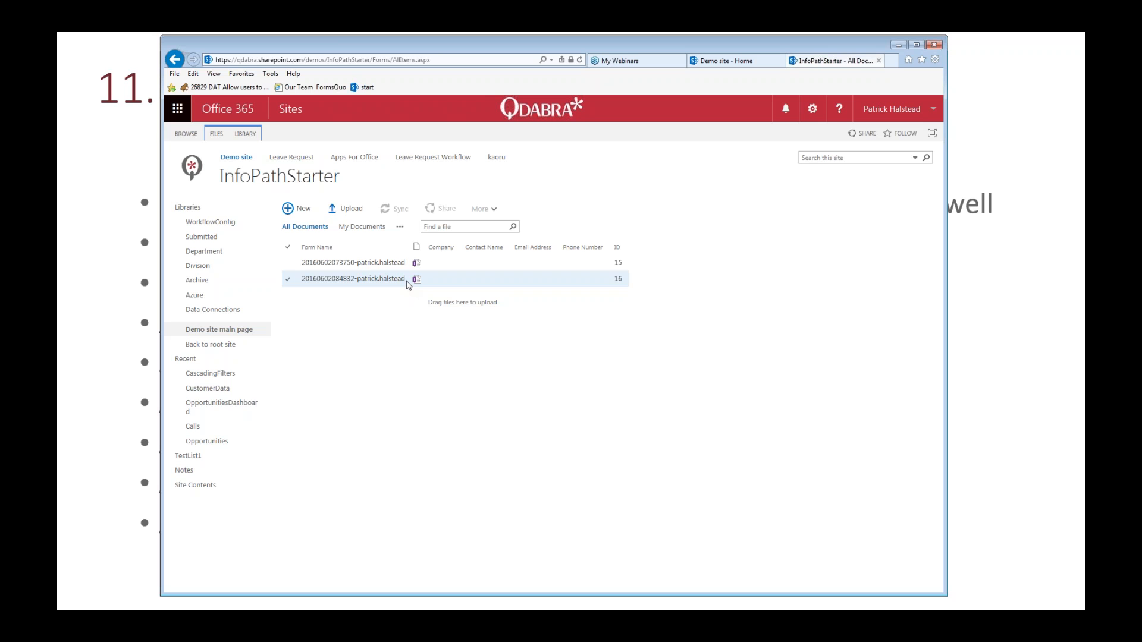
Step: Switch to the InfoPath form design and inspect the Get ID button's Submit Form and Query Form rules, including the form name query action
{"action": "key", "text": "alt+Tab"}
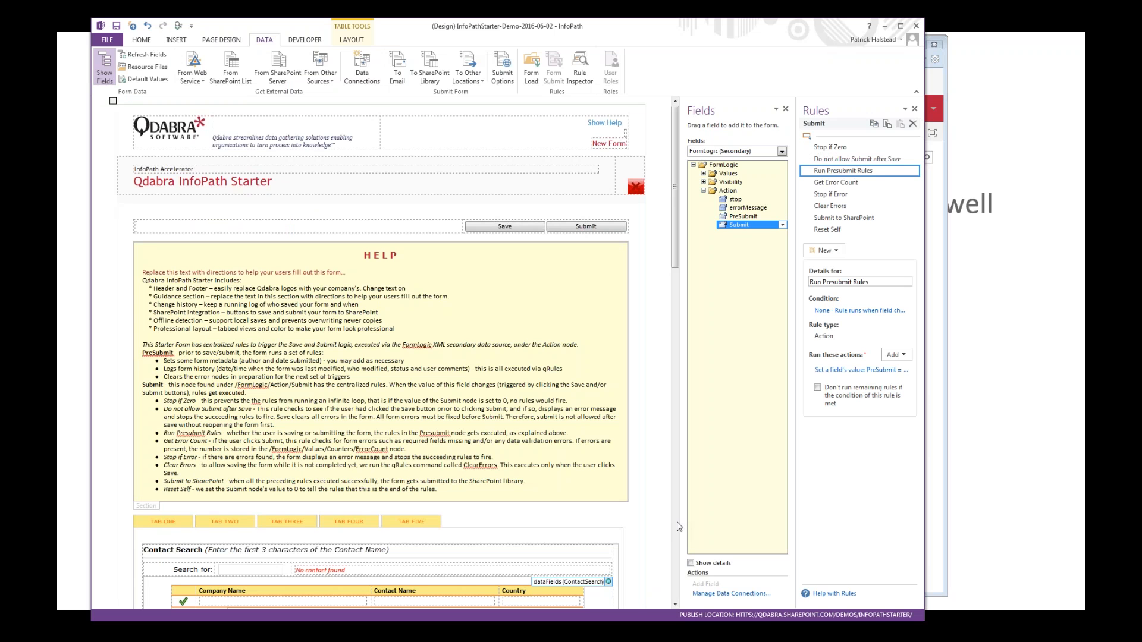
{"action": "scroll", "coordinate": [678, 526], "scroll_direction": "down", "scroll_amount": 15}
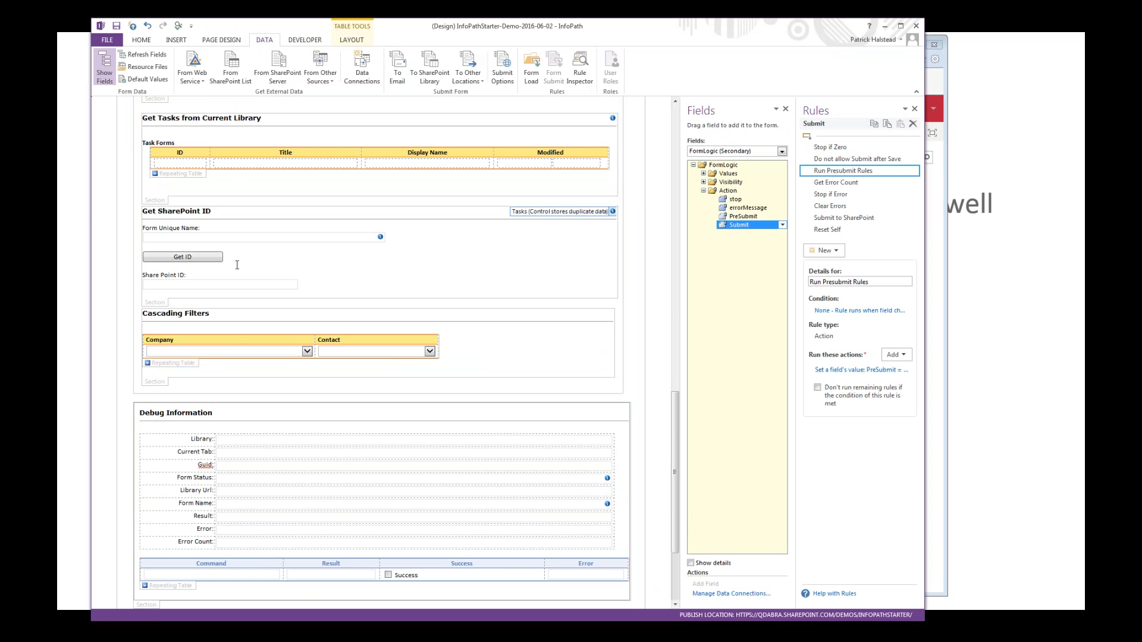
{"action": "left_click", "coordinate": [217, 259]}
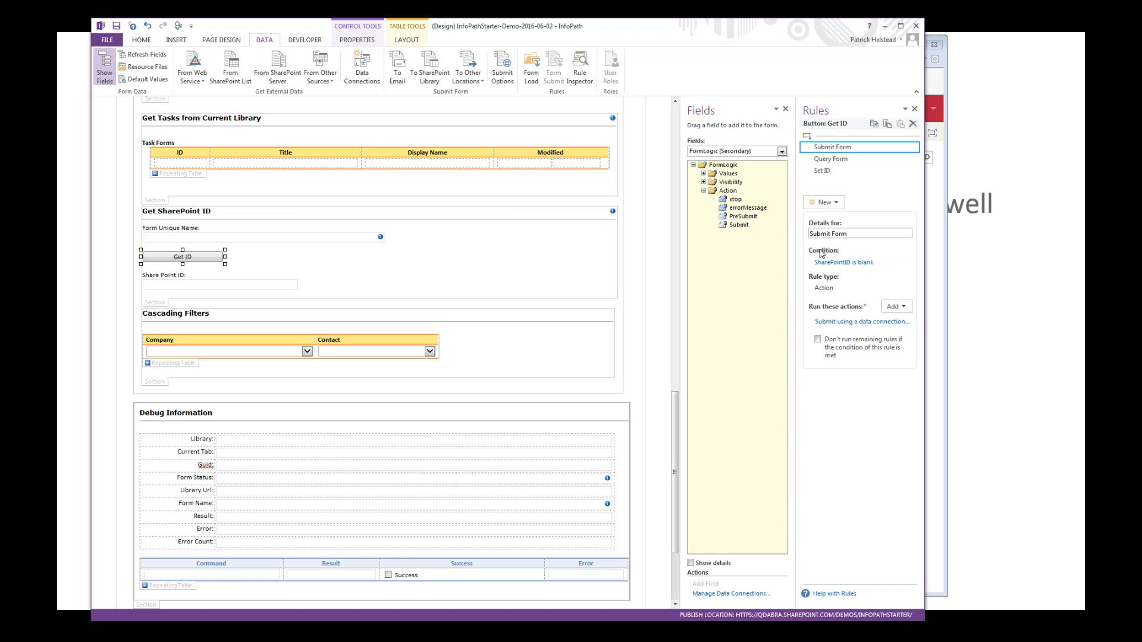
{"action": "left_click", "coordinate": [830, 162]}
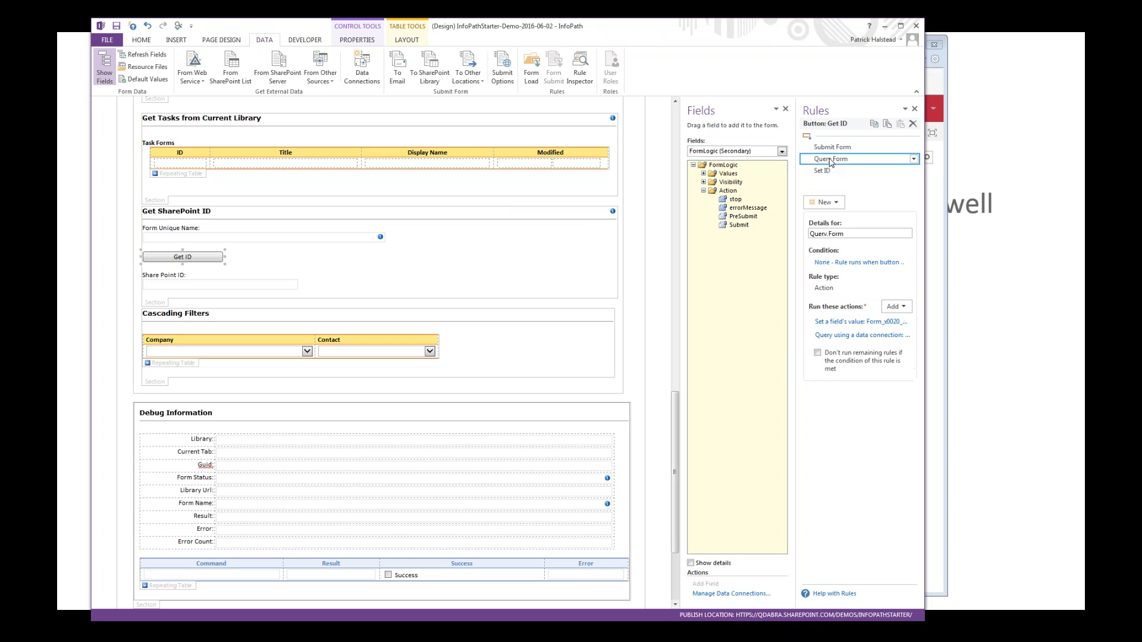
{"action": "left_click", "coordinate": [862, 324]}
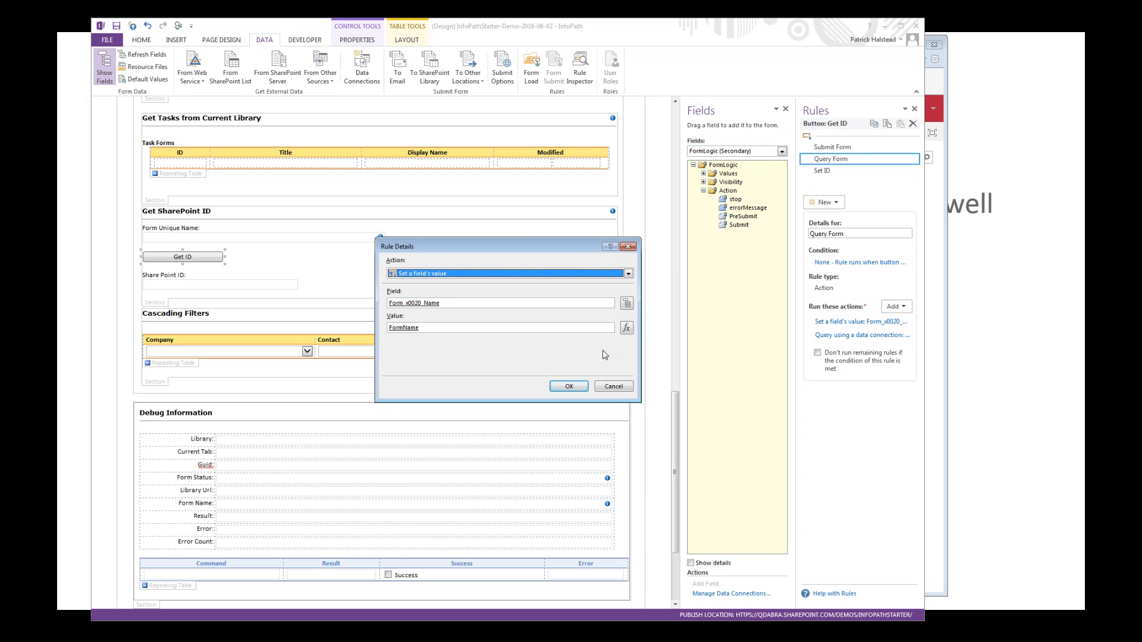
{"action": "left_click", "coordinate": [613, 387]}
Step: Inspect the Get ID button's Set ID rule and the source field that its SharePointID value formula uses
{"action": "left_click", "coordinate": [821, 172]}
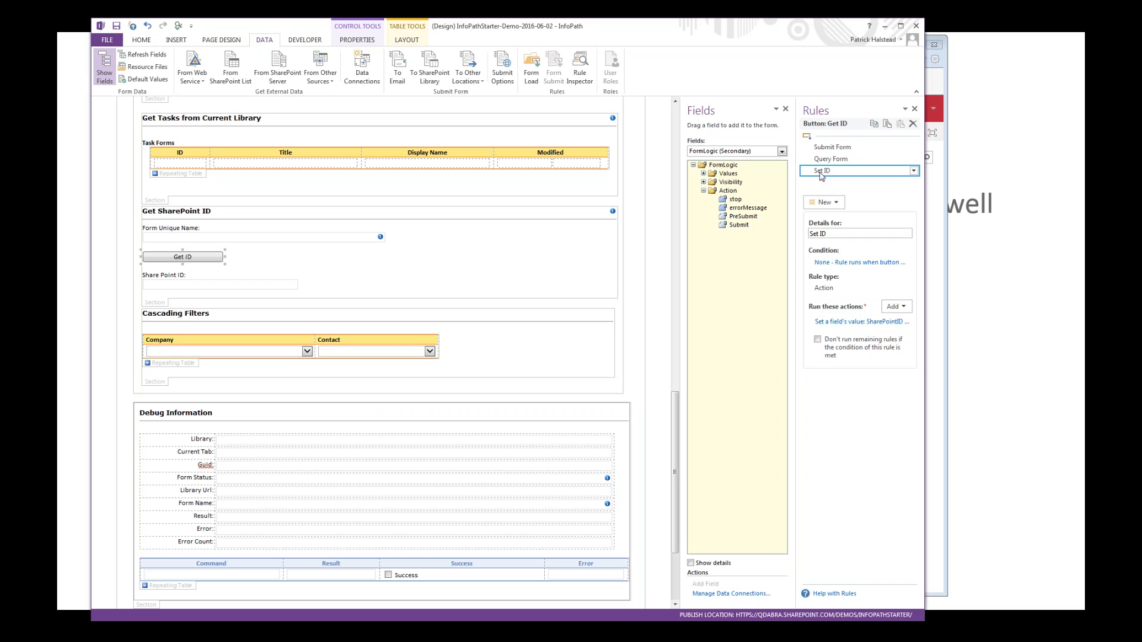
{"action": "left_click", "coordinate": [857, 322]}
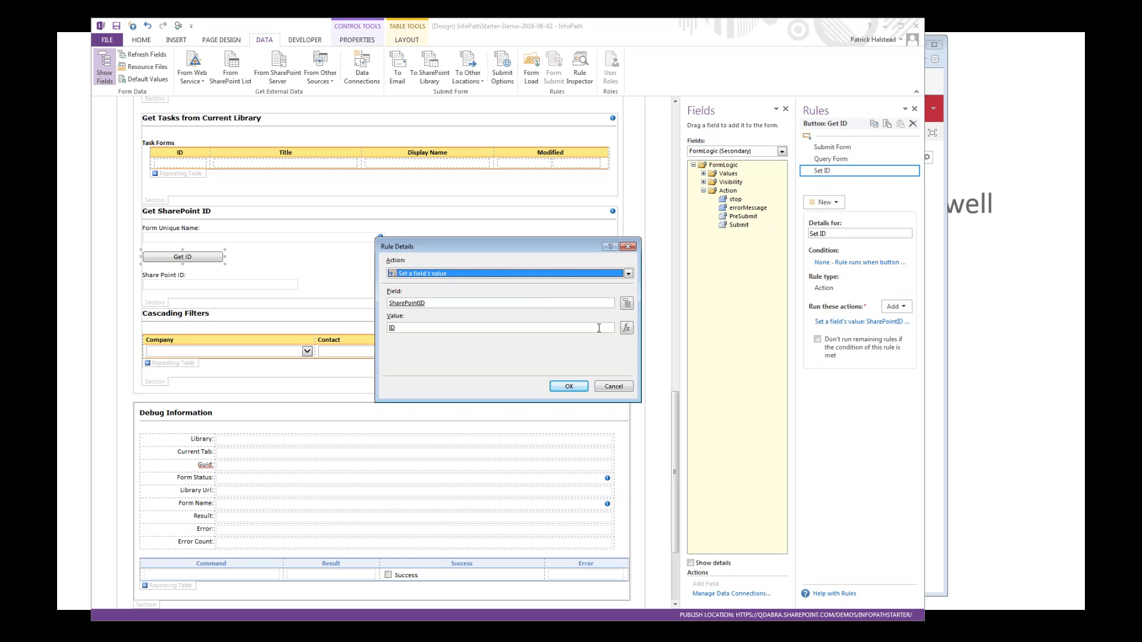
{"action": "left_click", "coordinate": [627, 328]}
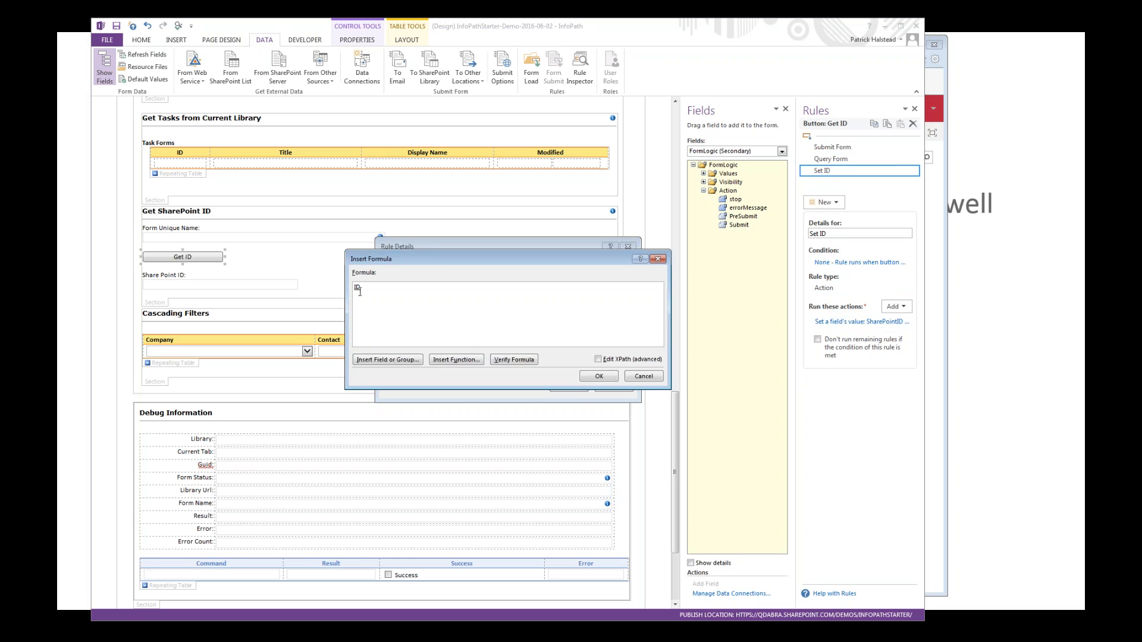
{"action": "double_click", "coordinate": [358, 288]}
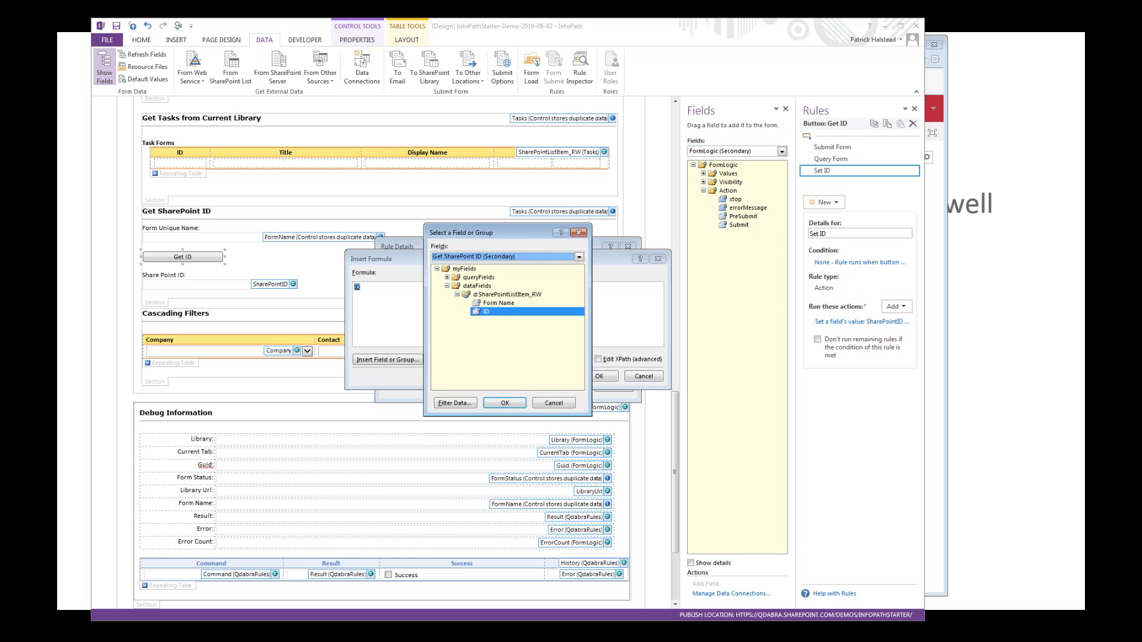
{"action": "key", "text": "Escape"}
{"action": "key", "text": "Escape"}
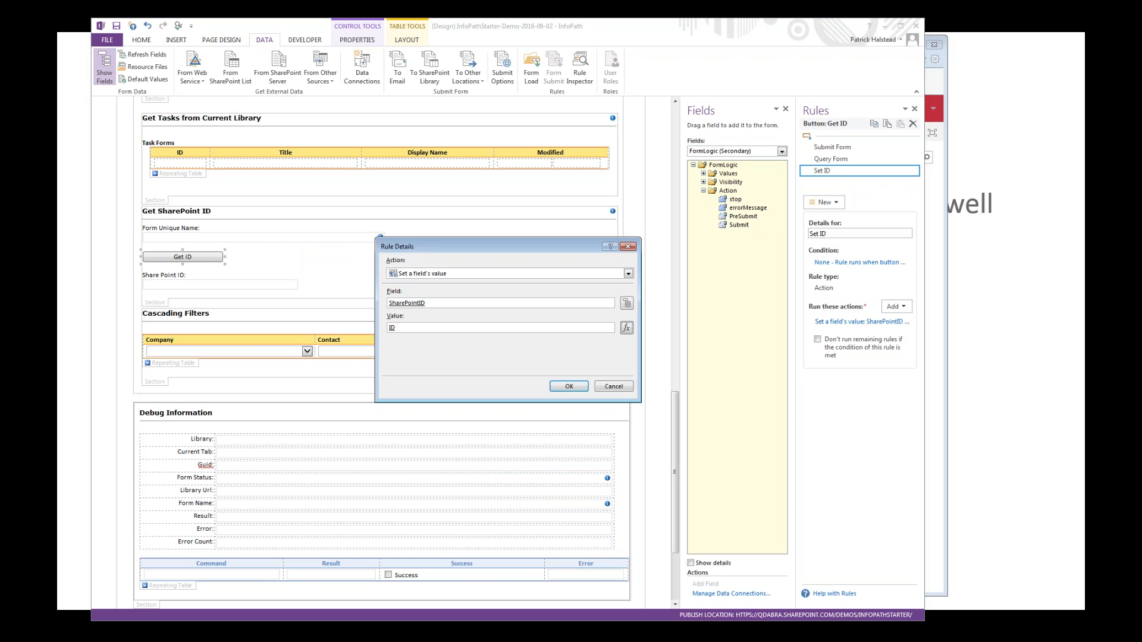
{"action": "key", "text": "Return"}
Step: Review the Get SharePoint ID data connection's site and selected fields without modifying it, and advance the presentation to the Q&A slide
{"action": "left_click", "coordinate": [362, 67]}
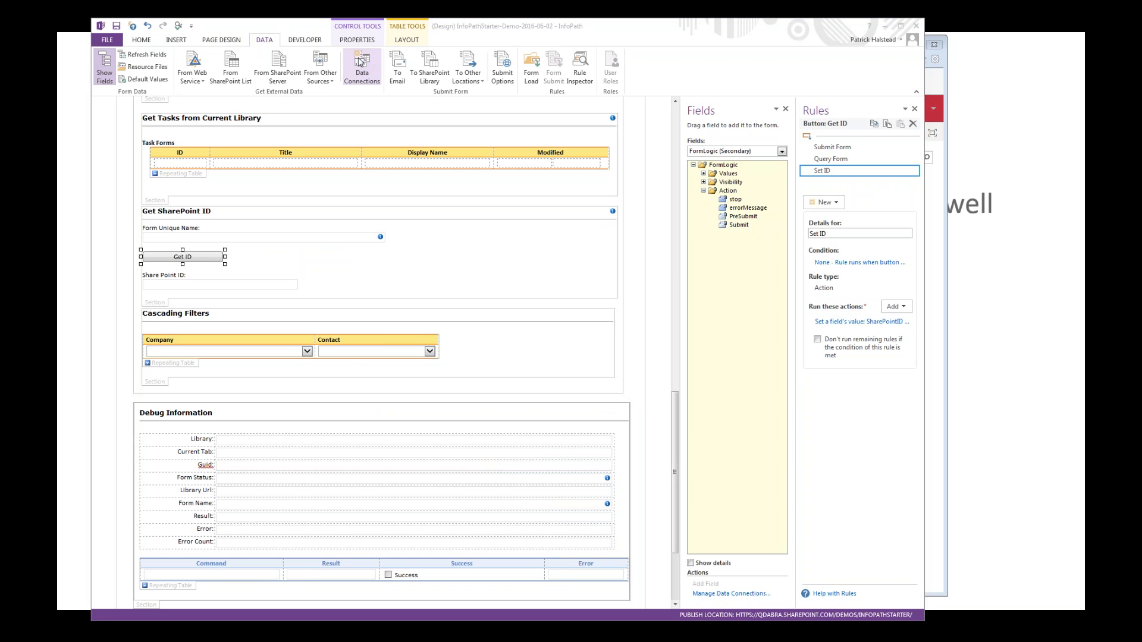
{"action": "left_click", "coordinate": [415, 277]}
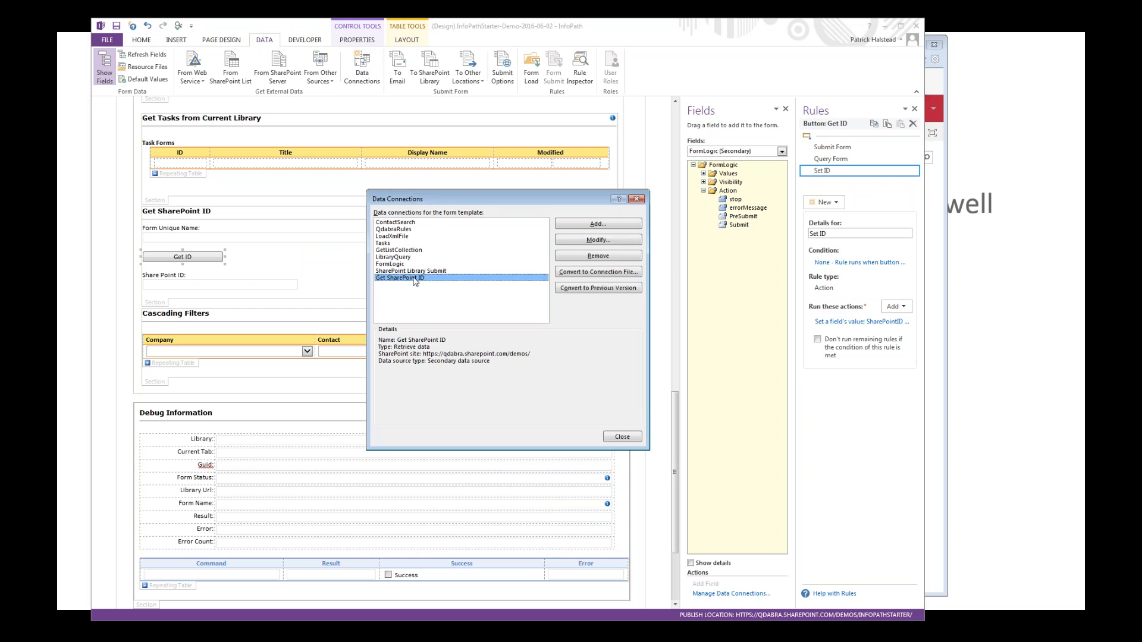
{"action": "left_click", "coordinate": [576, 243]}
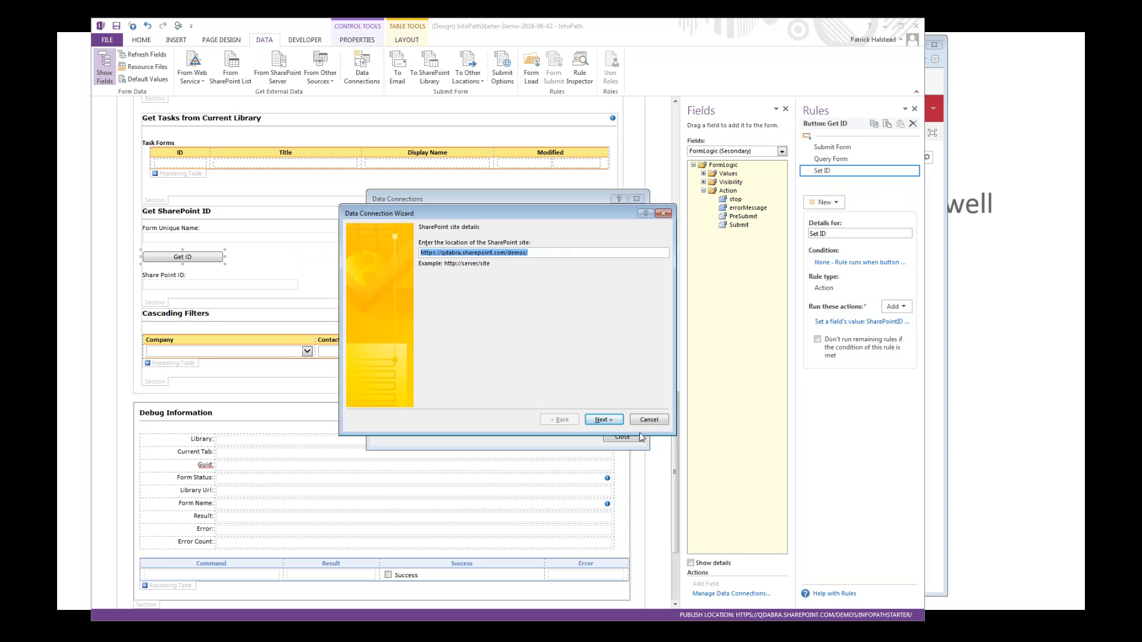
{"action": "left_click", "coordinate": [619, 426]}
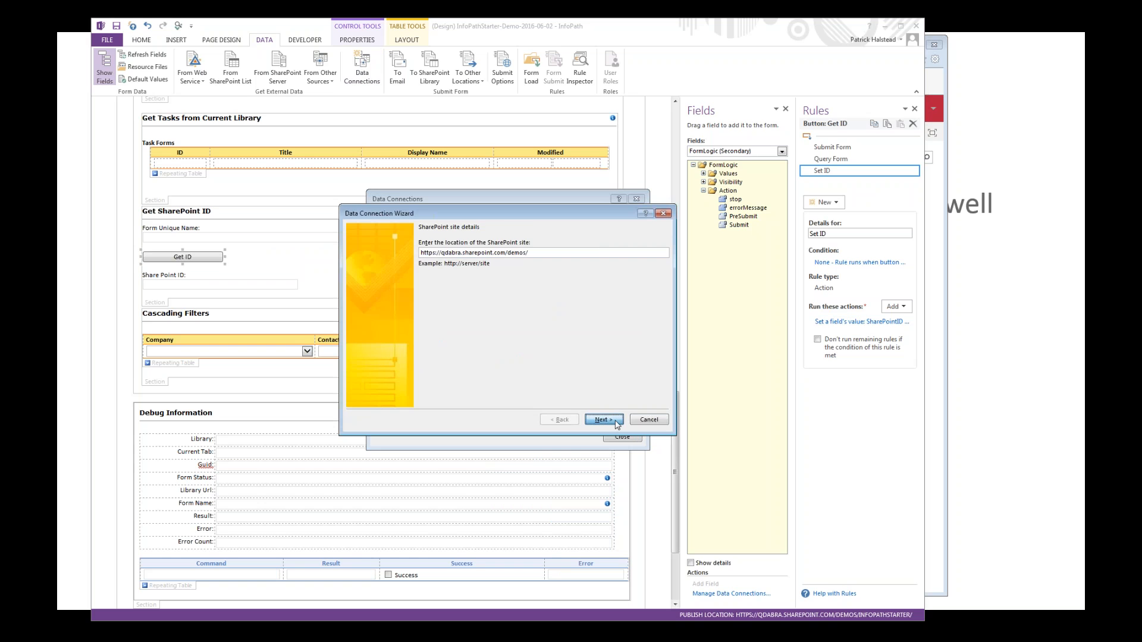
{"action": "left_click", "coordinate": [616, 424]}
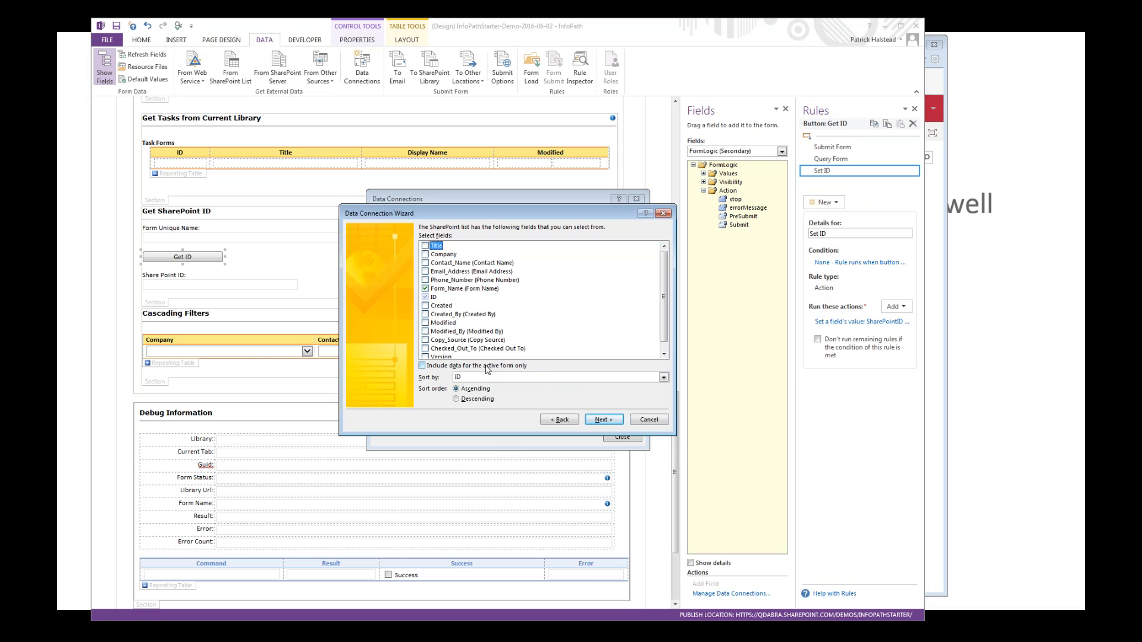
{"action": "left_click", "coordinate": [654, 422]}
{"action": "left_click", "coordinate": [622, 437]}
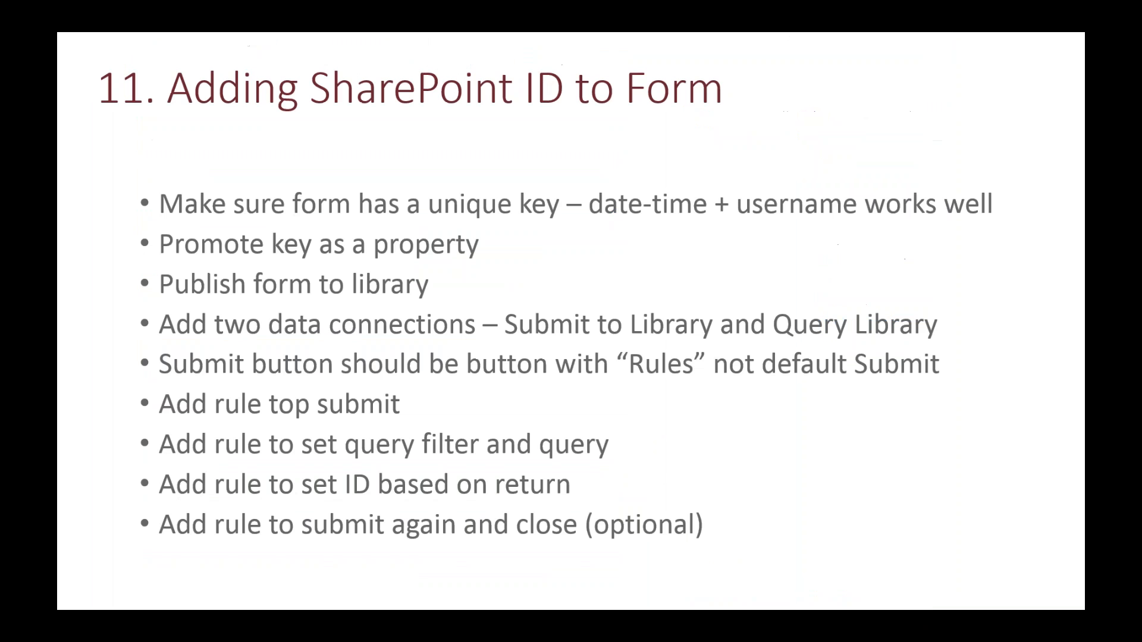
{"action": "key", "text": "Right"}
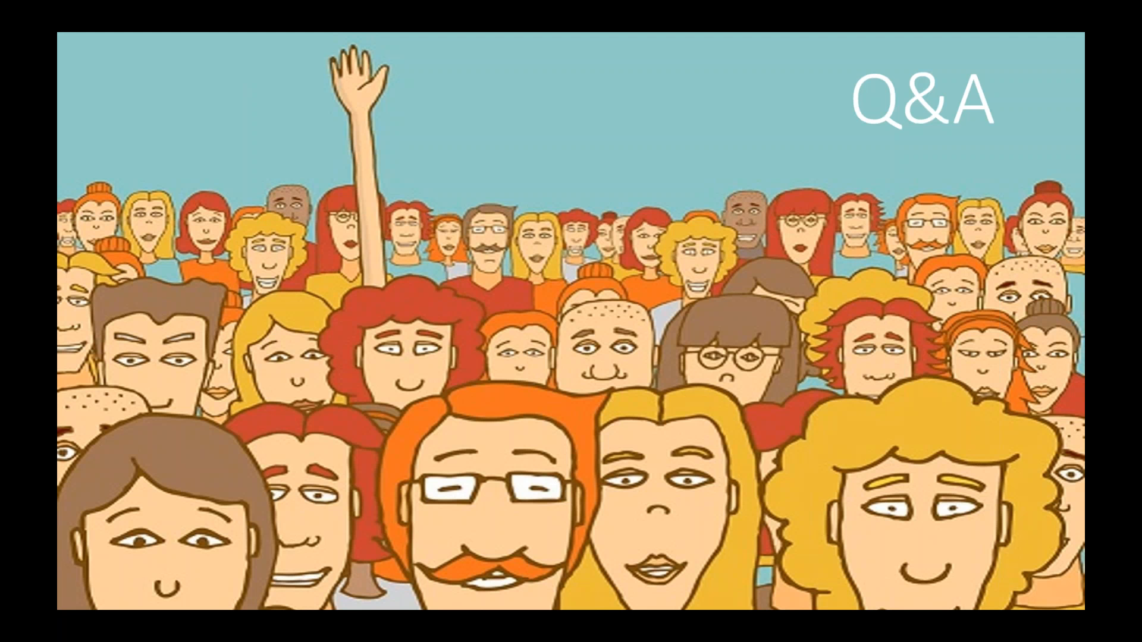
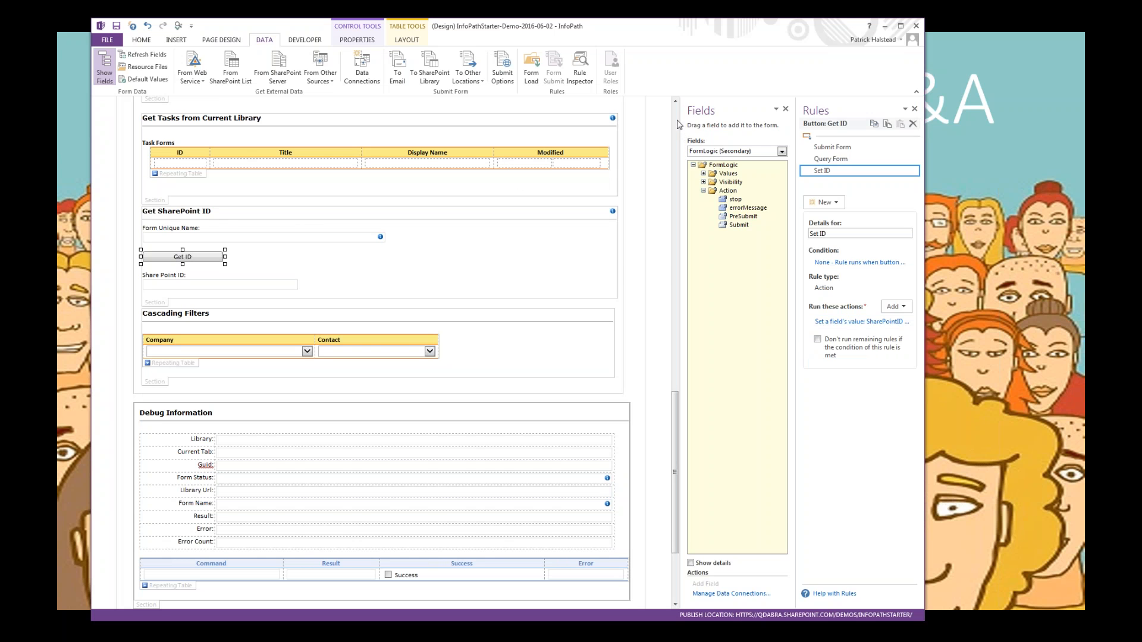
Step: Inspect the centralized rules on the FormLogic Submit and PreSubmit fields, including the Set Date Submitted rule's field value action
{"action": "left_click", "coordinate": [742, 226]}
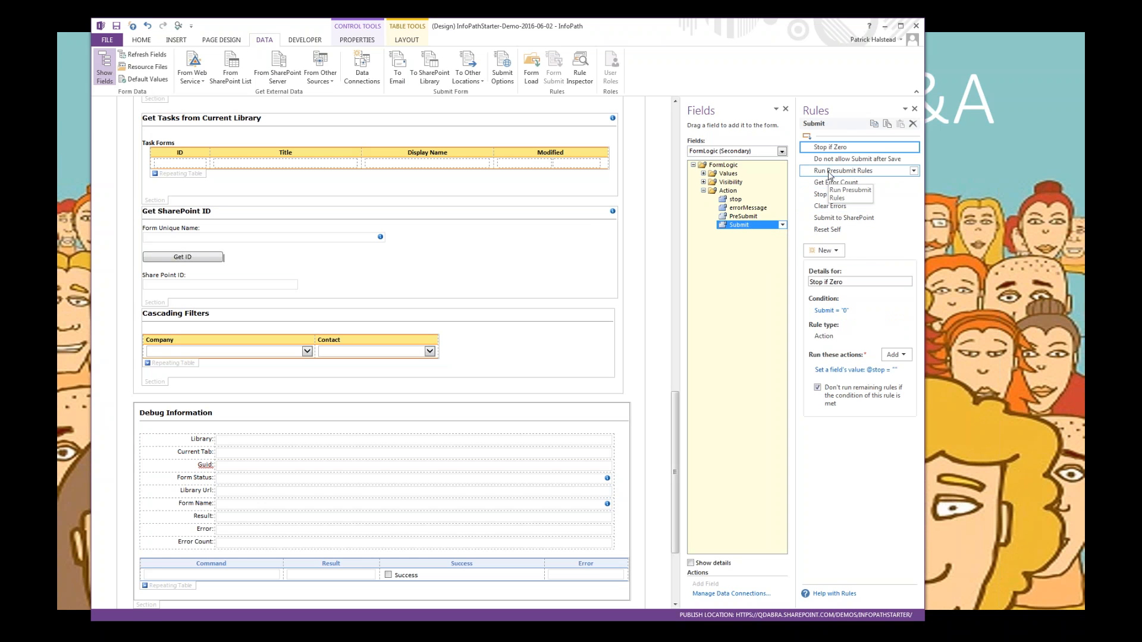
{"action": "left_click", "coordinate": [749, 217]}
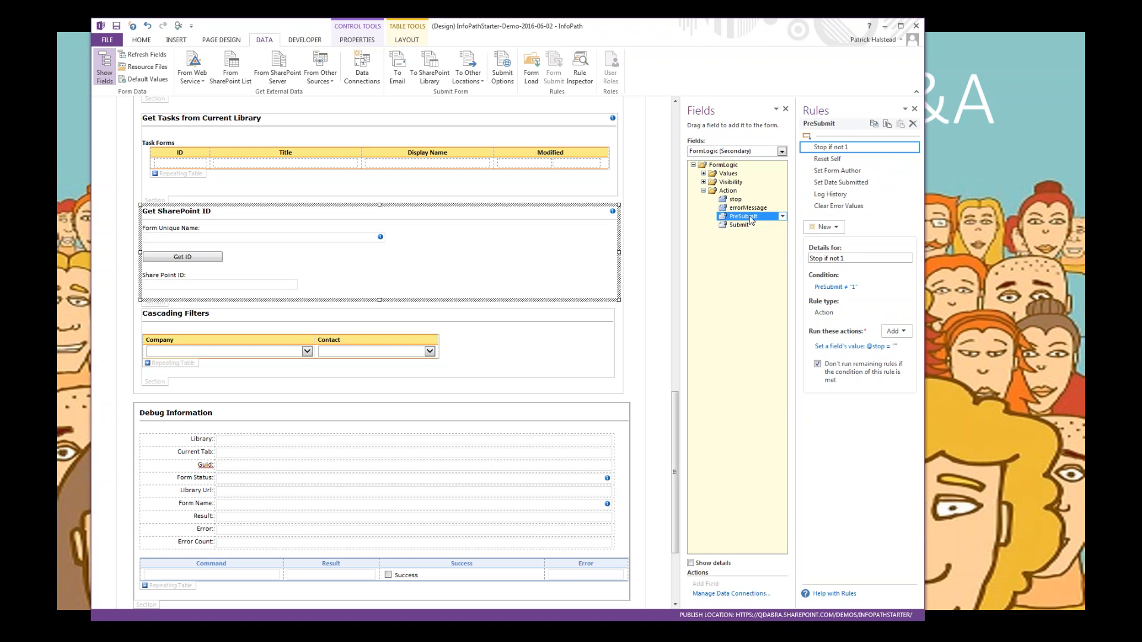
{"action": "left_click", "coordinate": [832, 183]}
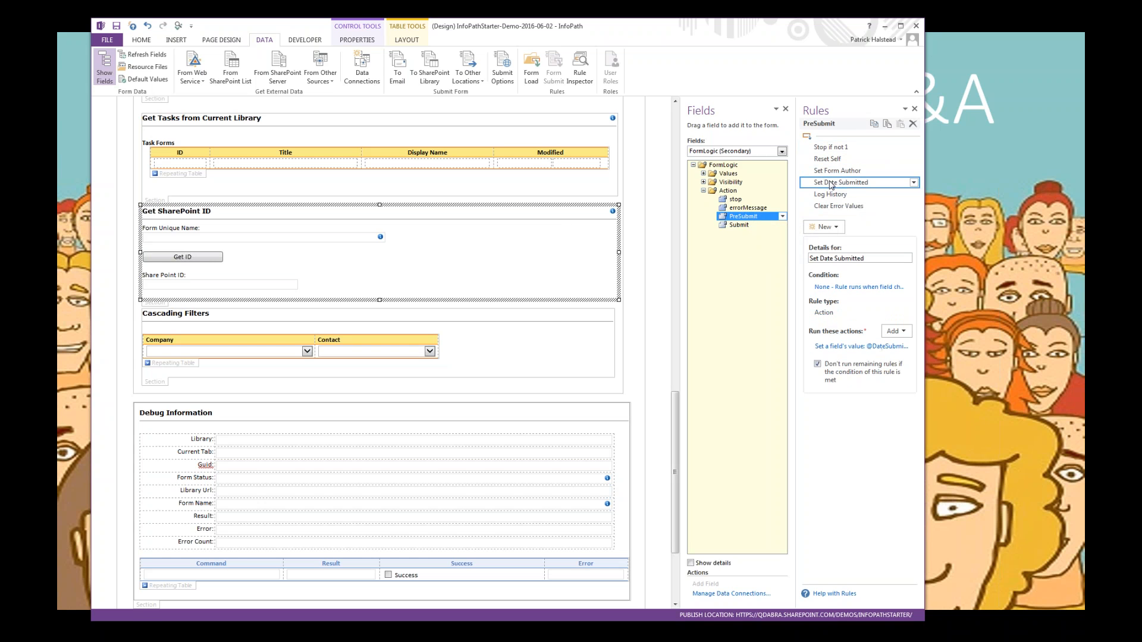
{"action": "left_click", "coordinate": [840, 347]}
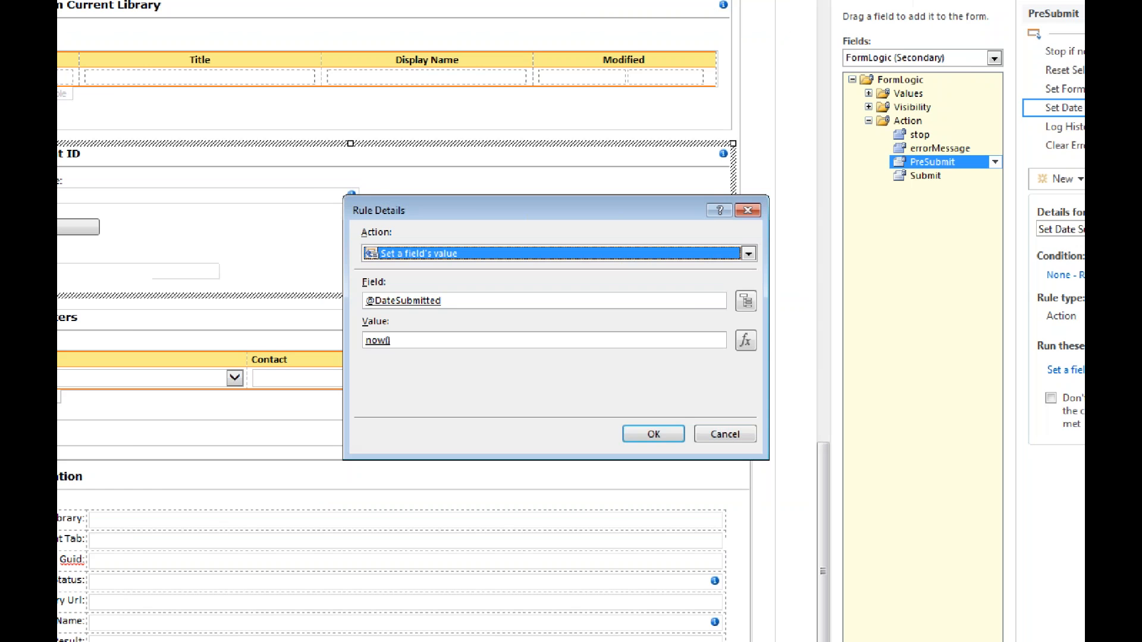
{"action": "key", "text": "Escape"}
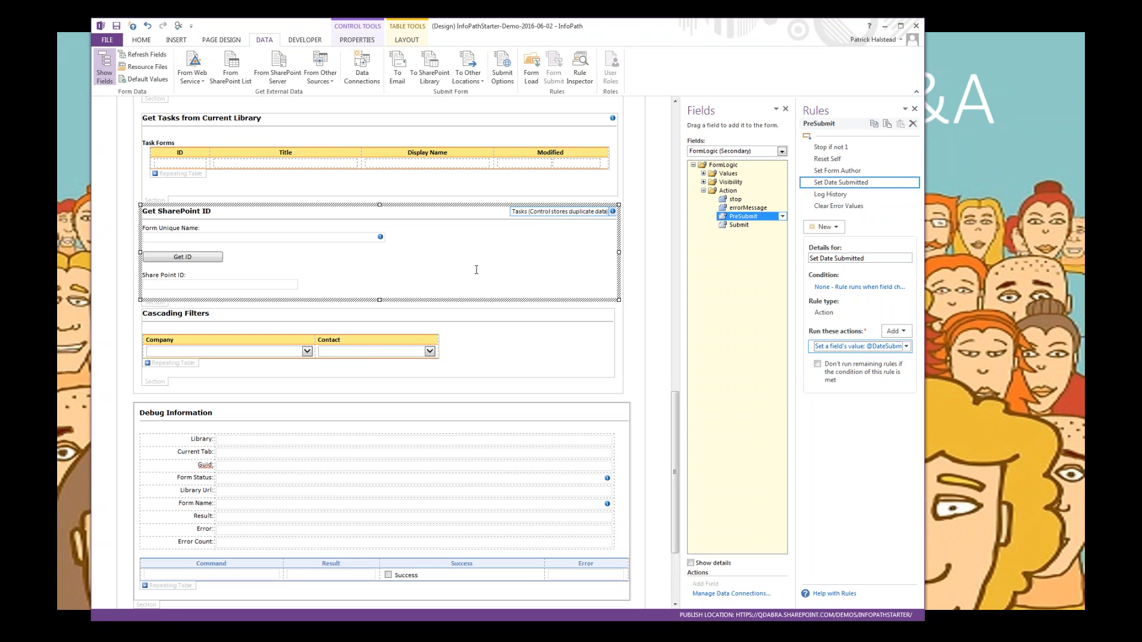
Step: Examine the rules of the form's tab buttons one after another, from TAB ONE through TAB FIVE
{"action": "left_click", "coordinate": [675, 380]}
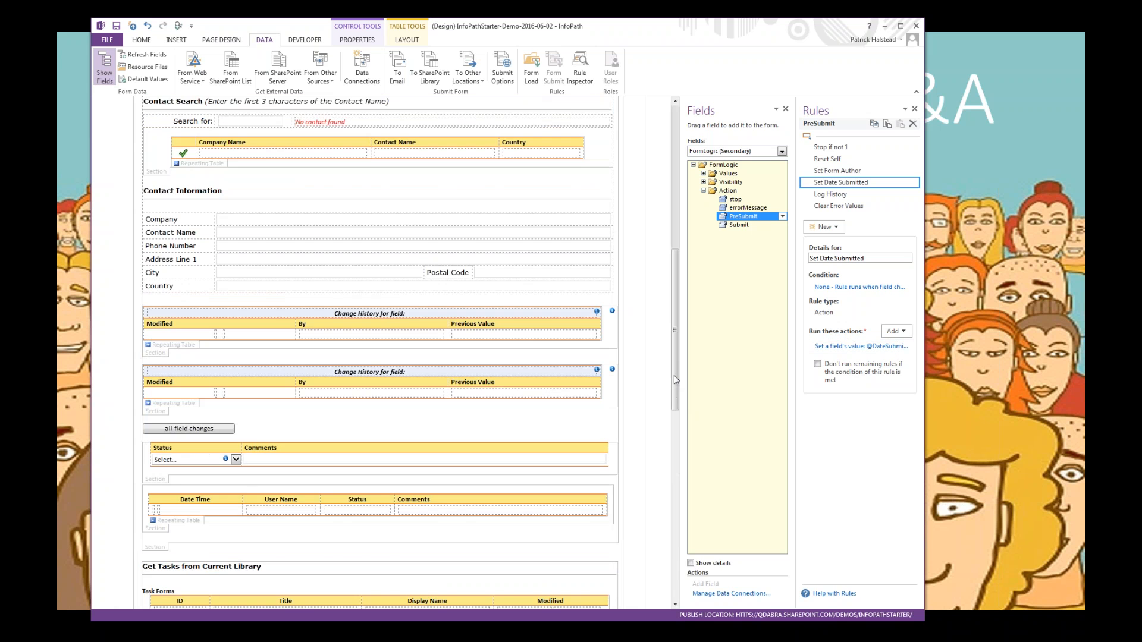
{"action": "left_click_drag", "start_coordinate": [677, 369], "coordinate": [681, 256]}
{"action": "left_click", "coordinate": [217, 459]}
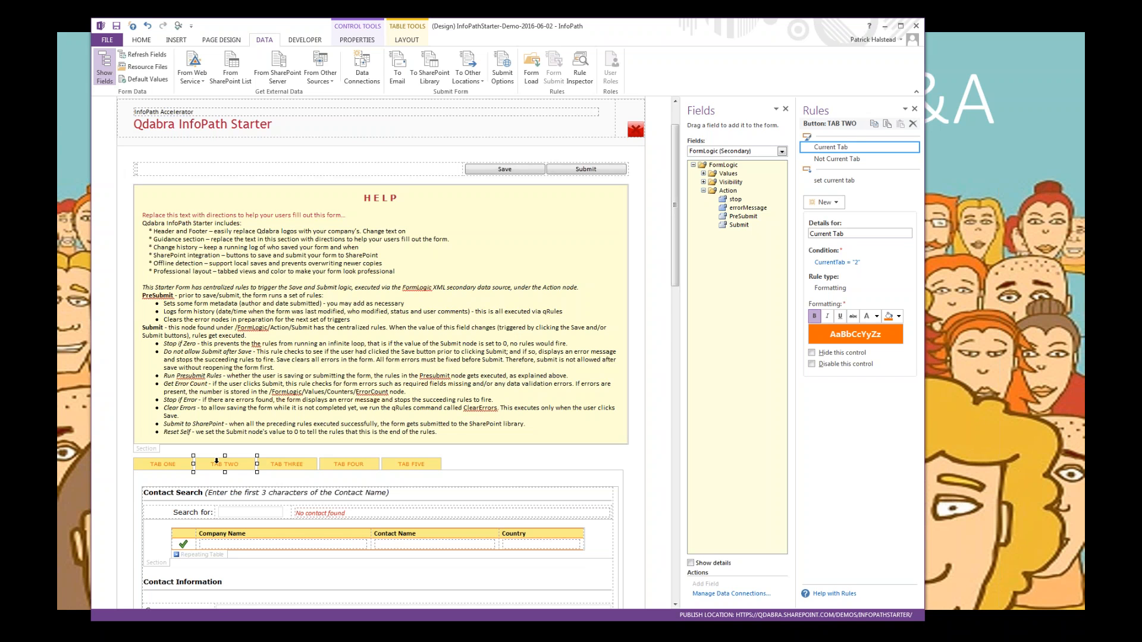
{"action": "left_click", "coordinate": [216, 461]}
{"action": "left_click", "coordinate": [216, 461]}
{"action": "left_click", "coordinate": [216, 460]}
{"action": "left_click", "coordinate": [216, 460]}
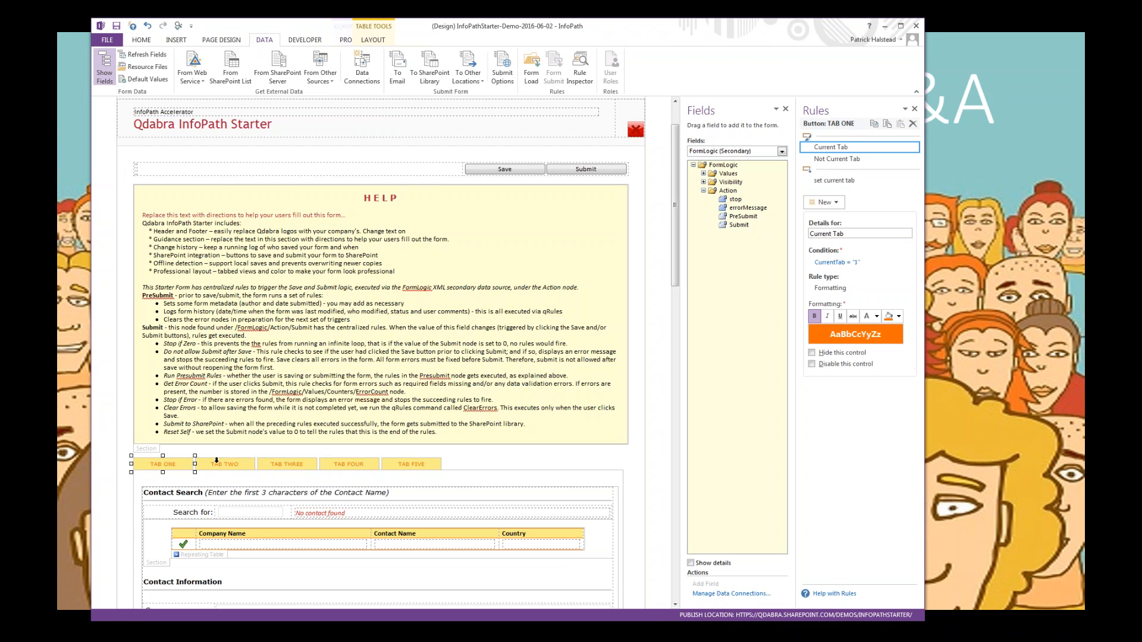
{"action": "left_click", "coordinate": [217, 460]}
{"action": "key", "text": "Right"}
{"action": "key", "text": "Right"}
{"action": "key", "text": "Right"}
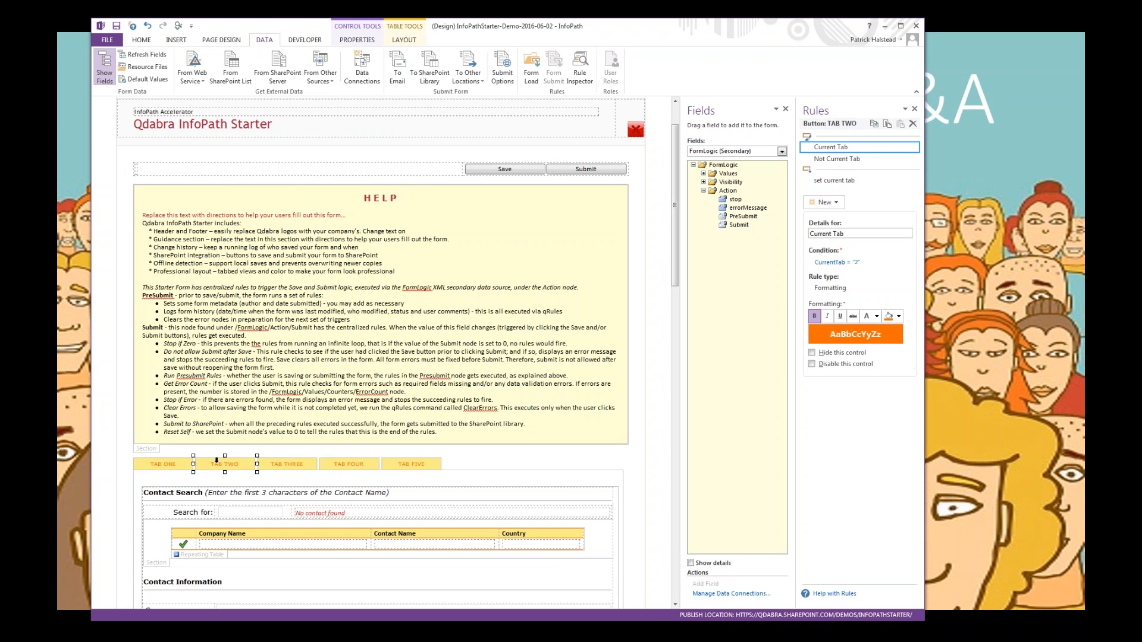
{"action": "key", "text": "Right"}
{"action": "key", "text": "Right"}
{"action": "key", "text": "Right"}
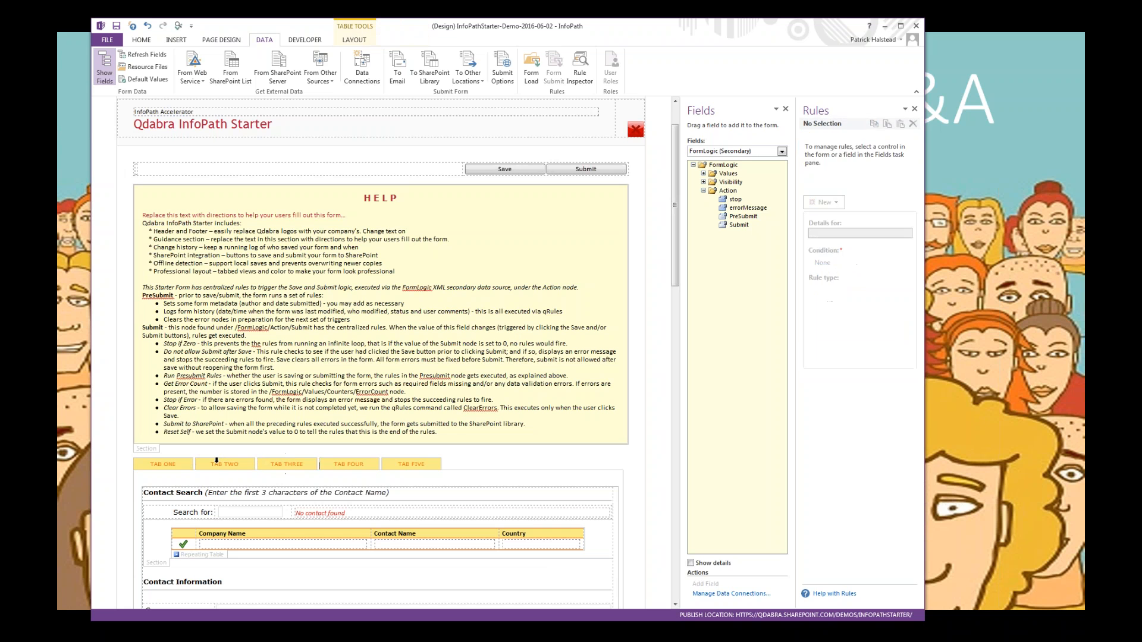
{"action": "key", "text": "Right"}
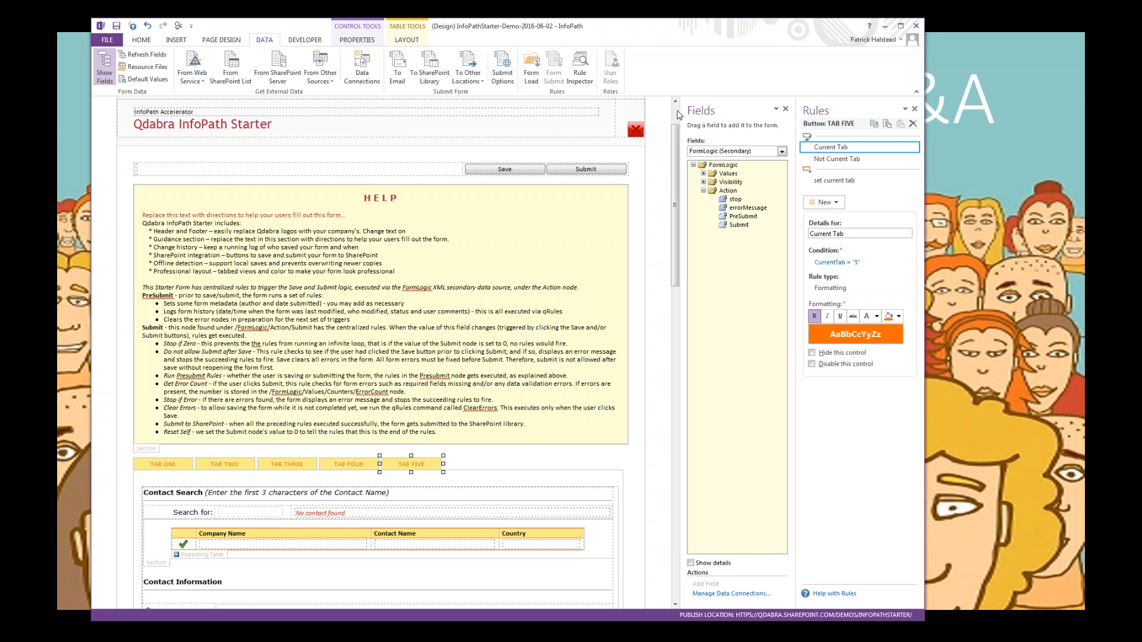
Step: Review how the TAB TWO button's label could take a formula based on a form field, leaving its properties unchanged
{"action": "scroll", "coordinate": [677, 114], "scroll_direction": "up", "scroll_amount": 2}
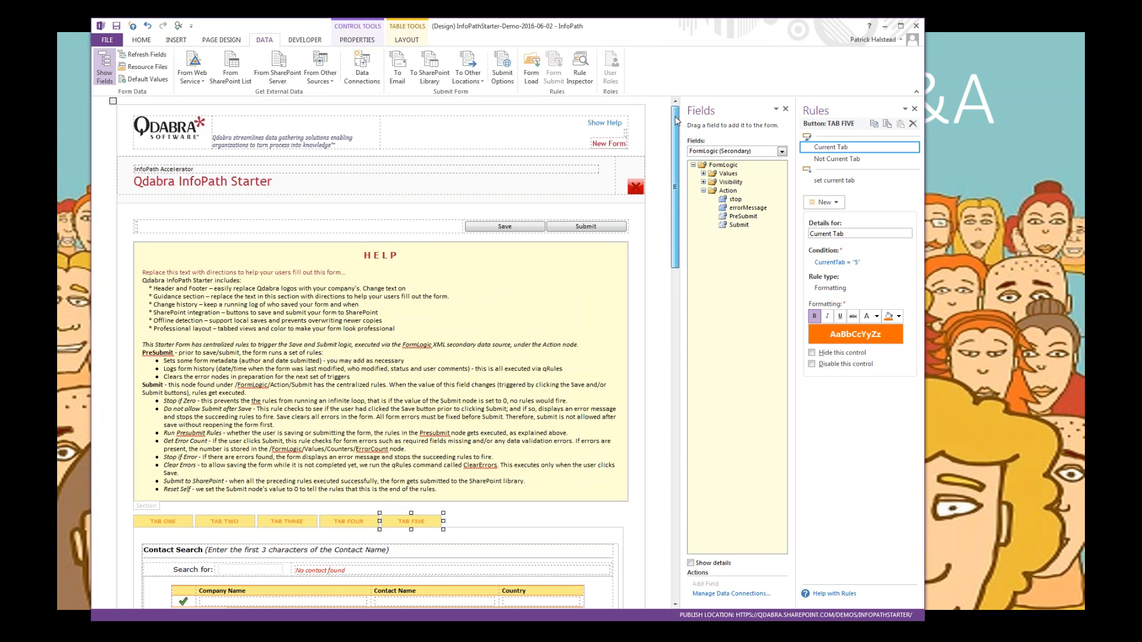
{"action": "mouse_move", "coordinate": [677, 121]}
{"action": "left_mouse_down"}
{"action": "mouse_move", "coordinate": [677, 461]}
{"action": "mouse_move", "coordinate": [676, 119]}
{"action": "left_mouse_up"}
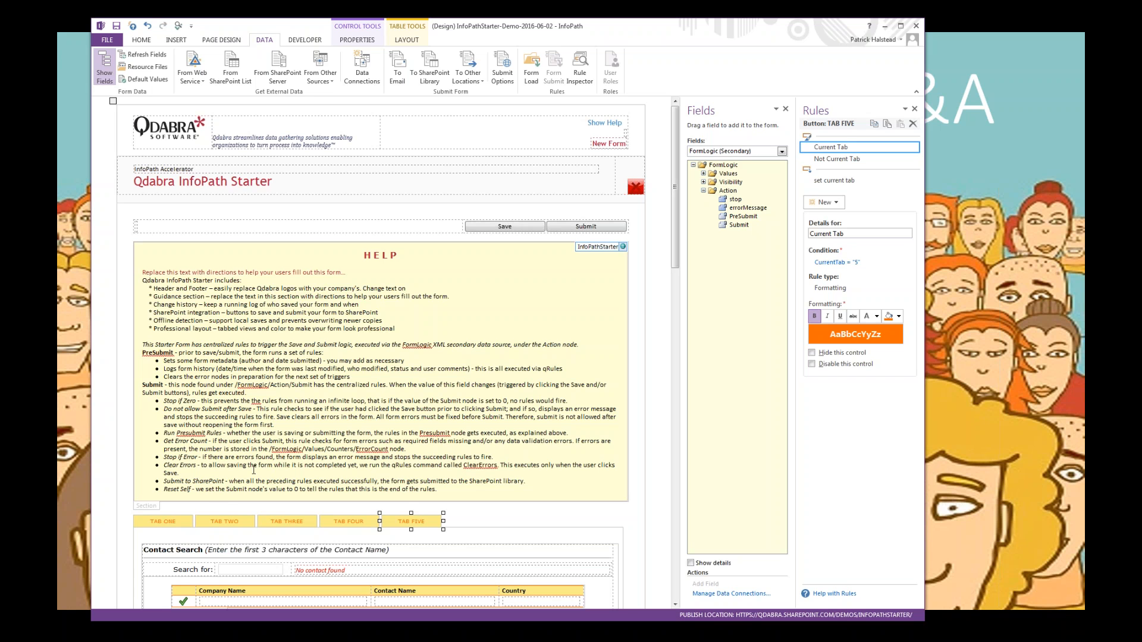
{"action": "right_click", "coordinate": [225, 525]}
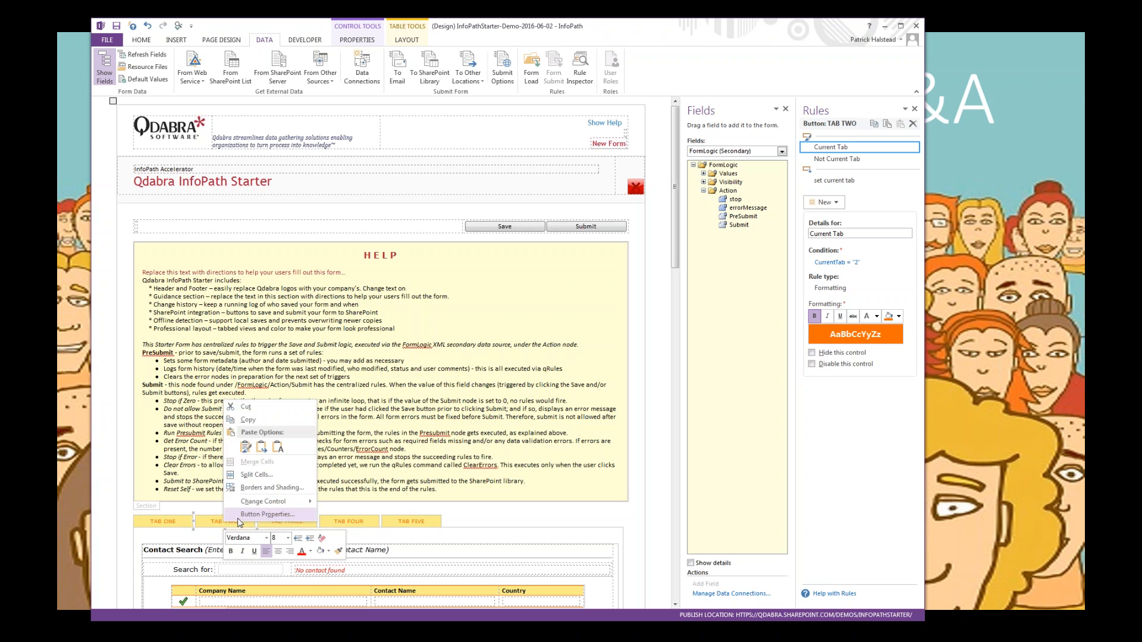
{"action": "left_click", "coordinate": [239, 515]}
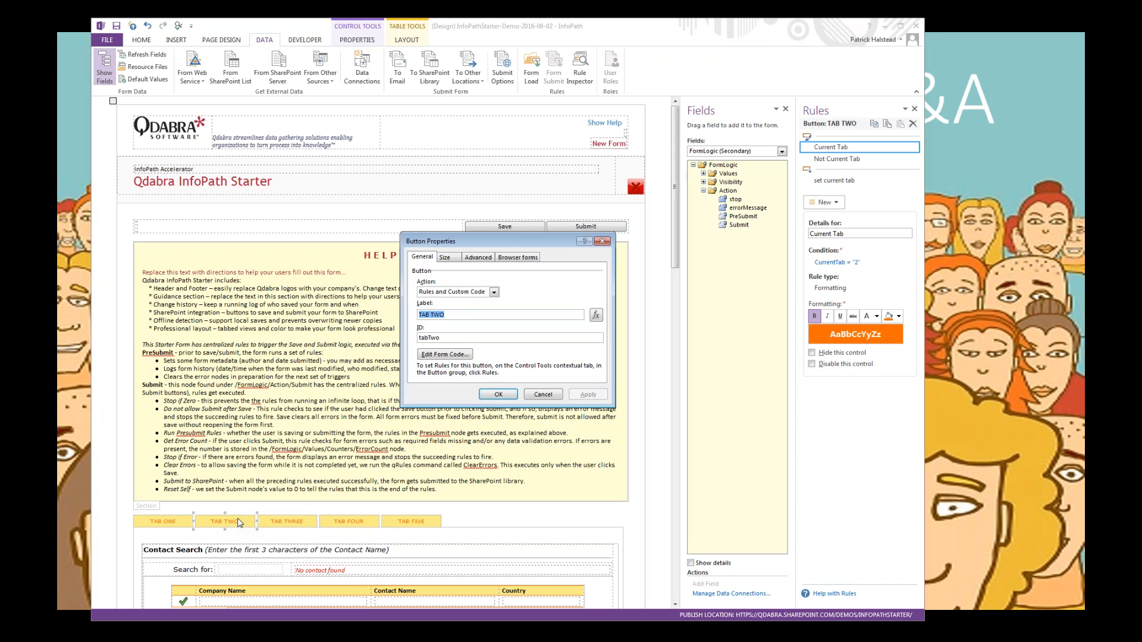
{"action": "left_click", "coordinate": [597, 317]}
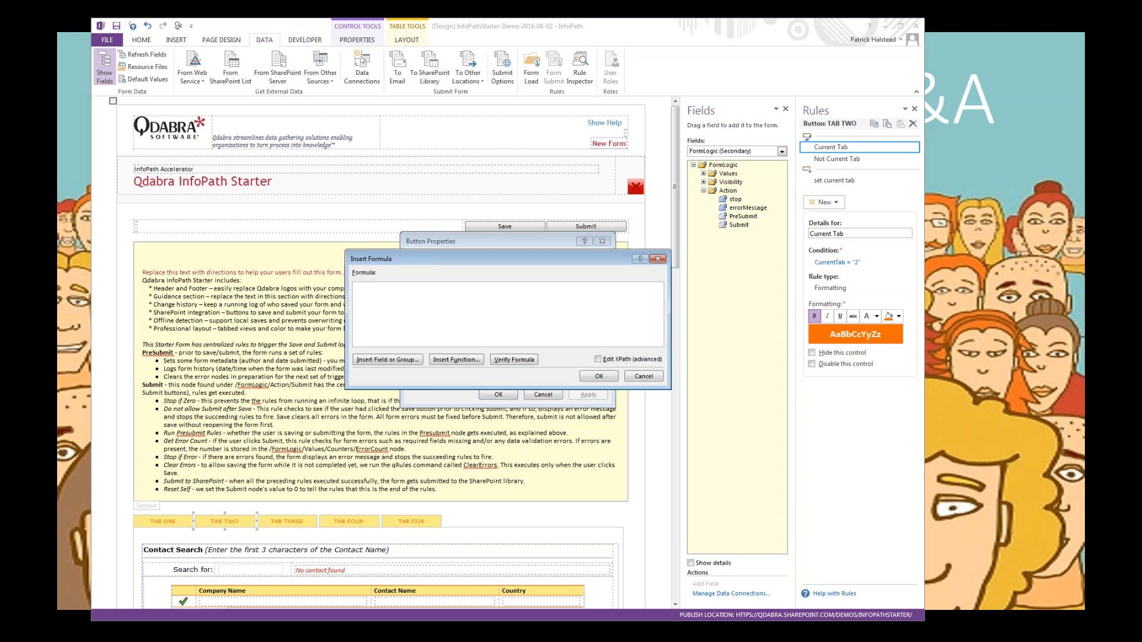
{"action": "left_click", "coordinate": [415, 360]}
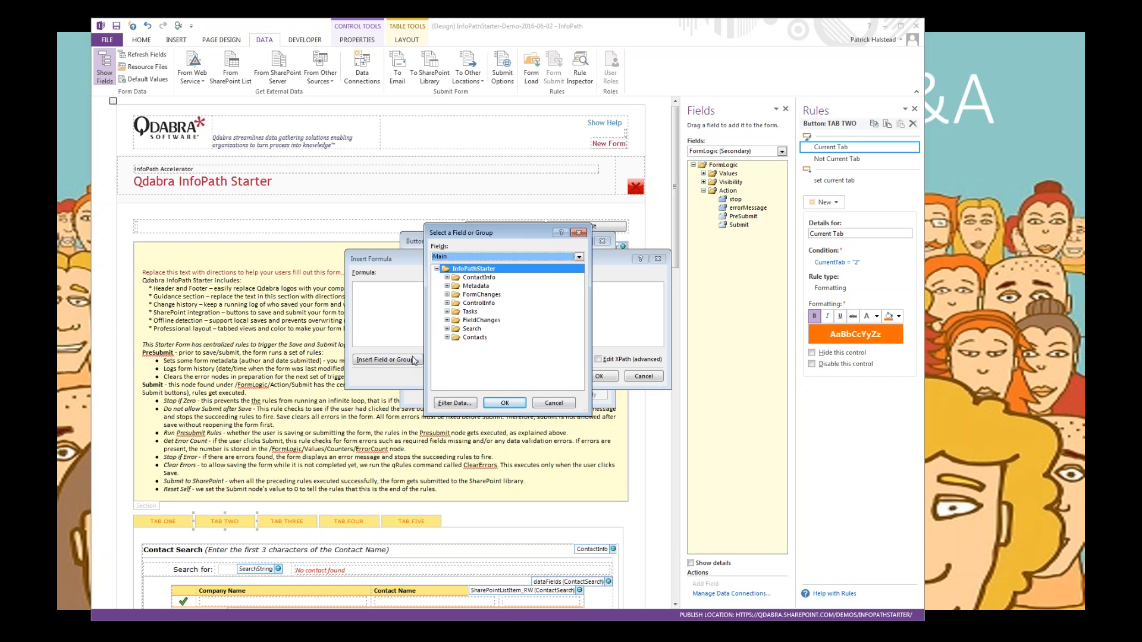
{"action": "key", "text": "Escape"}
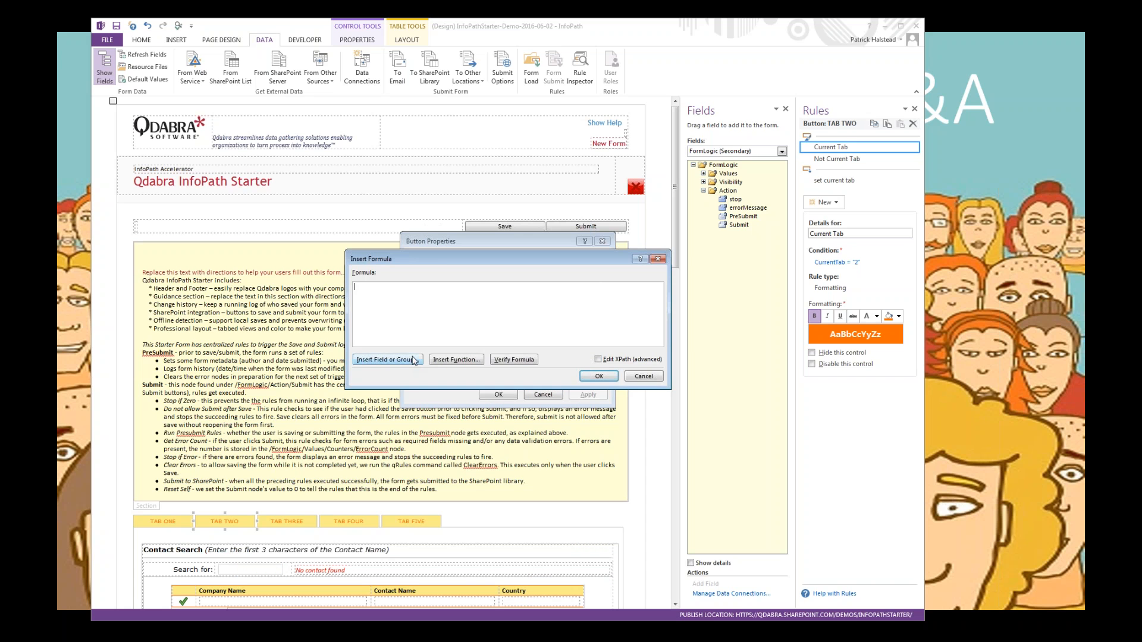
{"action": "key", "text": "Escape"}
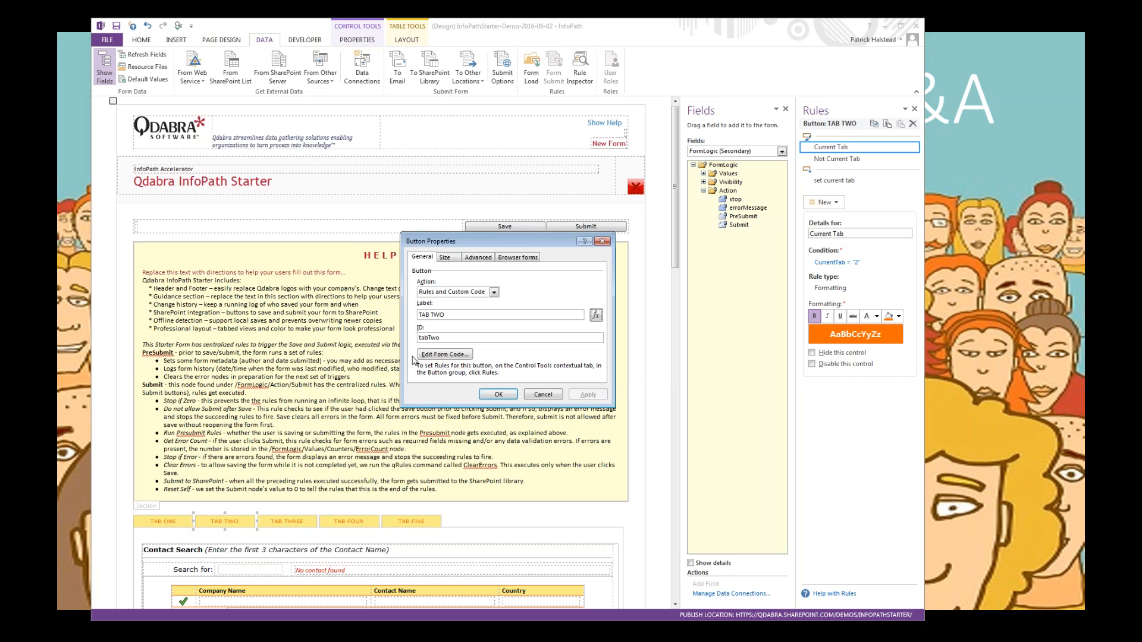
{"action": "key", "text": "Escape"}
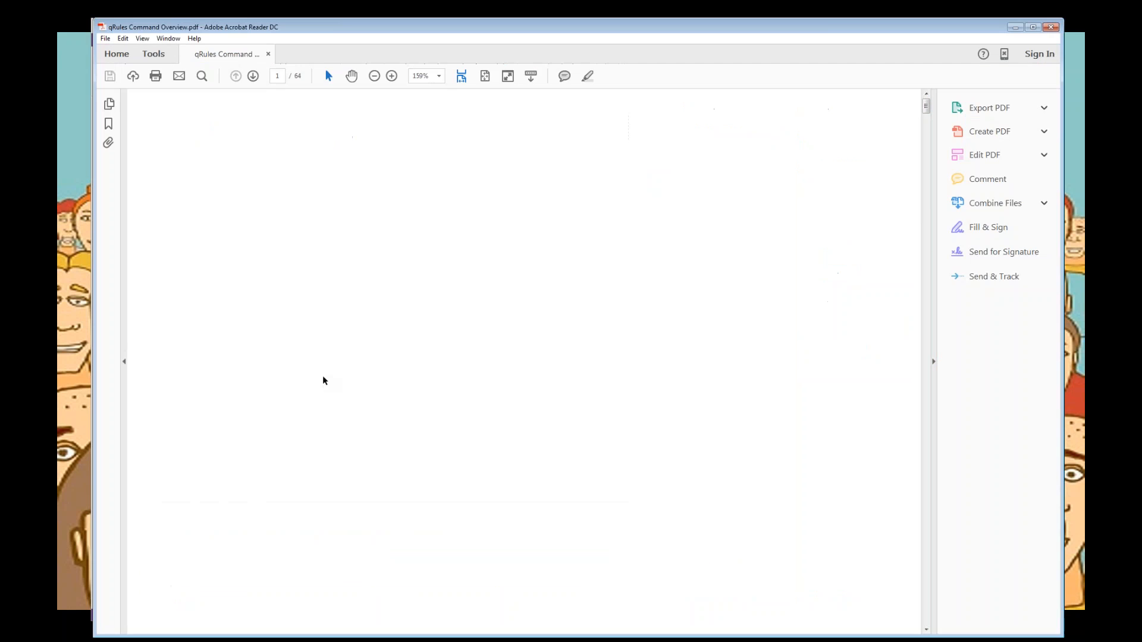
Step: Search the qRules Command Overview PDF for "timezone"
{"action": "key", "text": "ctrl+f"}
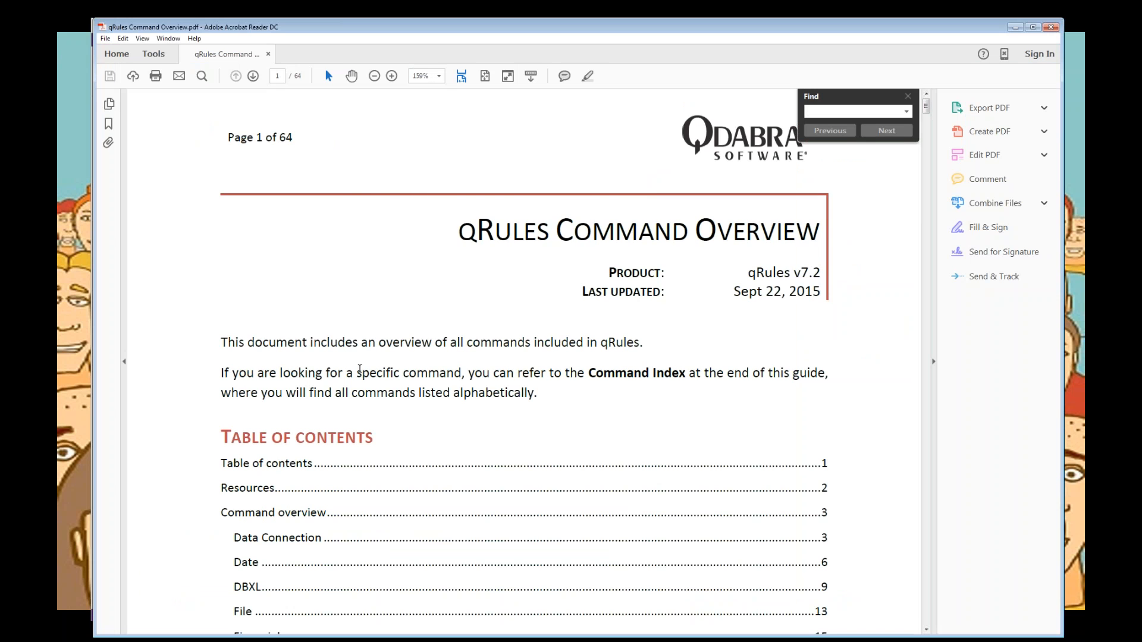
{"action": "key", "text": "Return"}
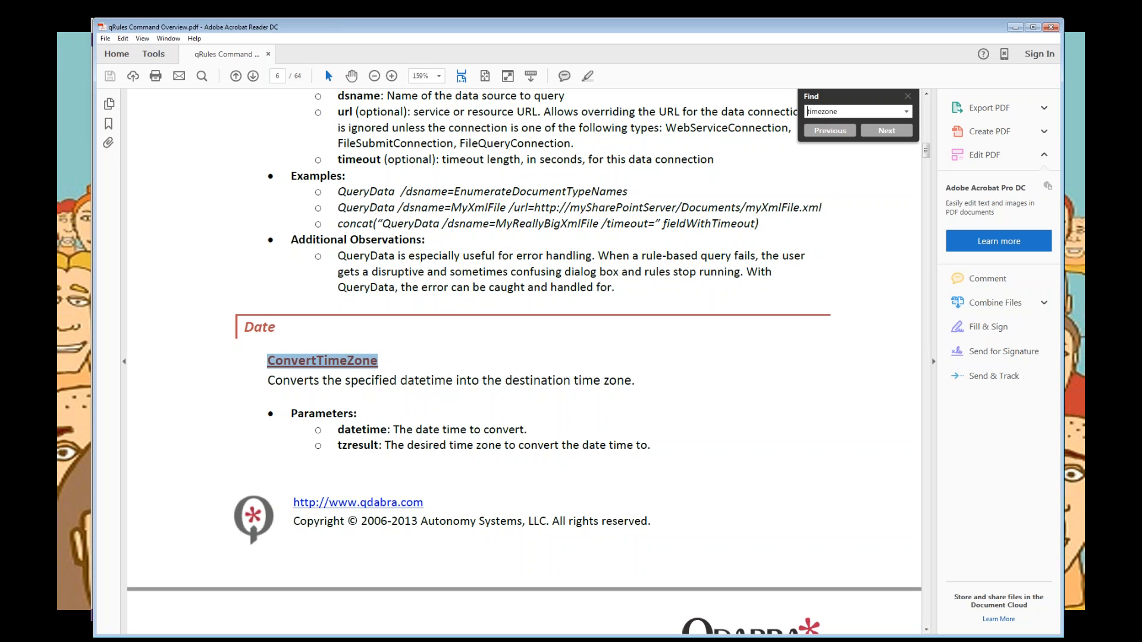
Step: Switch to the SharePoint site in the browser, open the CustomerData list, and sort it by SearchString in ascending order
{"action": "key", "text": "alt+Tab"}
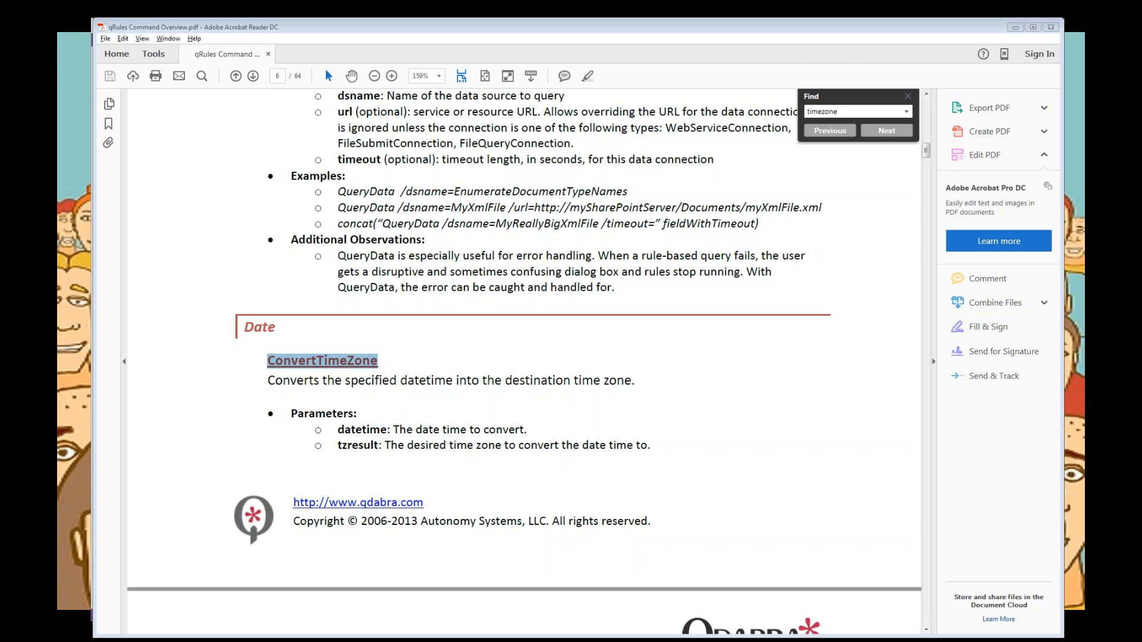
{"action": "key", "text": "alt+Tab"}
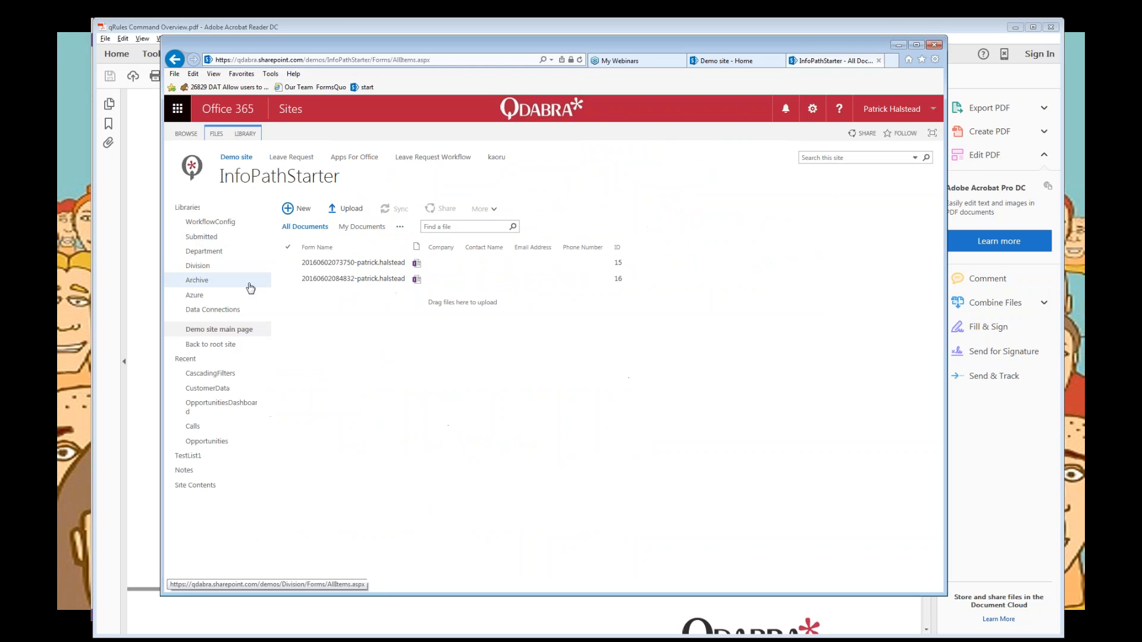
{"action": "left_click", "coordinate": [210, 390]}
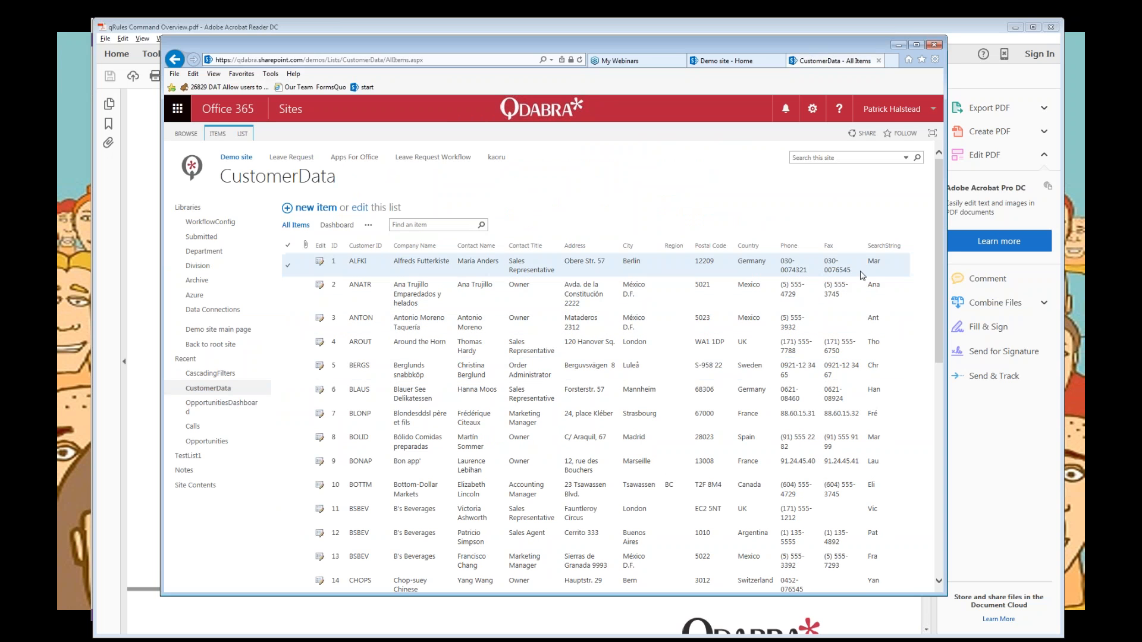
{"action": "left_click", "coordinate": [879, 247]}
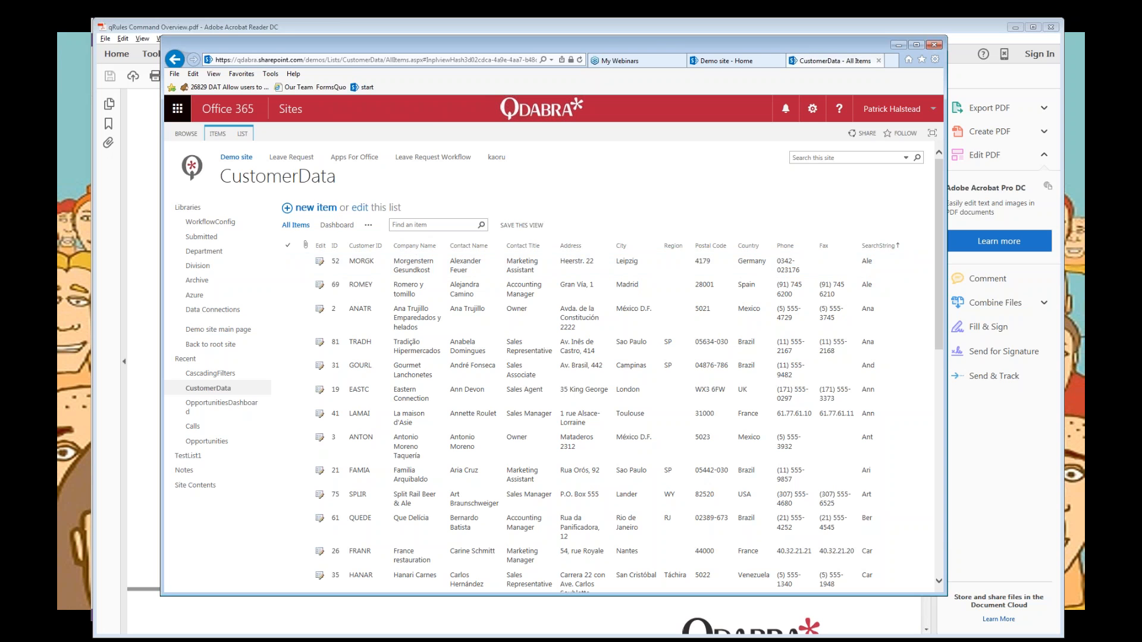
Step: Switch back to the presentation and advance it to the closing Thank You slide
{"action": "key", "text": "alt+Tab"}
{"action": "left_click", "coordinate": [923, 224]}
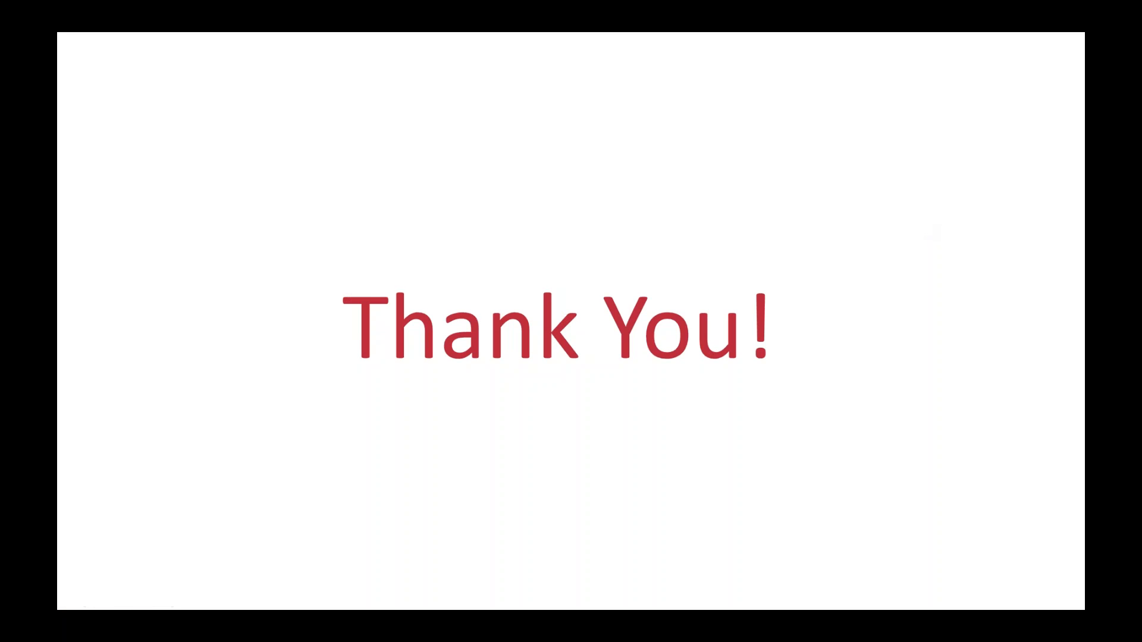